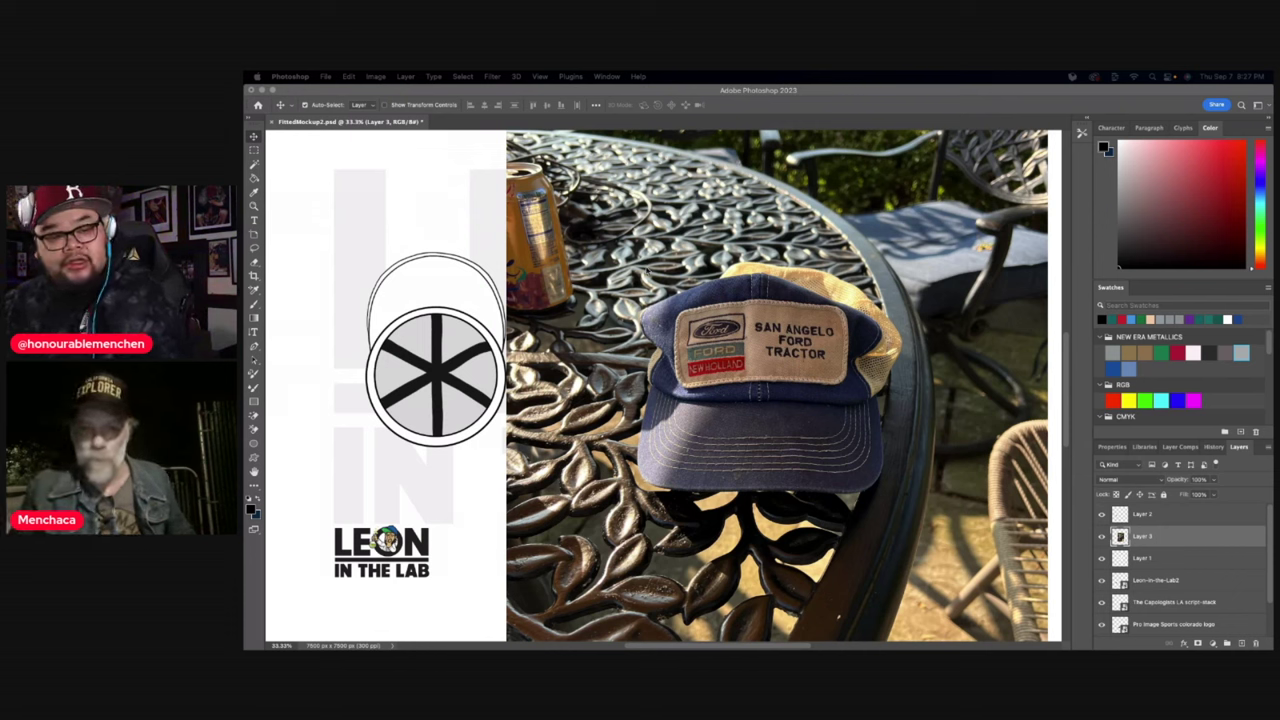
- Scale down the trucker cap photo and place it along the left edge of the mockup canvas
left_click(820, 287)
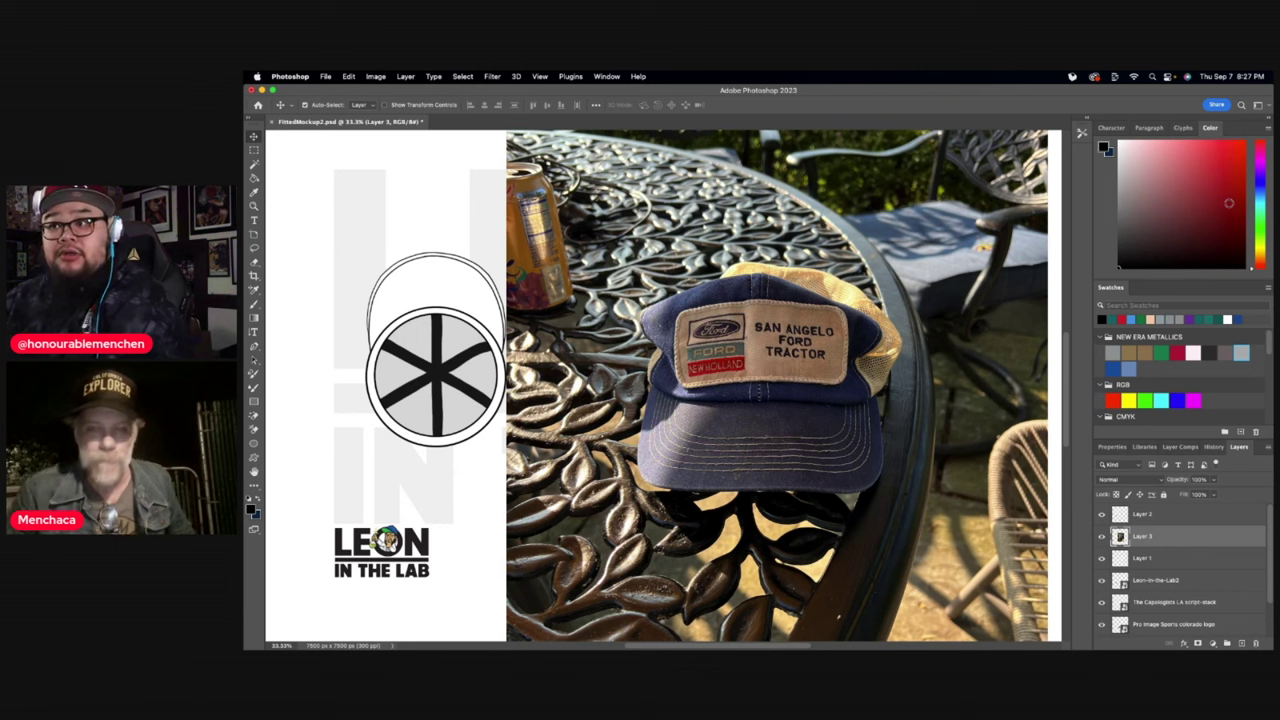
key("super+t")
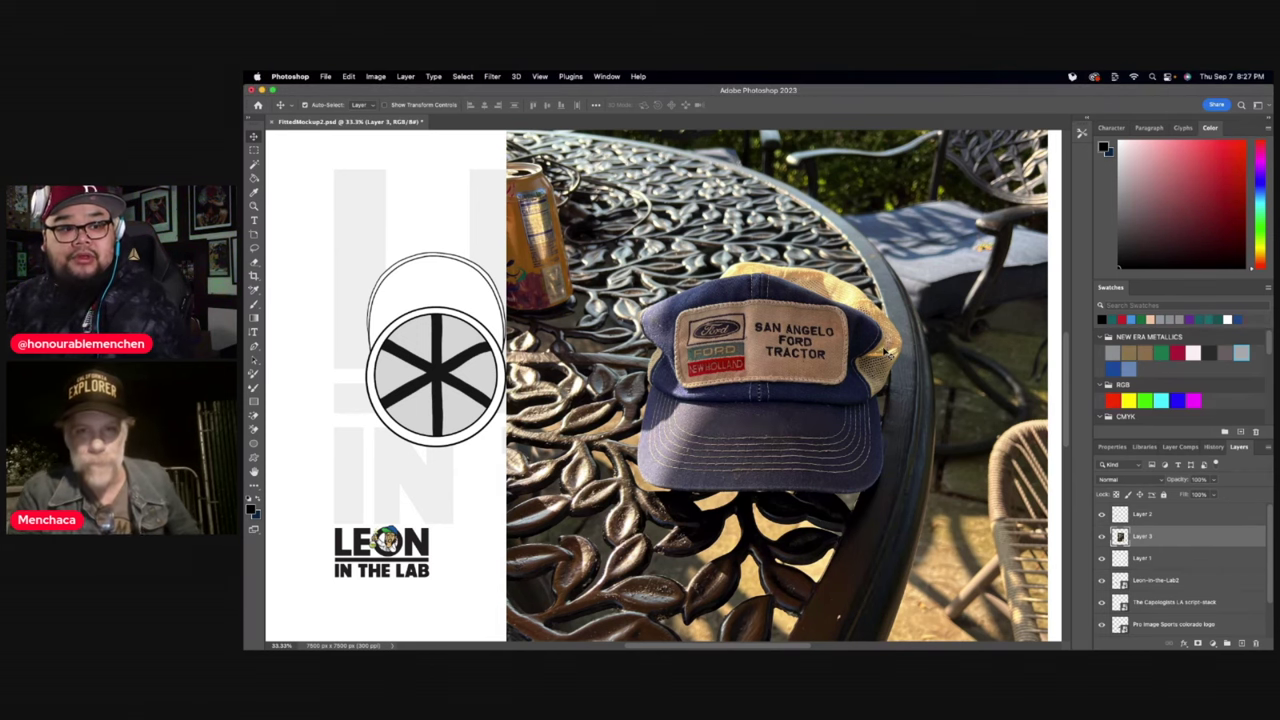
left_click_drag(978, 237, 580, 172)
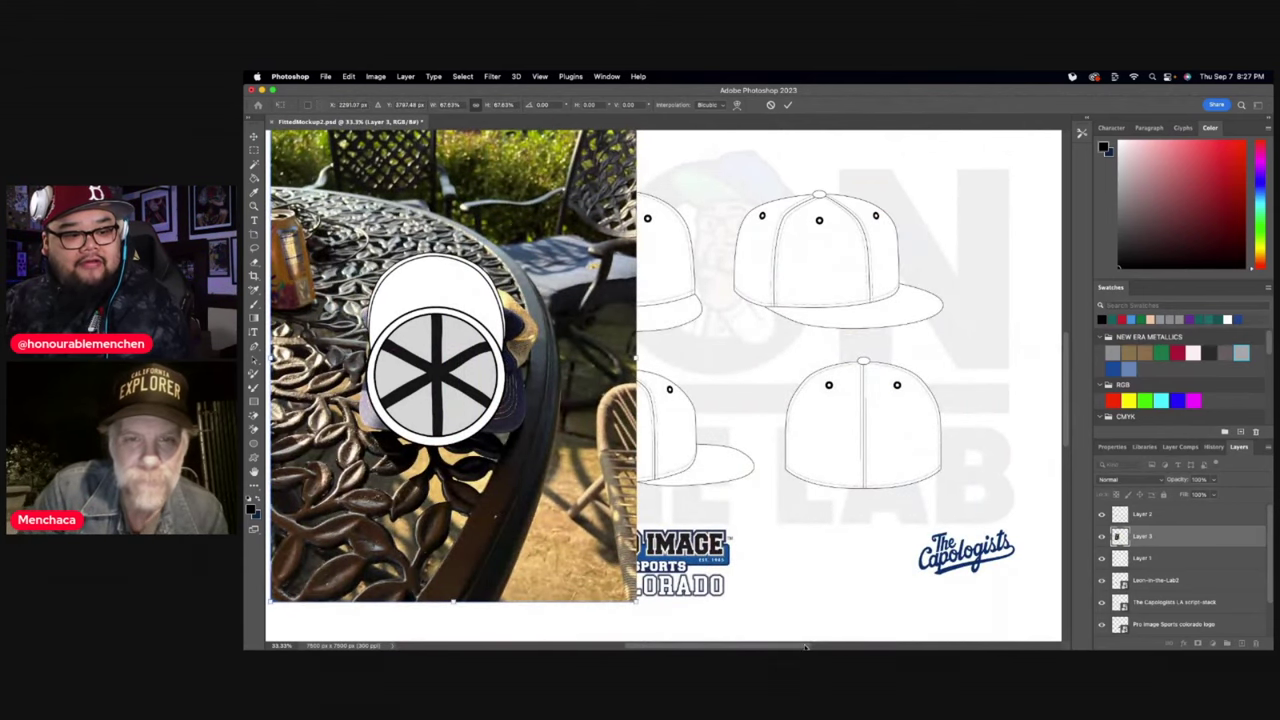
scroll(836, 506, "left", 5)
left_click_drag(838, 506, 615, 524)
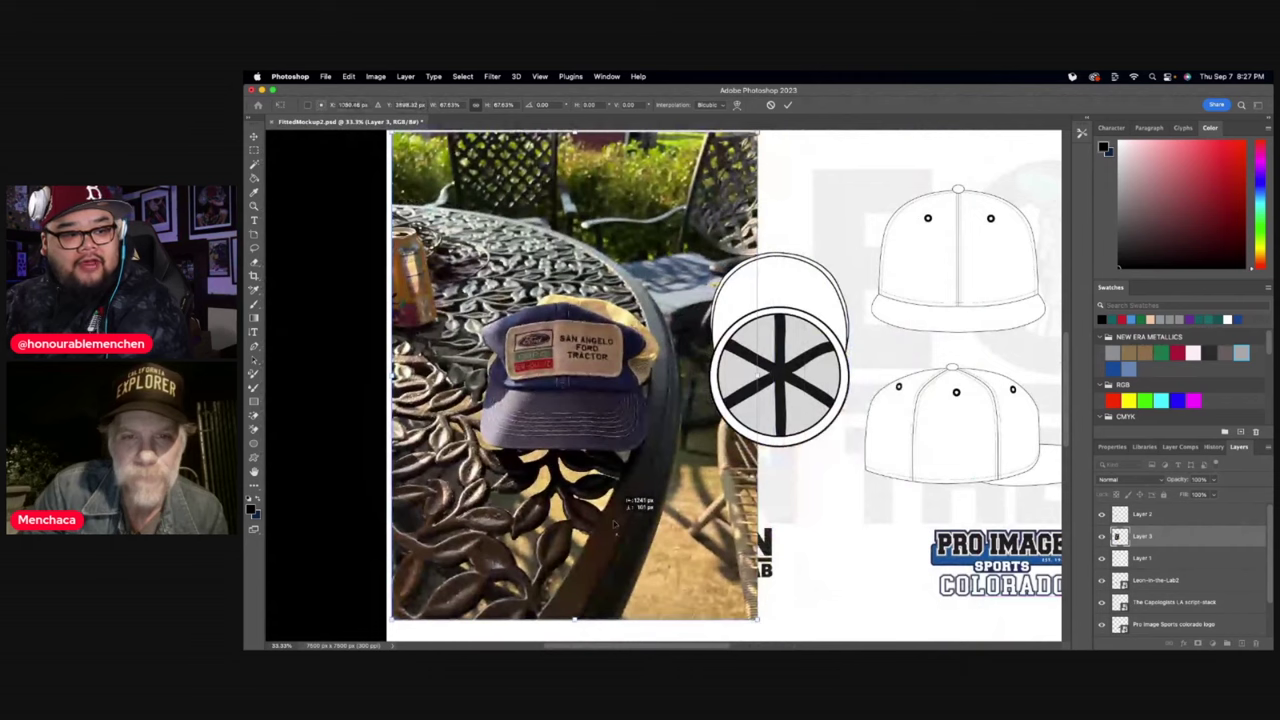
key("Return")
left_click_drag(697, 646, 748, 645)
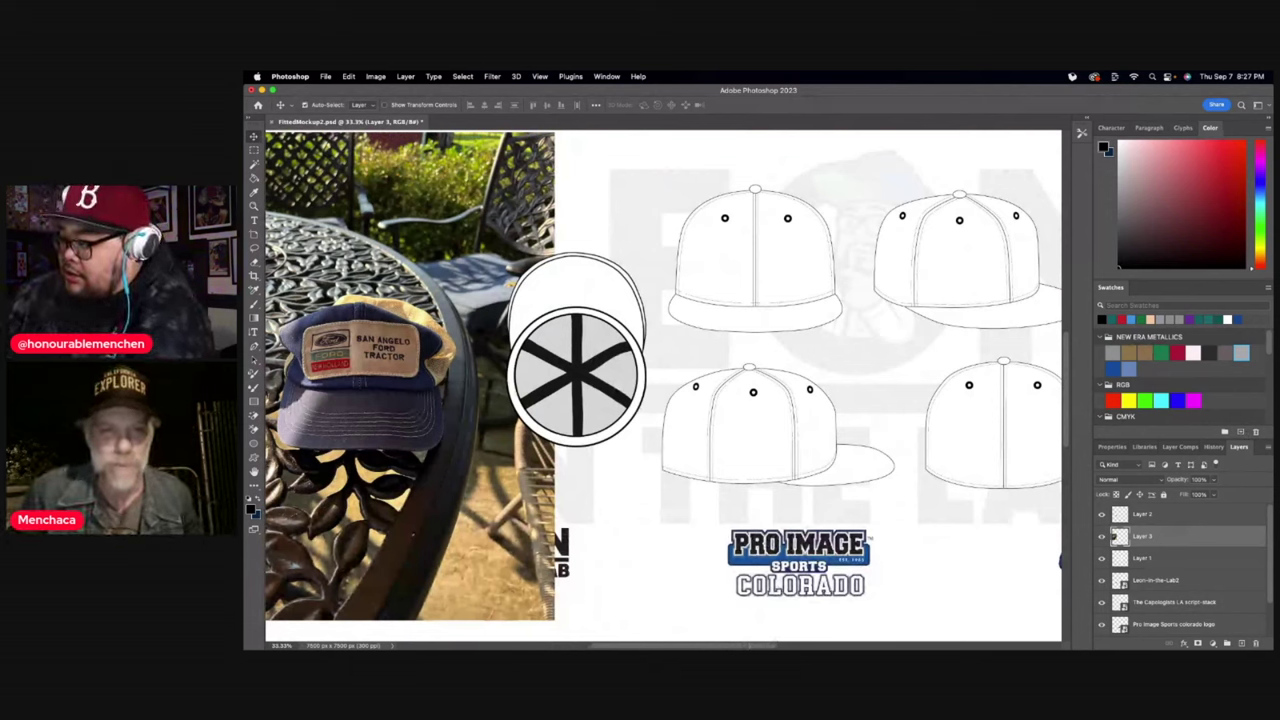
- Place the screenshot of the striped F logo over the cap photo and enlarge it
left_click_drag(906, 320, 514, 179)
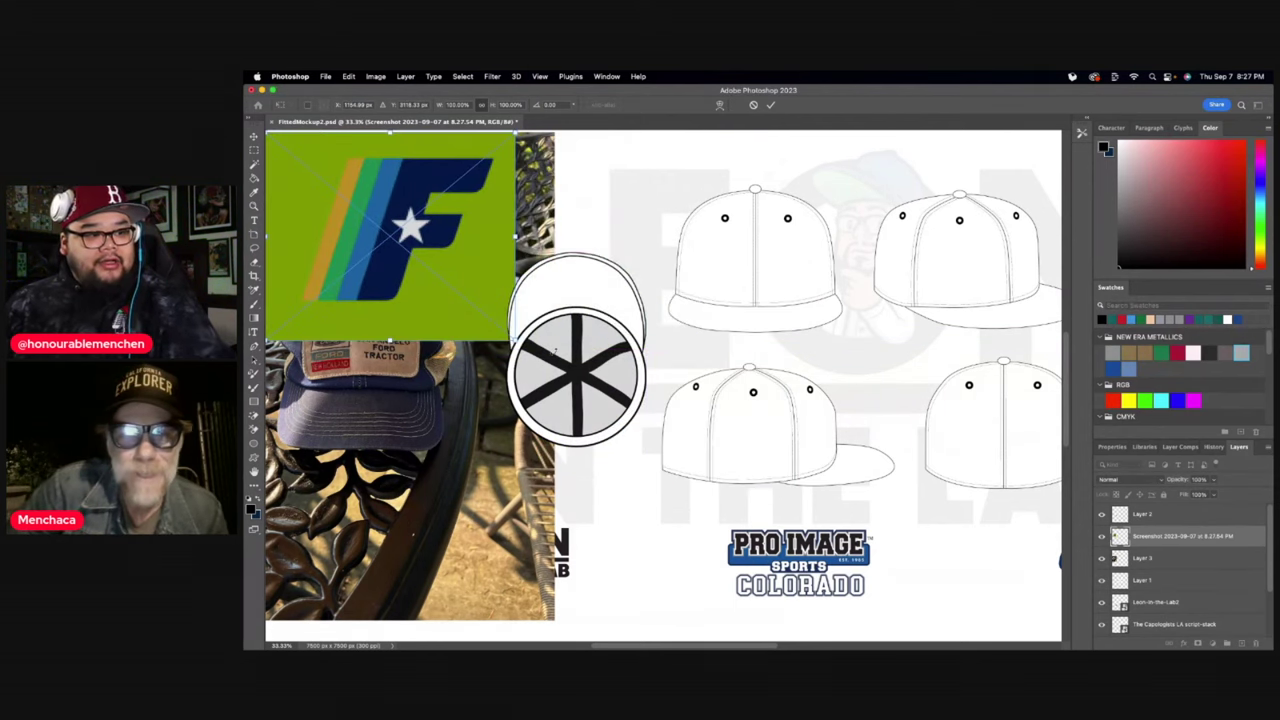
left_click_drag(516, 341, 582, 447)
key("Return")
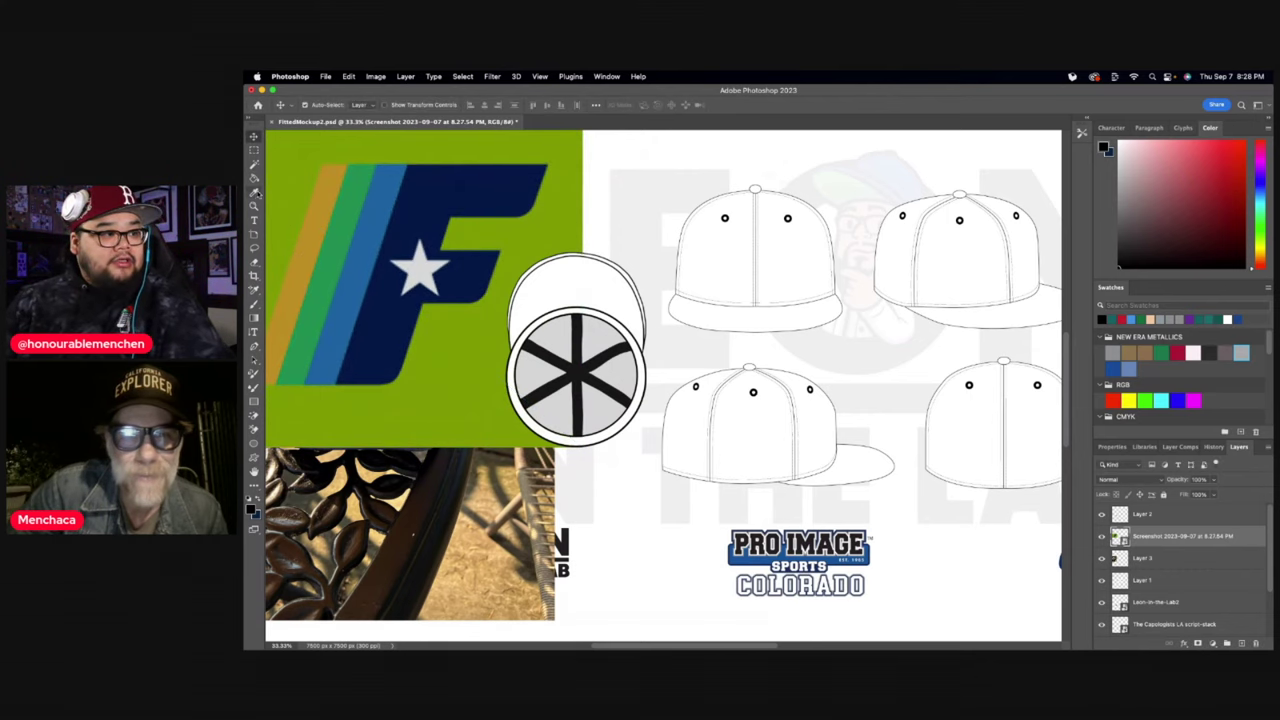
- Inspect the striped F logo up close and set the Dock's position on screen to Right
left_click(254, 206)
left_click(368, 205)
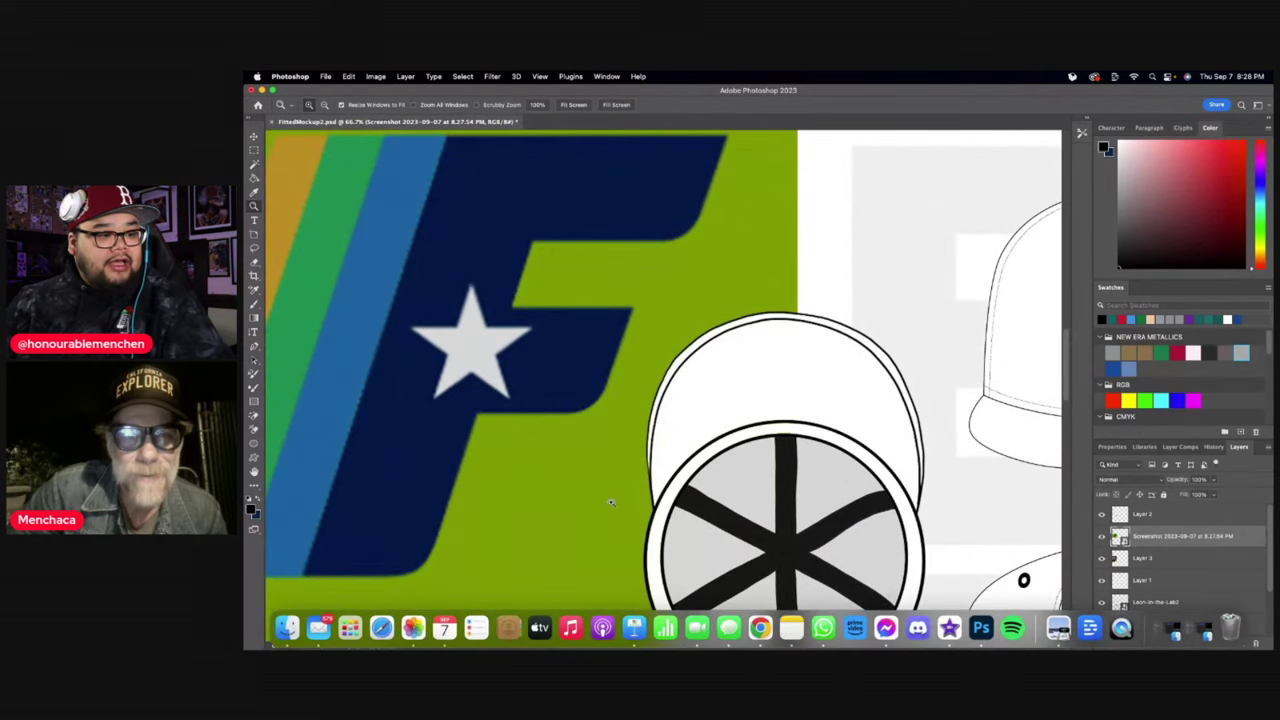
right_click(1040, 625)
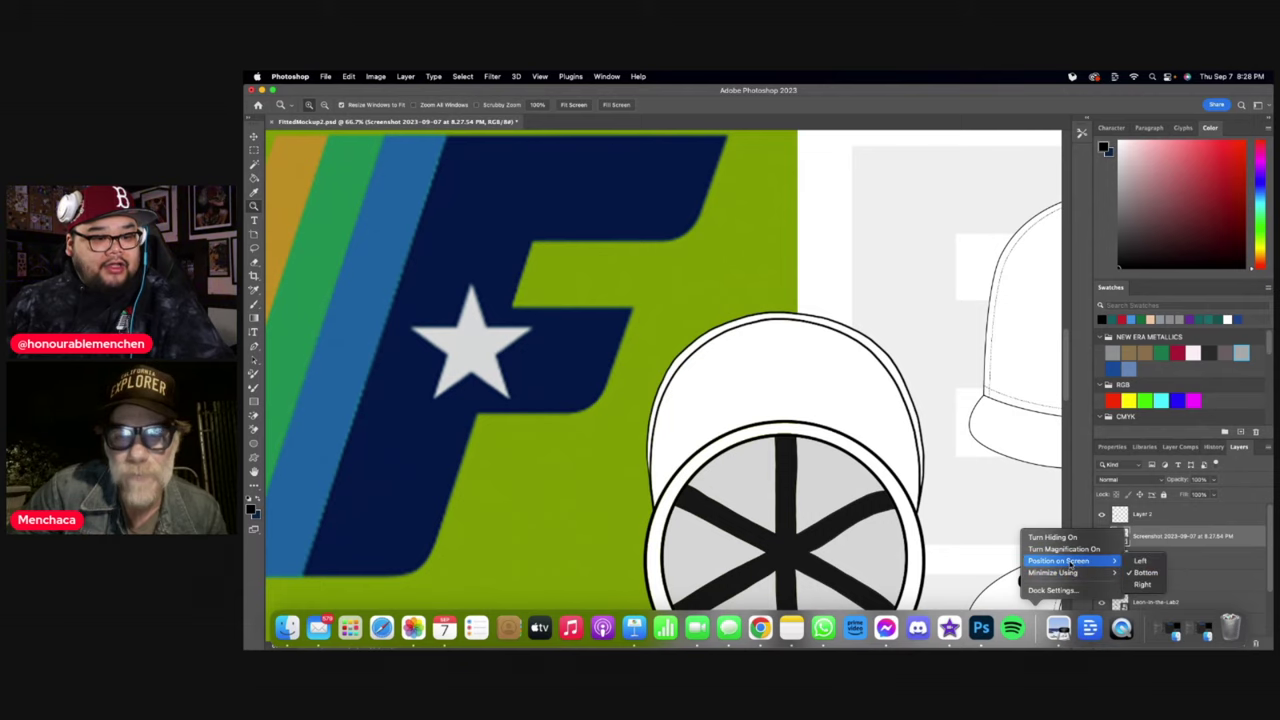
left_click(1143, 583)
scroll(690, 580, "left", 5)
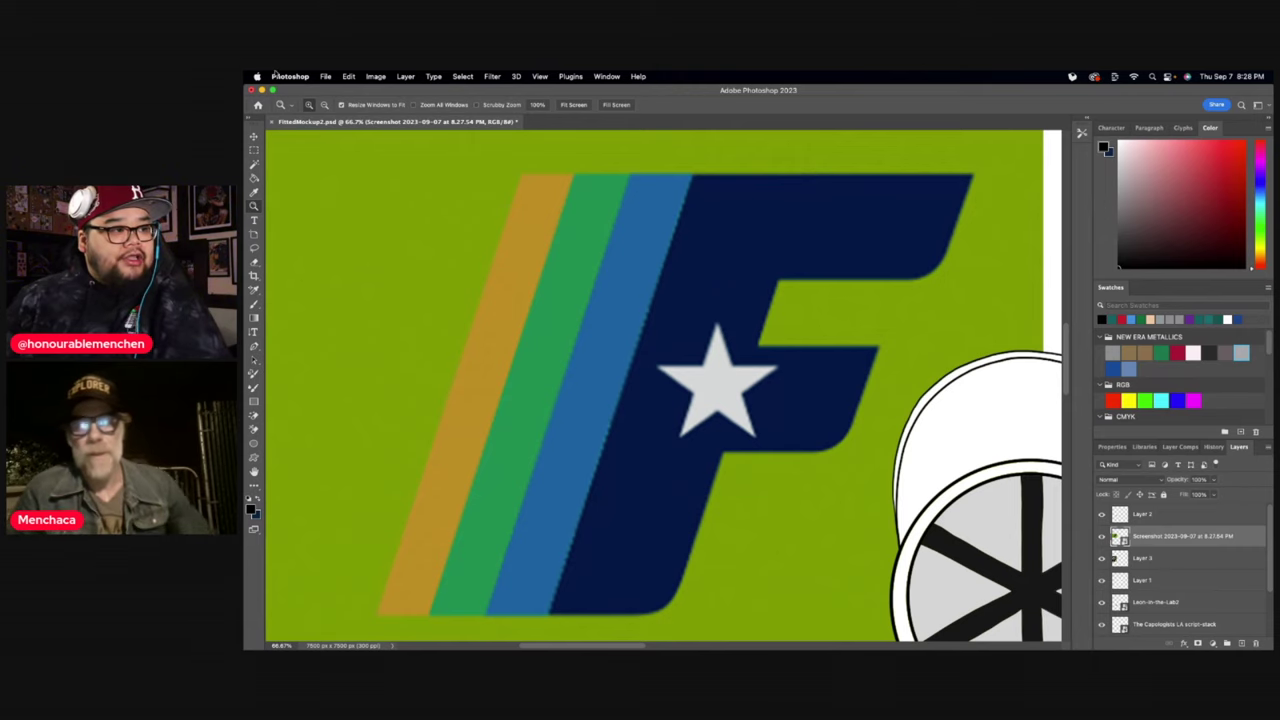
- Move the F logo screenshot up so it no longer covers the cap in the reference photo
left_click(324, 105)
left_click(324, 105)
left_click(324, 105)
key("v")
left_click_drag(459, 315, 478, 257)
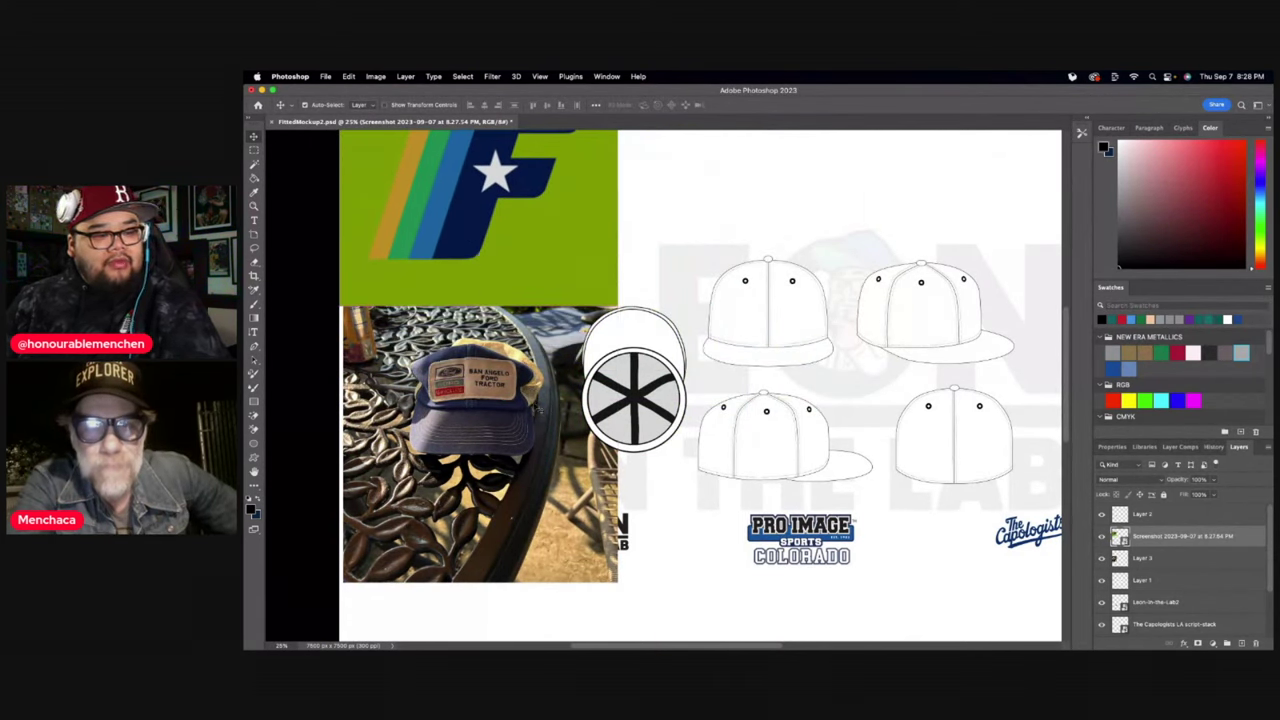
- Place the blue and navy fabric colour charts above the cap template layer and nudge the F logo screenshot upward
left_click(731, 315, "super")
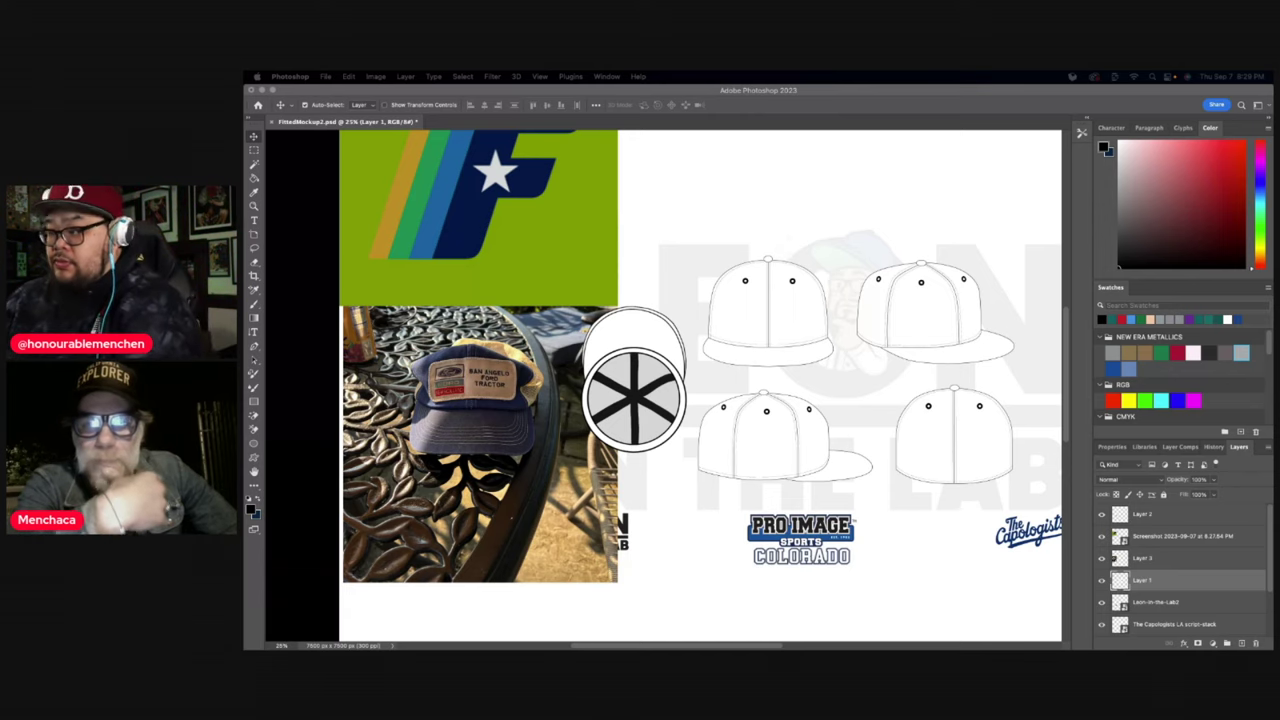
key("super+v")
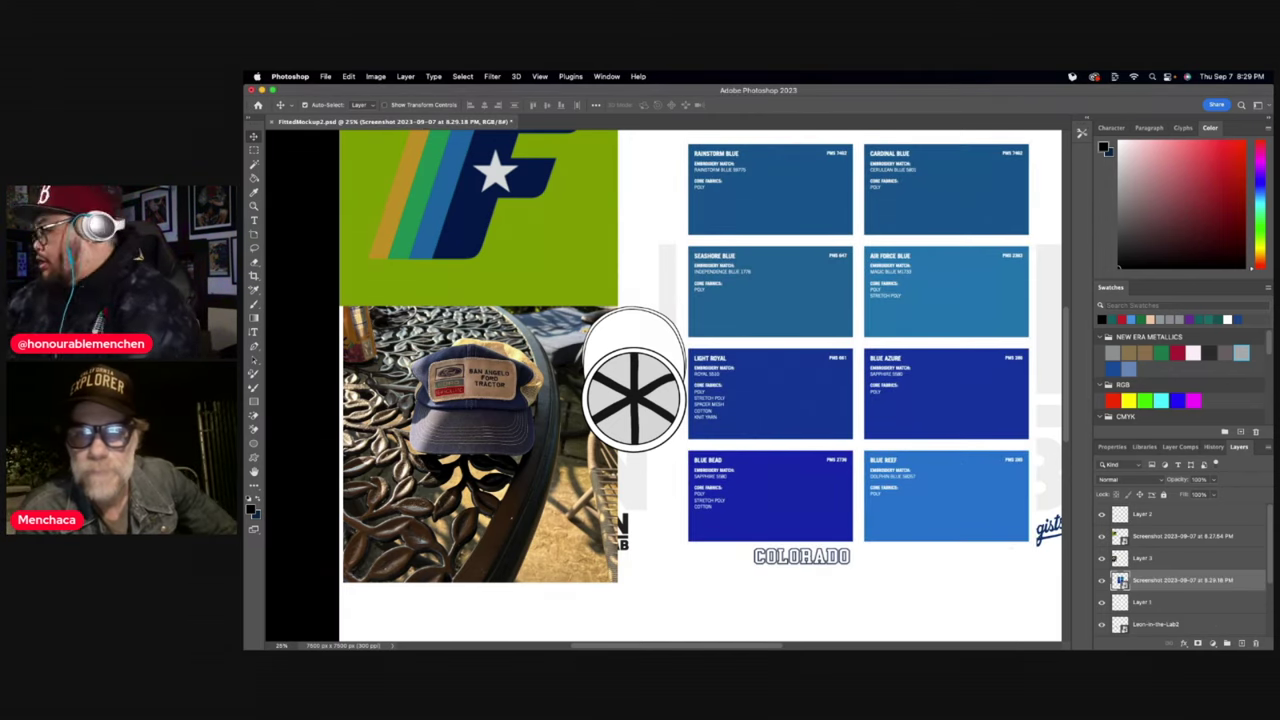
left_click_drag(510, 240, 524, 218)
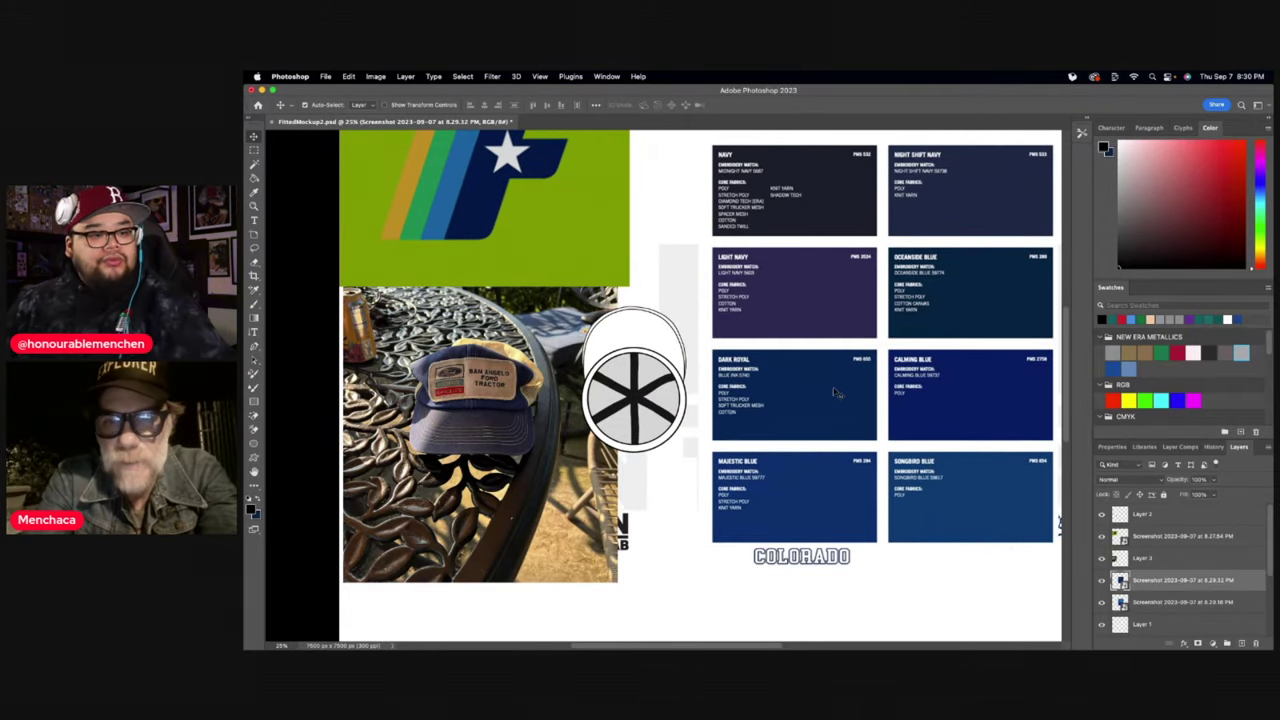
- Isolate the Night Shift Navy PMS 533 swatch from the colour chart on its own layer above the front cap view
key("z")
left_click(784, 646)
scroll(519, 323, "up", 4)
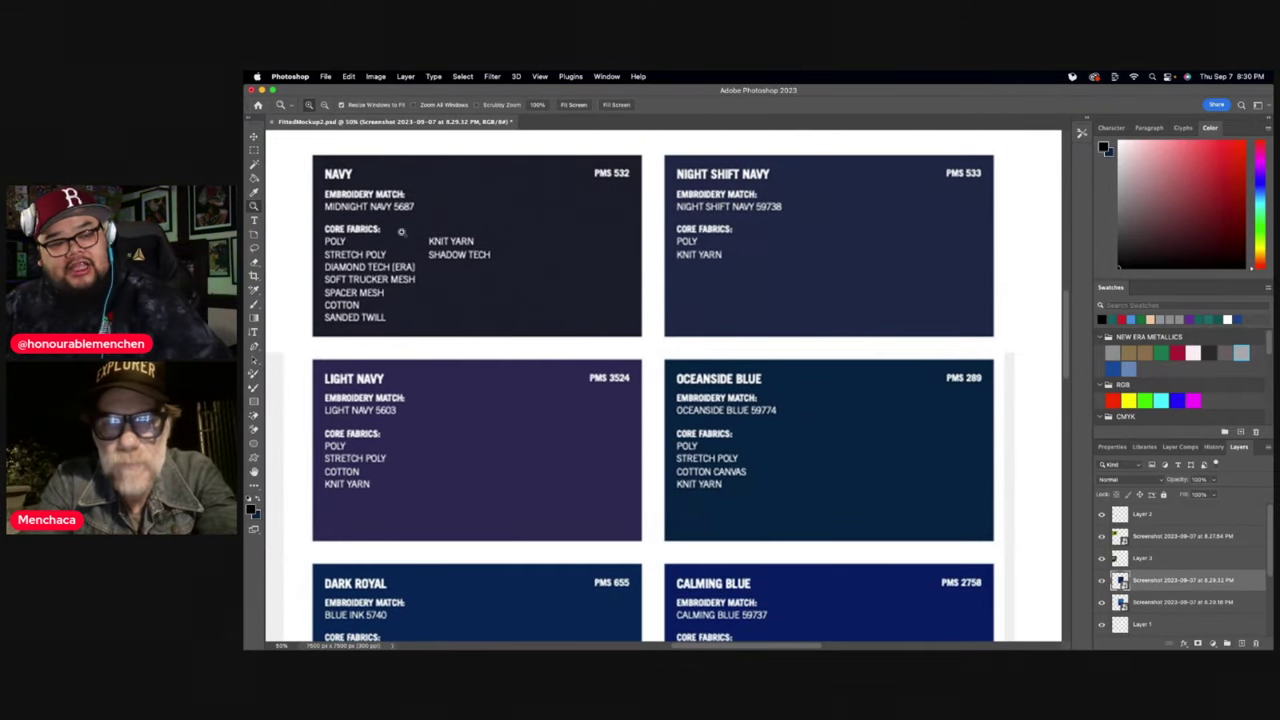
scroll(771, 280, "down", 5)
scroll(1050, 352, "down", 2)
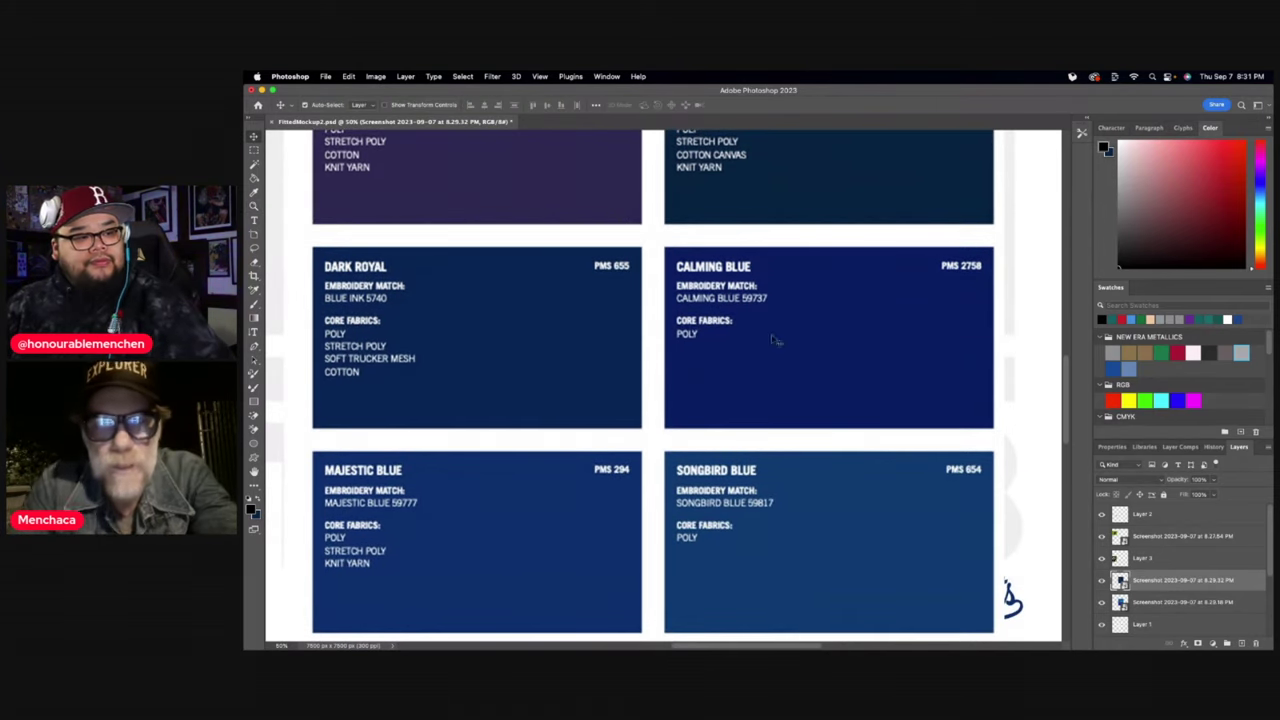
scroll(1050, 352, "up", 5)
key("m")
left_click_drag(663, 223, 997, 406)
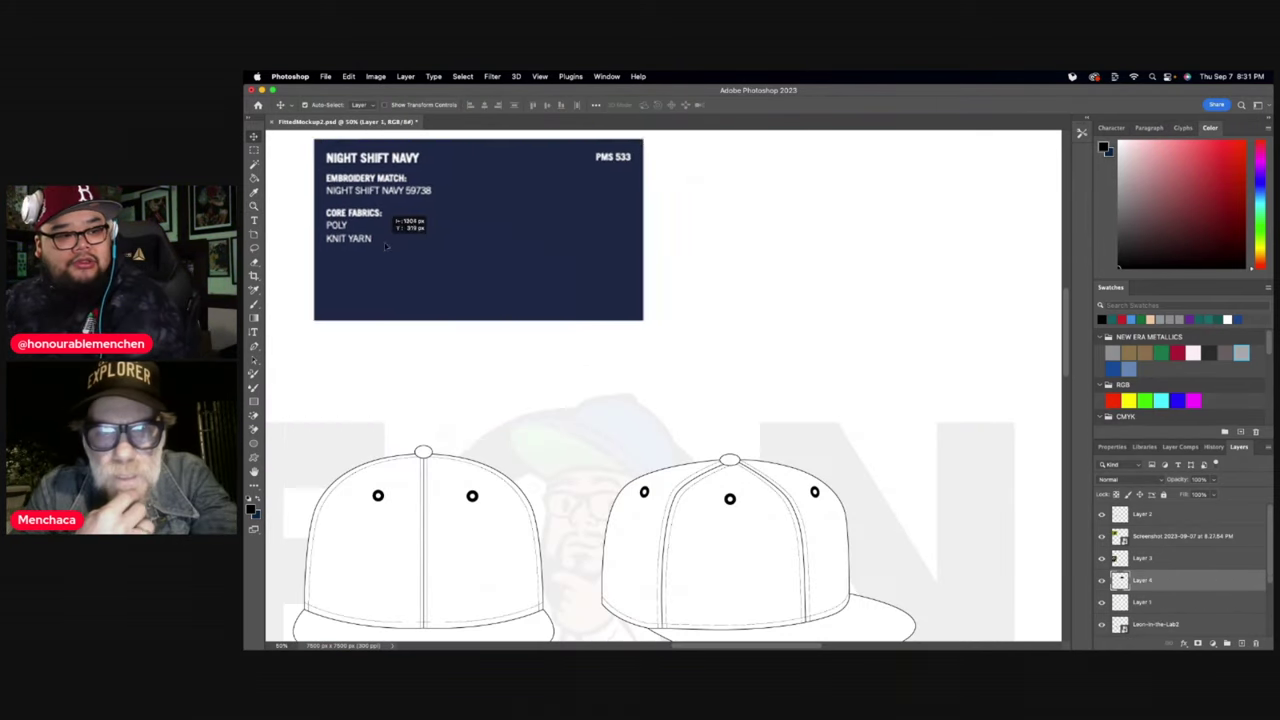
left_click_drag(385, 246, 408, 260)
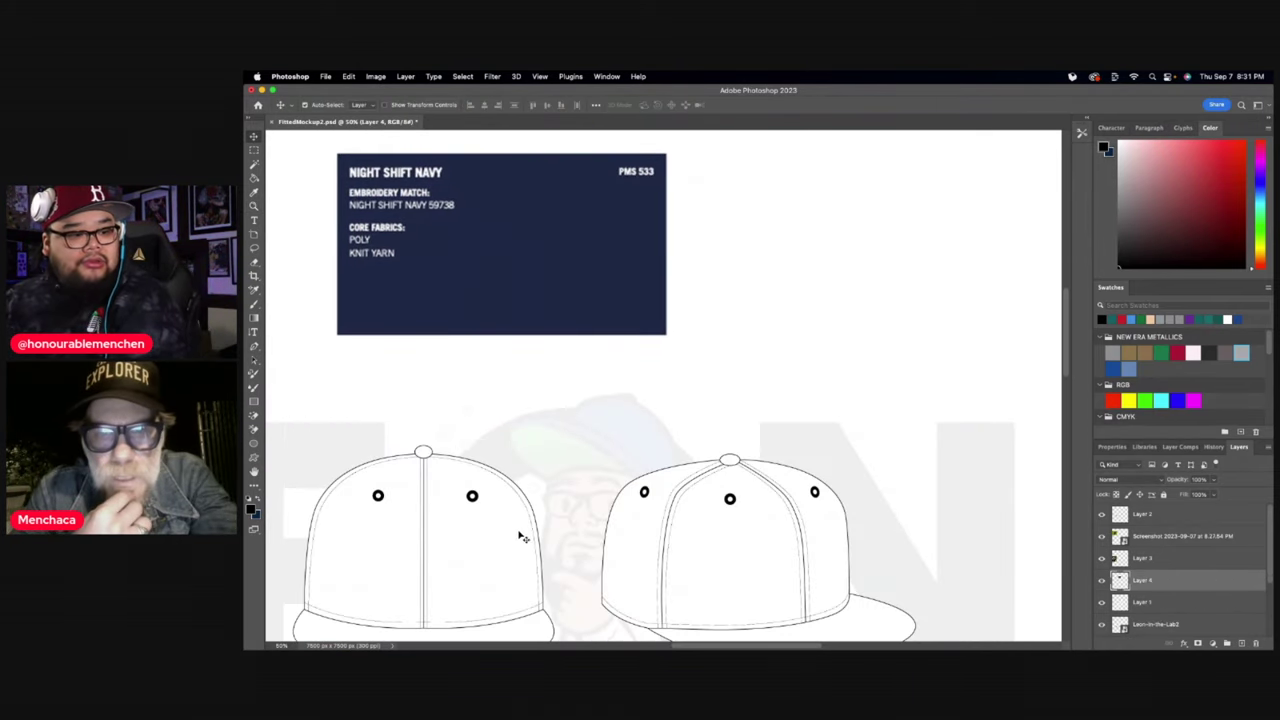
- Sample the Night Shift Navy colour and fill the front cap view's button, crown panels and visor with it
scroll(670, 550, "down", 1)
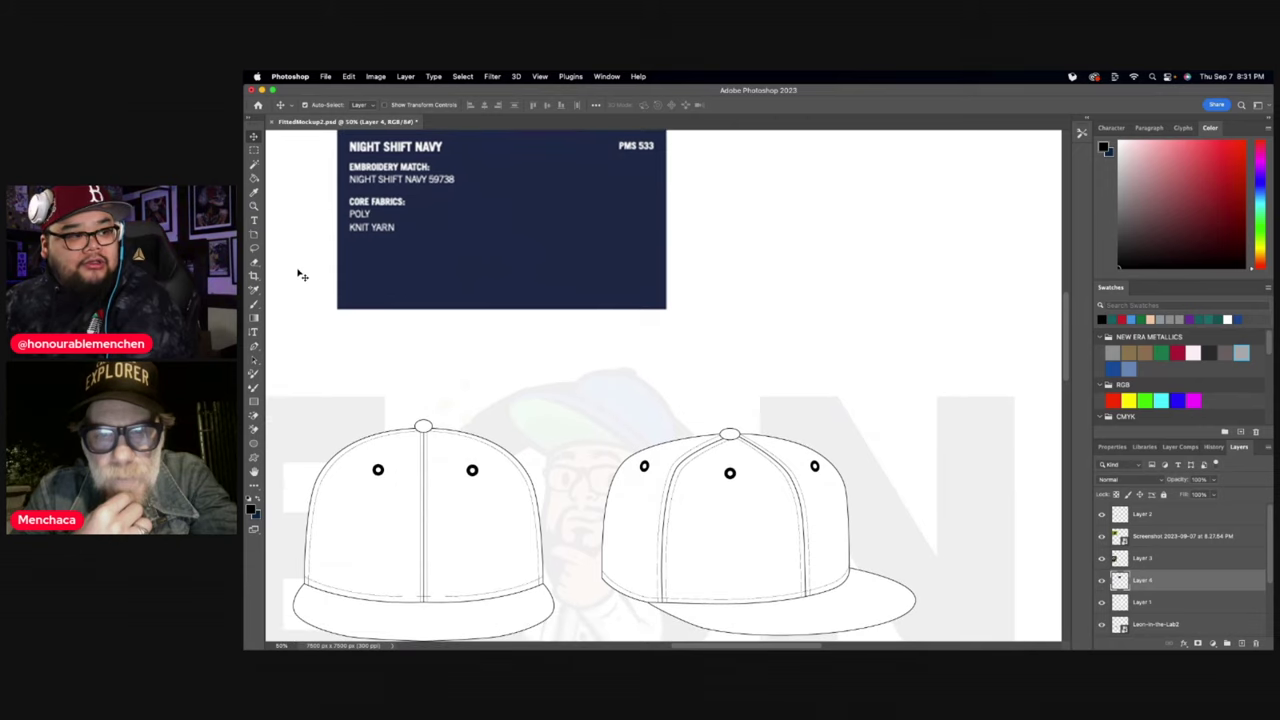
left_click(255, 193)
left_click(490, 254)
left_click(254, 136)
left_click(443, 500)
scroll(530, 484, "down", 3)
scroll(530, 484, "down", 1)
left_click(254, 177)
left_click(422, 312)
left_click(395, 366)
left_click(469, 416)
left_click(473, 492)
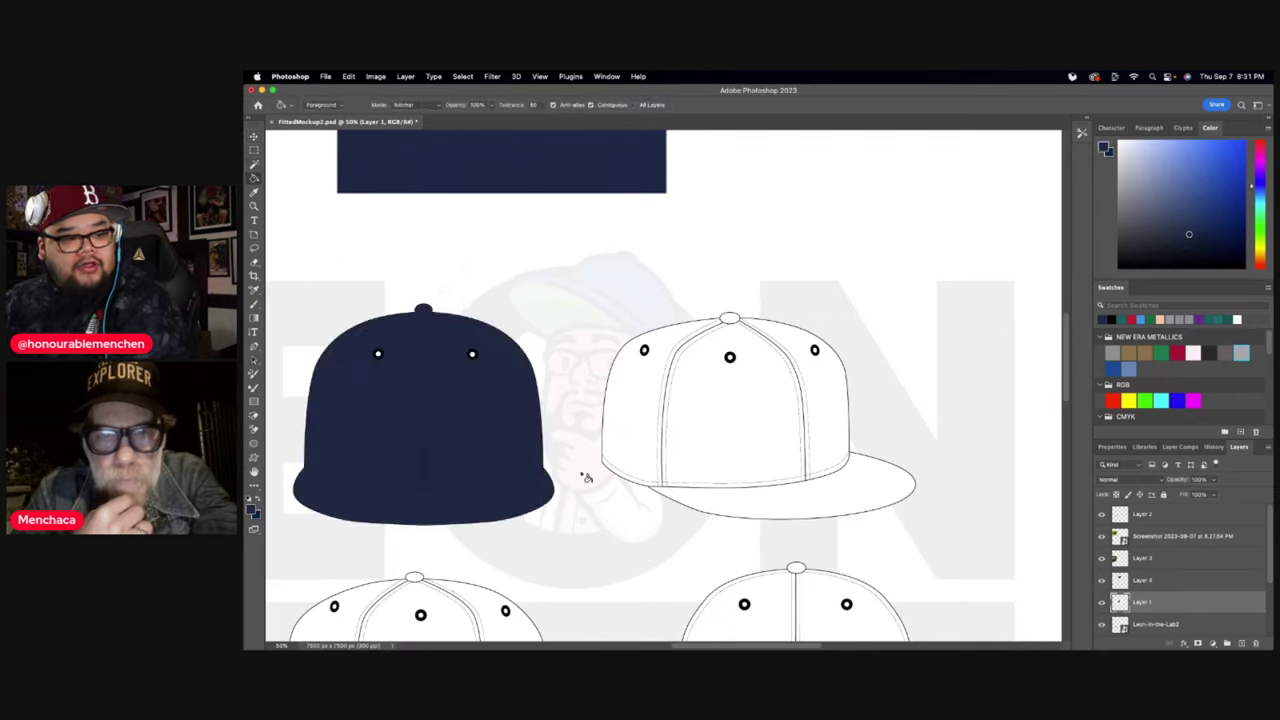
- Fill the front panels, visor and button of the angled front cap view with the sampled navy
left_click(712, 428)
left_click(826, 421)
left_click(833, 487)
left_click(731, 321)
- Fill the front panel, visor and button of the angled rear view and the back view's button with navy
scroll(806, 428, "down", 2)
scroll(804, 422, "down", 3)
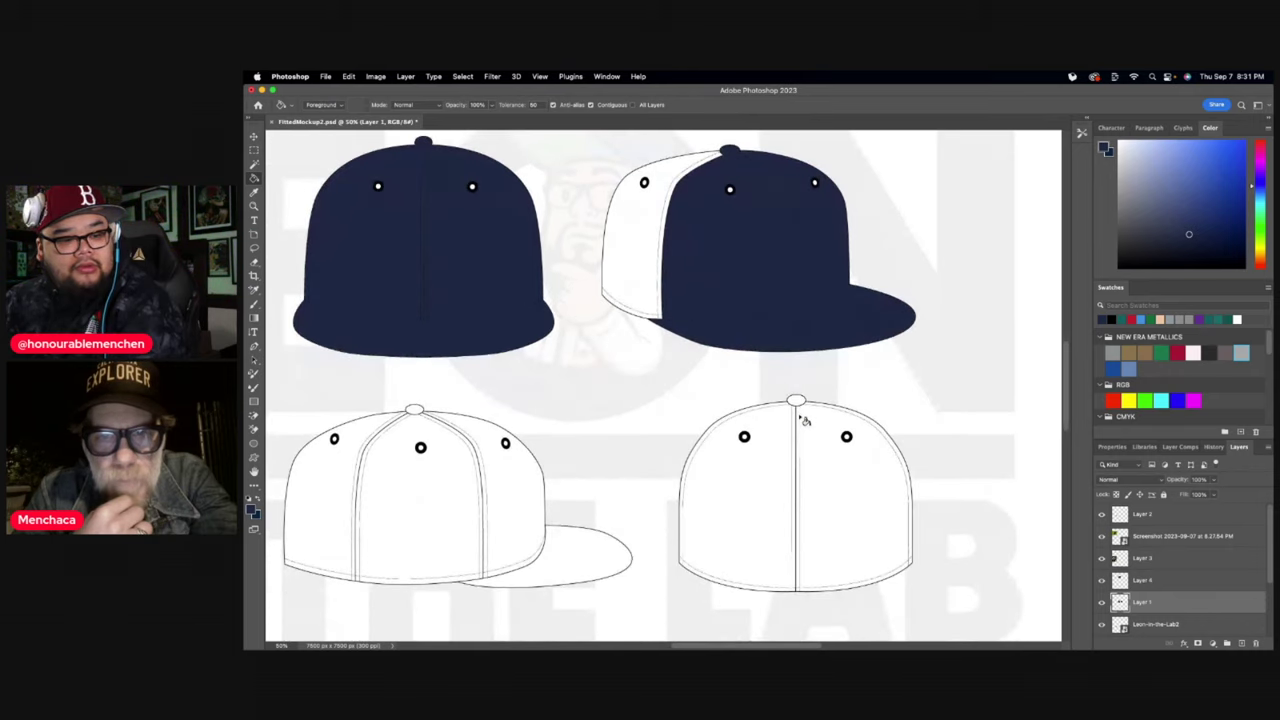
left_click(525, 471)
left_click(587, 536)
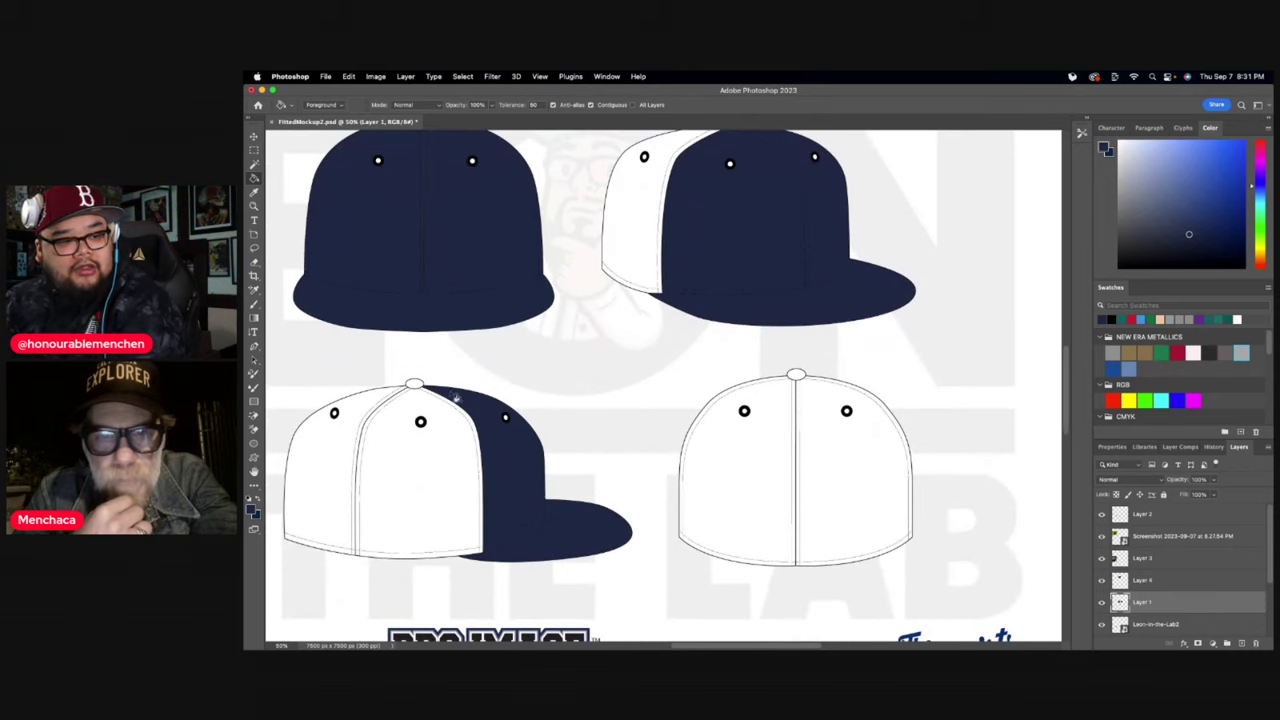
left_click(414, 384)
left_click(796, 377)
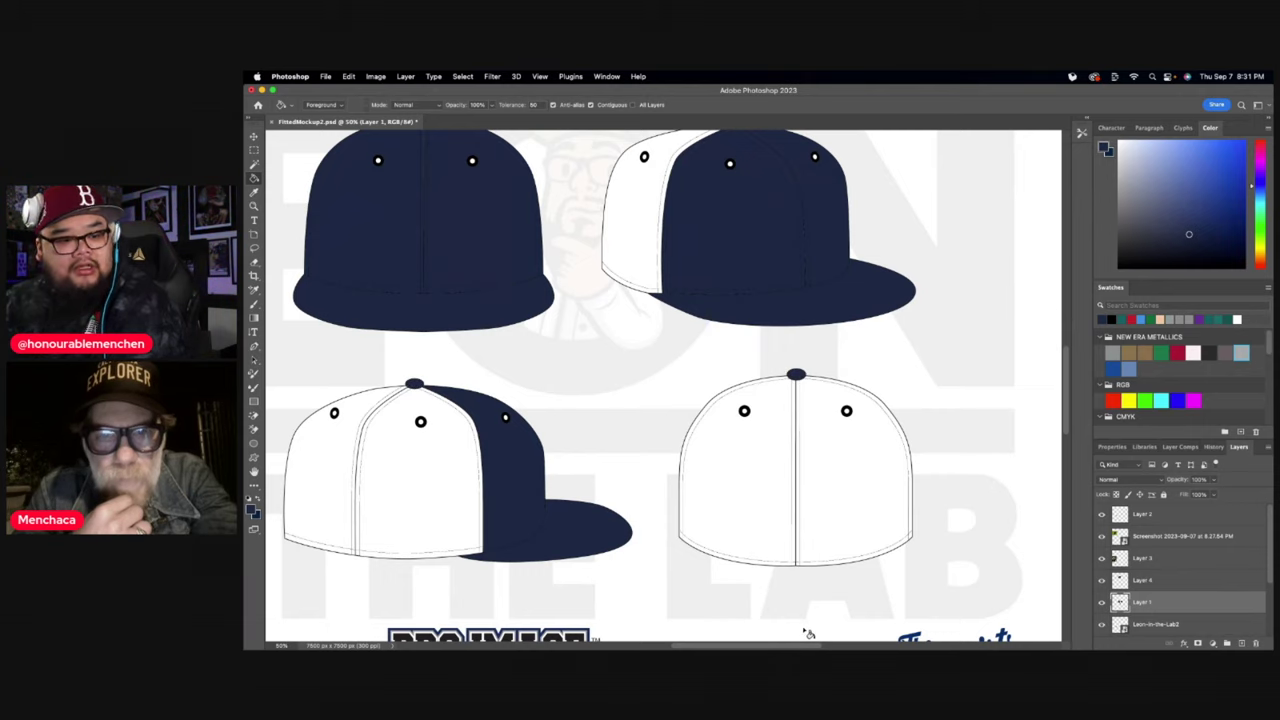
- Sample the Gray PMS 422 colour from a newly placed gray fabric chart and move the chart below the cap views
scroll(722, 634, "left", 8)
scroll(722, 634, "left", 6)
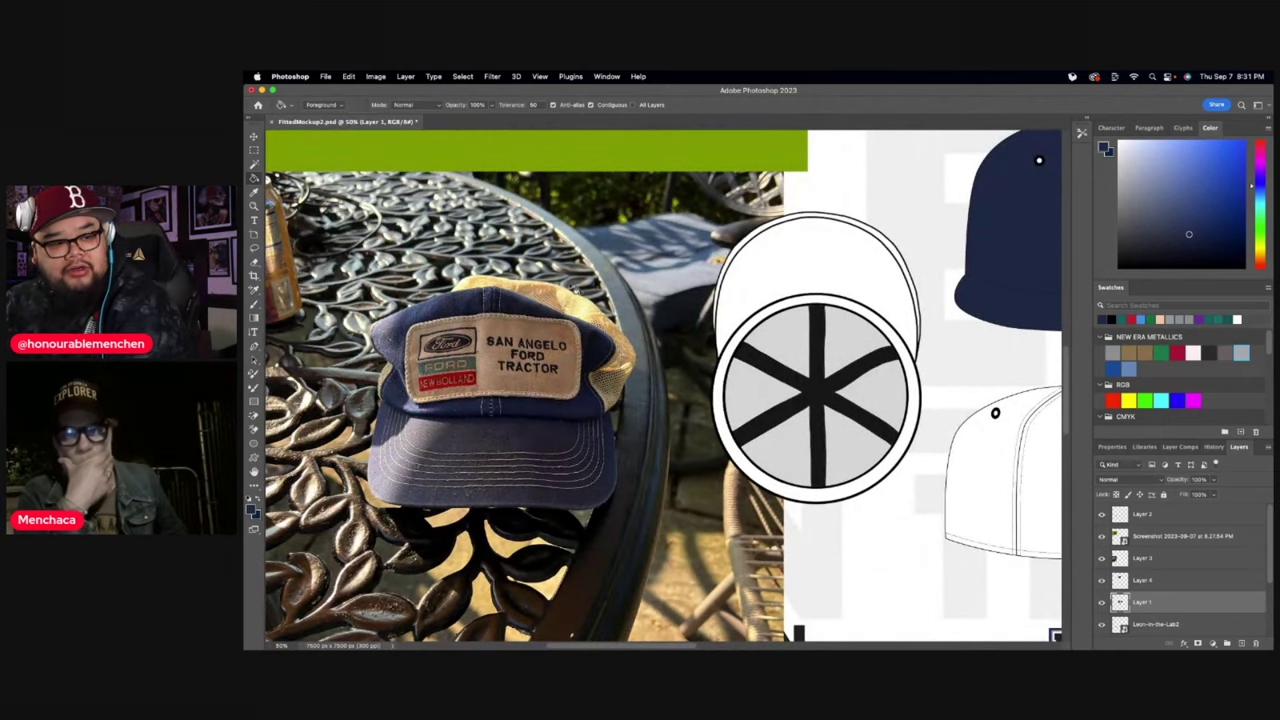
left_click_drag(590, 645, 693, 641)
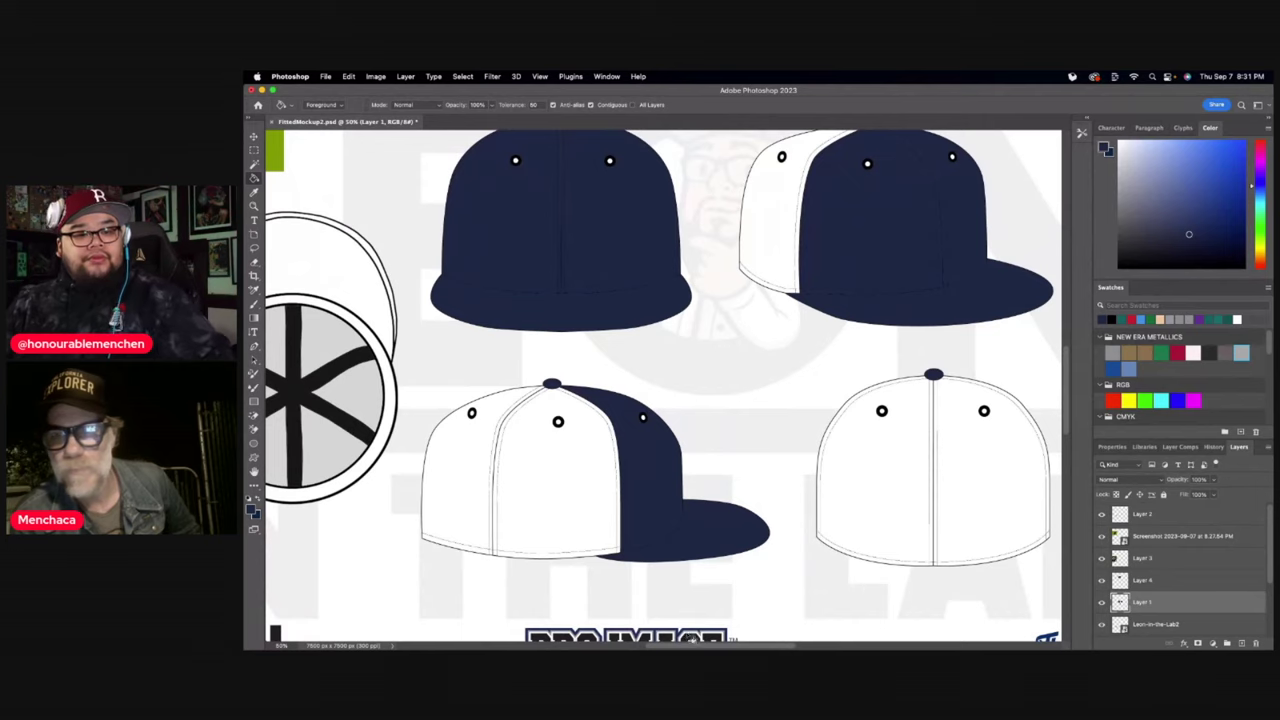
scroll(720, 515, "up", 2)
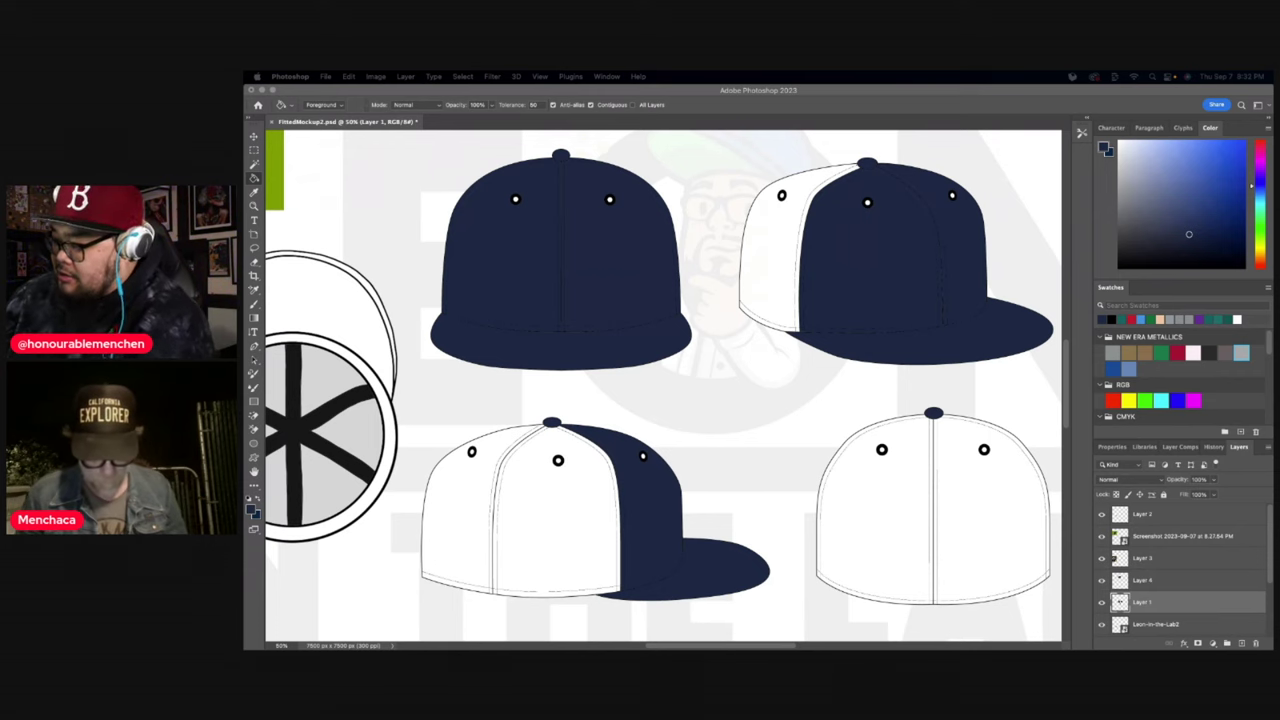
left_click_drag(1108, 298, 959, 332)
key("Return")
key("i")
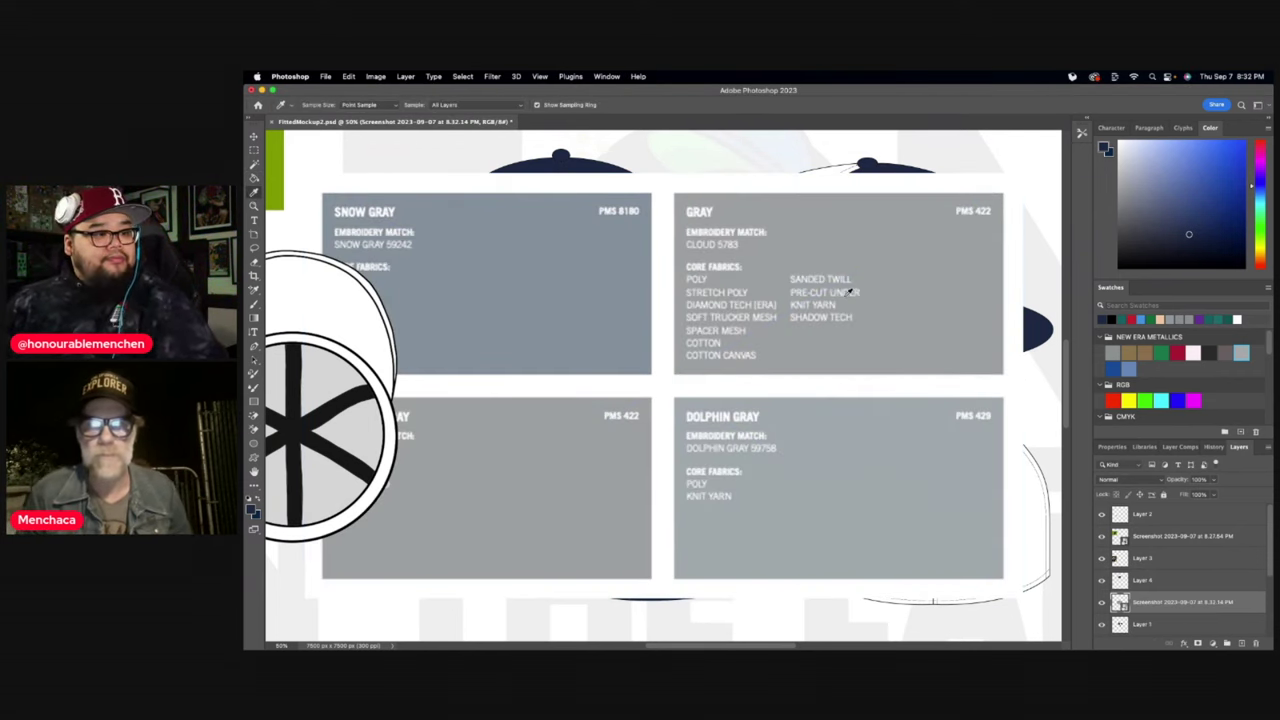
left_click(814, 231)
left_click(253, 136)
left_click_drag(785, 270, 857, 608)
- Fill the remaining white crown panels of the angled front, angled rear and back cap views with the sampled gray
left_click(254, 177)
scroll(805, 270, "up", 3)
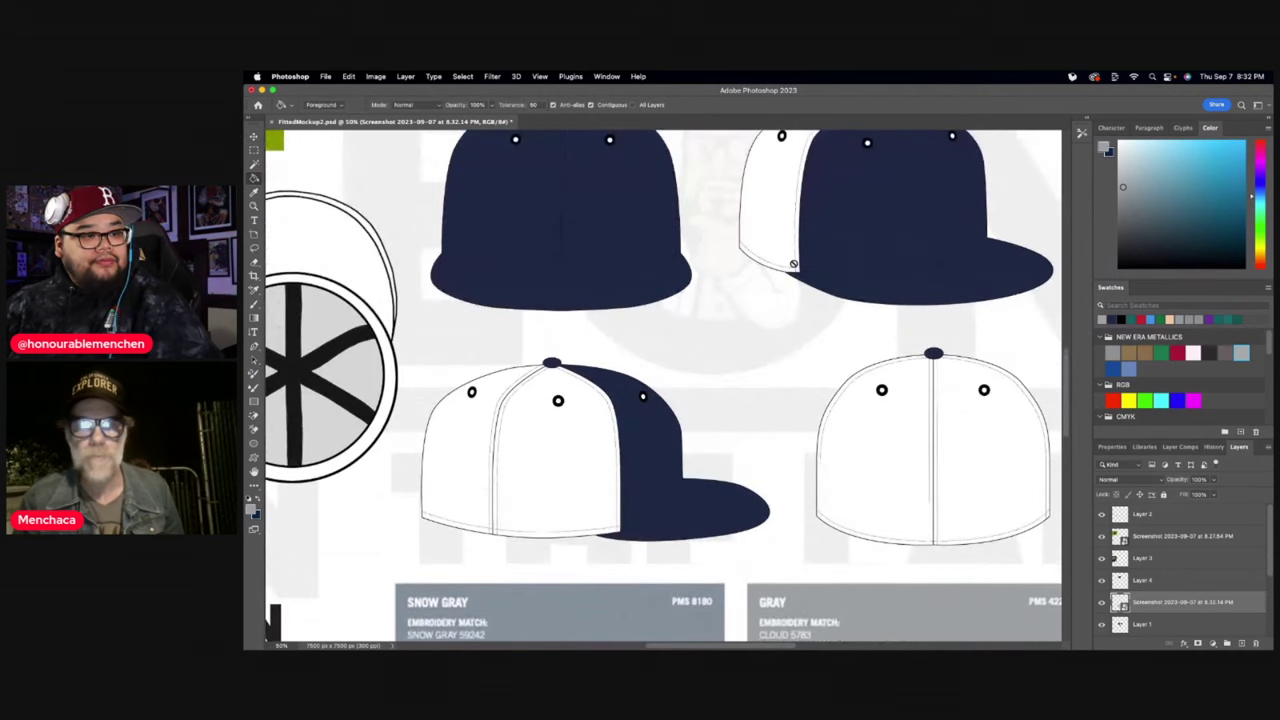
left_click(253, 136)
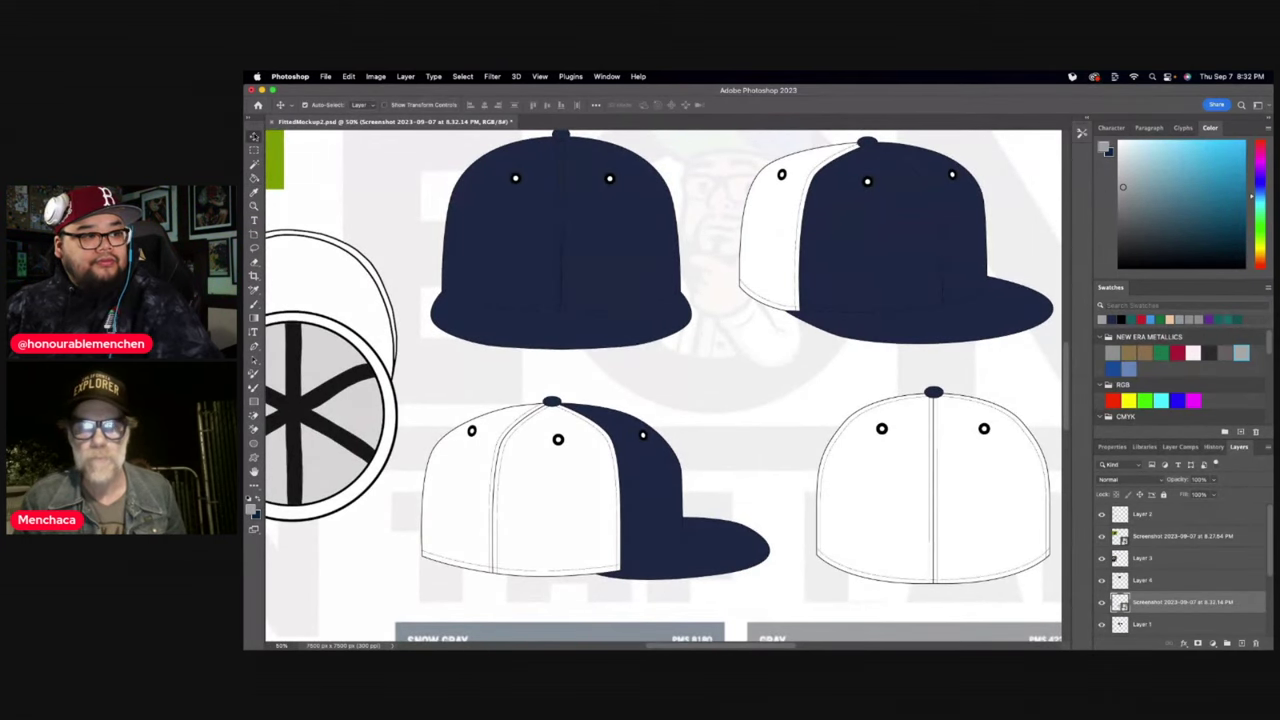
left_click(834, 236)
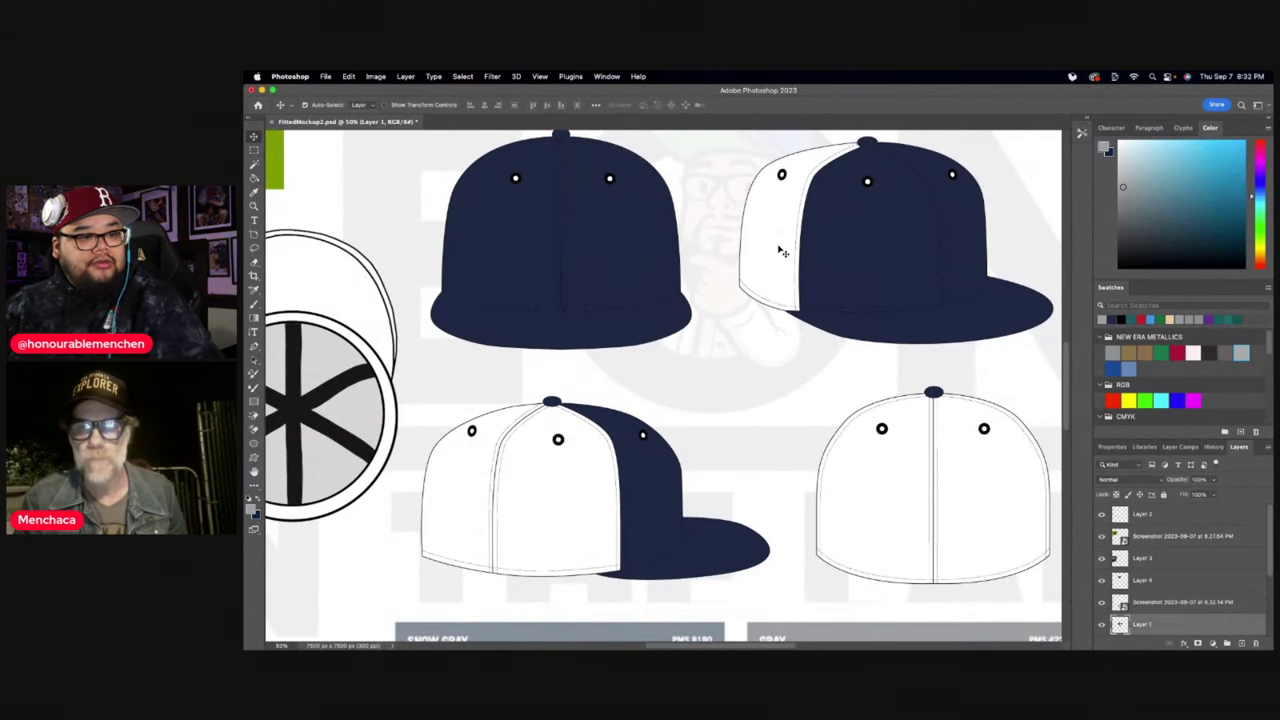
left_click(254, 177)
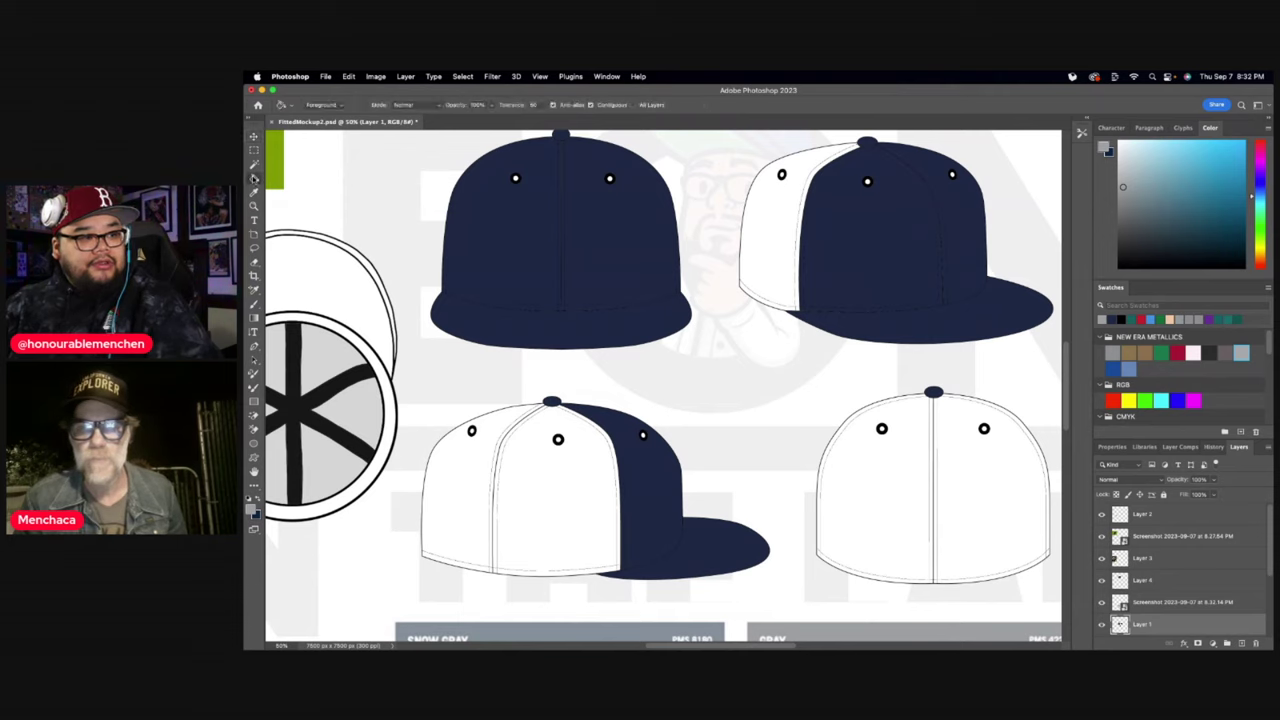
left_click(785, 224)
left_click(531, 497)
left_click(627, 515)
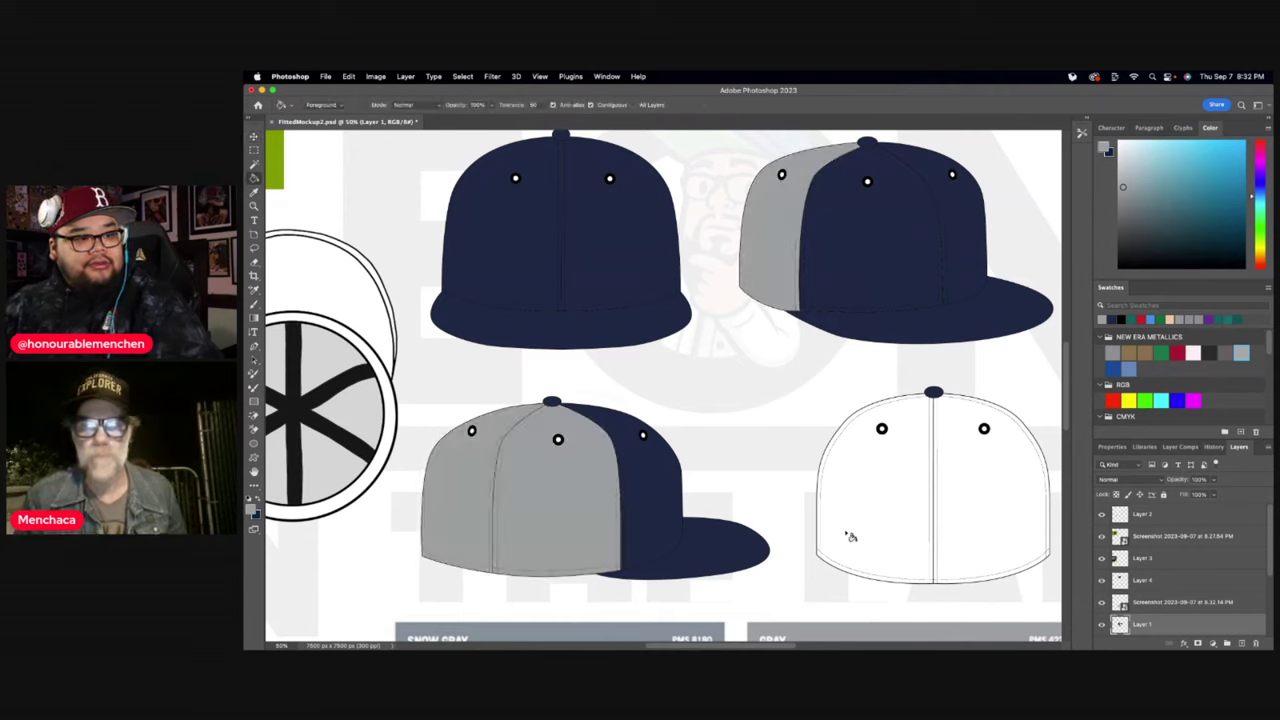
left_click(885, 523)
left_click(995, 519)
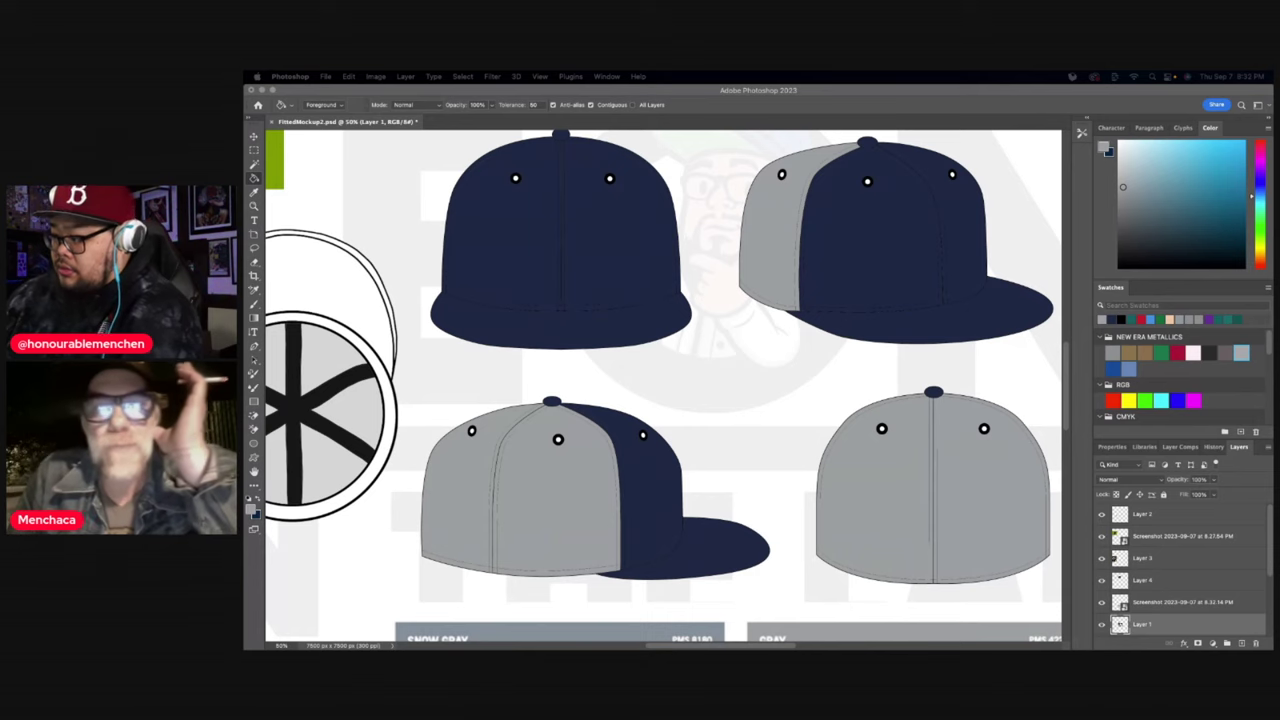
- Place the Chrome White PMS 9060 fabric chart, sample its colour, and move the chart below the cap views
left_click_drag(1086, 463, 787, 502)
key("Return")
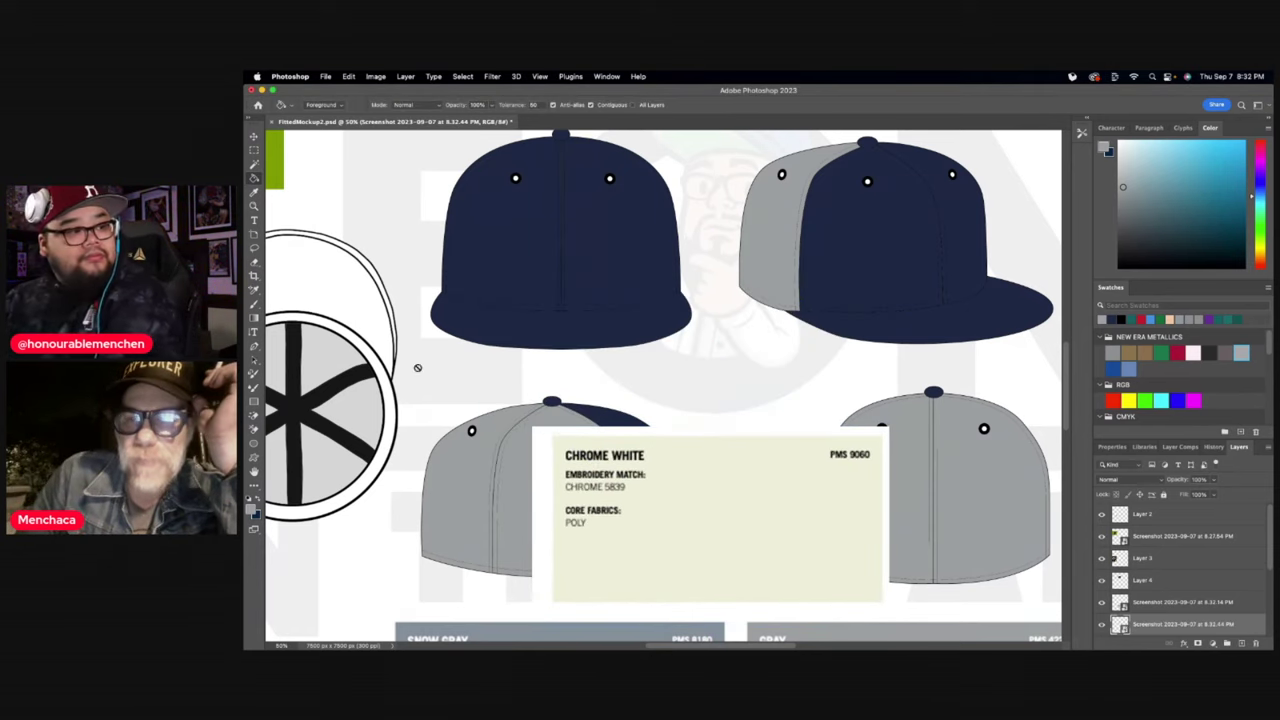
left_click(253, 177)
left_click(254, 192)
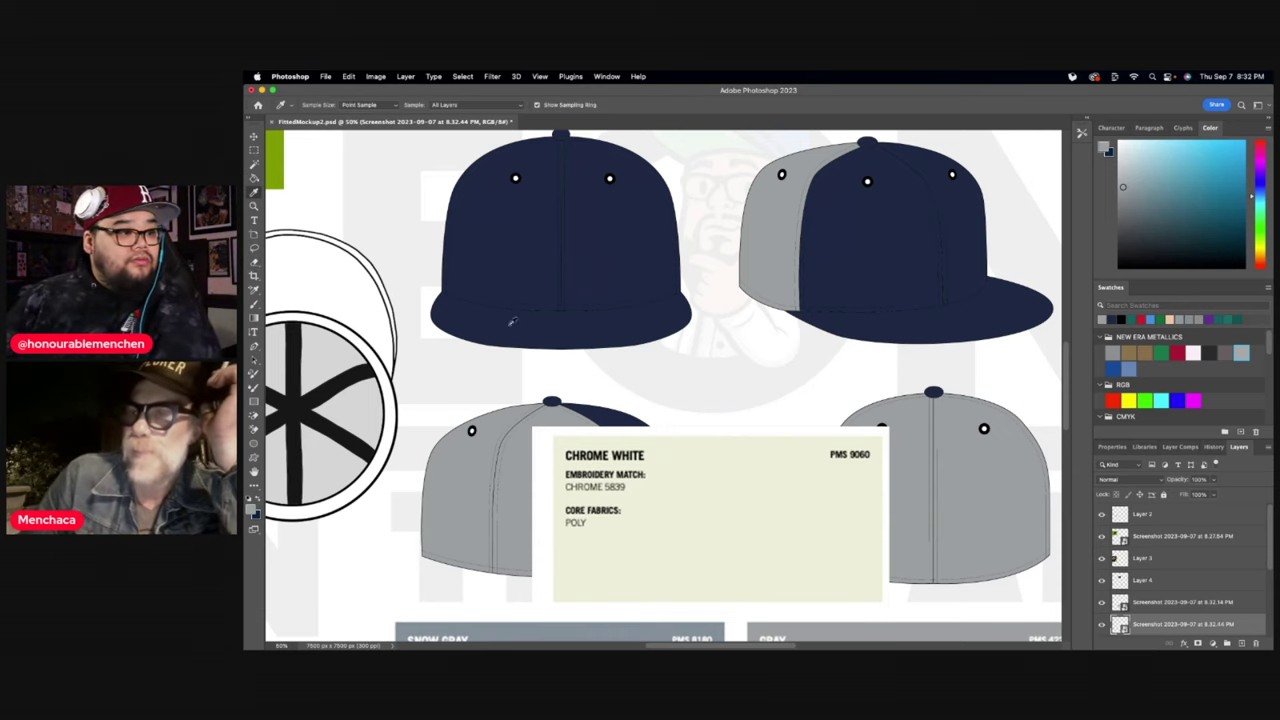
left_click(760, 468)
left_click(253, 136)
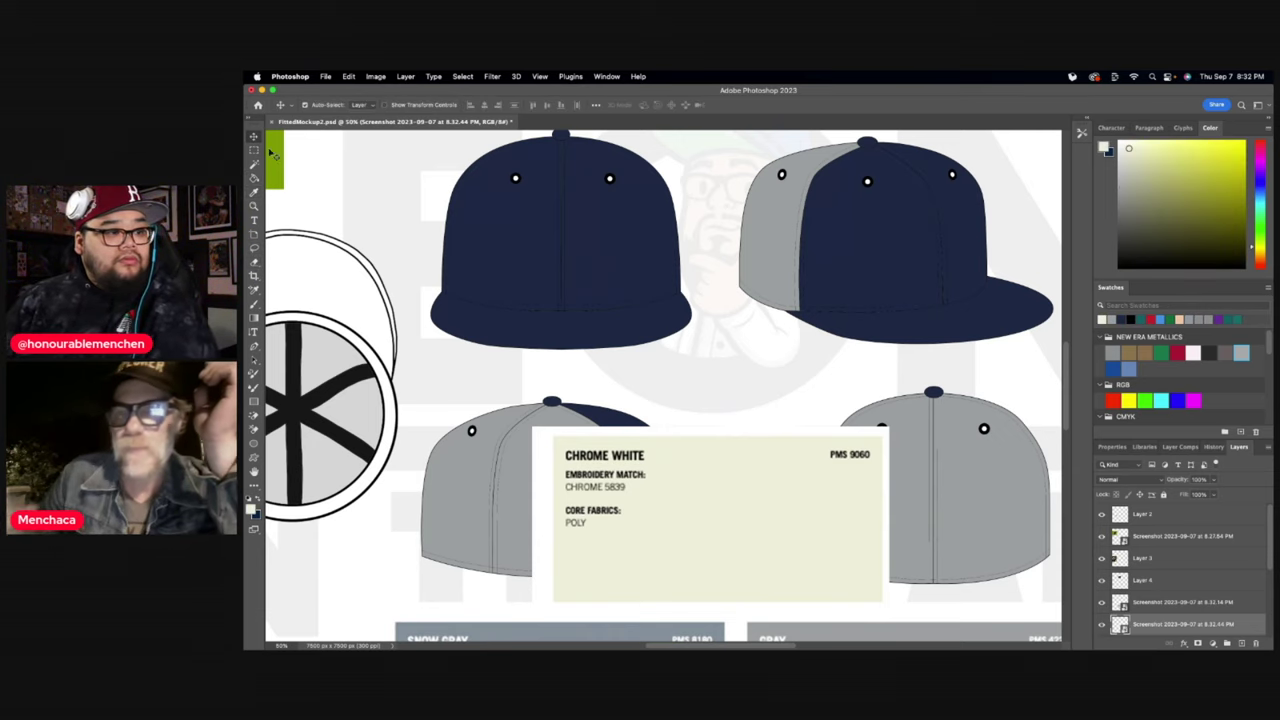
left_click_drag(695, 473, 762, 596)
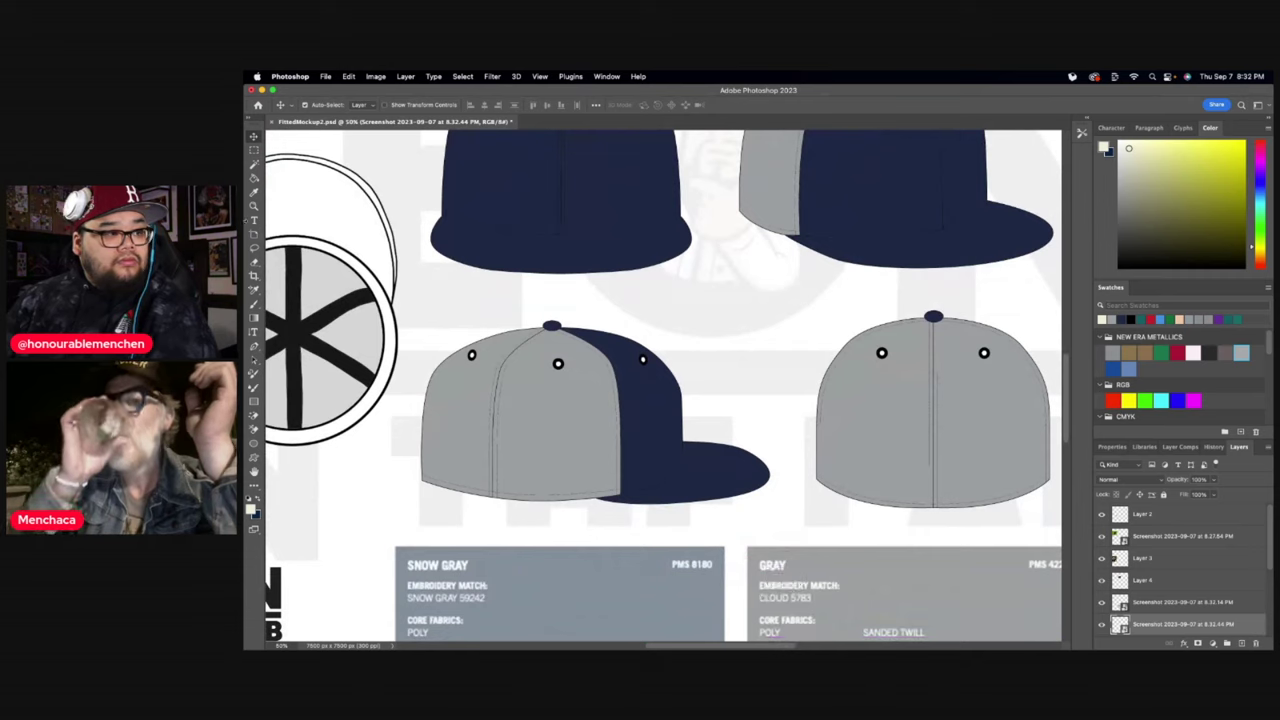
- Refill the gray crown panels of the angled front, back and angled rear cap views with the sampled Chrome White
left_click(254, 178)
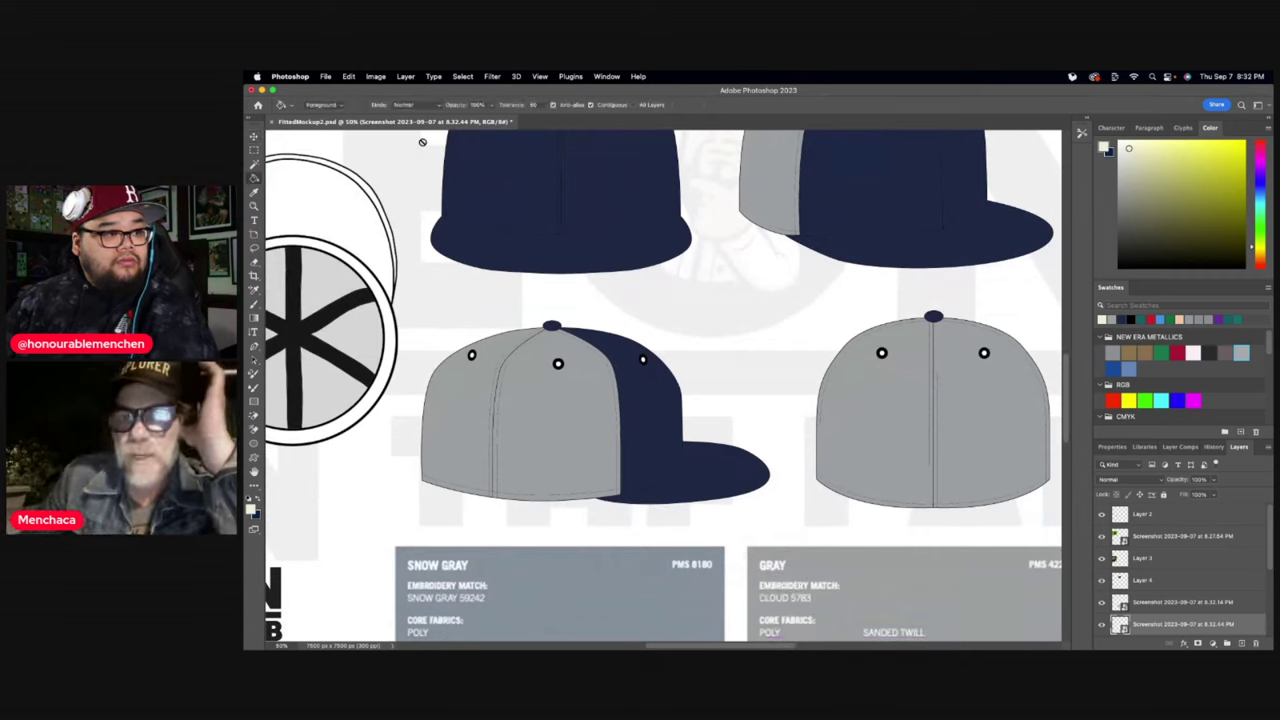
left_click(254, 137)
left_click(770, 200)
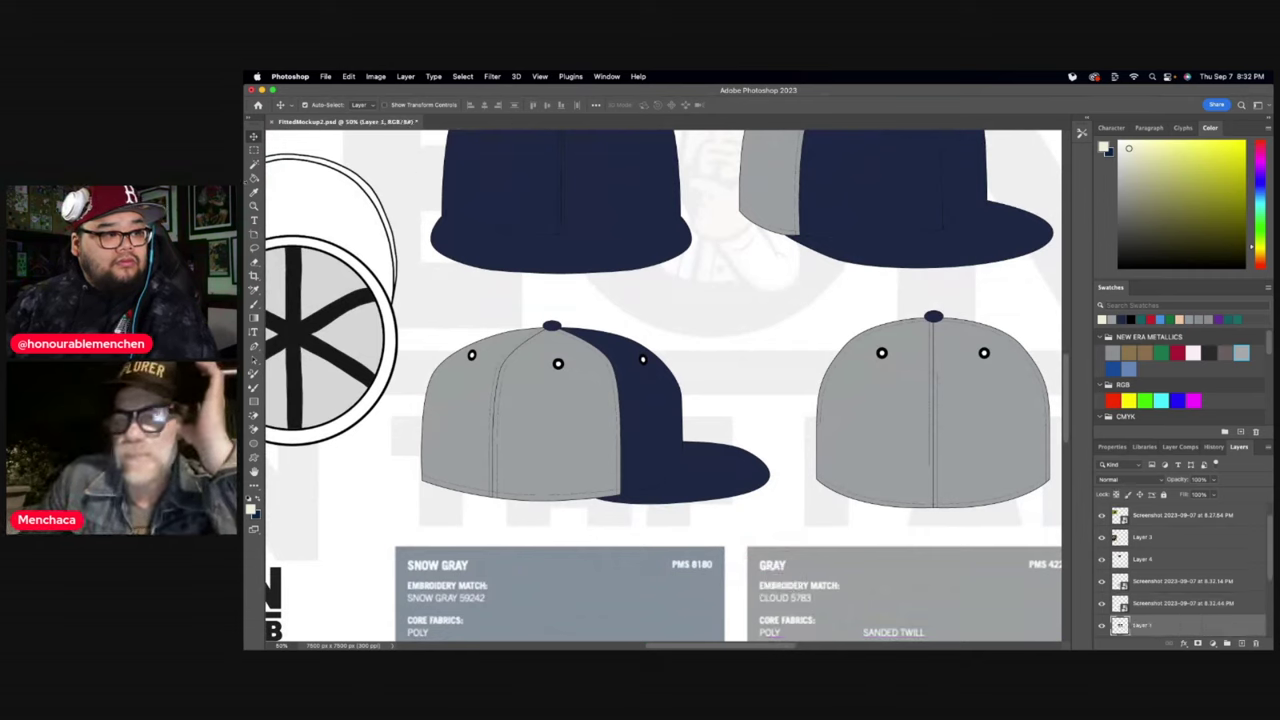
left_click(255, 178)
left_click(766, 180)
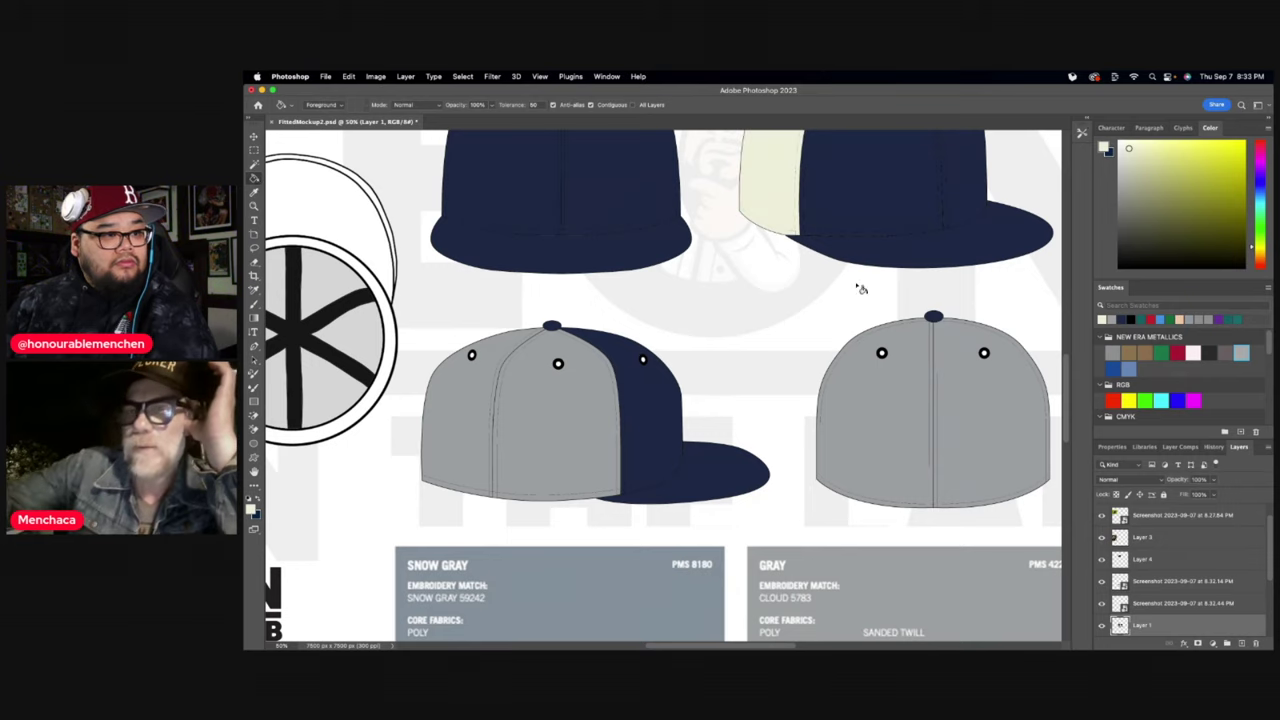
left_click(888, 381)
left_click(532, 408)
left_click(465, 400)
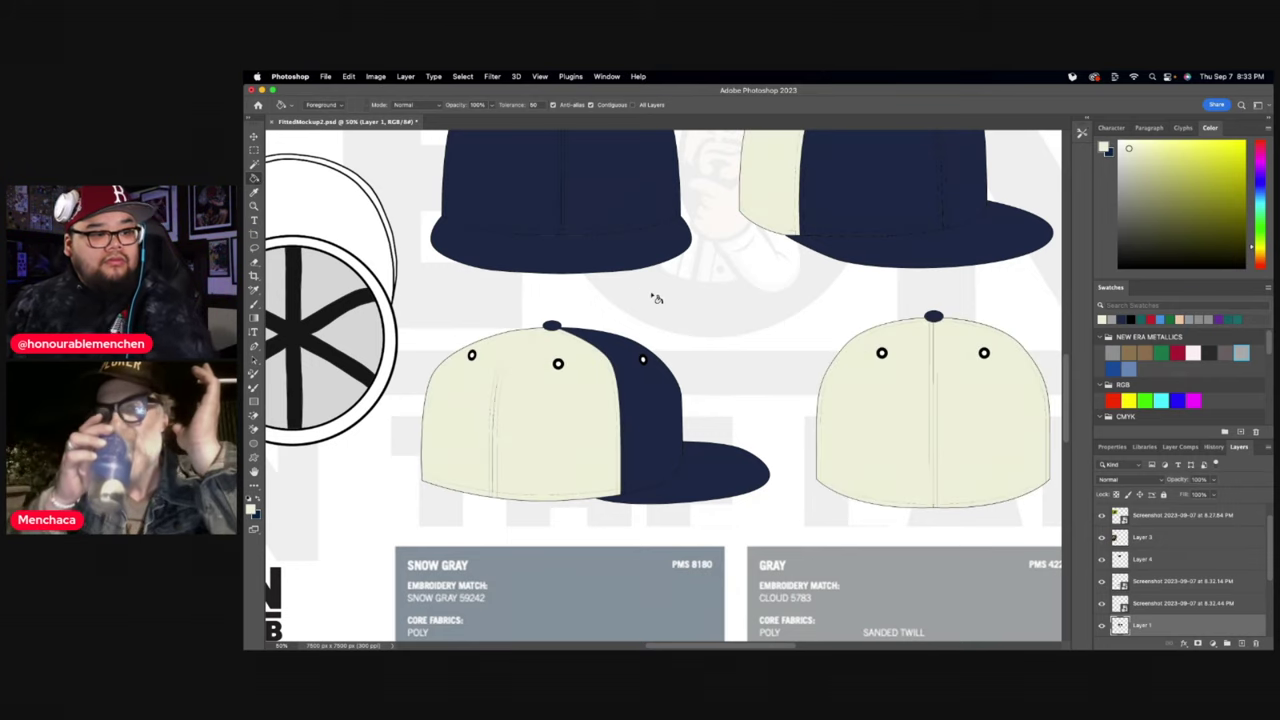
- Place the Kelly Green PMS 349 fabric chart, sample its green, and fill the undervisor of the underside cap view with it
scroll(657, 297, "up", 2)
scroll(660, 295, "up", 2)
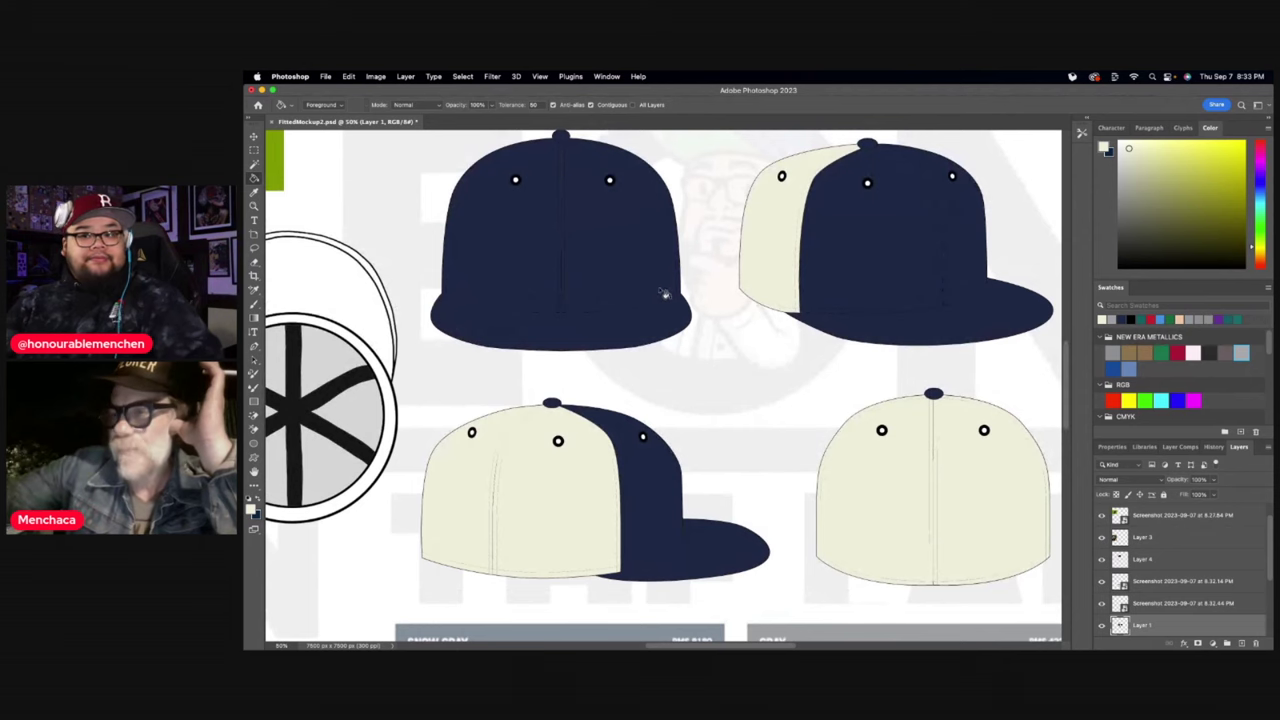
scroll(662, 294, "up", 1)
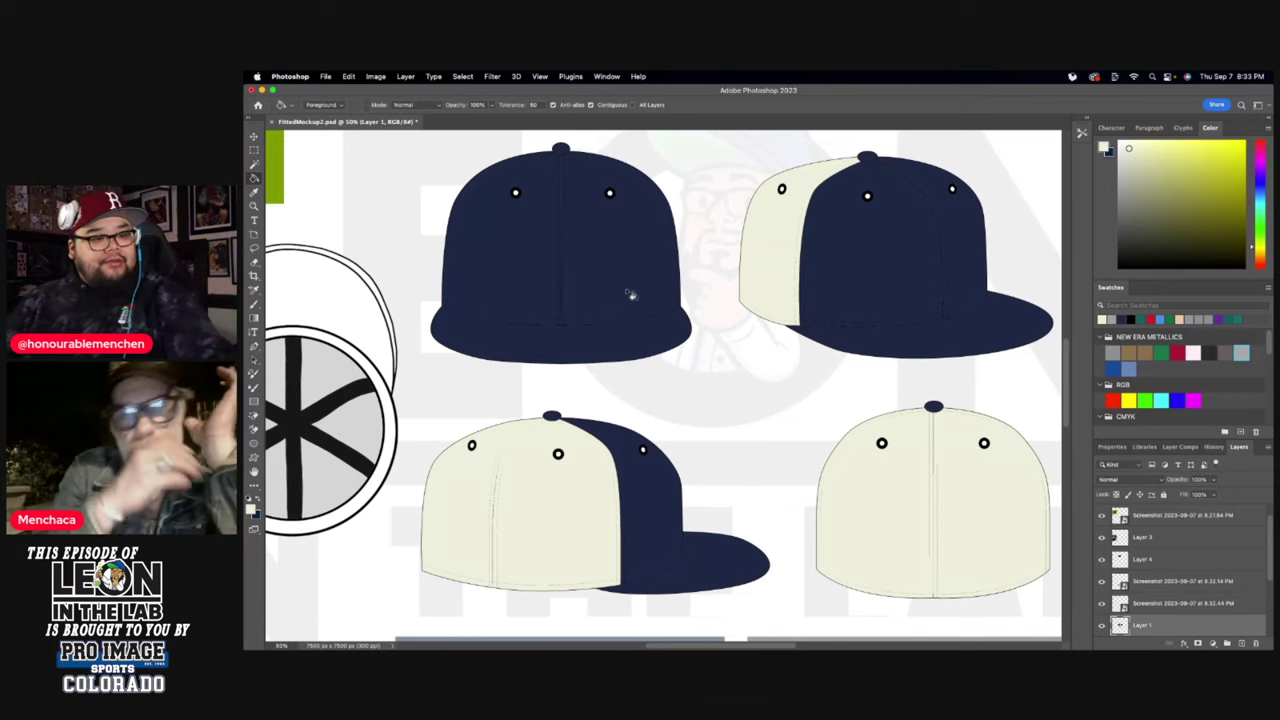
left_click(254, 137)
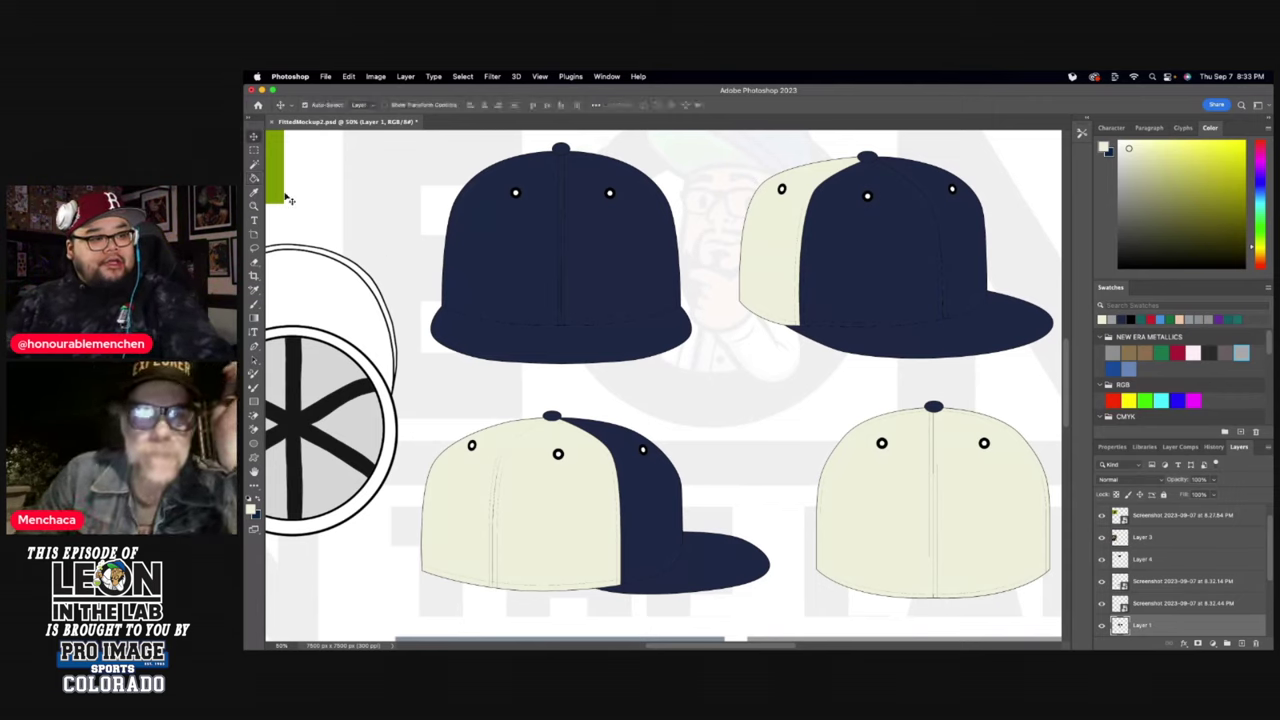
key("super+shift+bracketright")
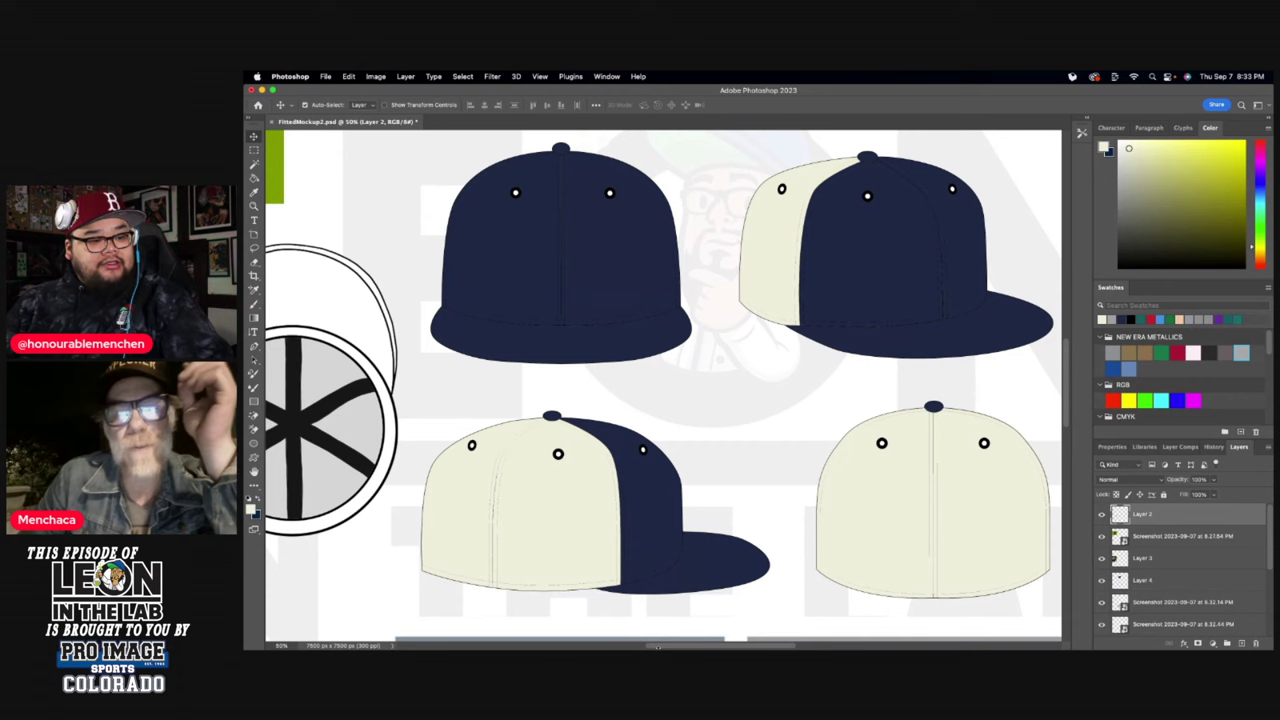
scroll(467, 425, "left", 5)
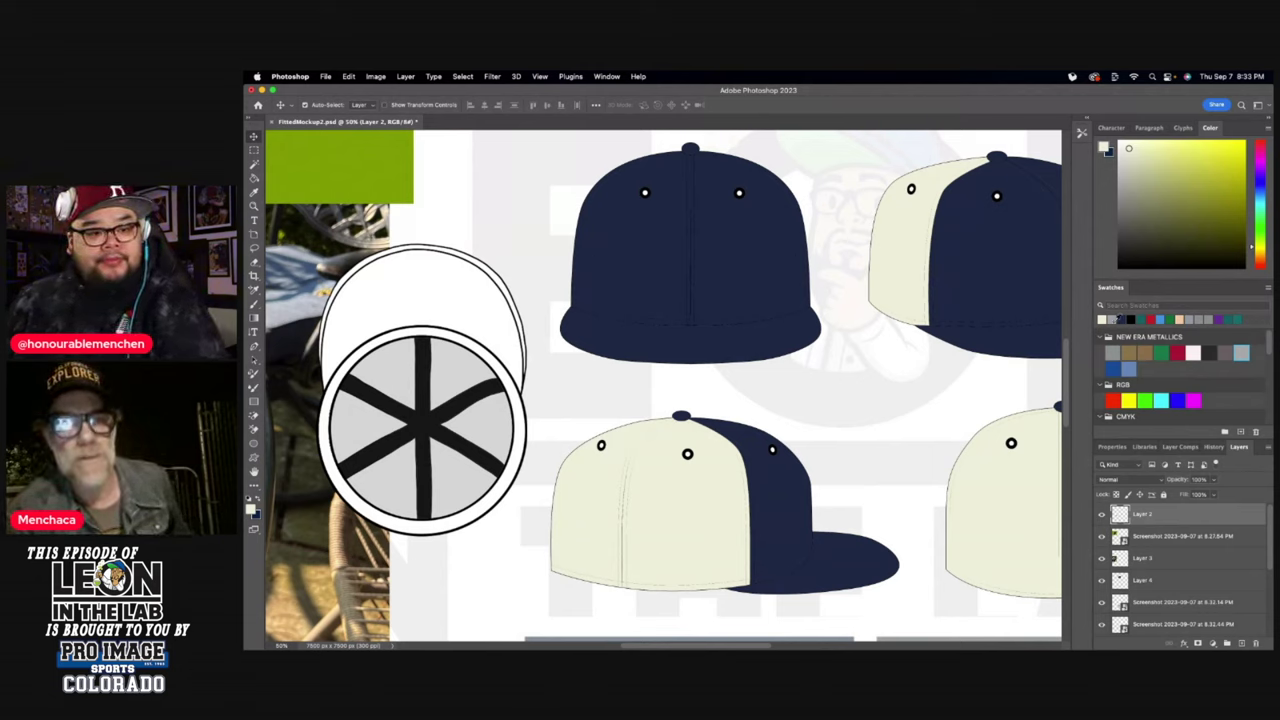
left_click(1241, 352)
key("g")
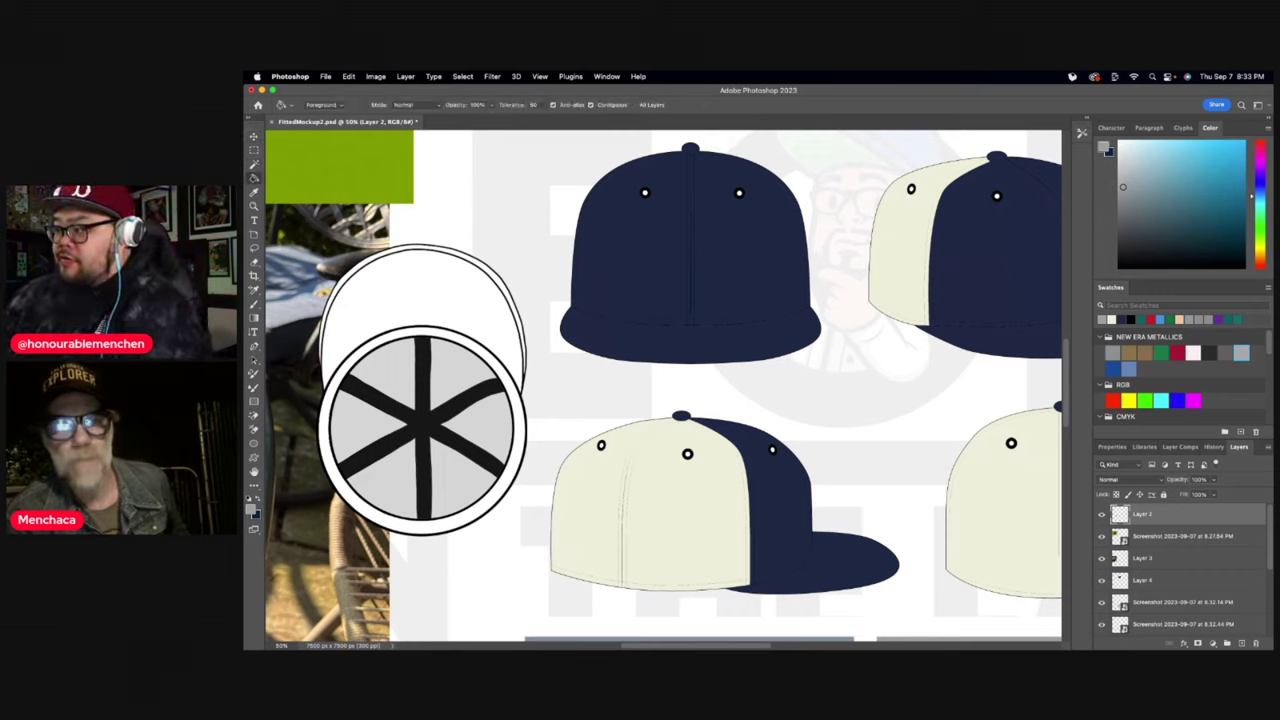
left_click_drag(1180, 620, 265, 225)
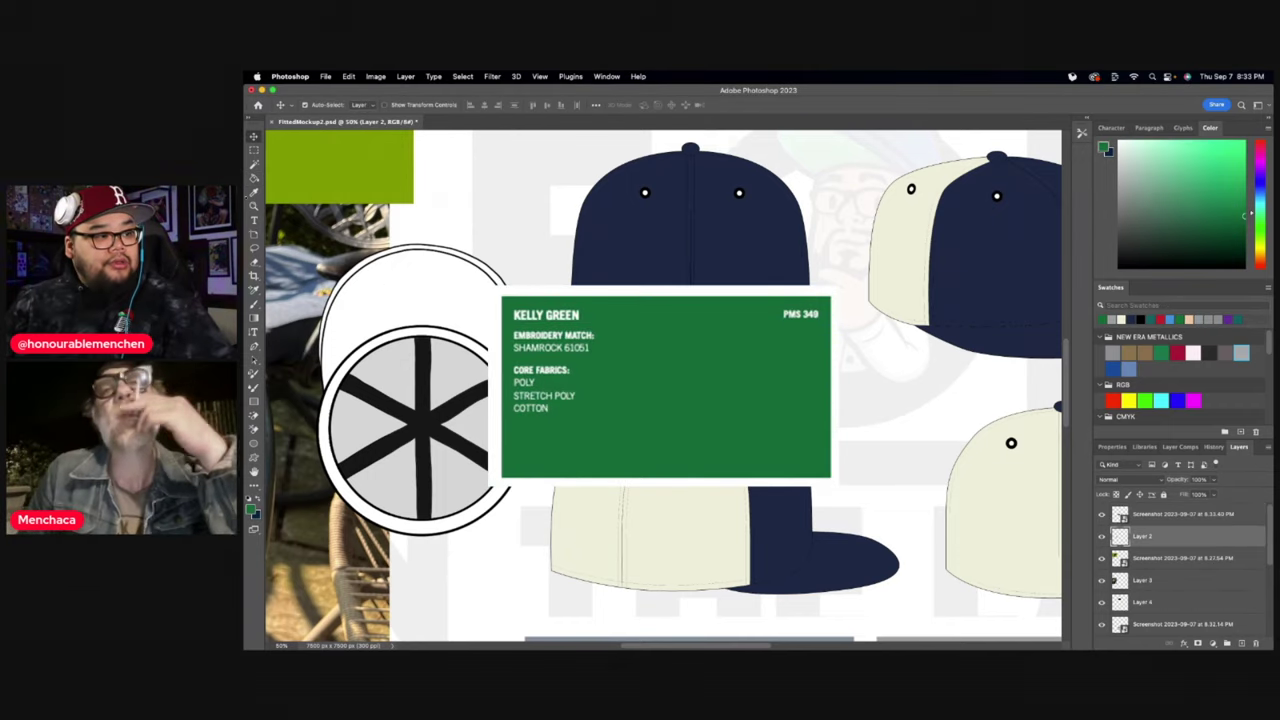
key("super+alt+g")
- Examine the striped F logo and compare it with the reference cap photo below it
left_click_drag(738, 648, 680, 645)
scroll(680, 645, "left", 5)
scroll(660, 503, "up", 10)
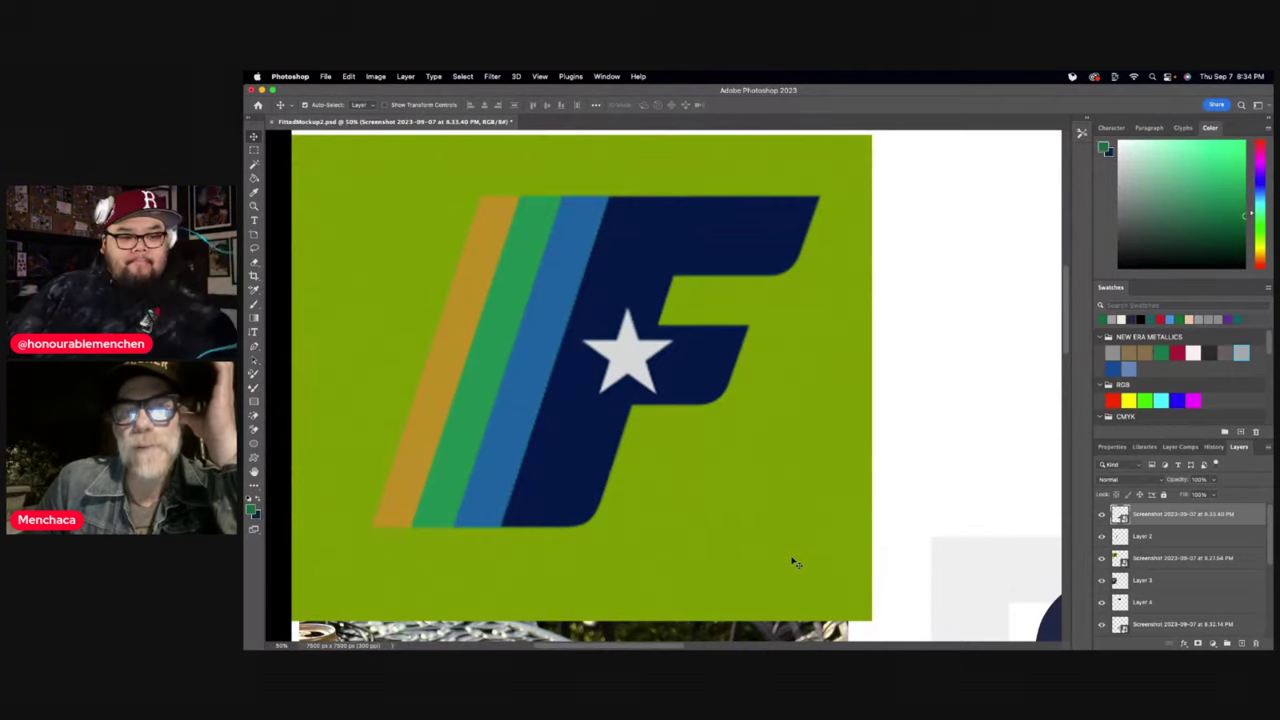
scroll(826, 520, "down", 1)
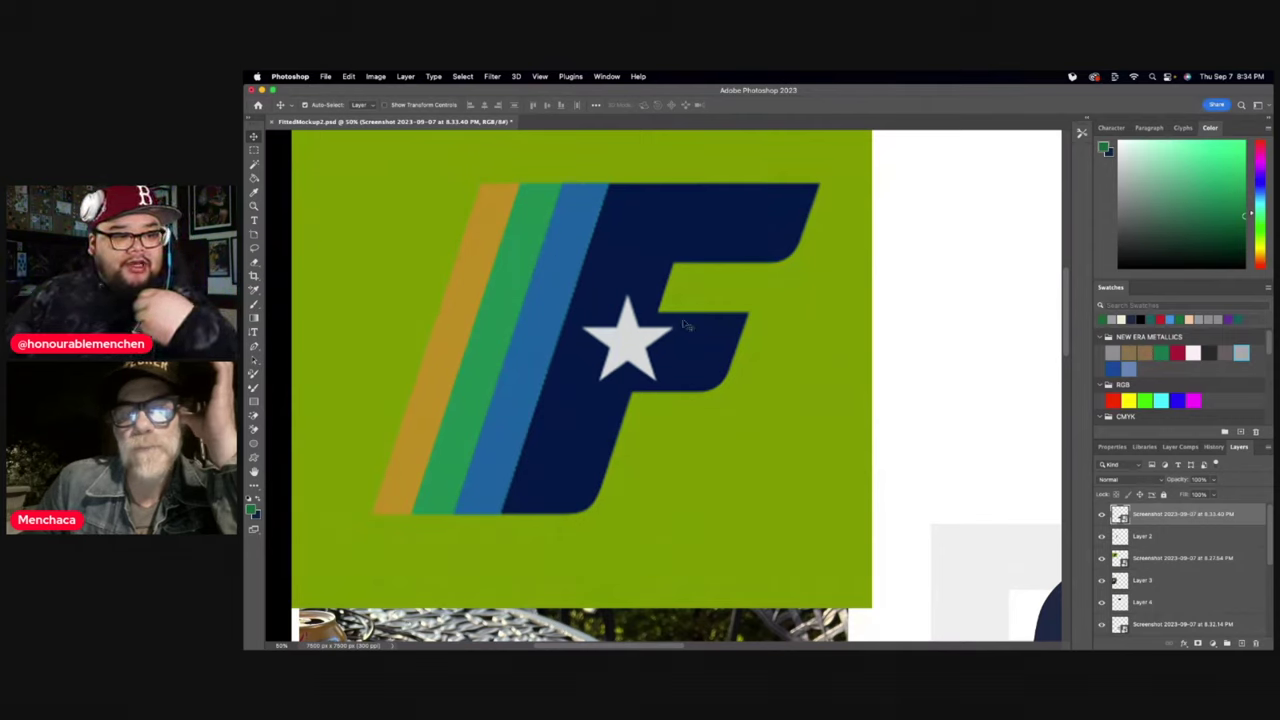
scroll(696, 420, "down", 5)
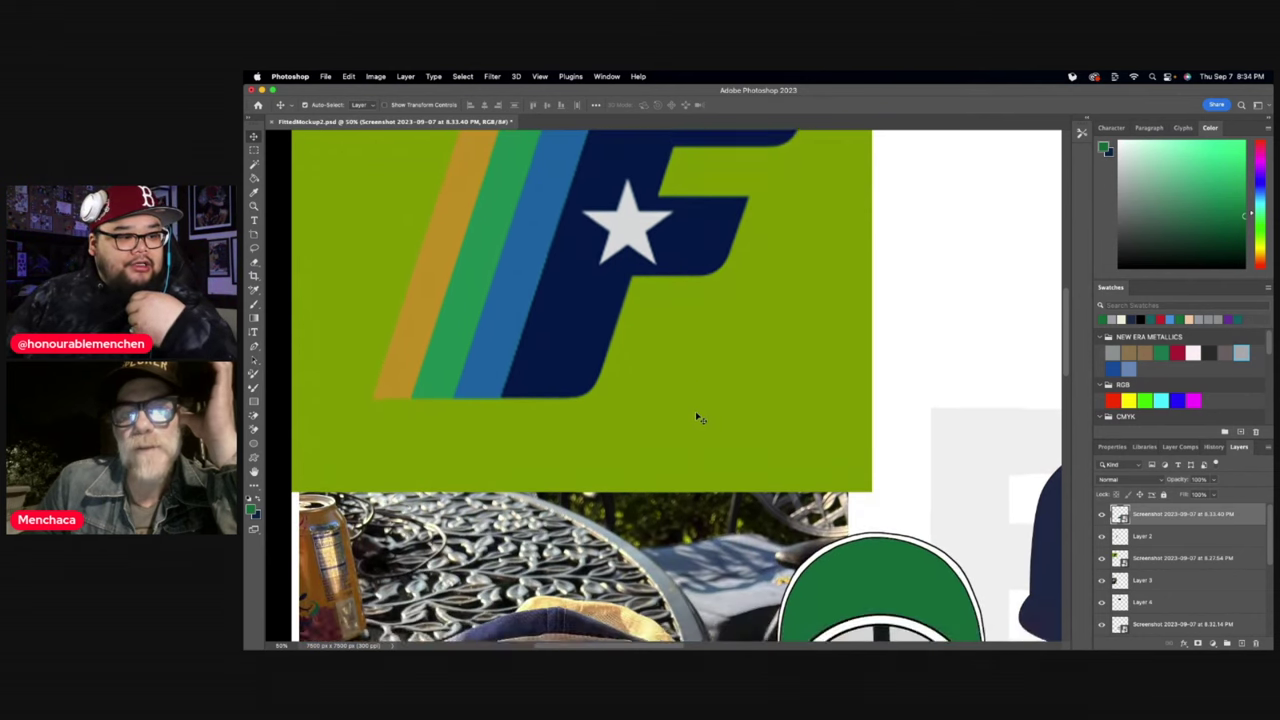
scroll(698, 418, "down", 15)
scroll(698, 418, "up", 20)
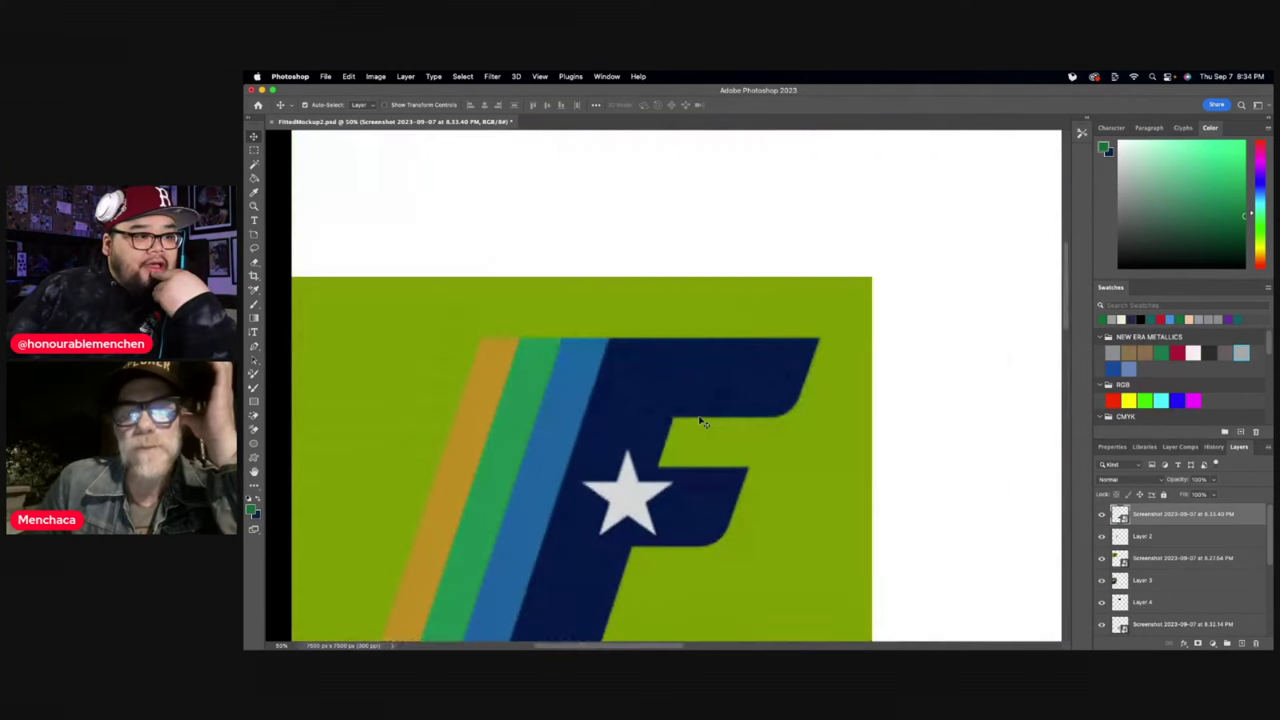
scroll(700, 420, "down", 5)
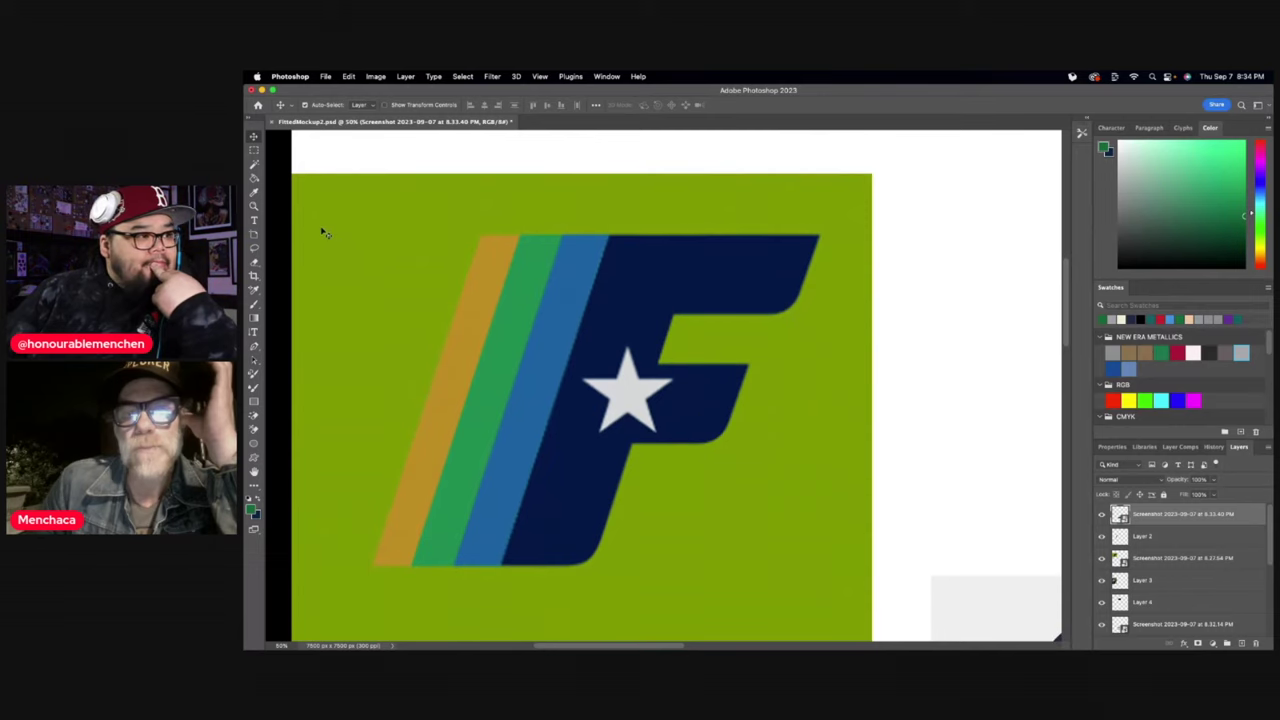
- Rasterize the F logo screenshot layer and fill the letter's navy body with the white New Era metallic swatch
key("g")
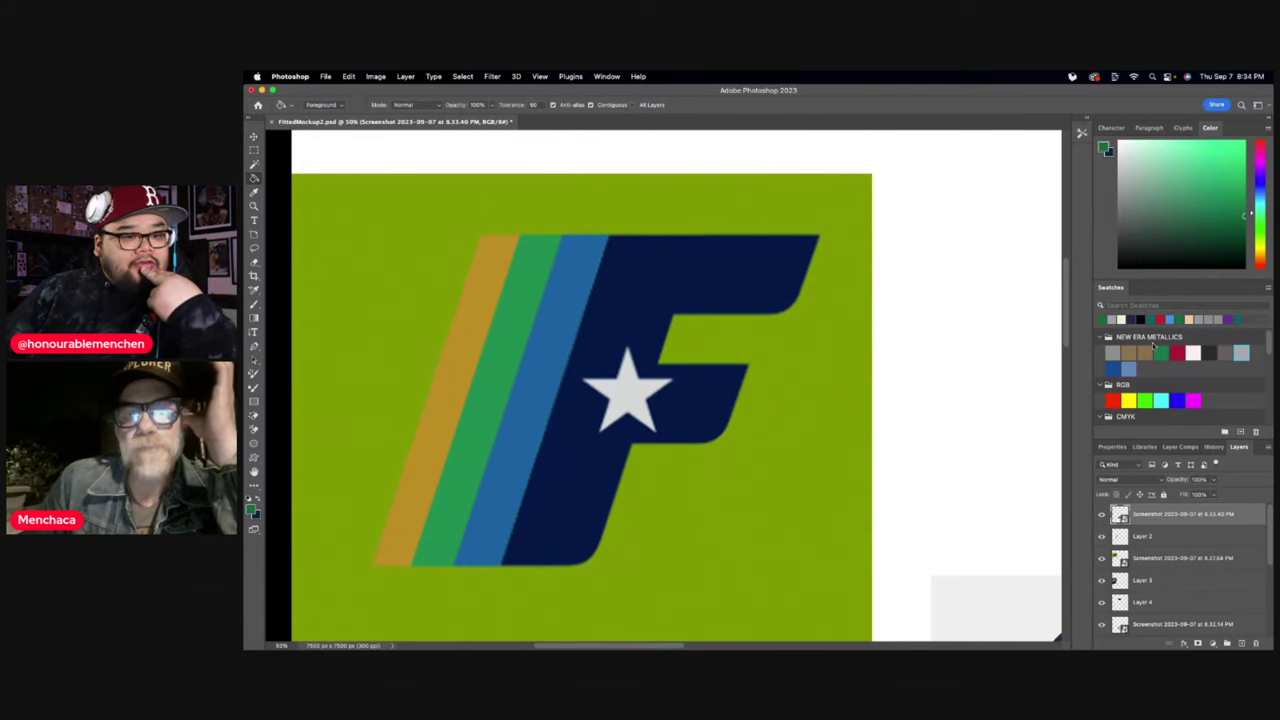
left_click(1193, 351)
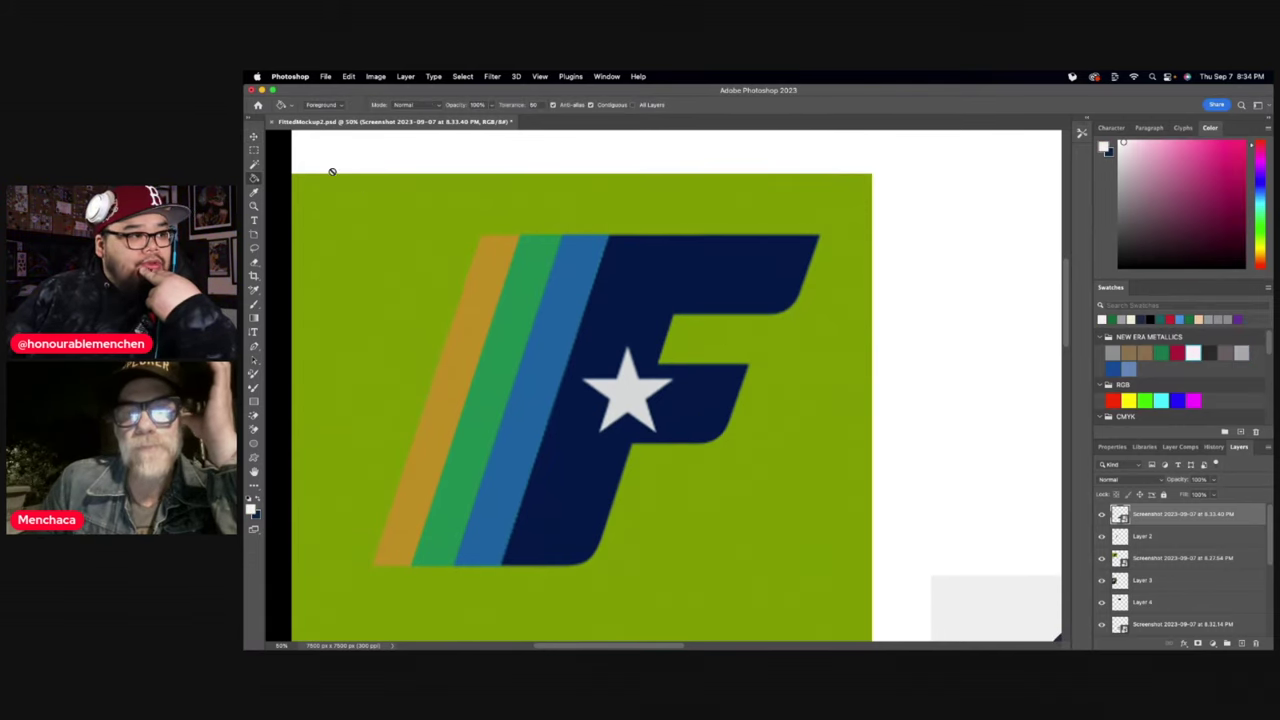
left_click(254, 136)
left_click(498, 265)
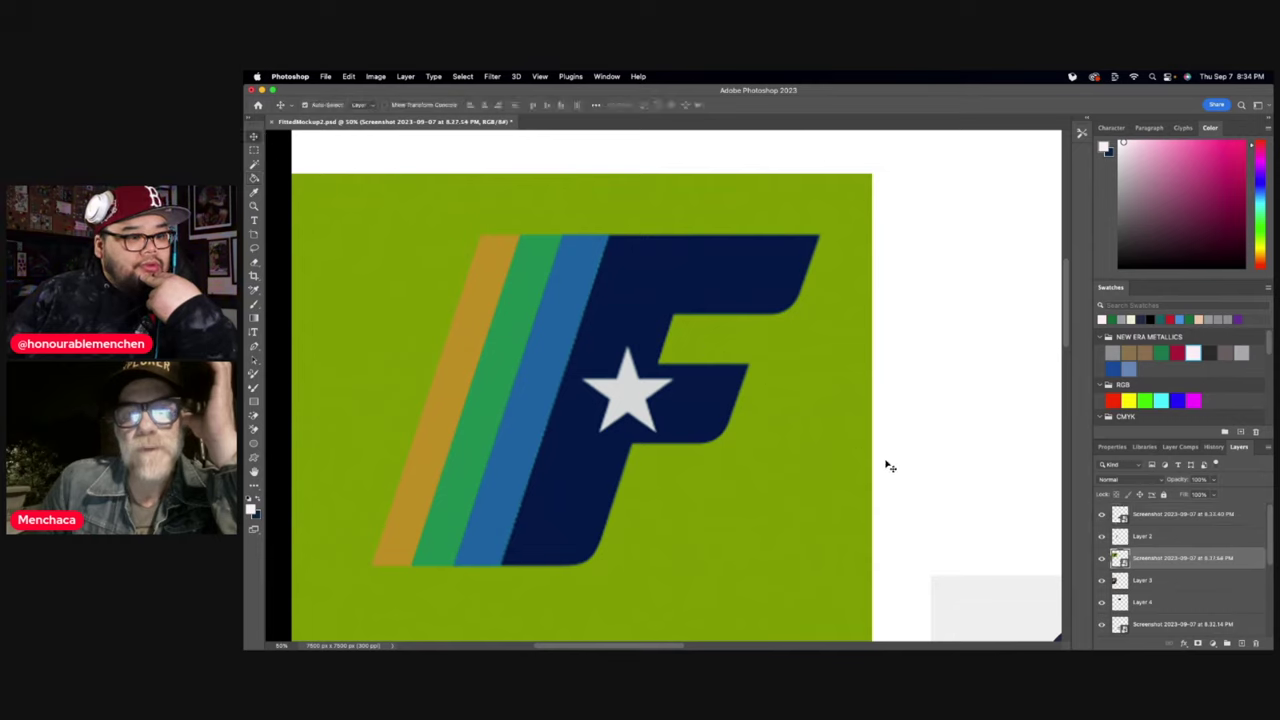
left_click(254, 178)
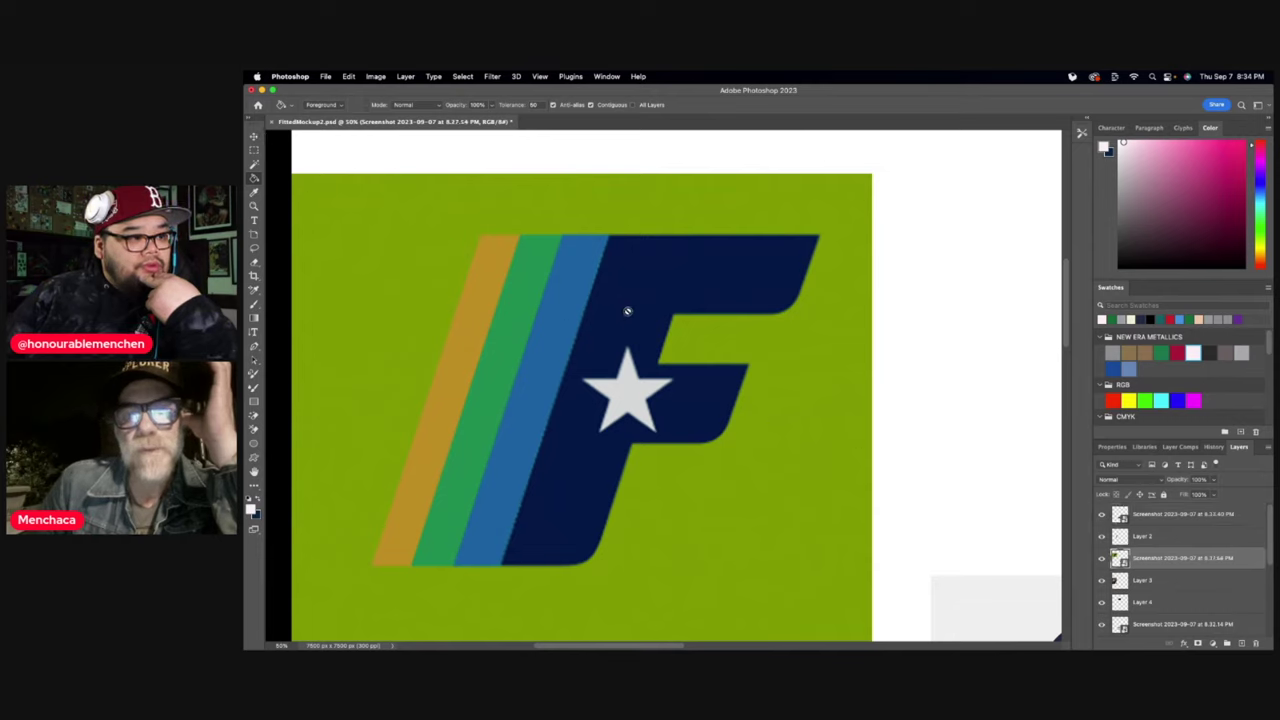
left_click(758, 275)
left_click(733, 300)
left_click(636, 304)
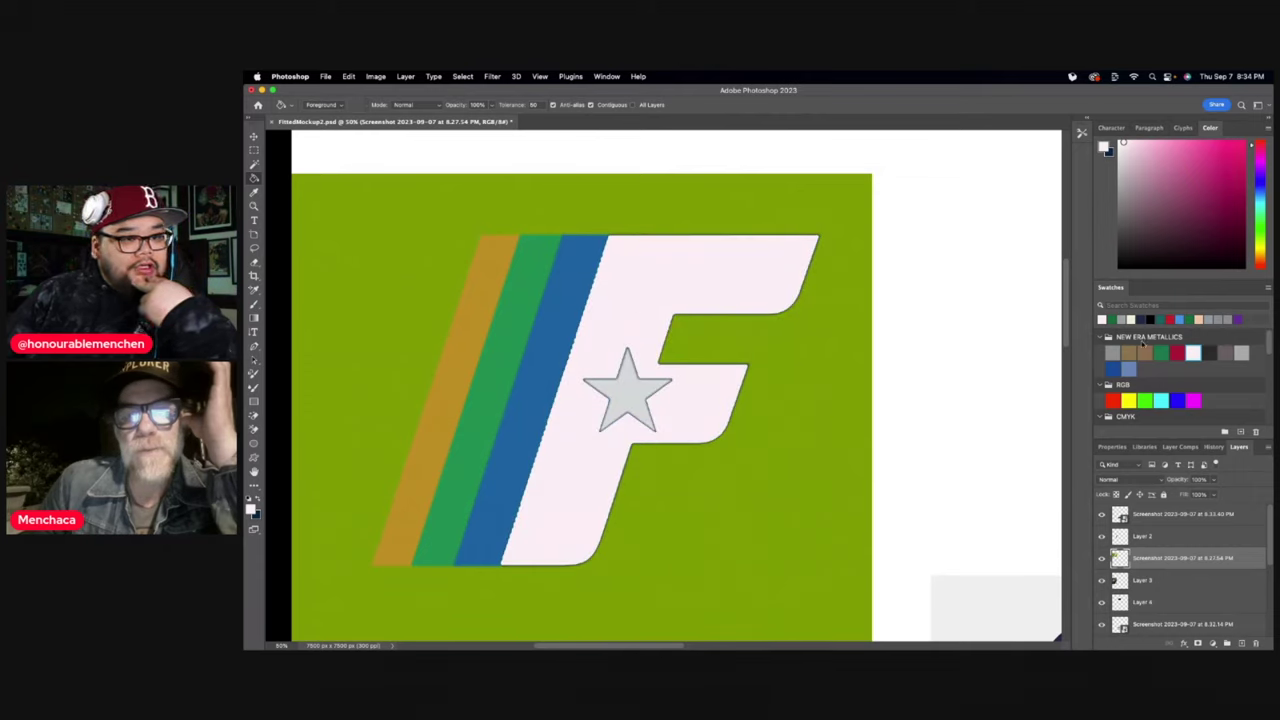
- Fill the F's body with the light gray New Era metallic swatch and the logo's lime green background with the recent navy
left_click(1241, 353)
left_click(776, 286)
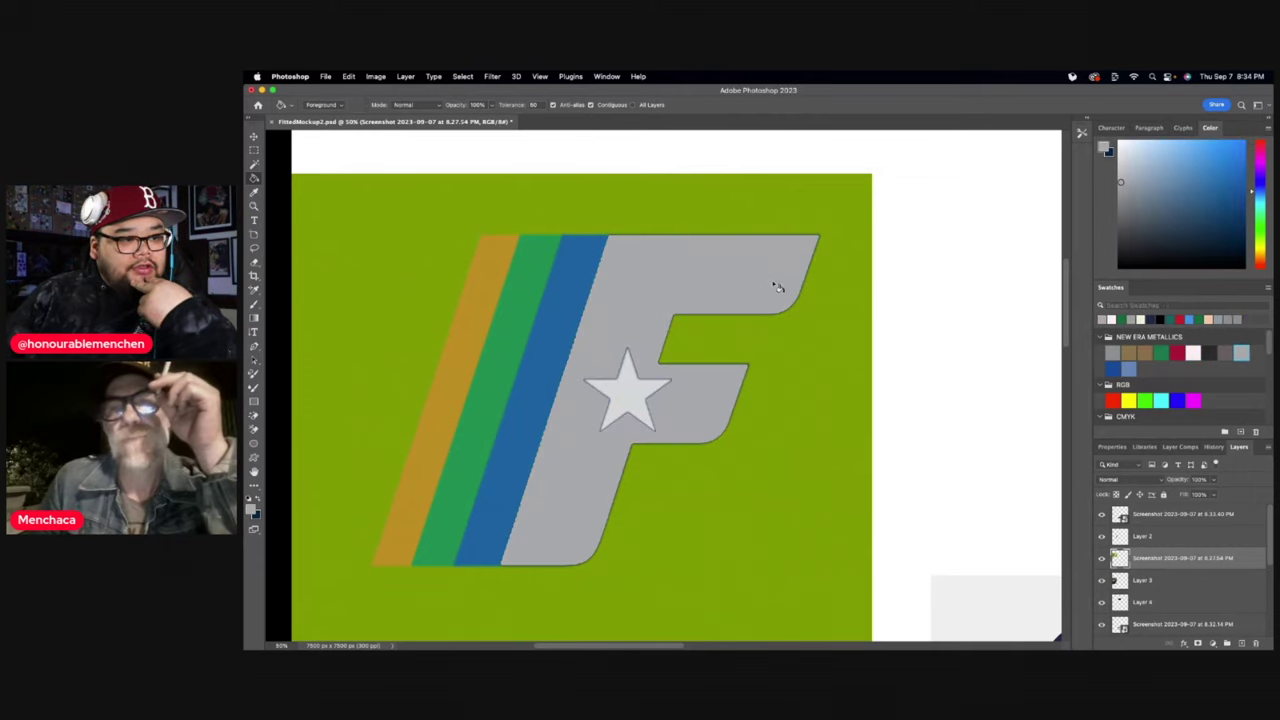
left_click(1152, 318)
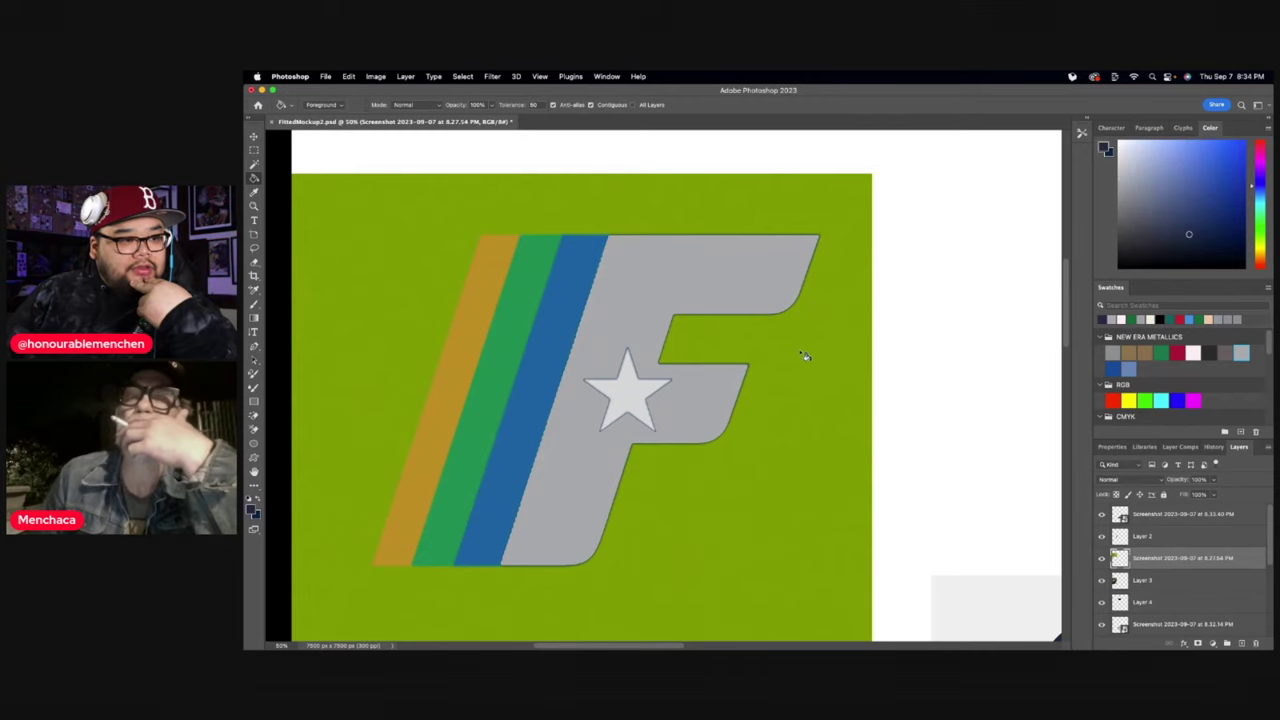
left_click(803, 360)
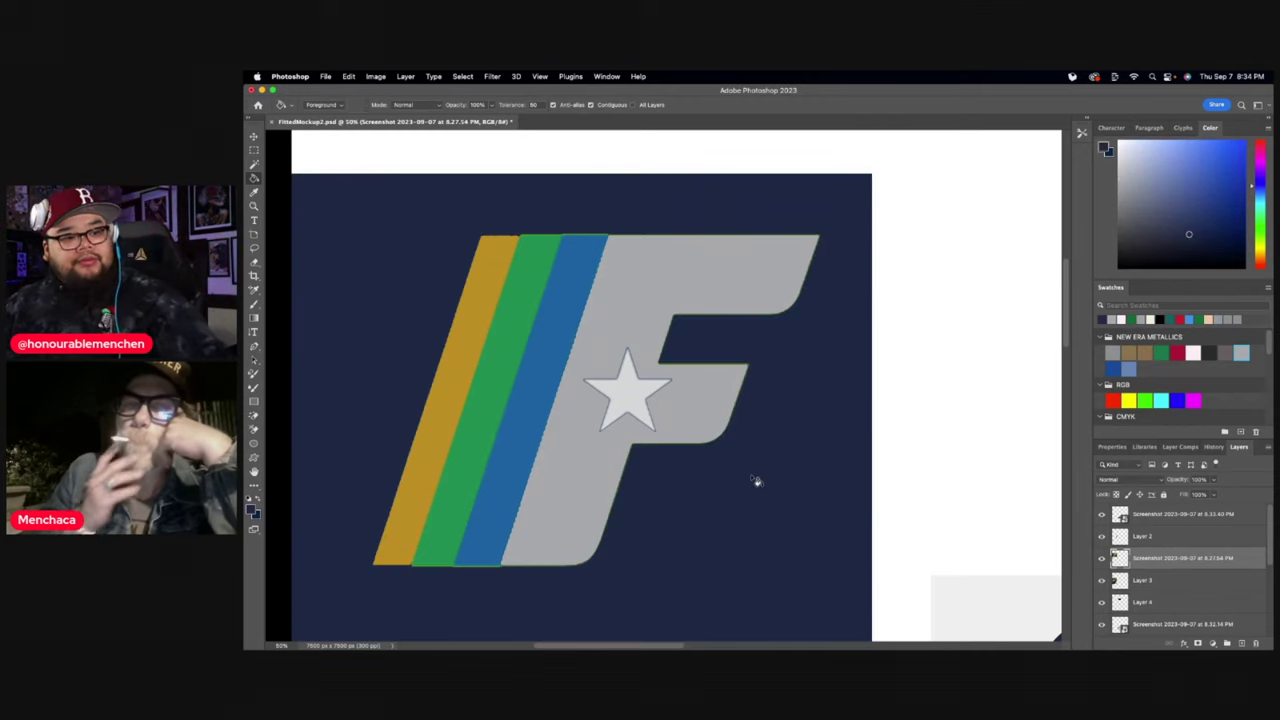
- Place two gray thread charts over the F logo, one from GS Storm Gray to Spur Silver and one from Graphite to Misty Morning
scroll(762, 473, "up", 1)
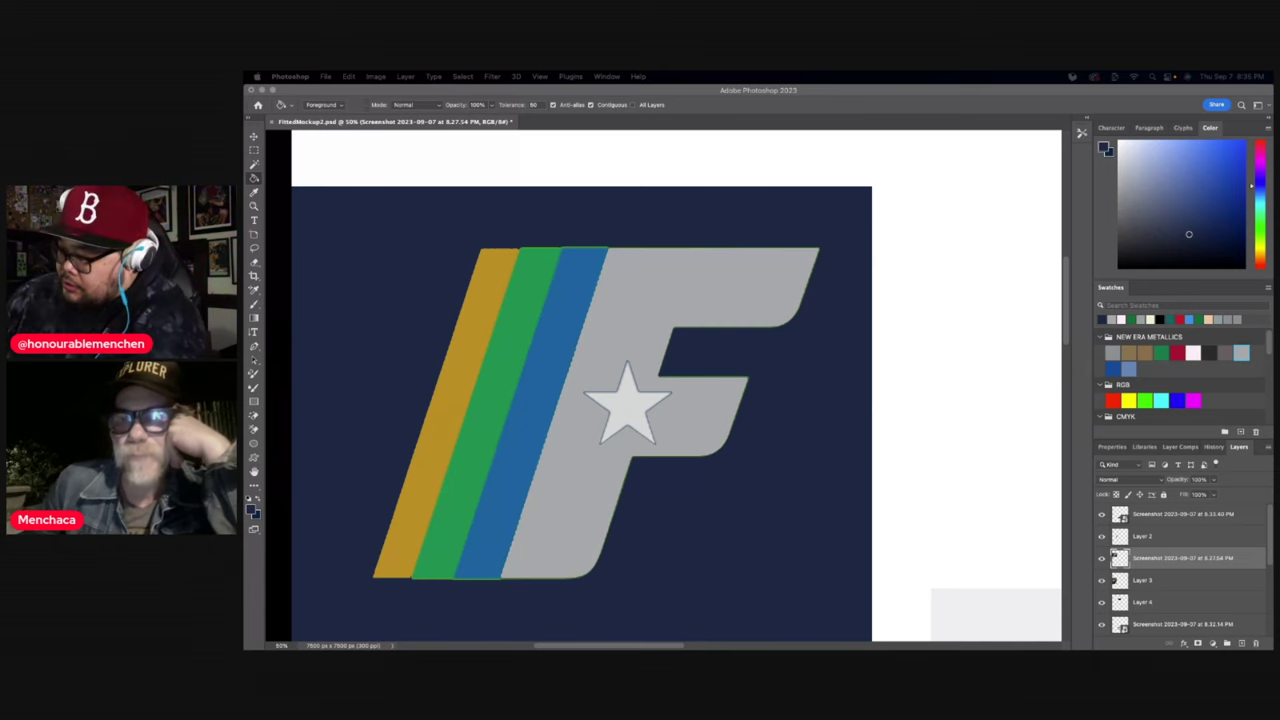
left_click_drag(769, 360, 805, 401)
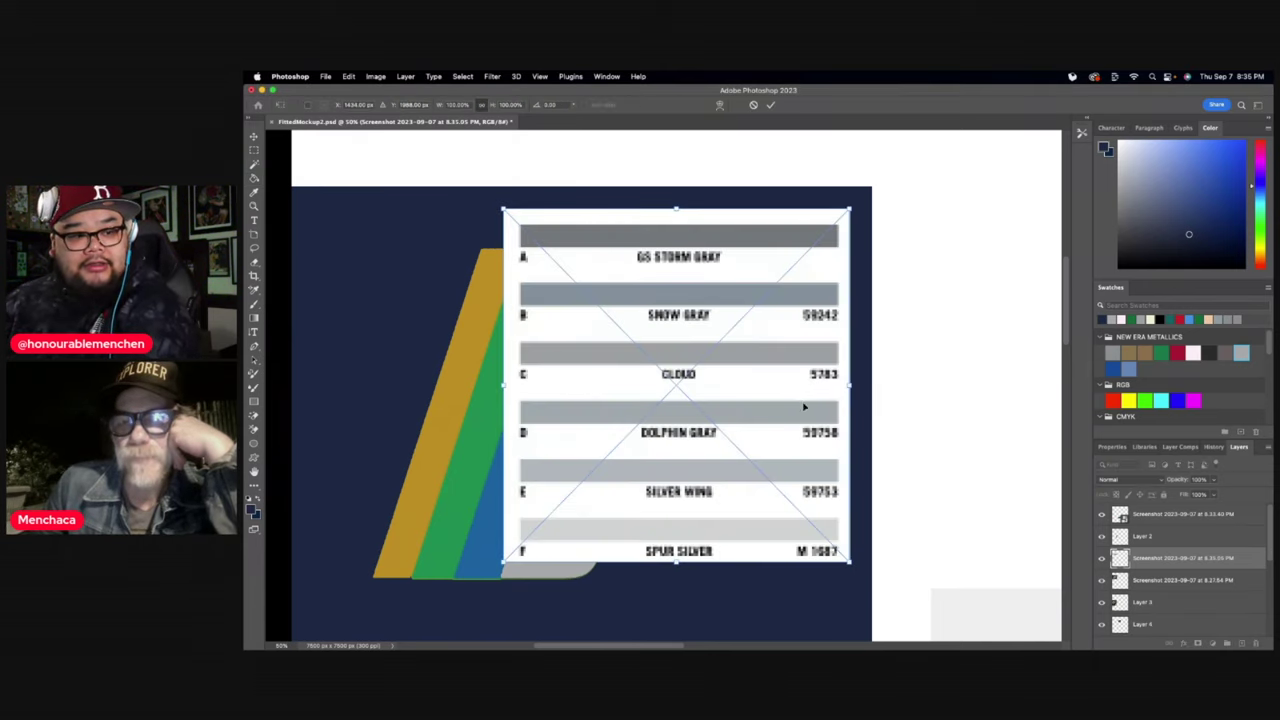
key("Return")
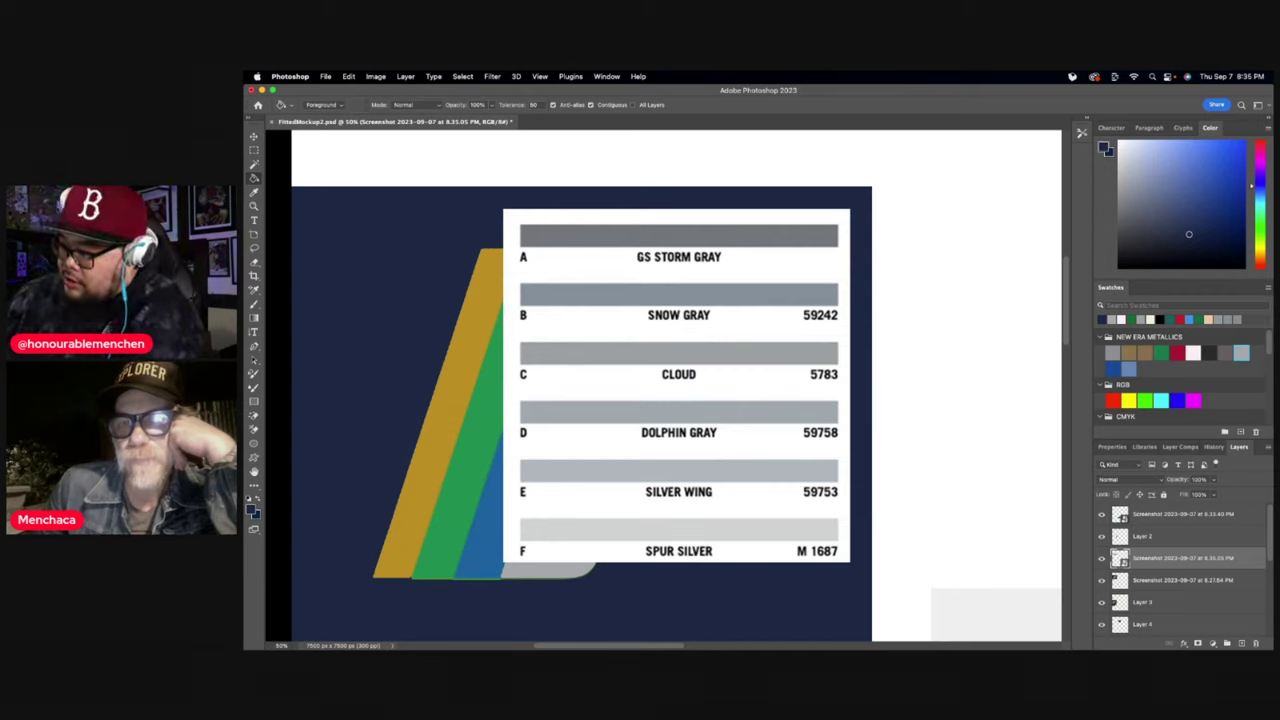
left_click_drag(1013, 271, 835, 267)
key("Return")
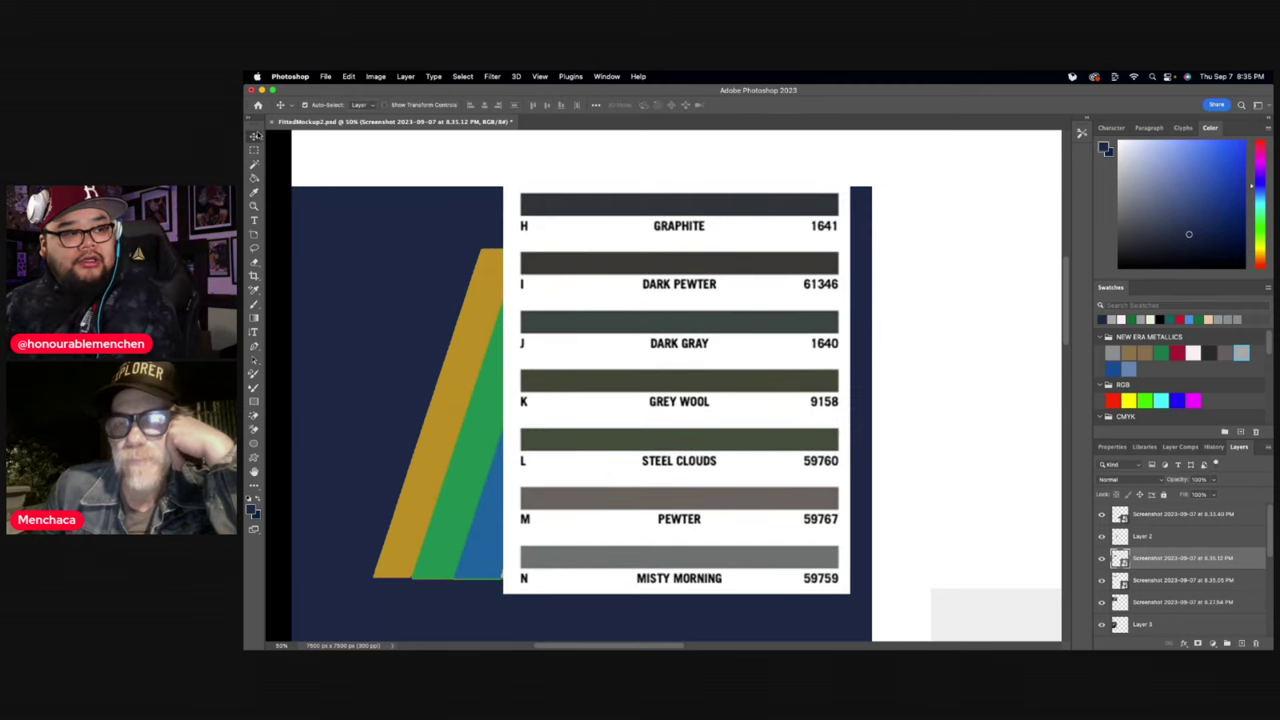
- Separate the thread charts, moving the light grays to the logo's left side and the dark grays to its right side
left_click_drag(728, 290, 1017, 280)
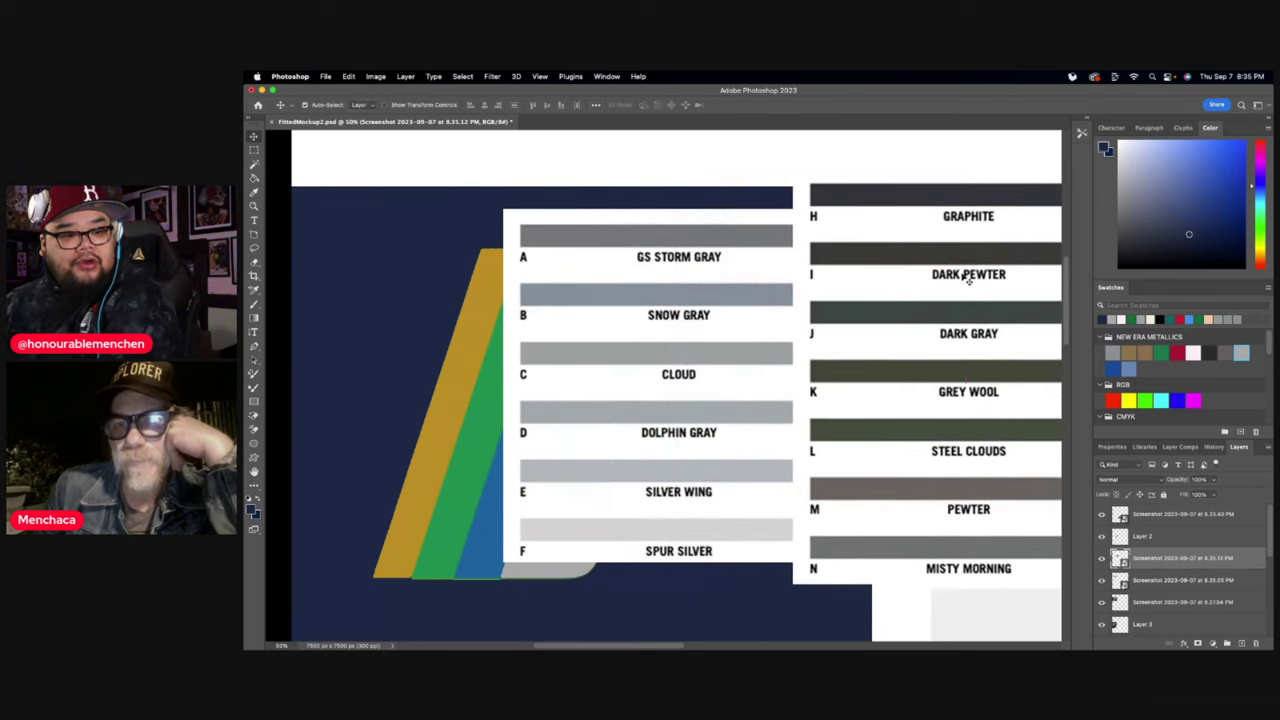
left_click(691, 276)
left_click_drag(691, 276, 294, 277)
left_click_drag(857, 313, 731, 333)
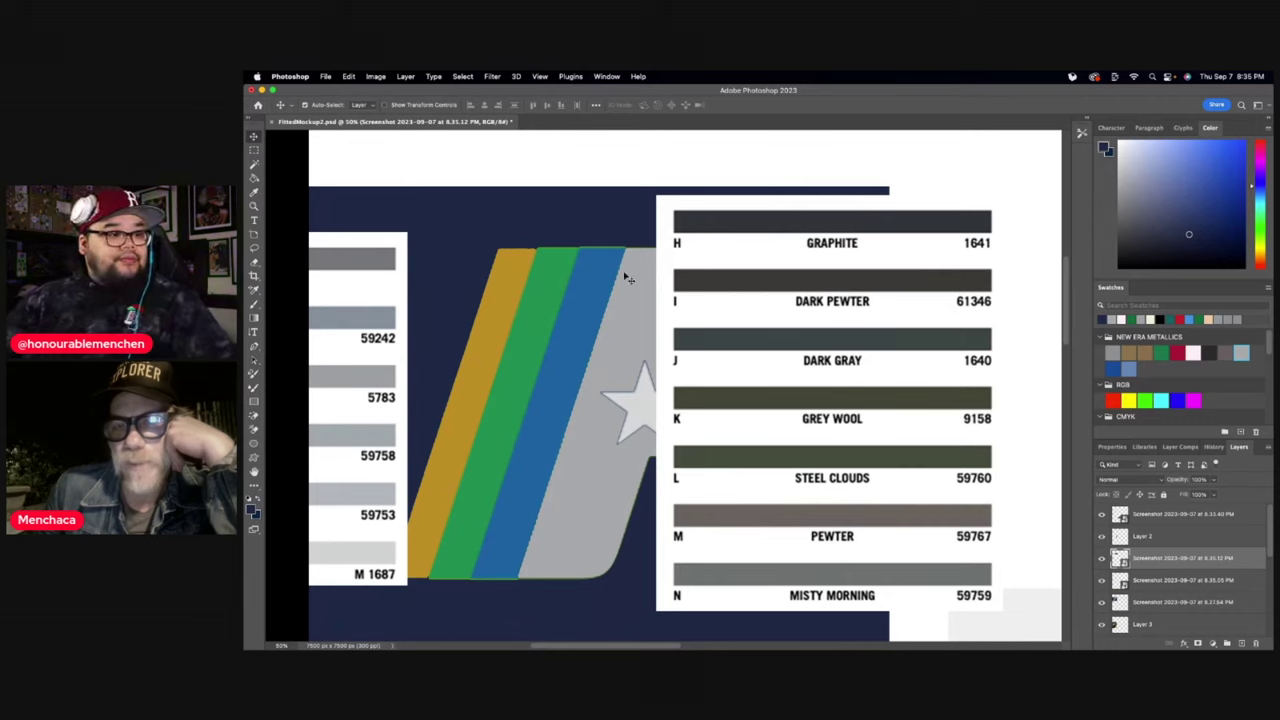
- Sample Misty Morning 59759 from the dark gray thread chart, move the chart off the logo and fill the F's body with that gray
key("i")
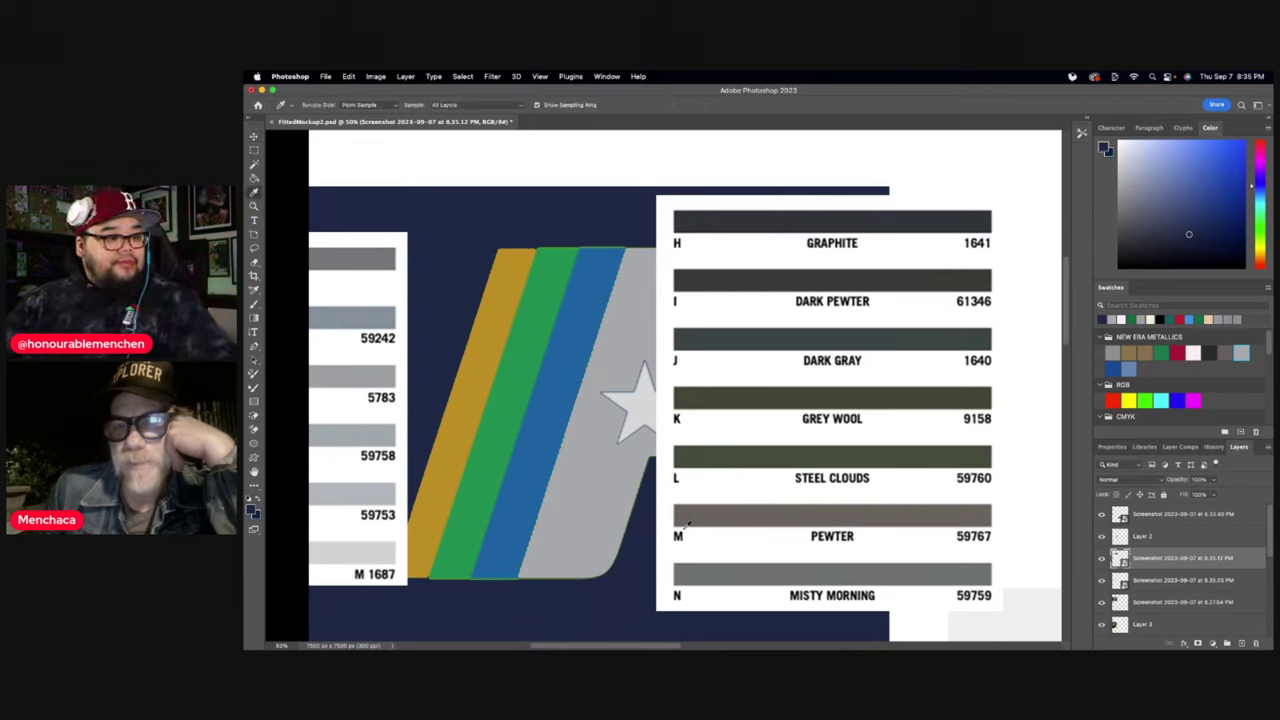
left_click(715, 568)
key("v")
left_click_drag(748, 210, 941, 211)
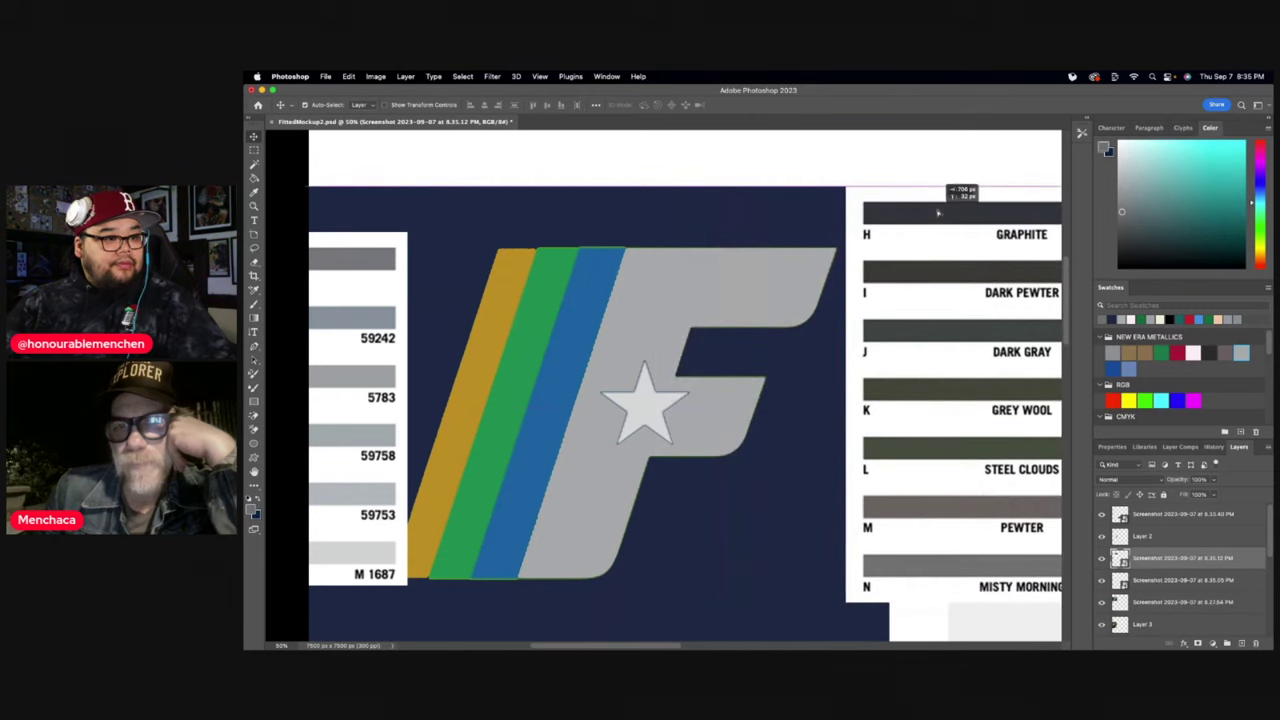
left_click(255, 178)
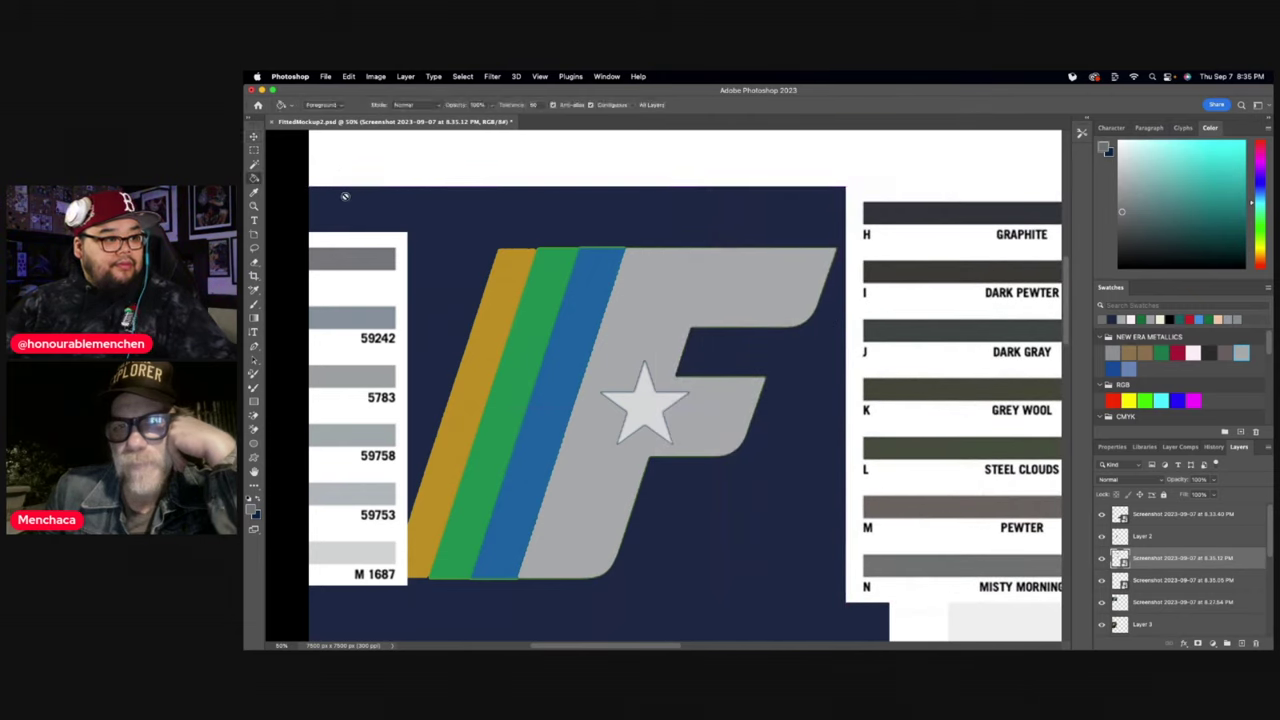
key("alt+bracketleft")
key("alt+bracketleft")
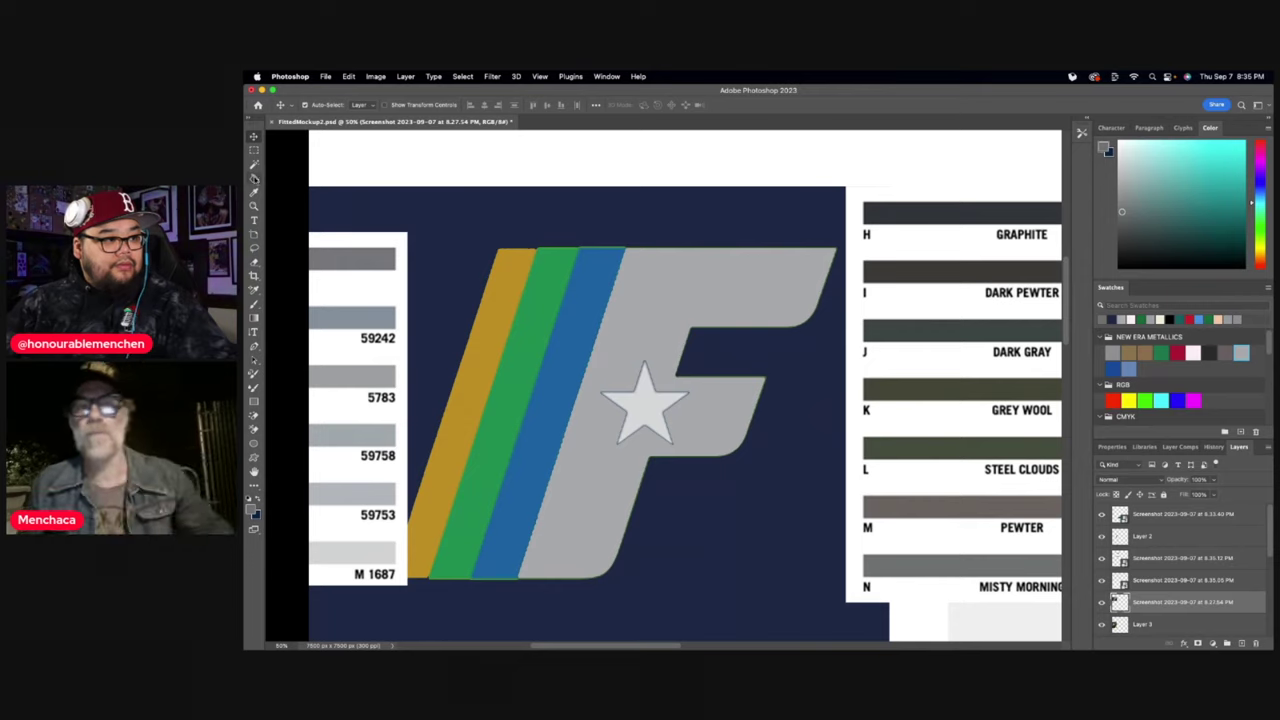
left_click(652, 288)
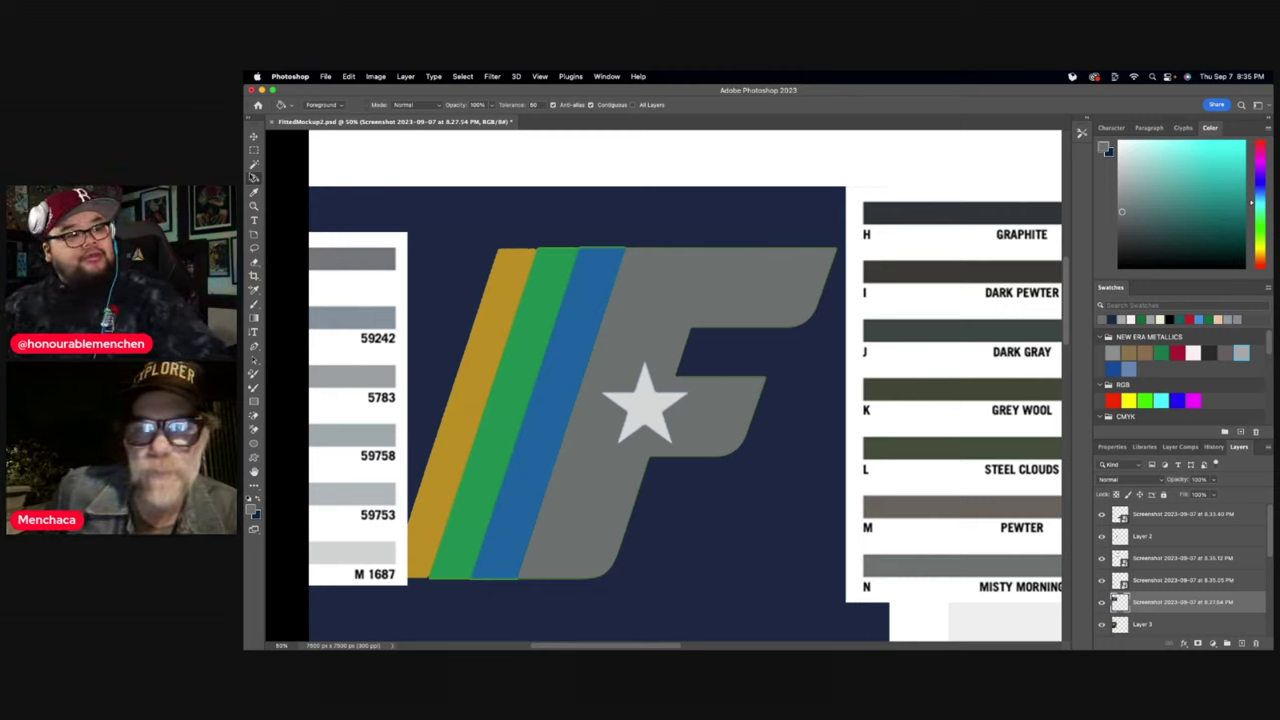
- Copy the Misty Morning 59759 strip from the dark gray thread chart onto its own layer
left_click(254, 136)
left_click_drag(343, 243, 763, 302)
left_click(1005, 344)
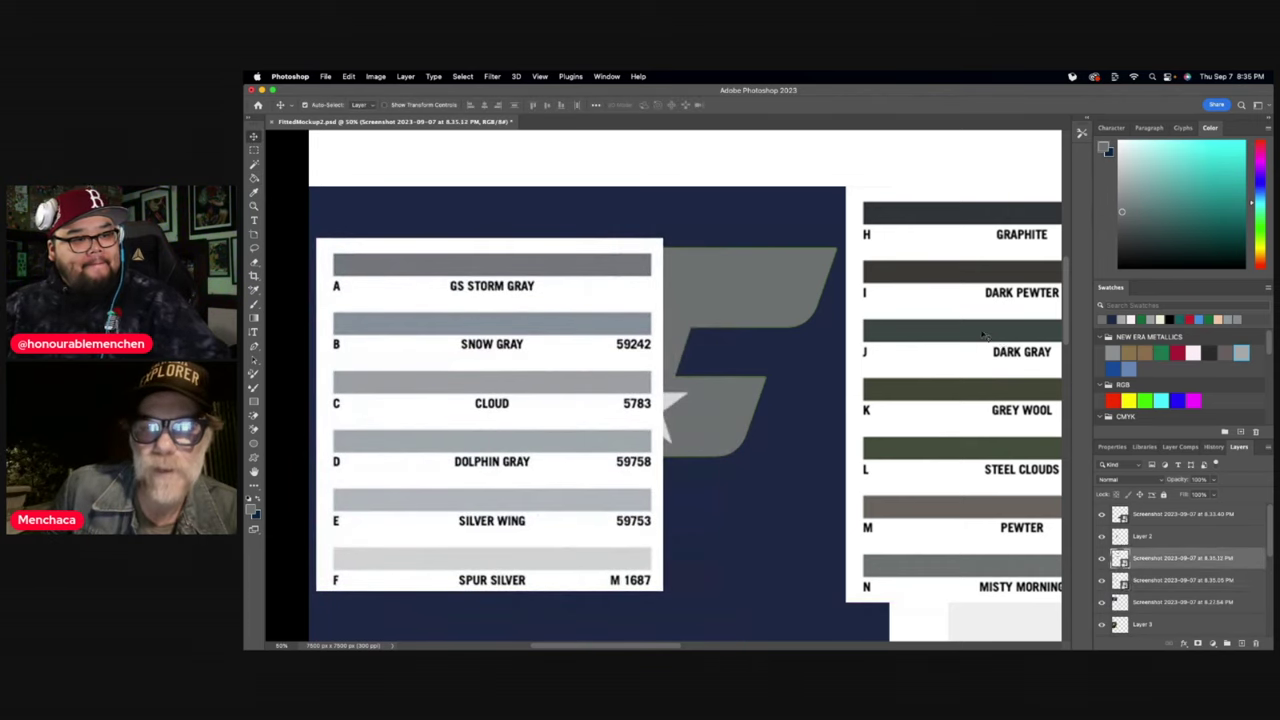
left_click(254, 149)
left_click_drag(846, 549, 1019, 610)
scroll(673, 647, "right", 5)
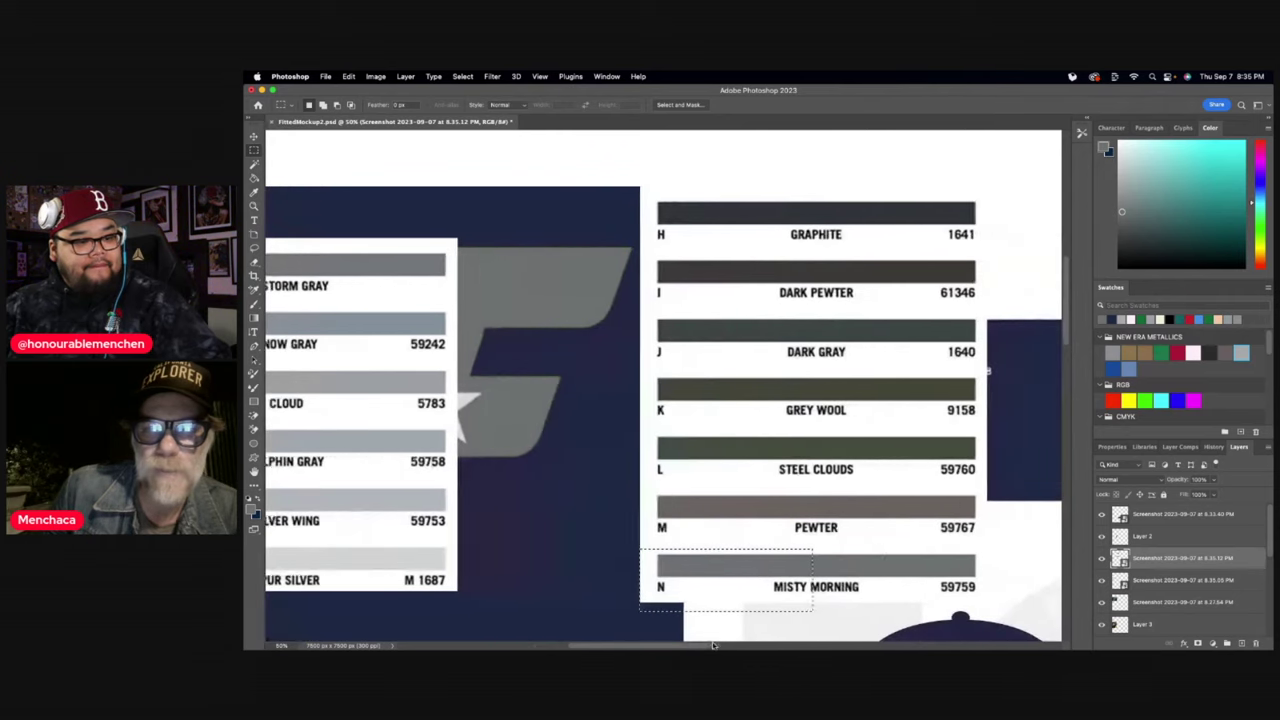
left_click_drag(626, 543, 965, 600)
key("super+j")
key("v")
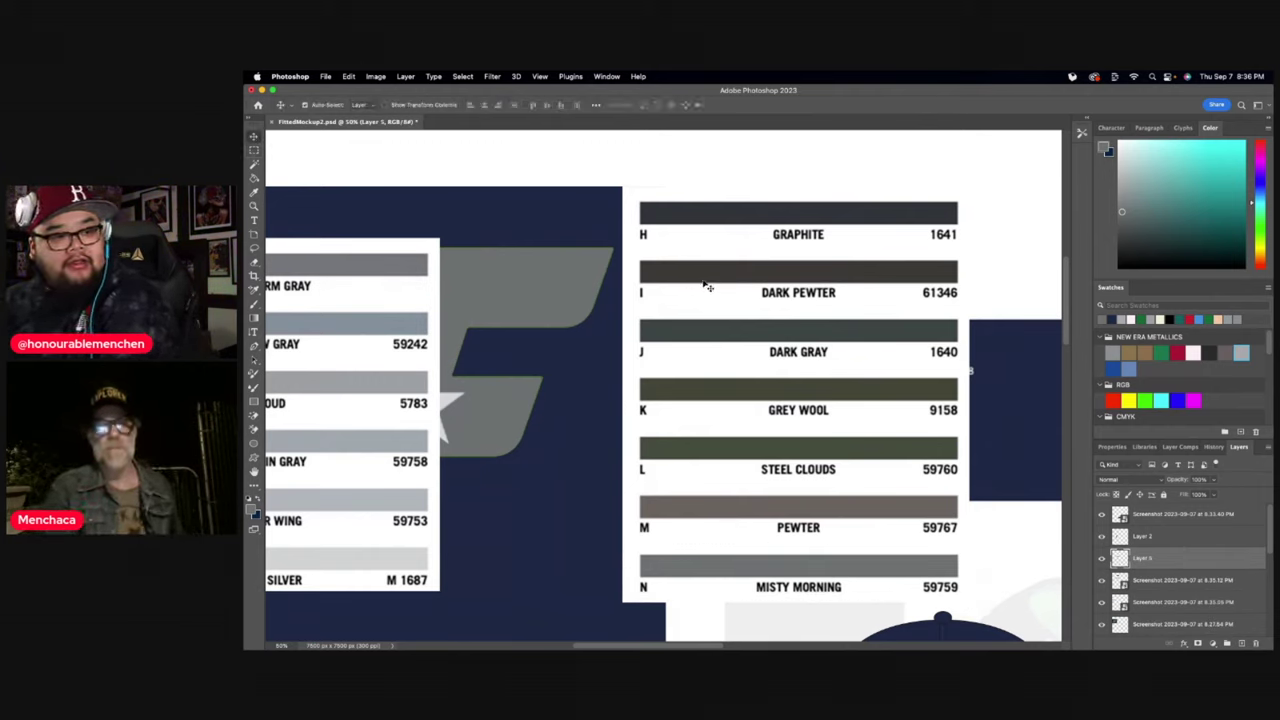
- Delete both gray thread charts and move the Misty Morning strip clear of the logo's navy background
left_click(704, 283)
key("Delete")
key("Delete")
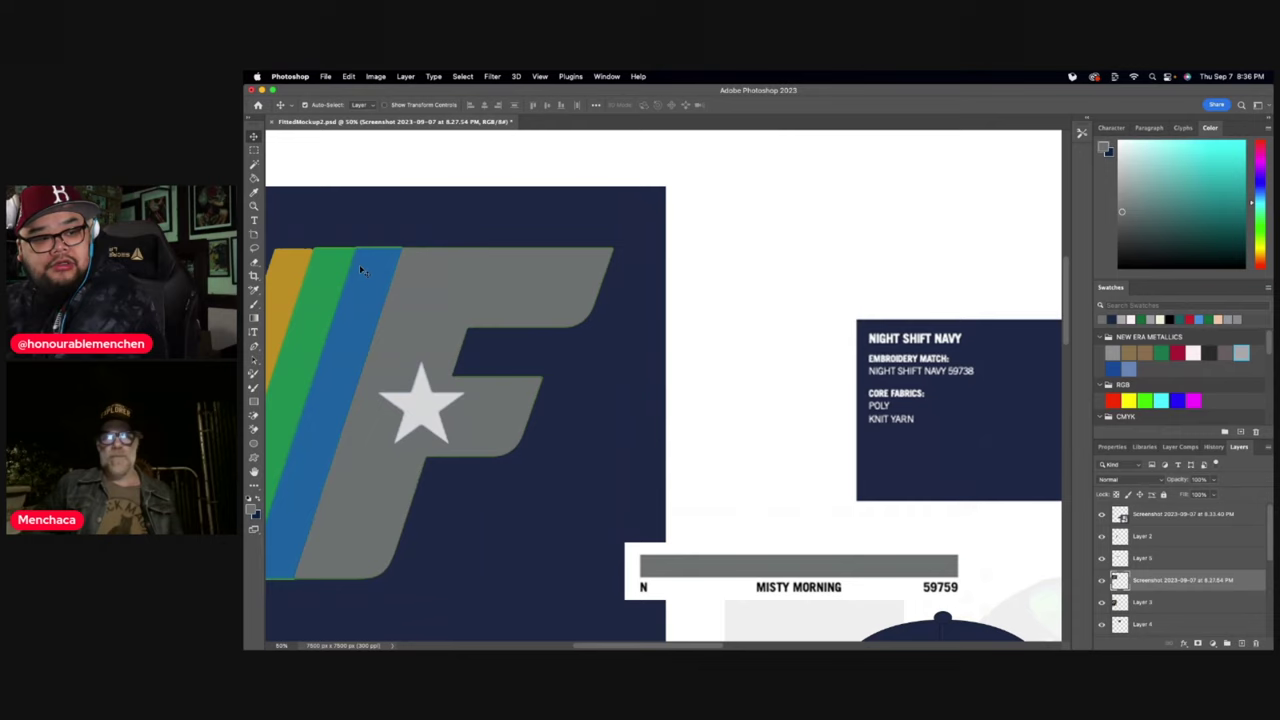
left_click_drag(605, 647, 558, 638)
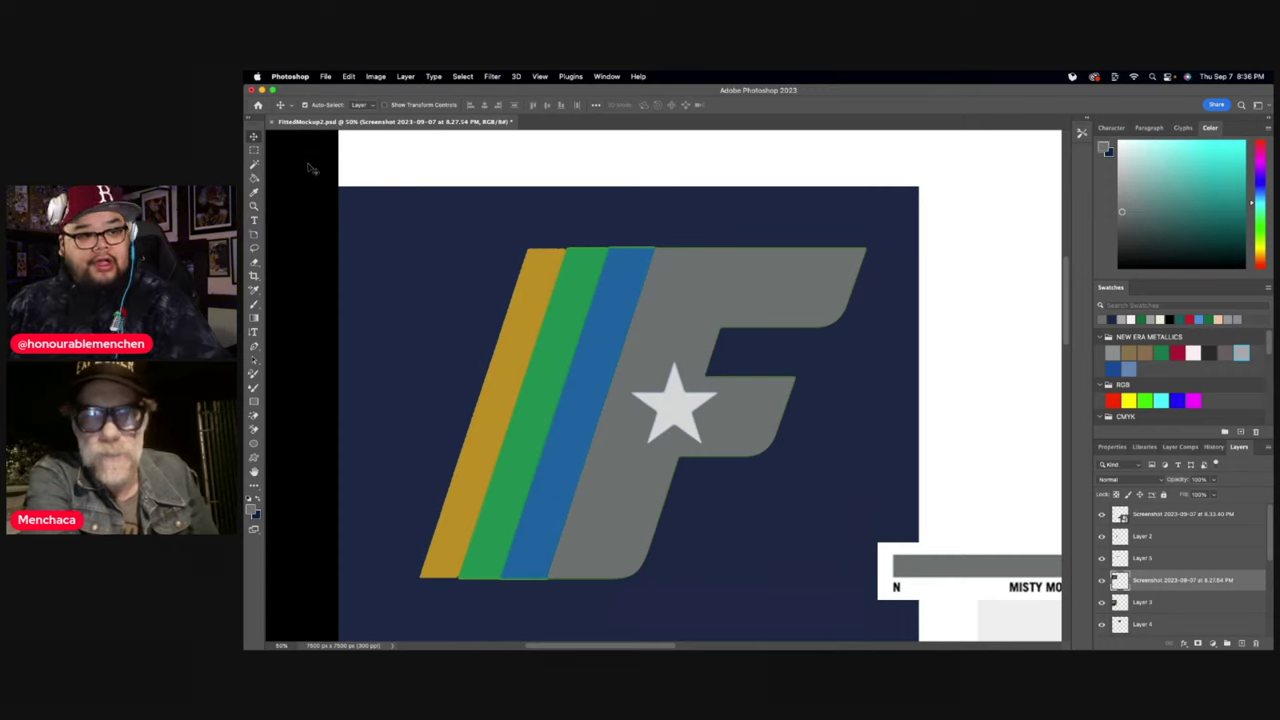
left_click_drag(921, 588, 973, 510)
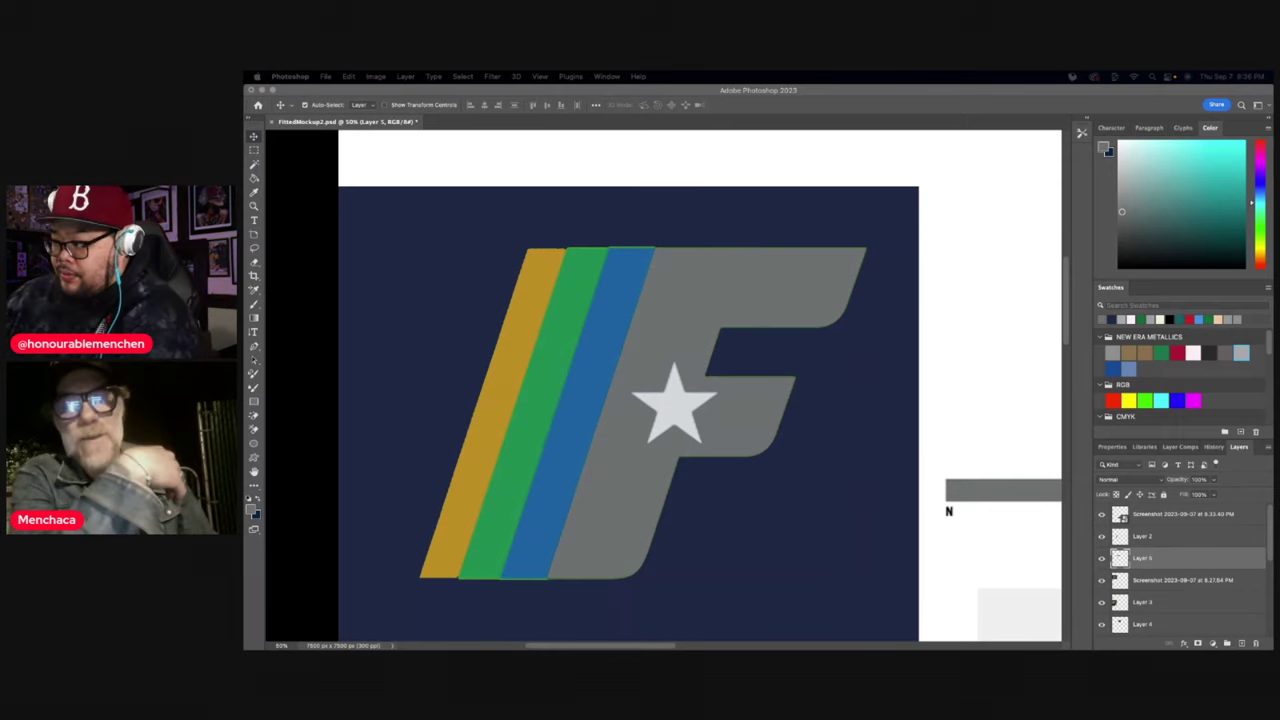
- Place the Metallic Blue SN-4 thread strip beside the logo, just above the Misty Morning strip
left_click(962, 340)
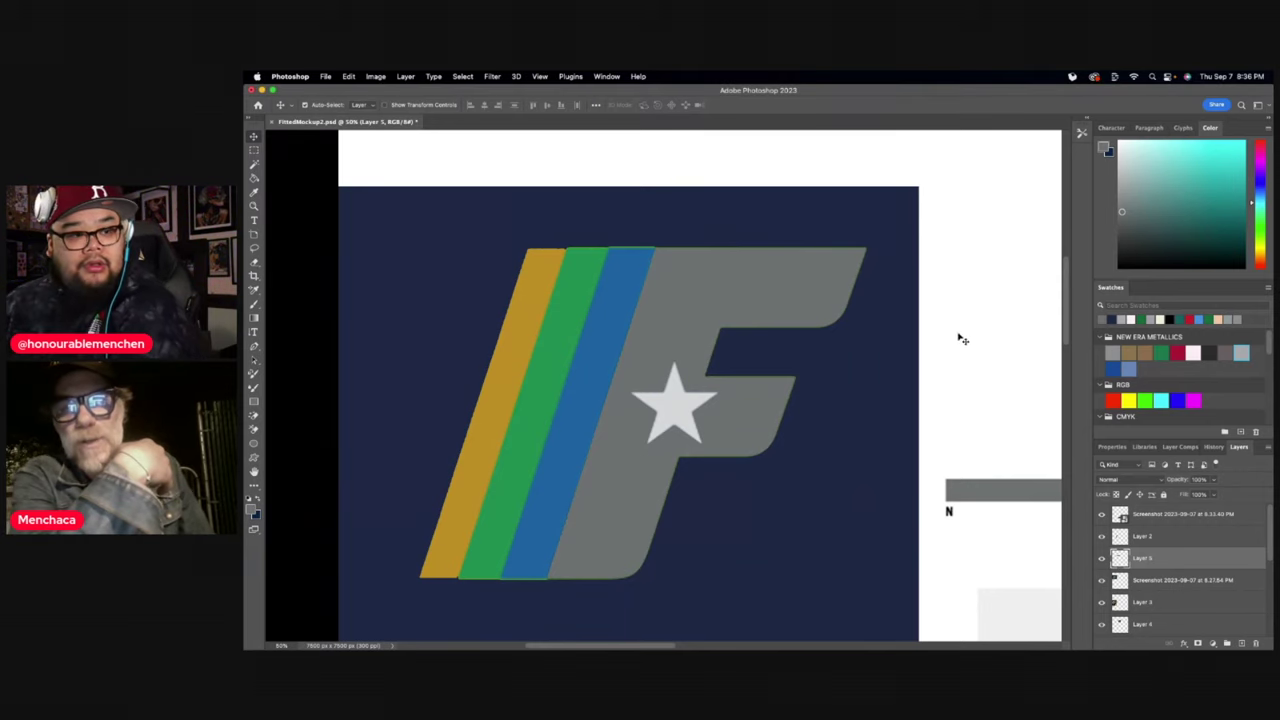
left_click_drag(962, 340, 958, 338)
left_click_drag(796, 387, 1036, 421)
key("Return")
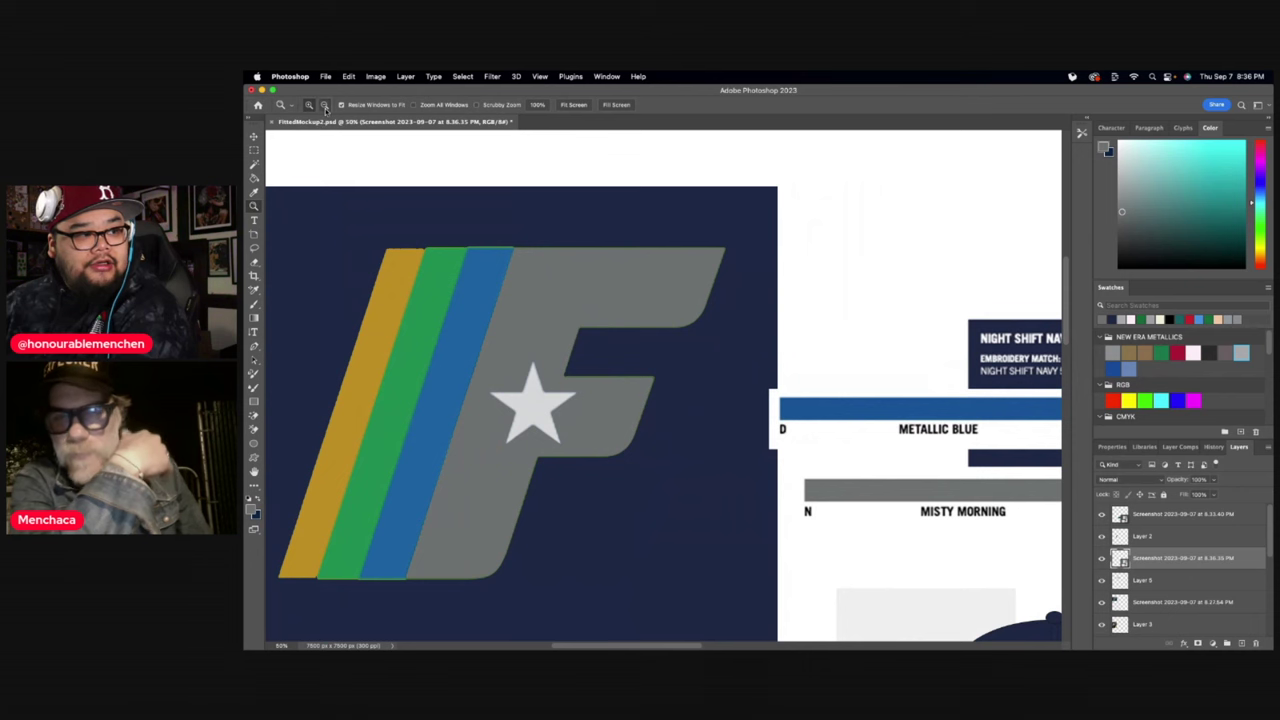
- Copy a rectangular area around the whole F logo from its screenshot layer onto a new layer
left_click(586, 363, "alt")
scroll(870, 420, "down", 3)
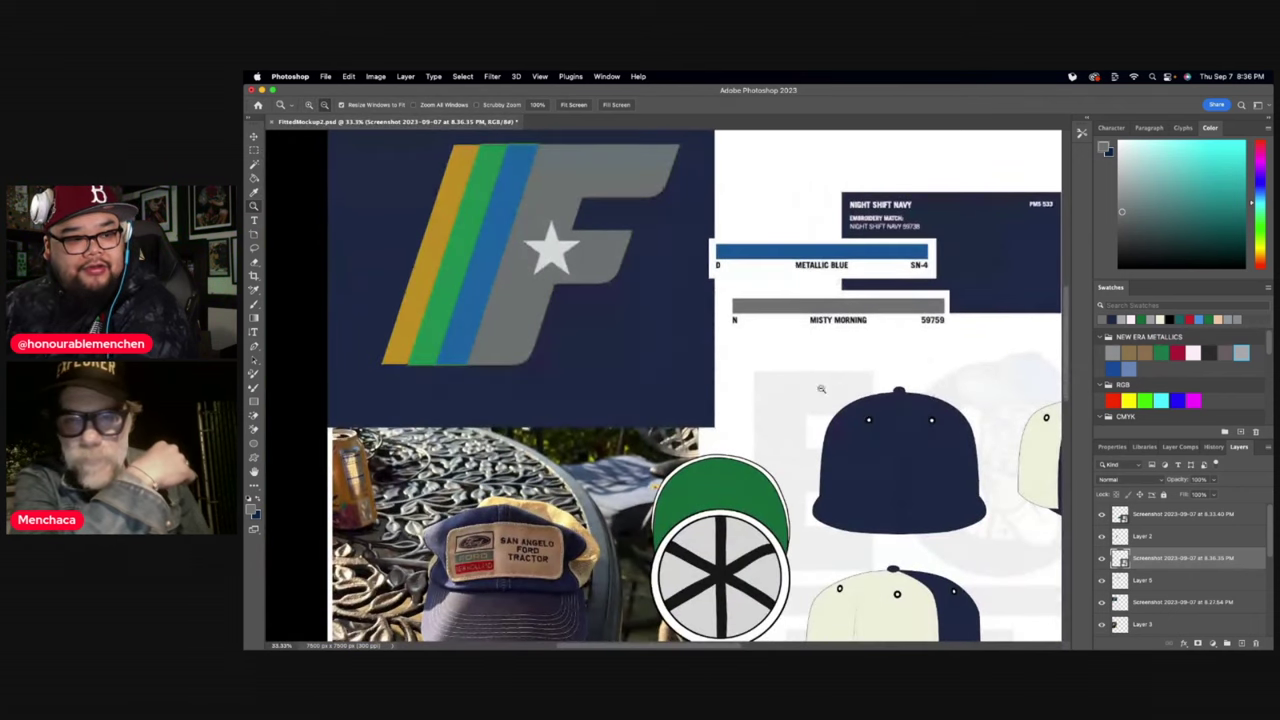
left_click(253, 137)
left_click(443, 214)
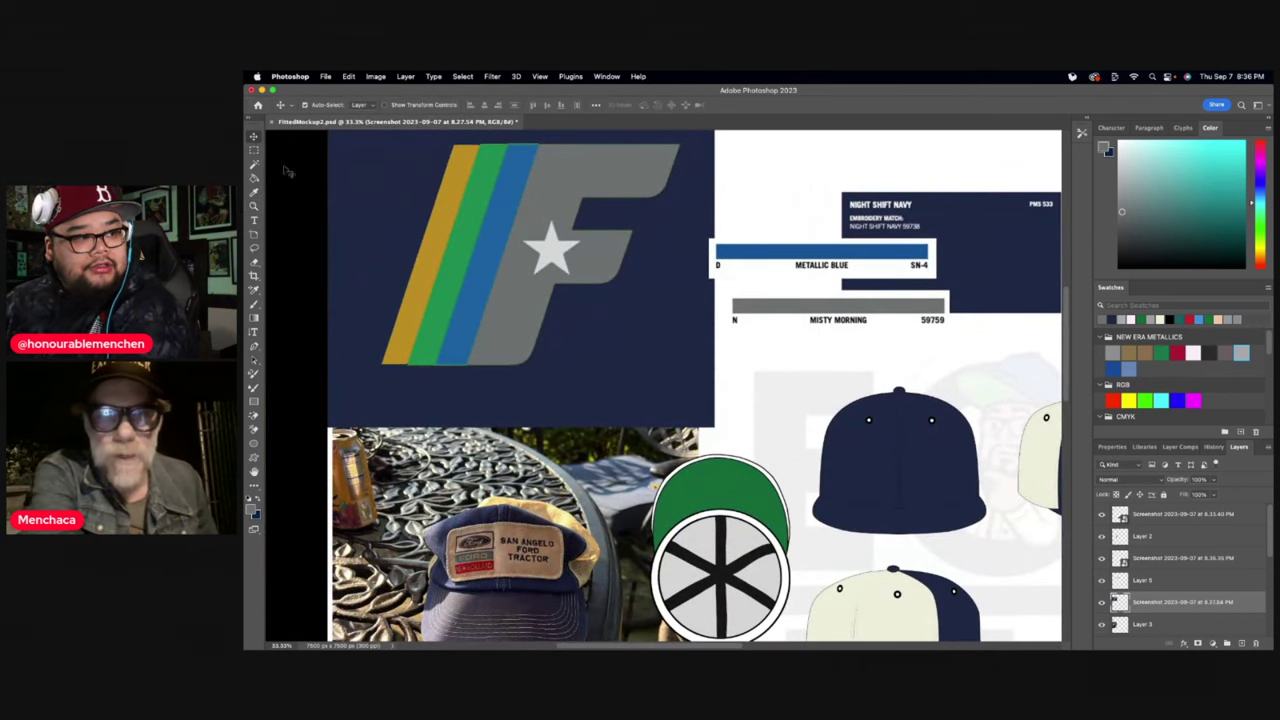
left_click(254, 150)
left_click_drag(357, 137, 688, 384)
key("super+c")
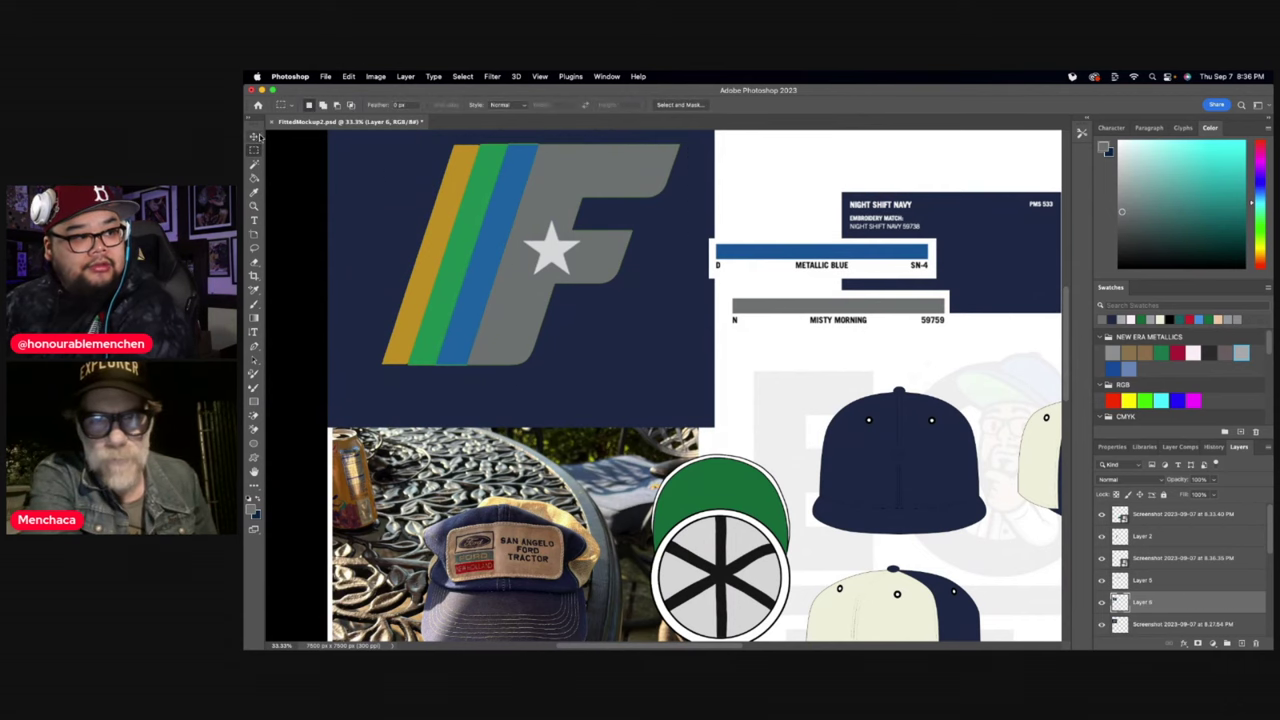
- Scale the copied F logo down and place it on the front panel of the navy cap view
key("super+v")
key("super+t")
left_click_drag(766, 309, 905, 445)
key("Return")
- Place the Metallic Red SN-11 thread strip just below the front cap view
key("z")
left_click(932, 458)
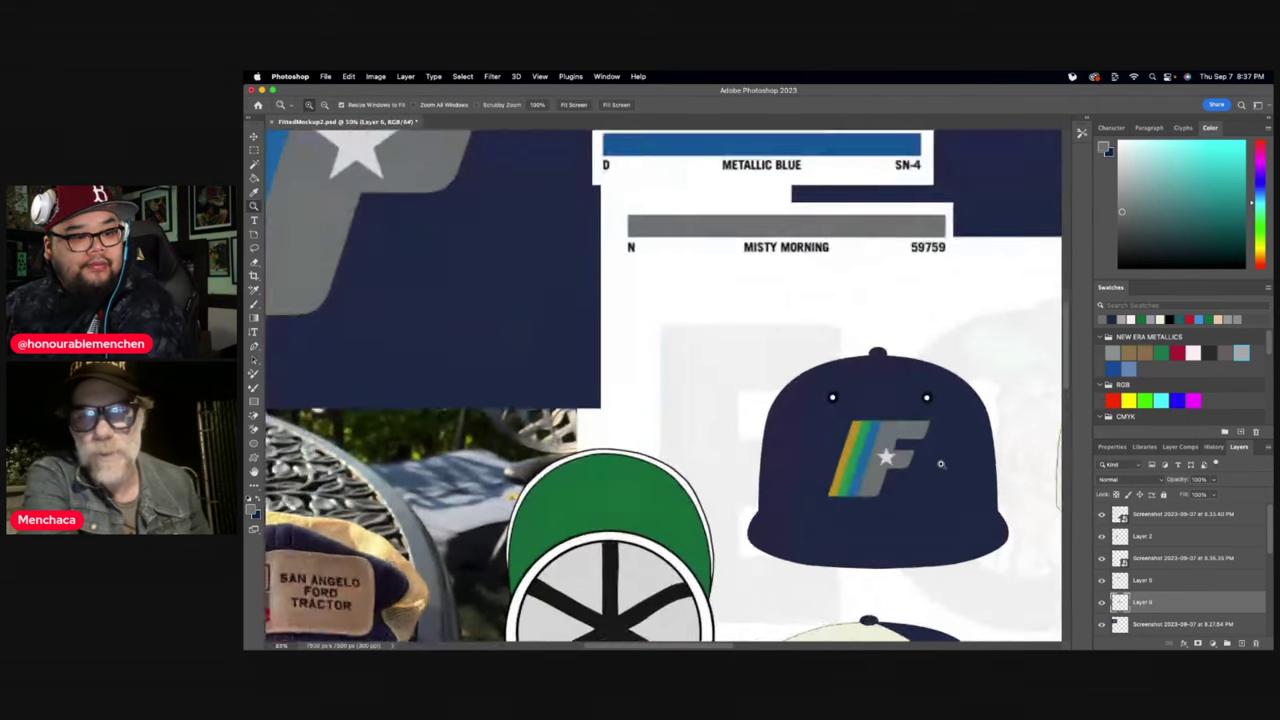
scroll(766, 571, "right", 5)
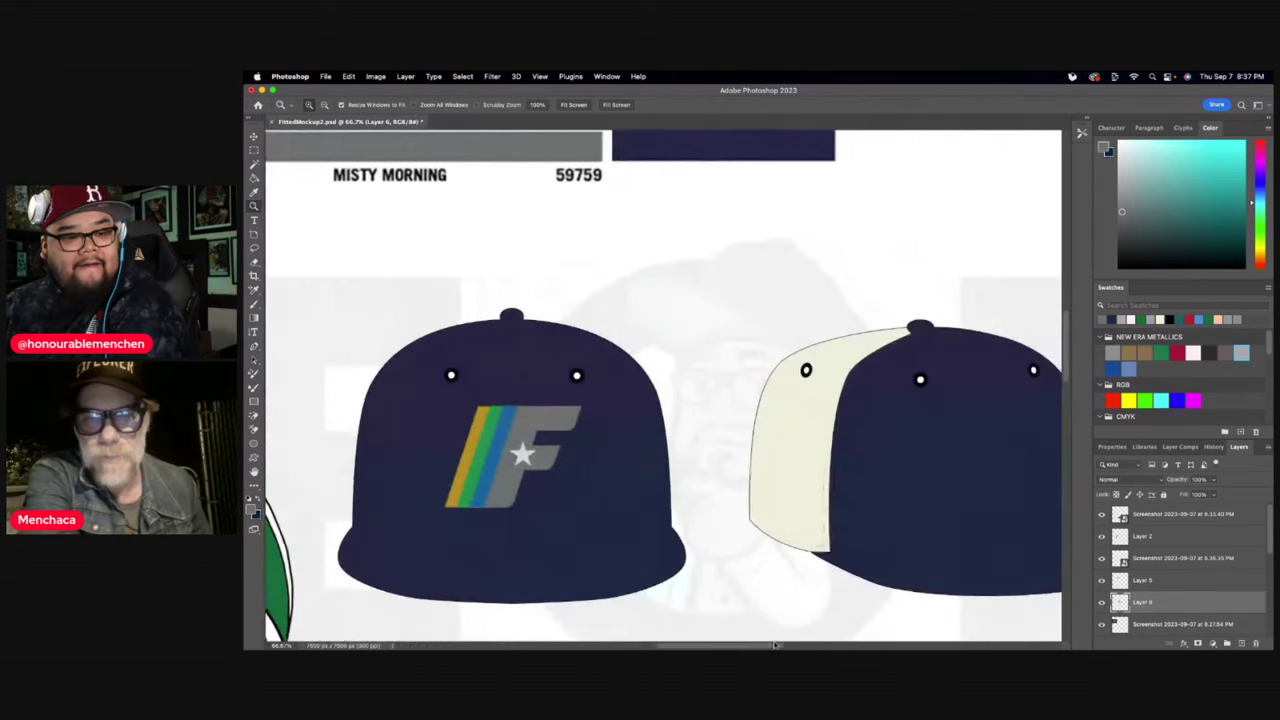
scroll(770, 570, "down", 3)
scroll(770, 570, "up", 2)
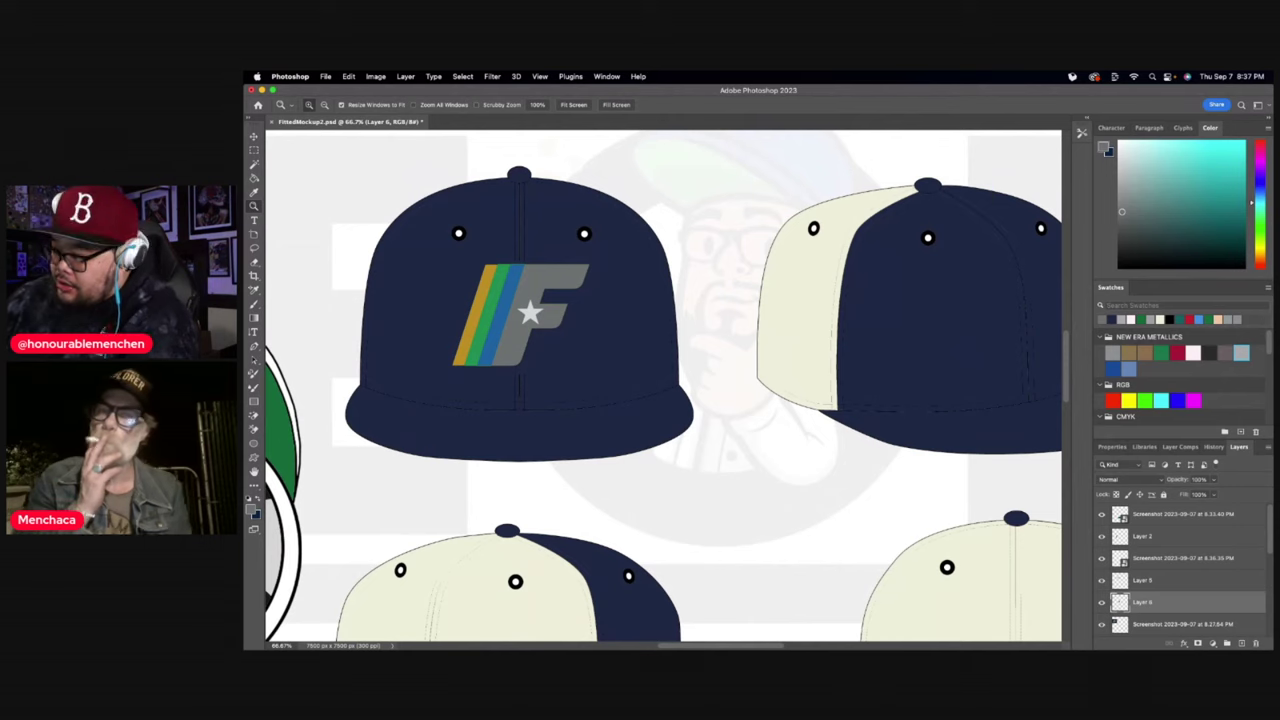
left_click_drag(1200, 600, 757, 516)
key("Return")
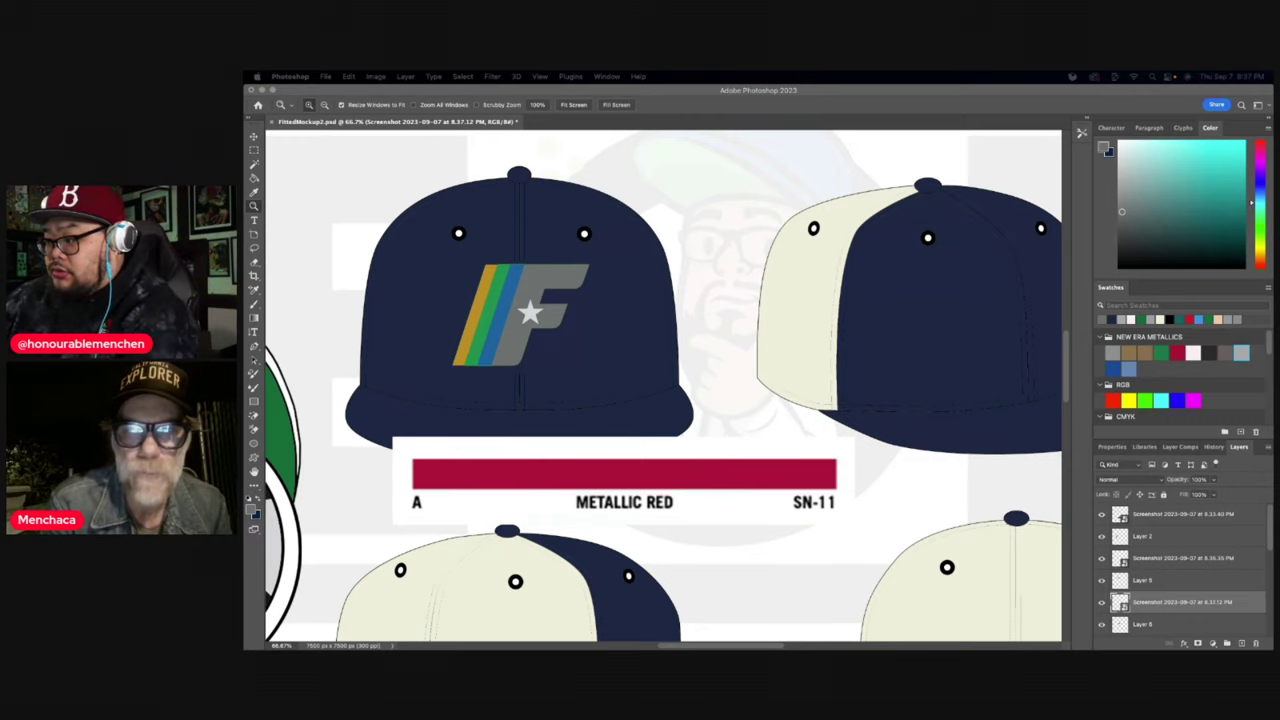
- Place the red thread chart running from M Maroon to Radiant Red beside the cap logo
left_click_drag(972, 320, 908, 394)
left_click_drag(812, 306, 980, 299)
key("Return")
key("z")
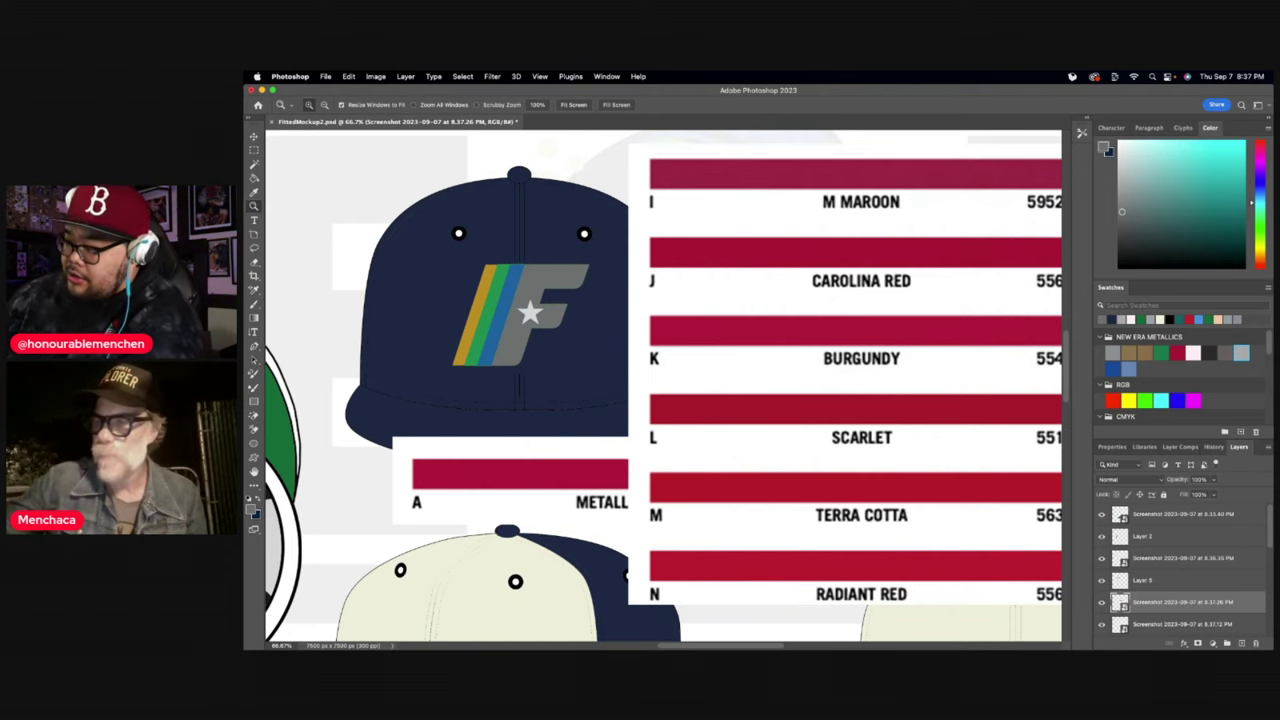
- Place the chart starting with Front Door Red 59776 and arrange both red charts below and beside the cap logo
left_click_drag(800, 294, 858, 320)
left_click(259, 138)
left_click_drag(852, 263, 619, 597)
left_click_drag(789, 434, 820, 433)
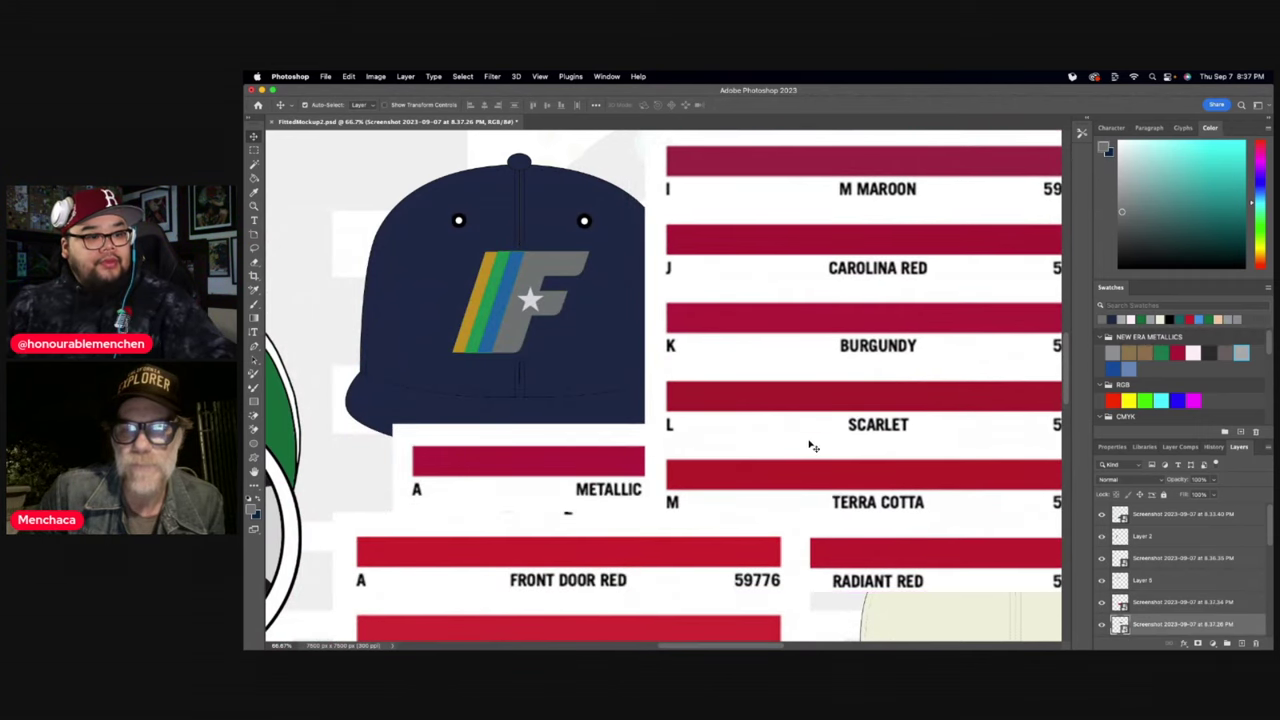
left_click_drag(720, 552, 634, 605)
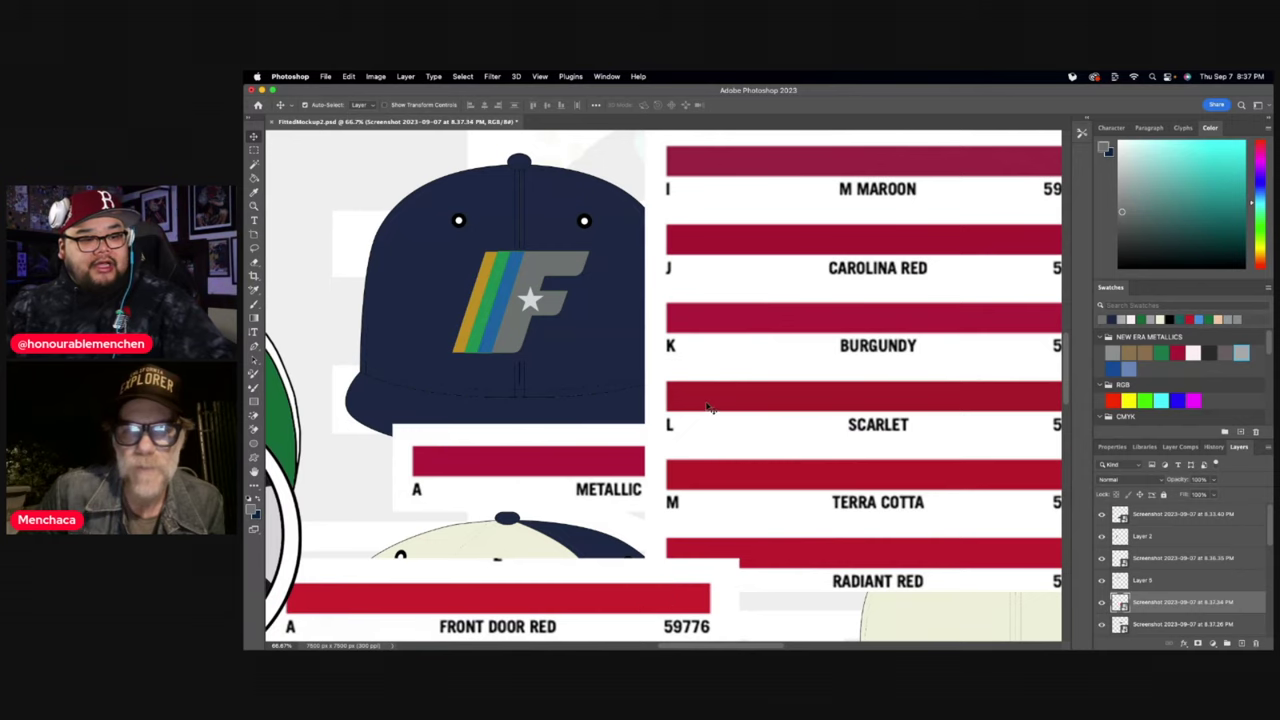
left_click_drag(938, 400, 903, 370)
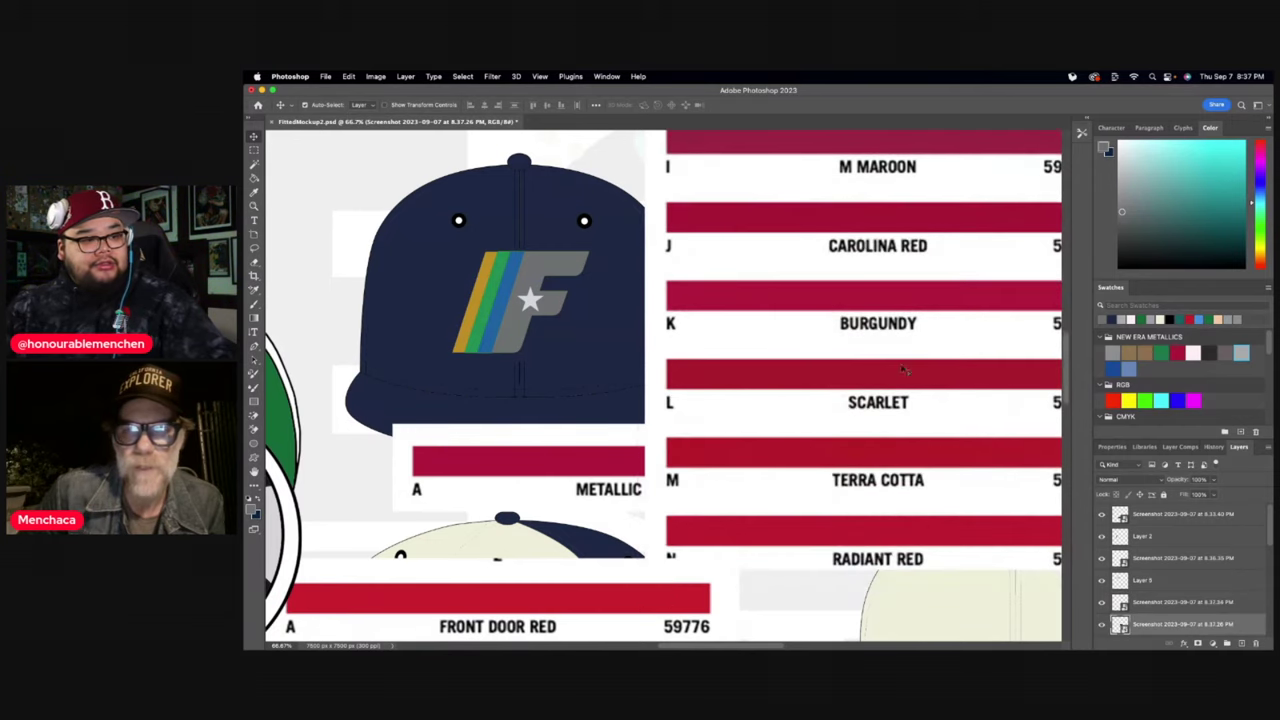
- Sample Scarlet from the red thread chart and fill the cap logo's green stripe with it
left_click(254, 192)
left_click(688, 364)
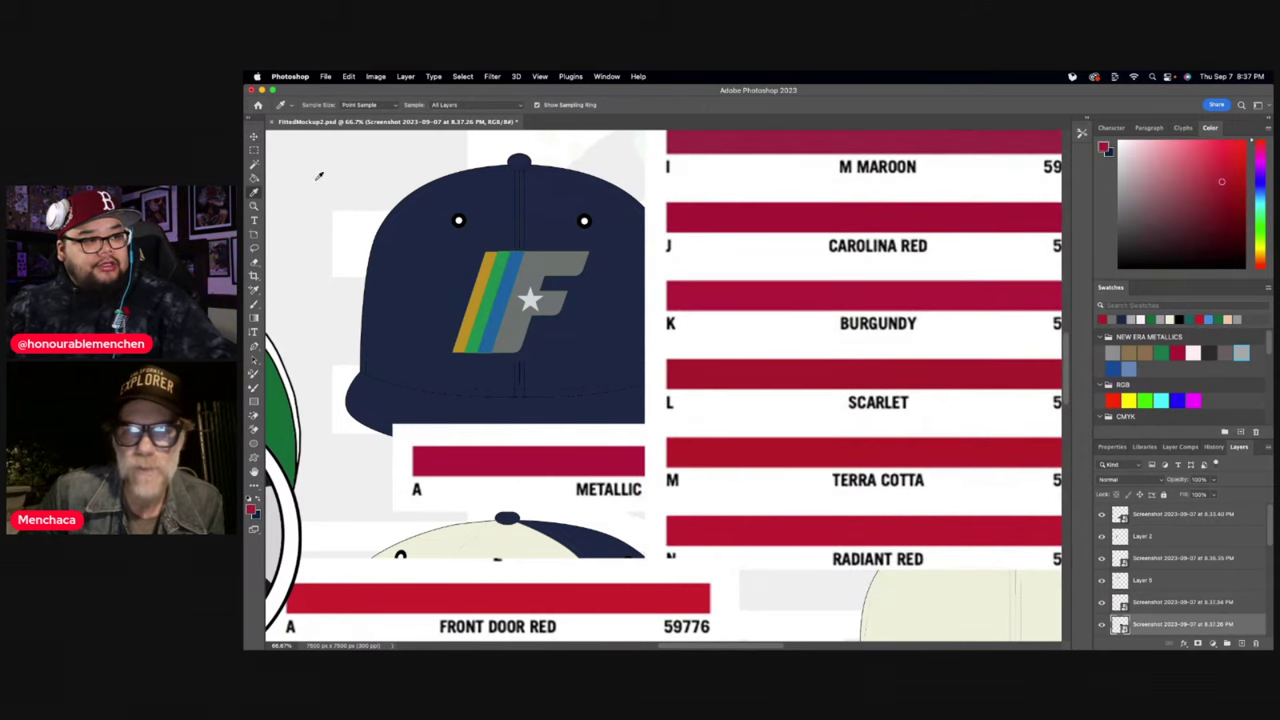
left_click(254, 136)
left_click(530, 295)
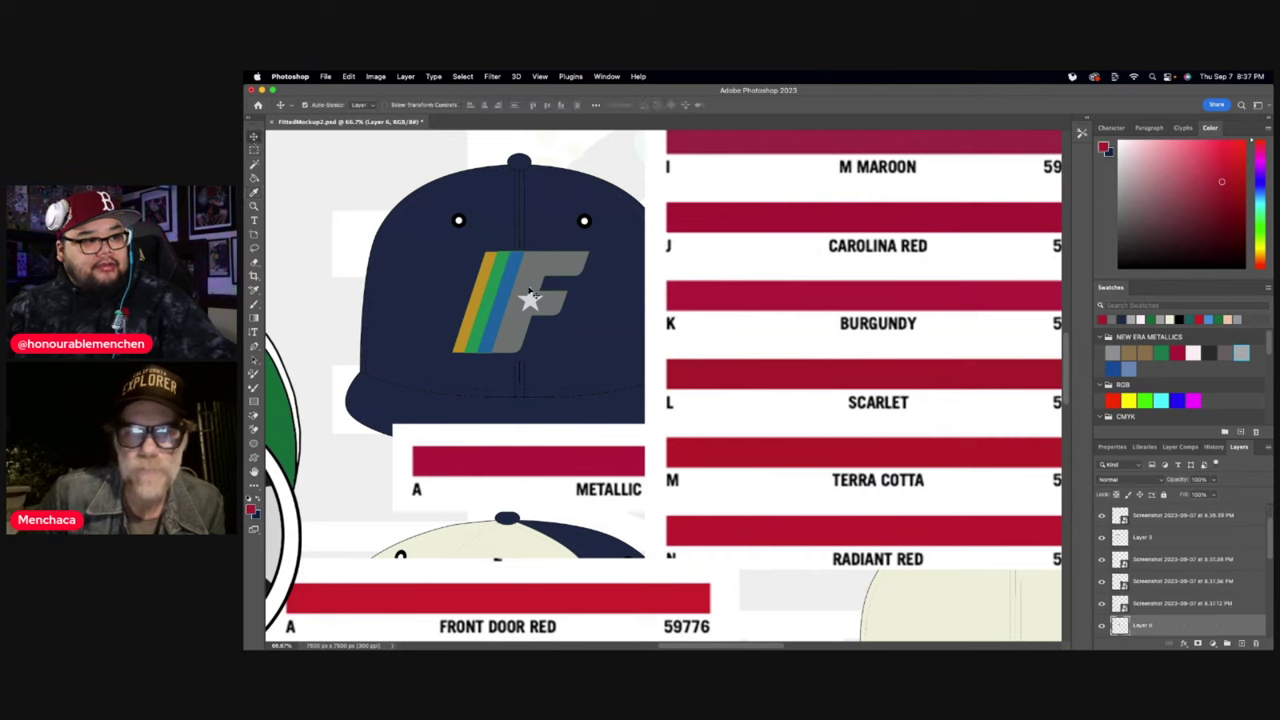
left_click(254, 177)
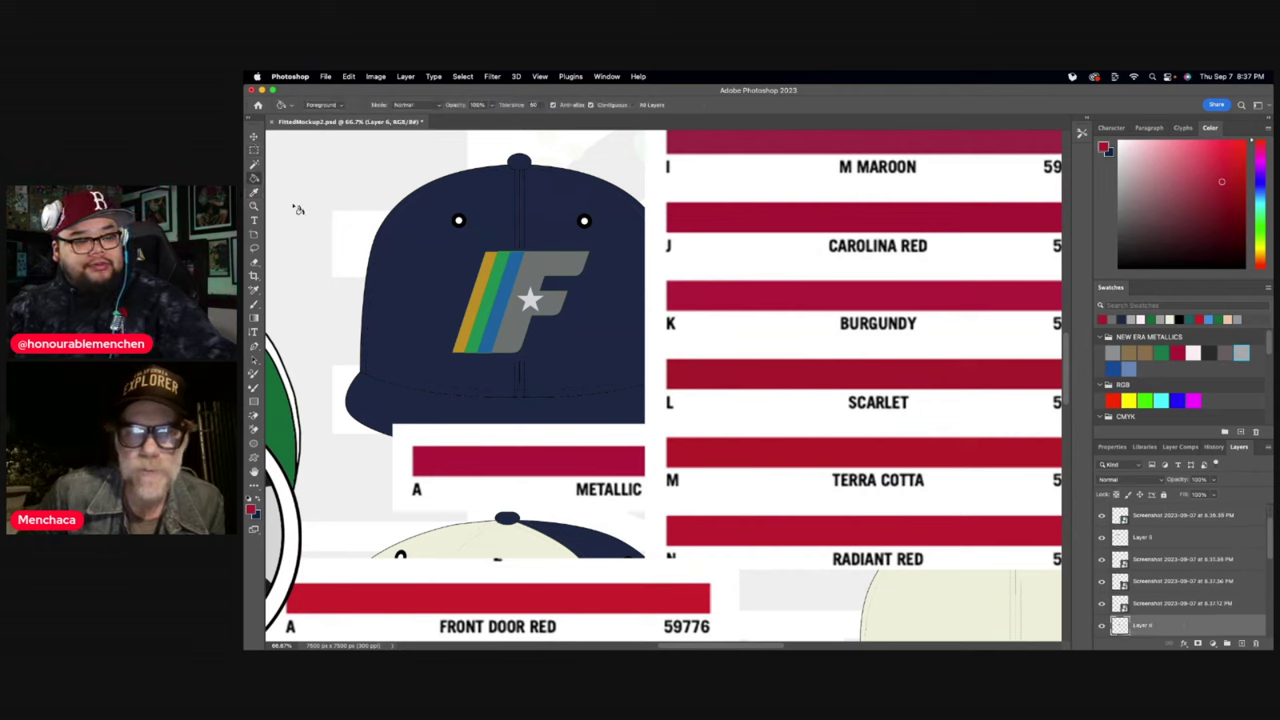
left_click(503, 274)
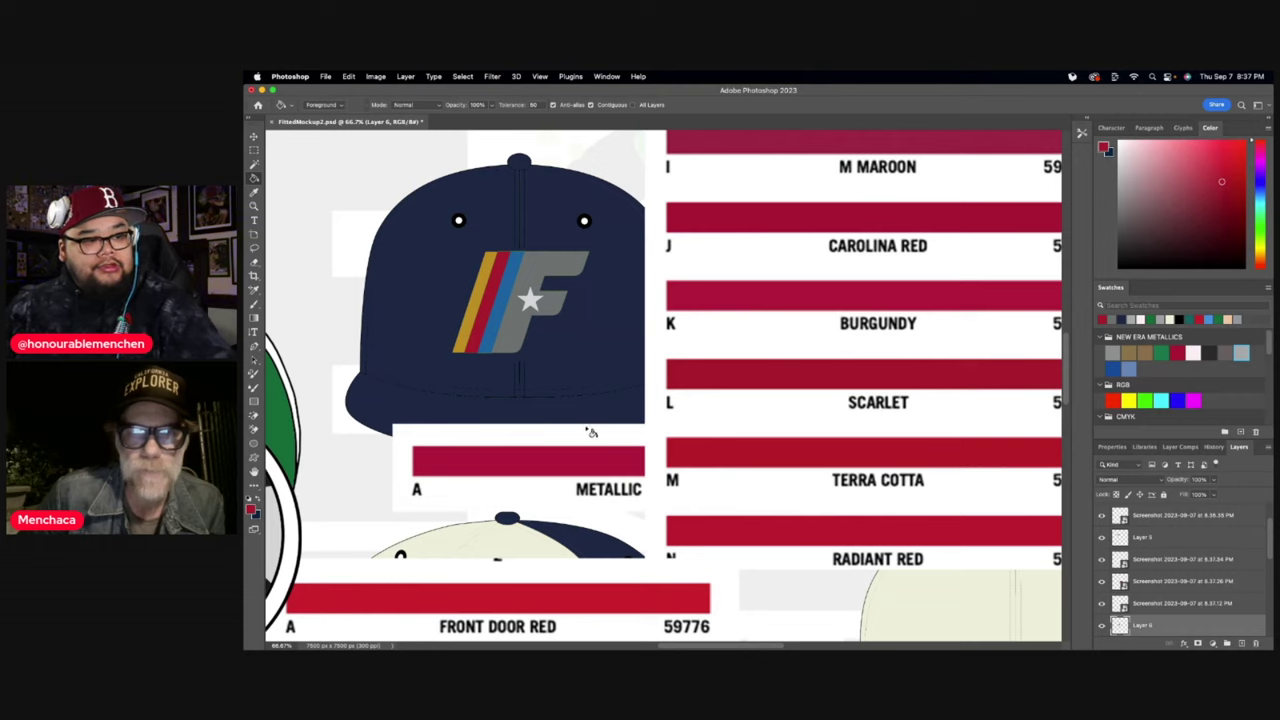
- Move the M Maroon to Radiant Red chart off the cap and recolour the cap logo's gold stripe pure white
left_click(254, 136)
left_click_drag(884, 314, 988, 322)
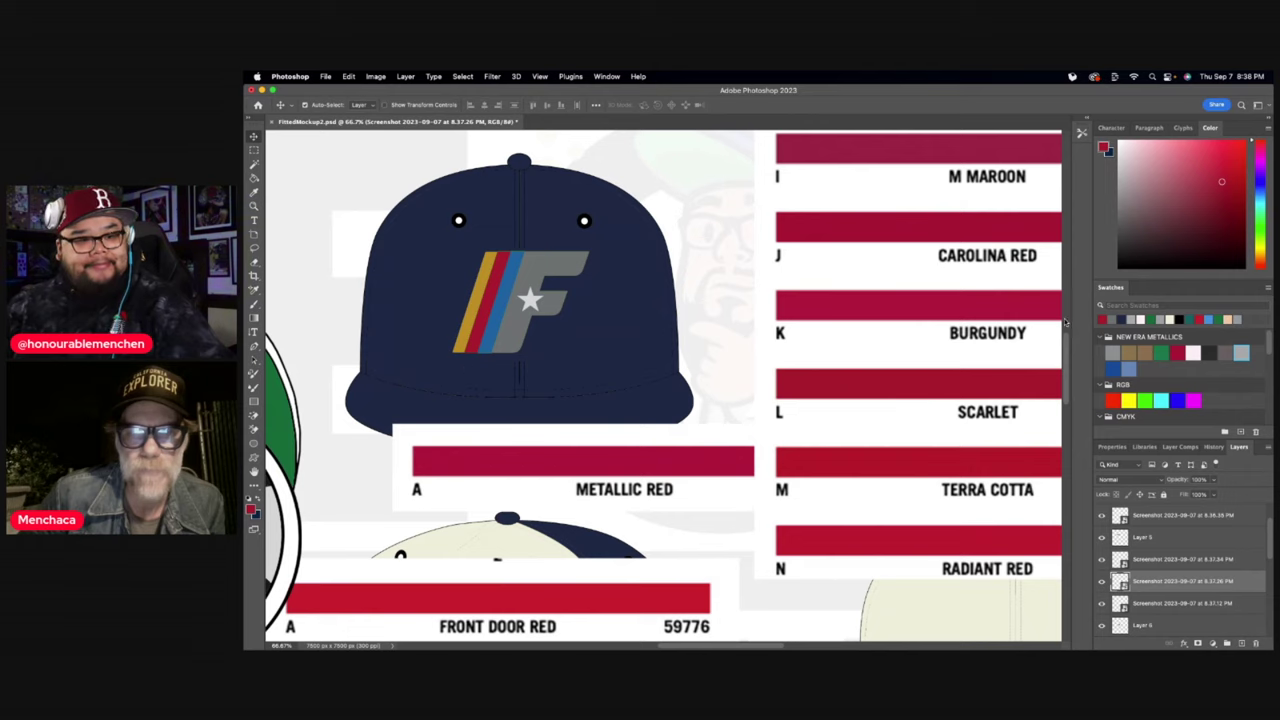
left_click(1140, 319)
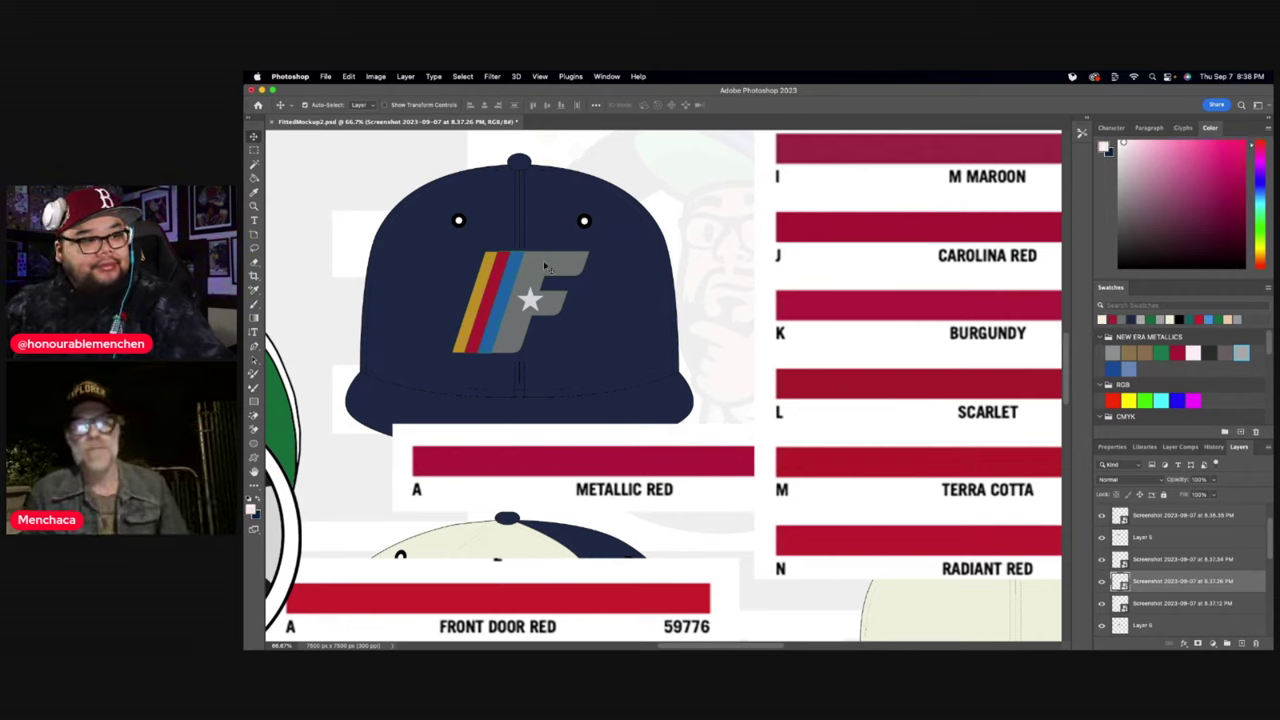
key("g")
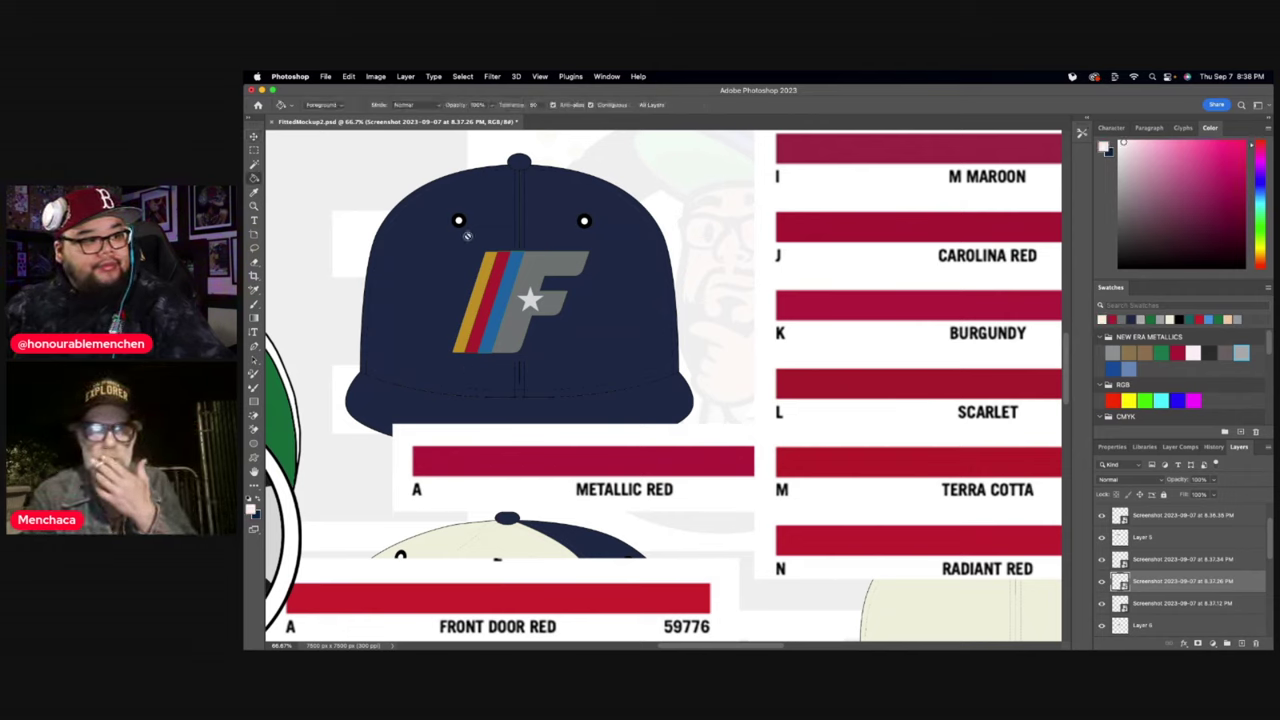
key("v")
left_click(476, 290)
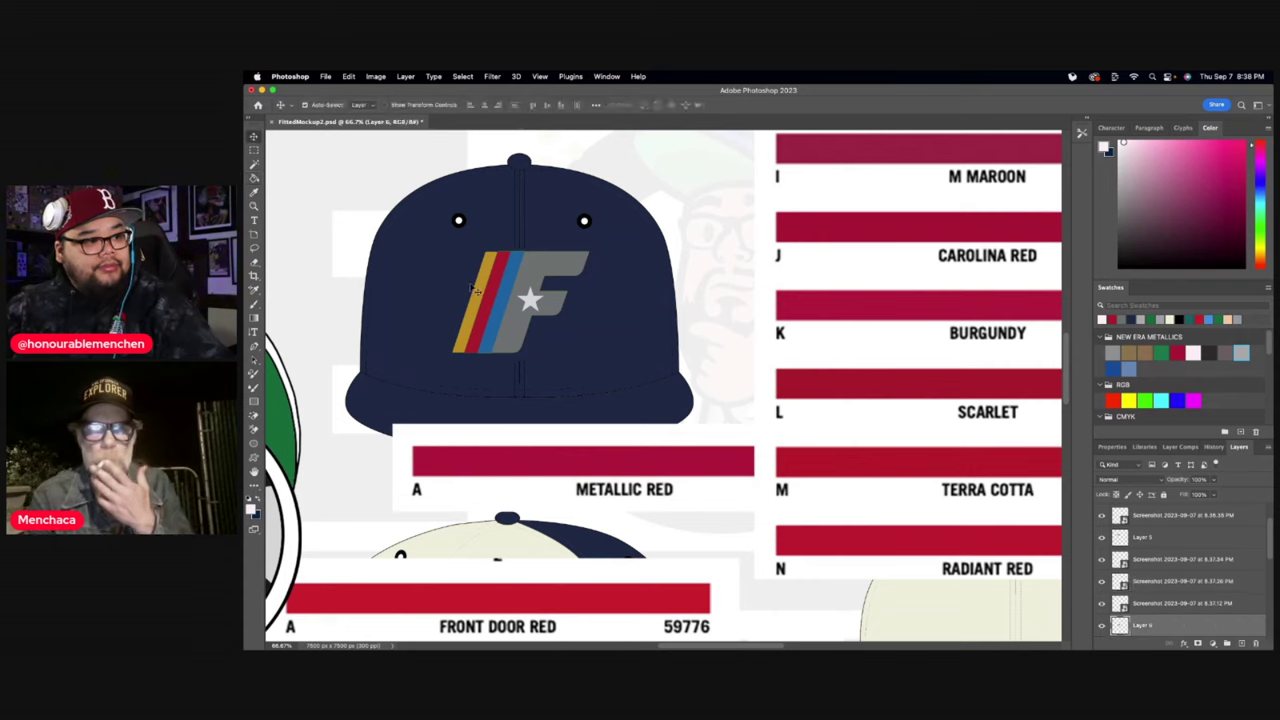
left_click(254, 178)
left_click(490, 313)
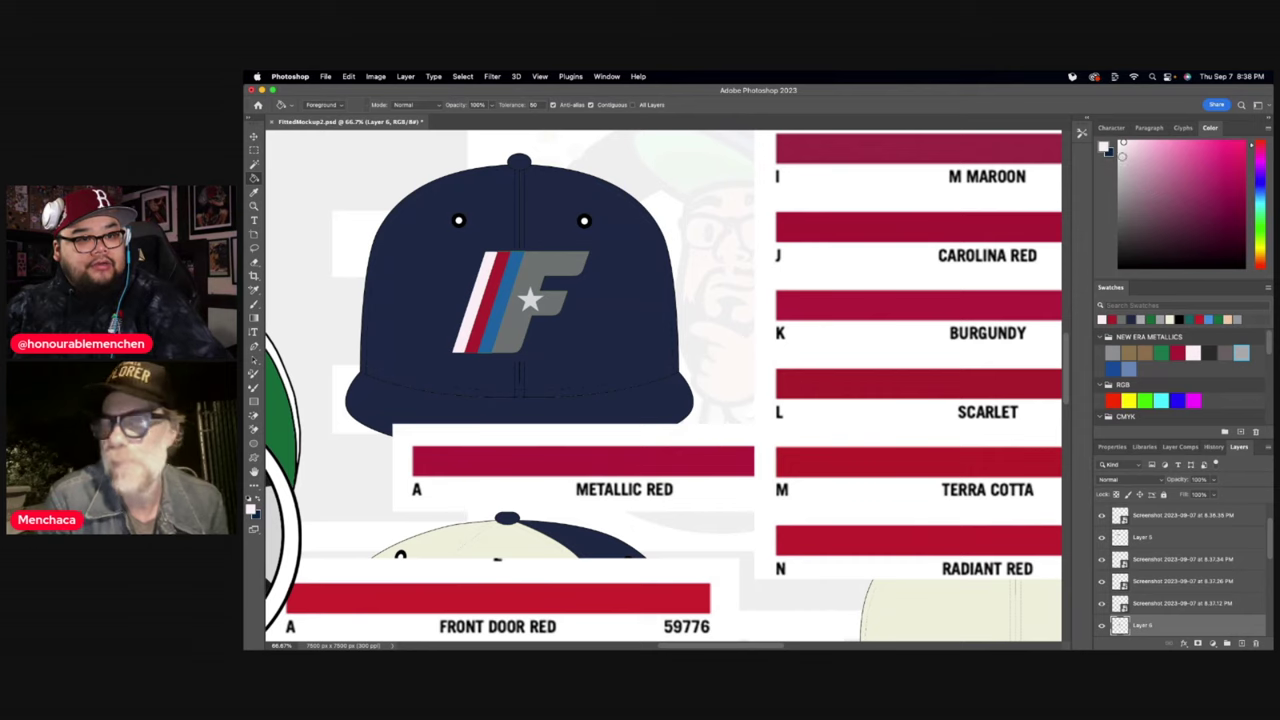
left_click(490, 272)
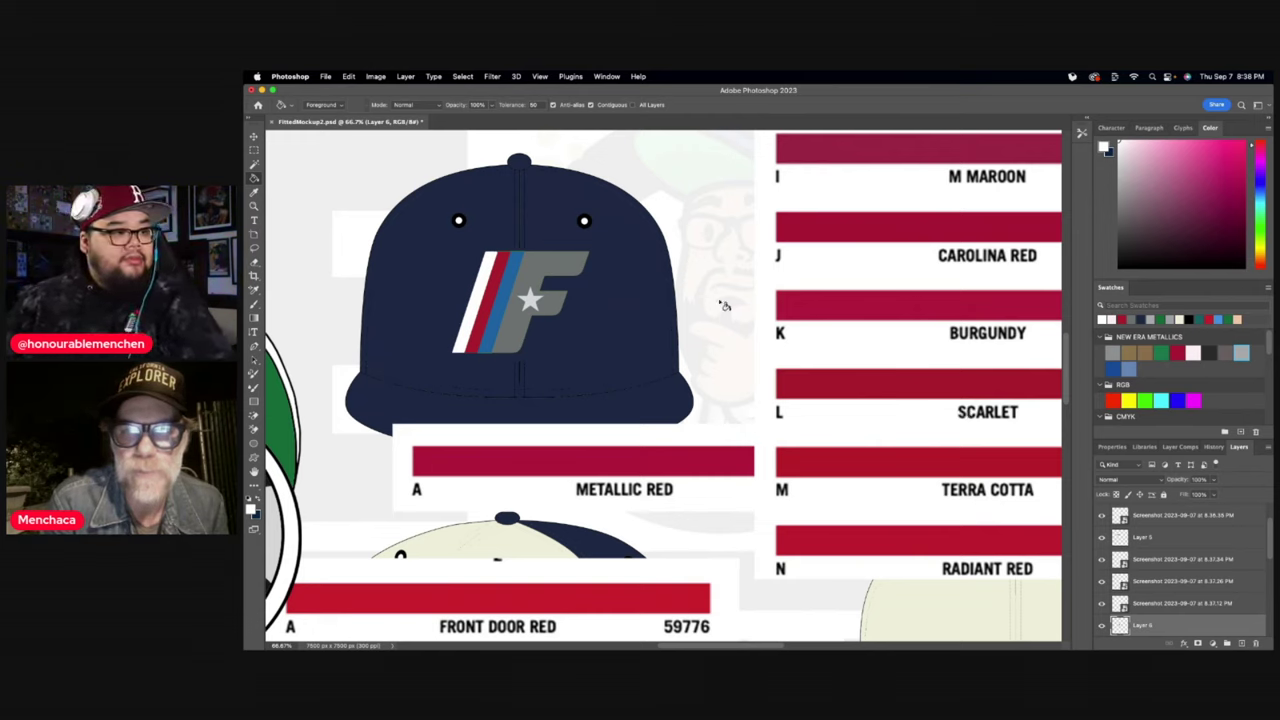
left_click(254, 136)
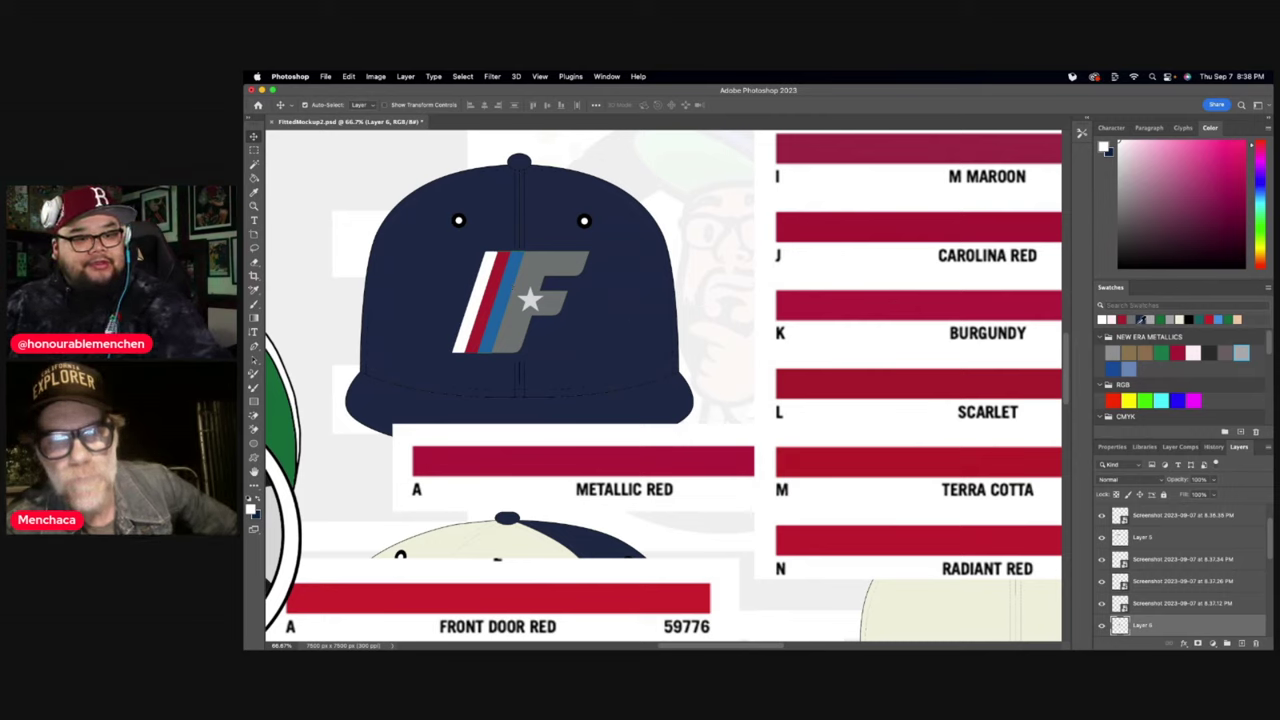
- Try filling the cap logo's star with navy, and undo the fill
left_click(1143, 320)
left_click(254, 179)
left_click(536, 301)
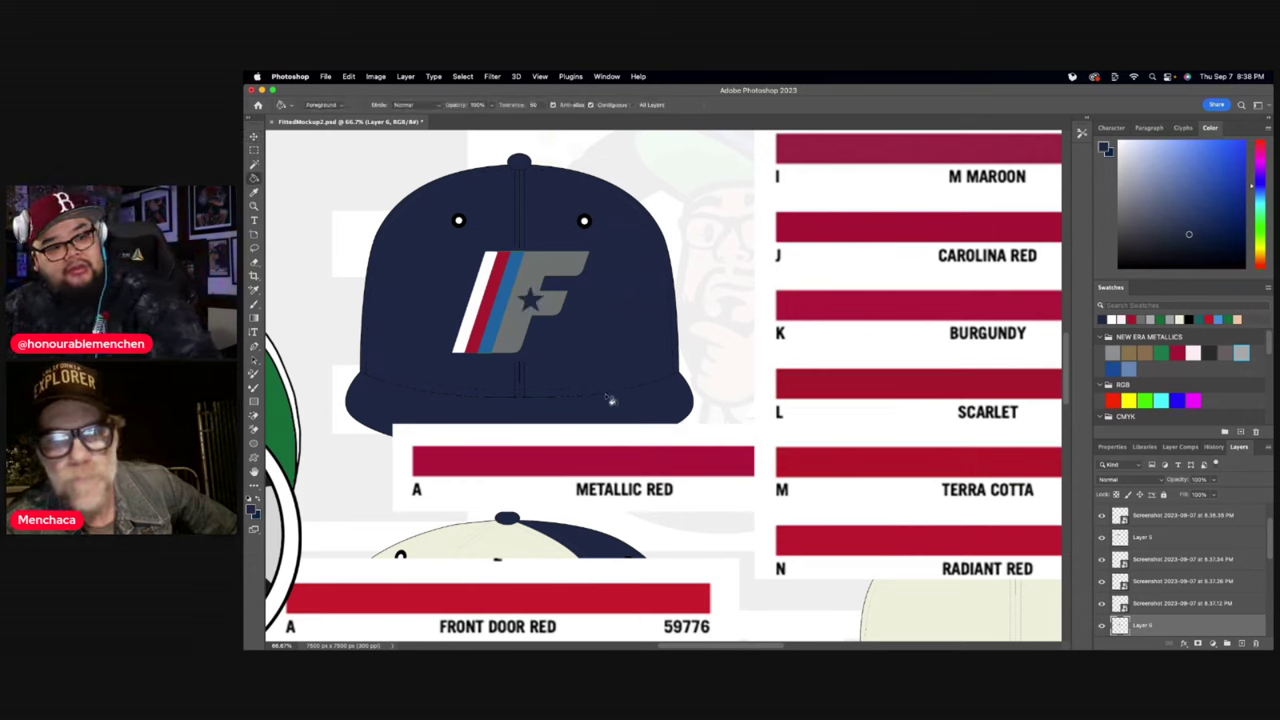
key("super+z")
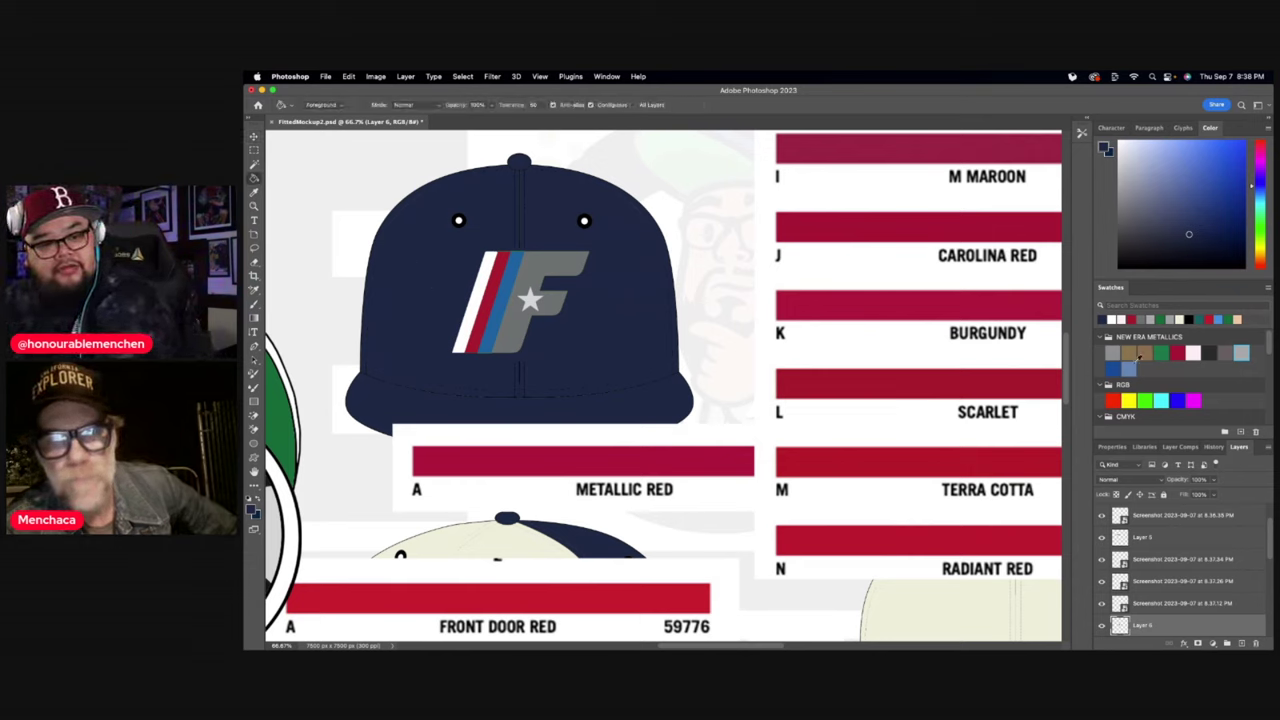
- Try two New Era Metallics greys on the cap logo's star, undoing each, and fill the star with navy instead
left_click(1113, 352)
left_click(532, 299)
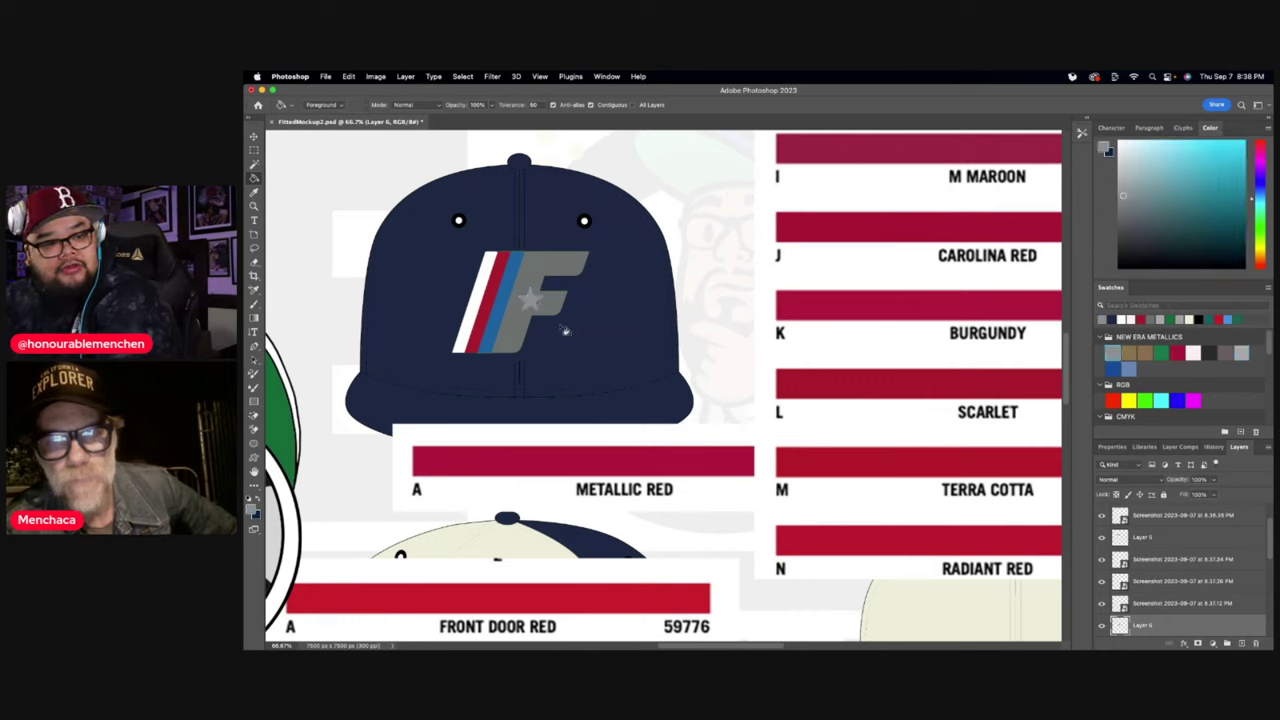
key("super+z")
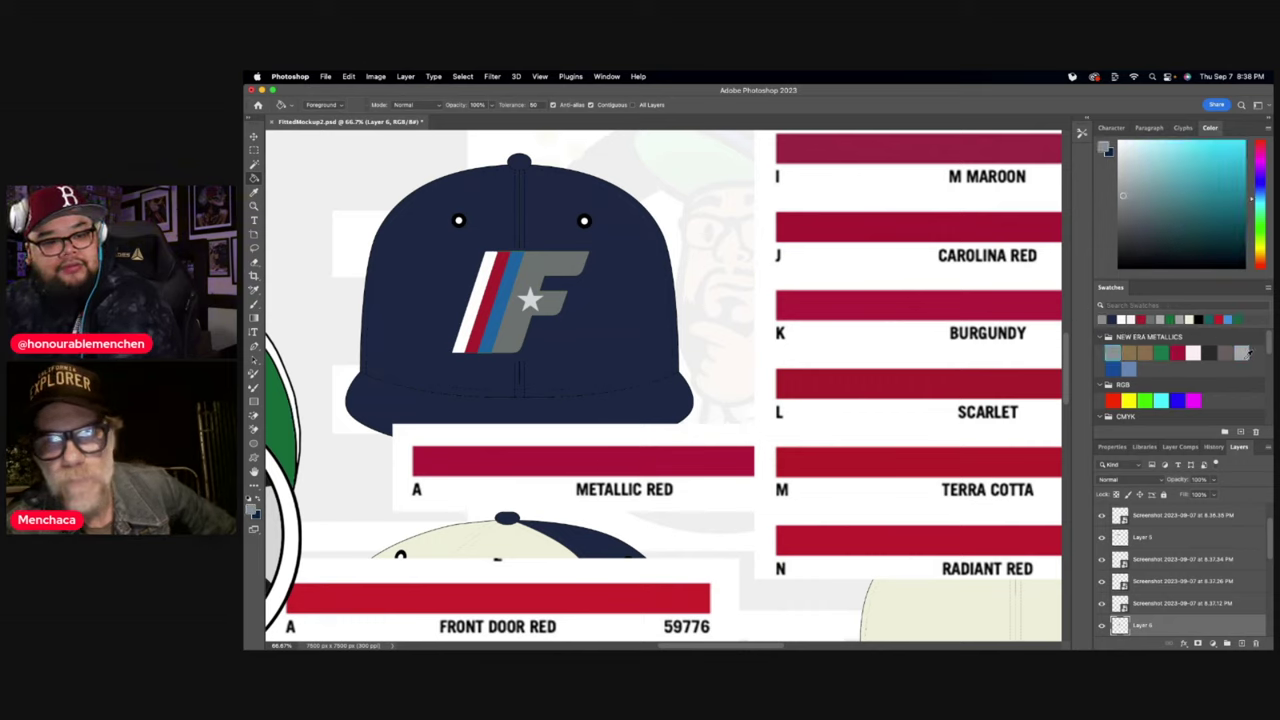
left_click(1242, 352)
left_click(535, 300)
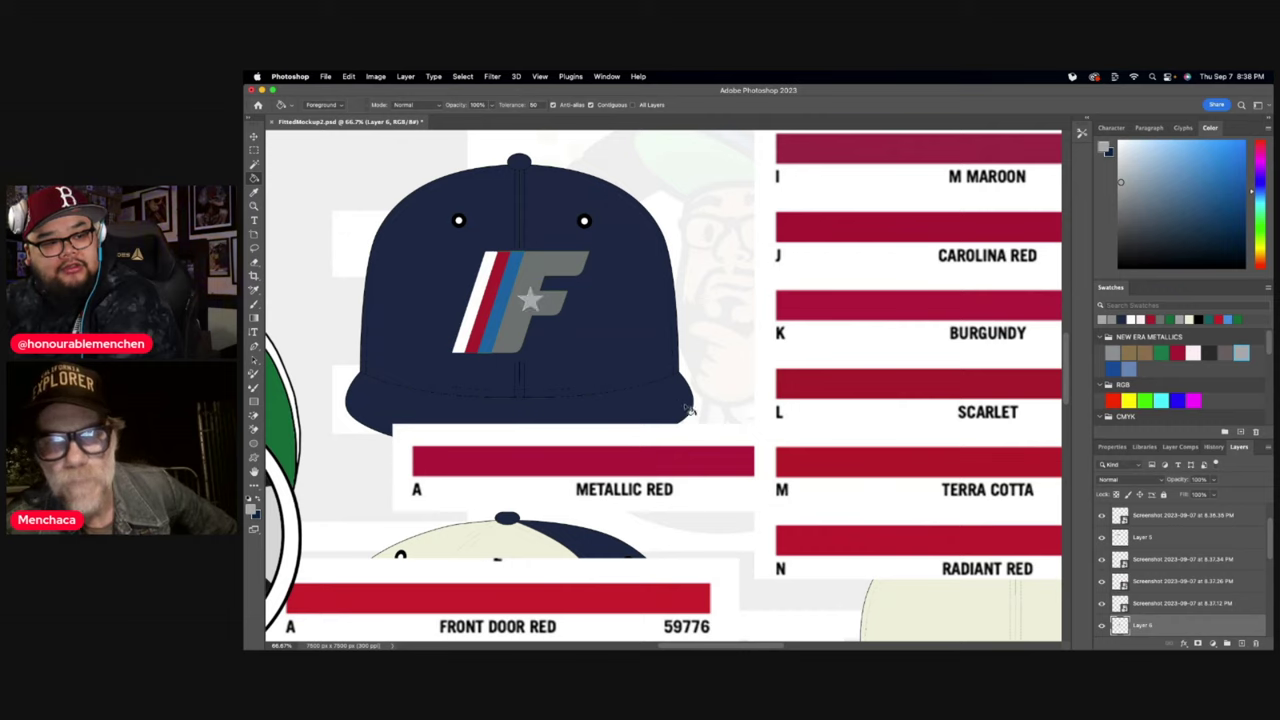
key("super+z")
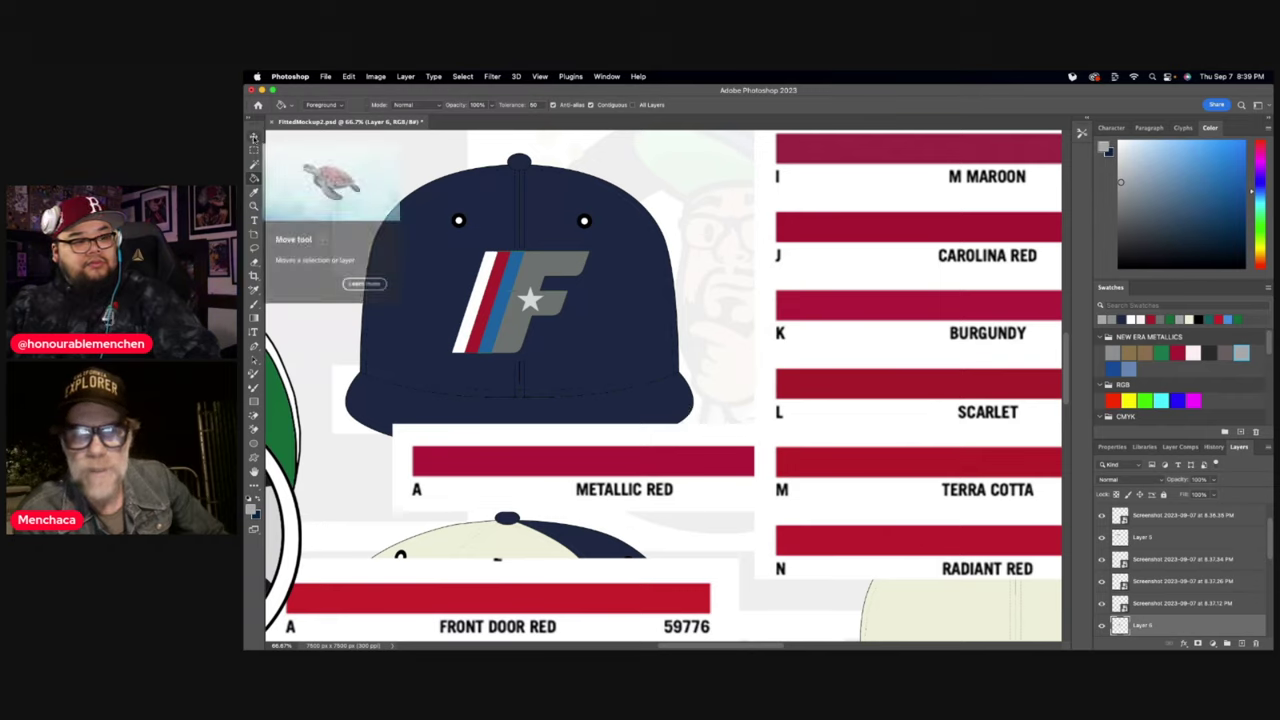
left_click(1120, 318)
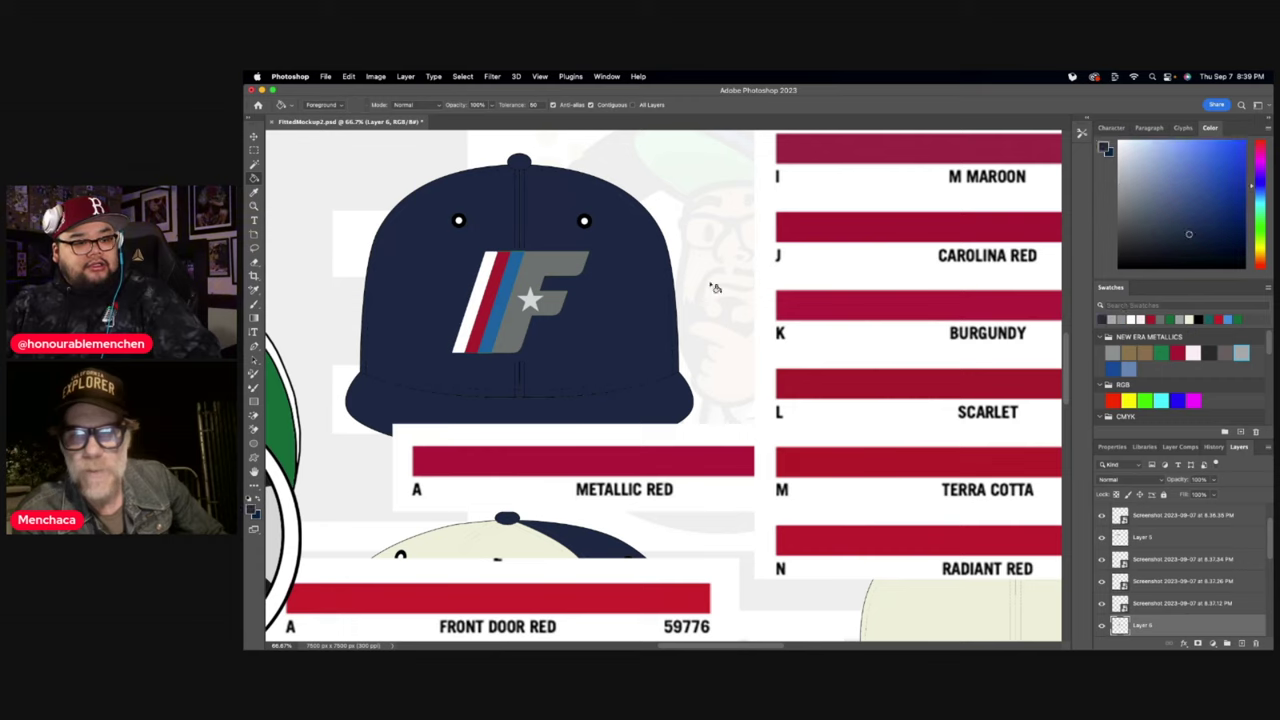
left_click(528, 302)
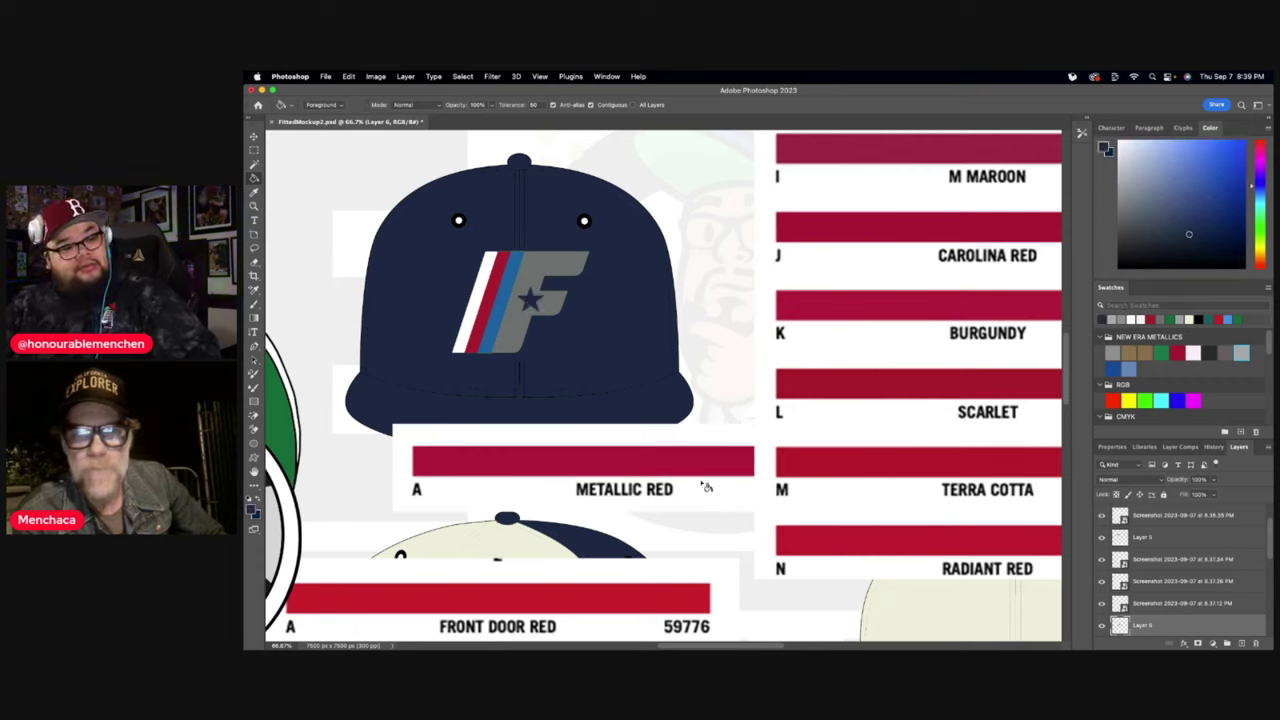
- Move the San Angelo Ford Tractor hat photo beside the front-view cap
left_click(254, 206)
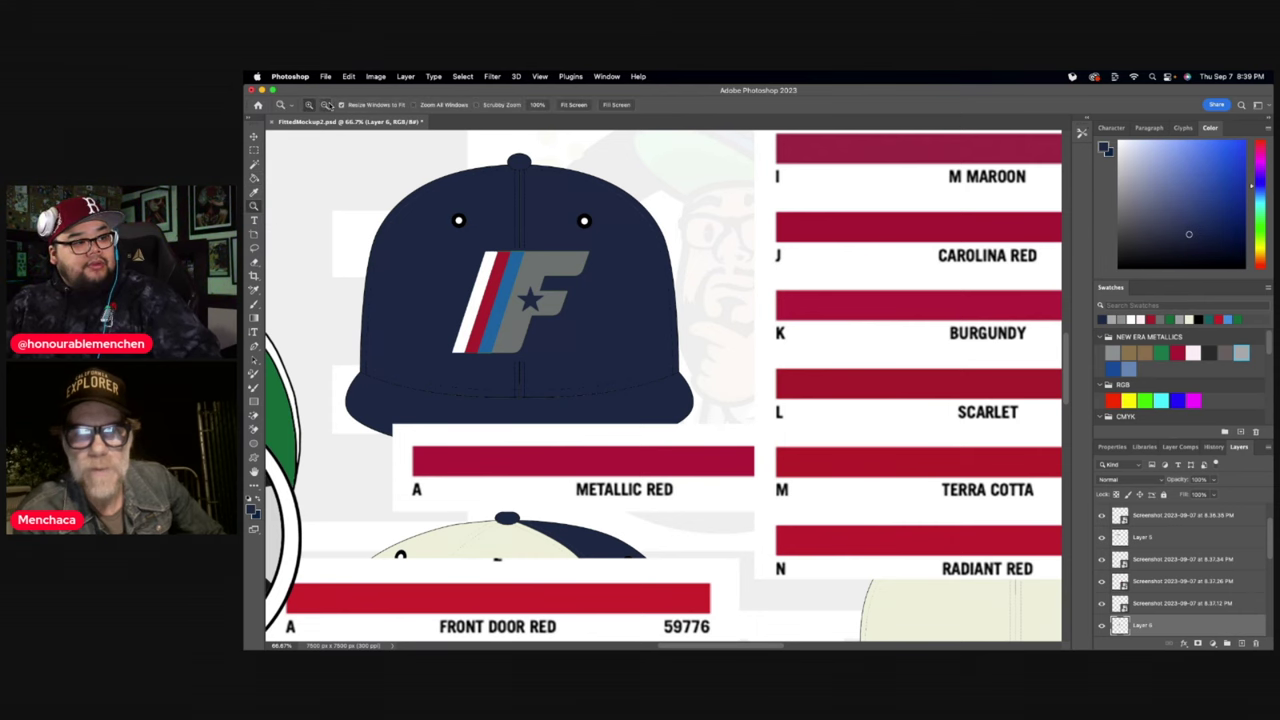
left_click(463, 301, "alt")
left_click(463, 301, "alt")
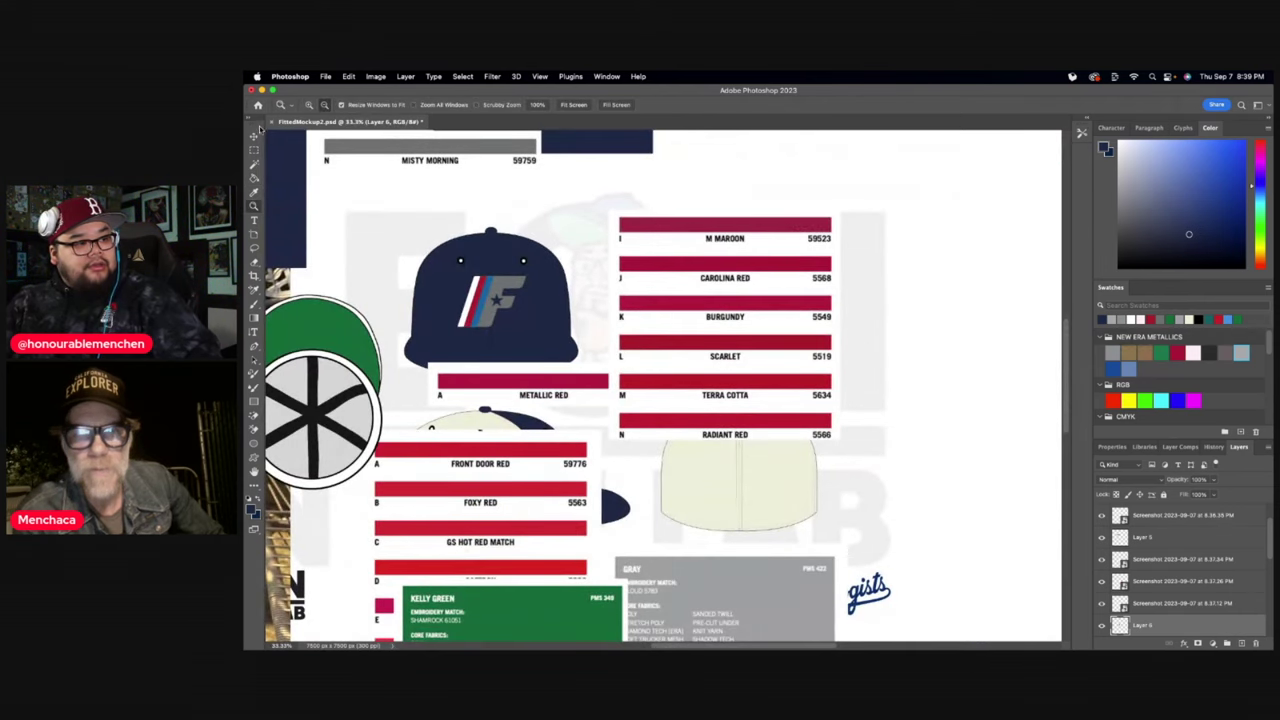
left_click(254, 136)
left_click_drag(297, 535, 910, 405)
- Copy the Scarlet 5519 strip from the red thread chart onto its own layer and move the chart away from the caps
left_click(803, 368)
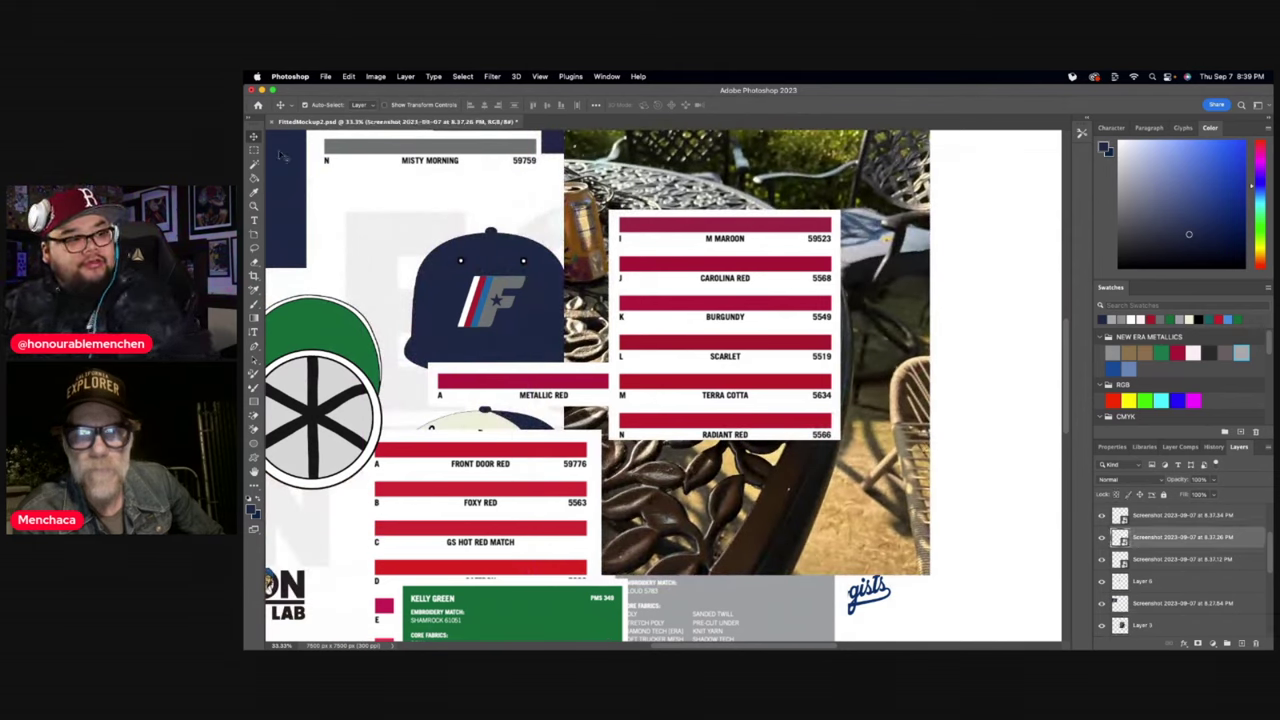
key("m")
mouse_move(617, 330)
left_mouse_down()
mouse_move(806, 351)
mouse_move(840, 368)
left_mouse_up()
key("ctrl+j")
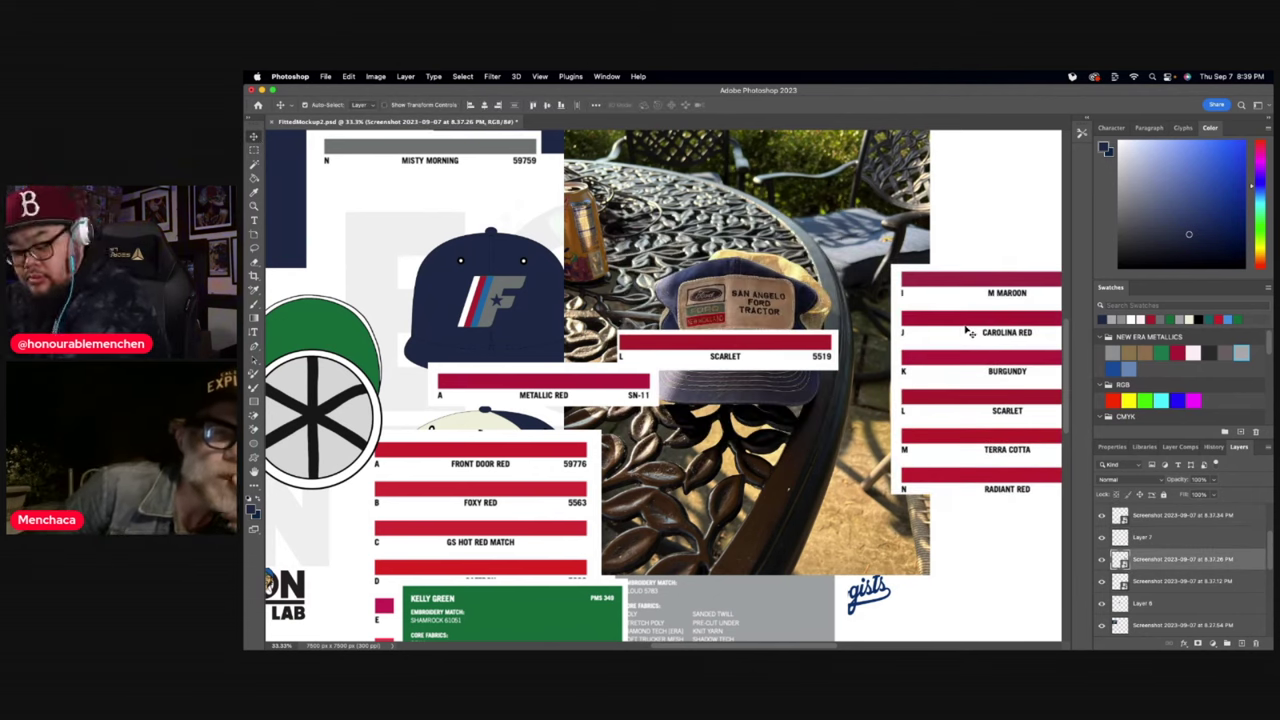
left_click_drag(968, 332, 1068, 332)
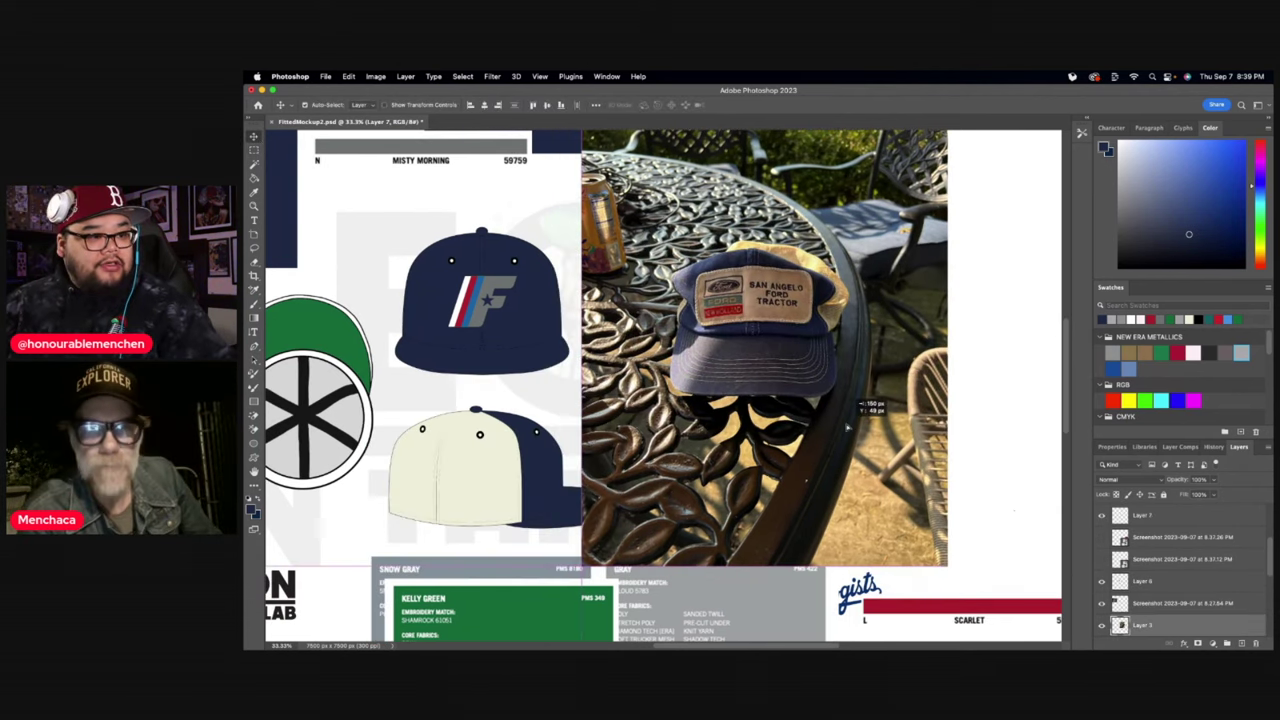
- Fill the cap logo's star with the cream sampled from the cap's rear panels, and move the hat photo clear of the cap views
left_click_drag(848, 428, 834, 428)
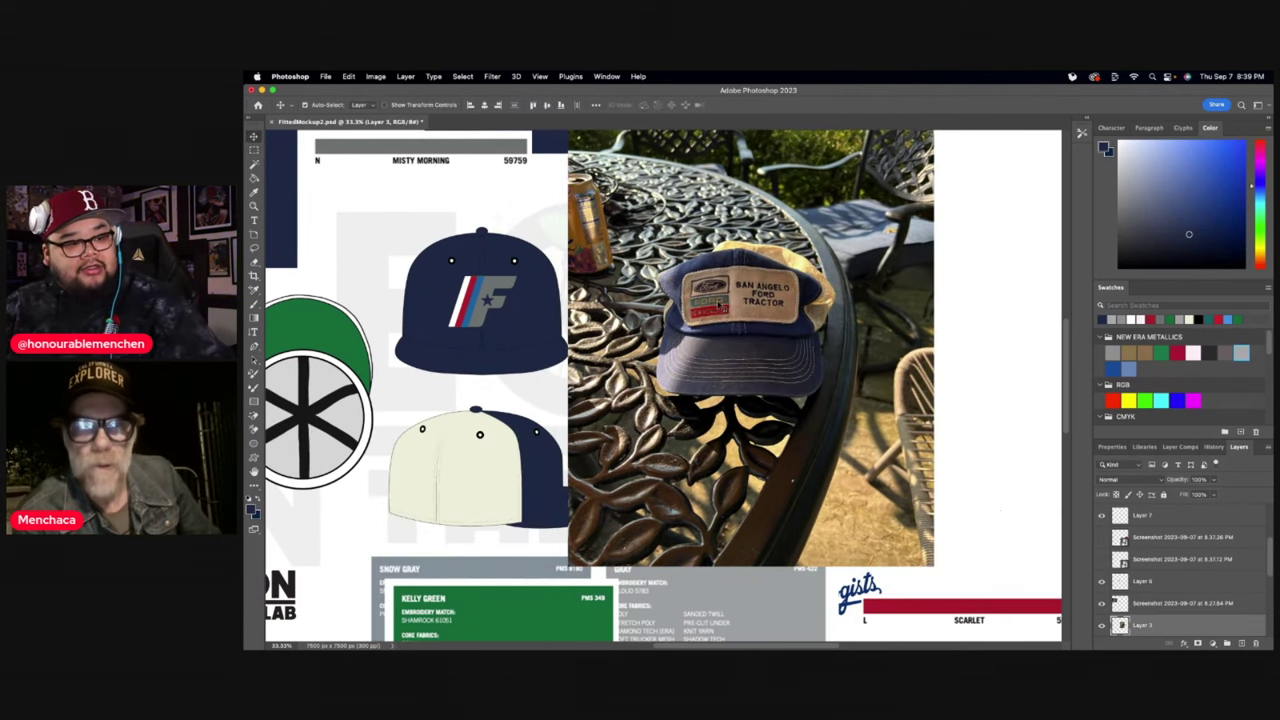
left_click(968, 303)
key("i")
left_click(474, 455)
key("v")
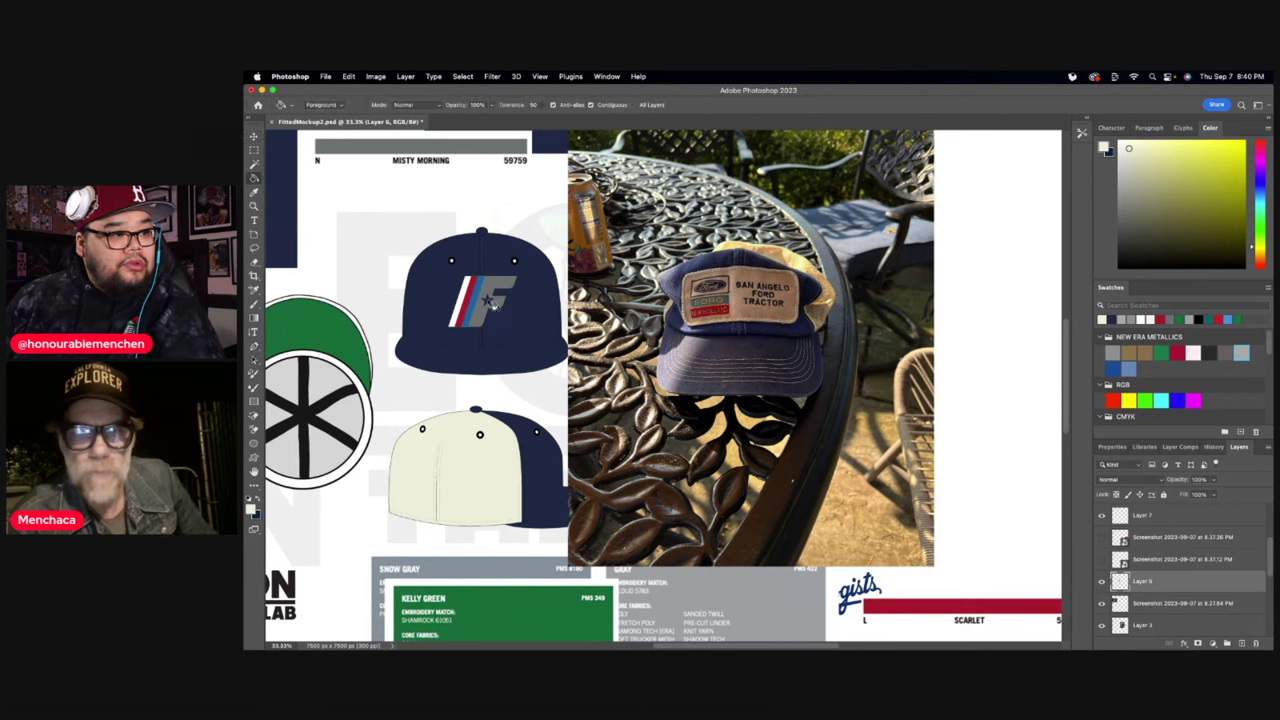
left_click_drag(708, 352, 1009, 352)
key("w")
key("z")
mouse_move(374, 277)
left_mouse_down()
mouse_move(600, 280)
mouse_move(434, 310)
left_mouse_up()
key("super+minus")
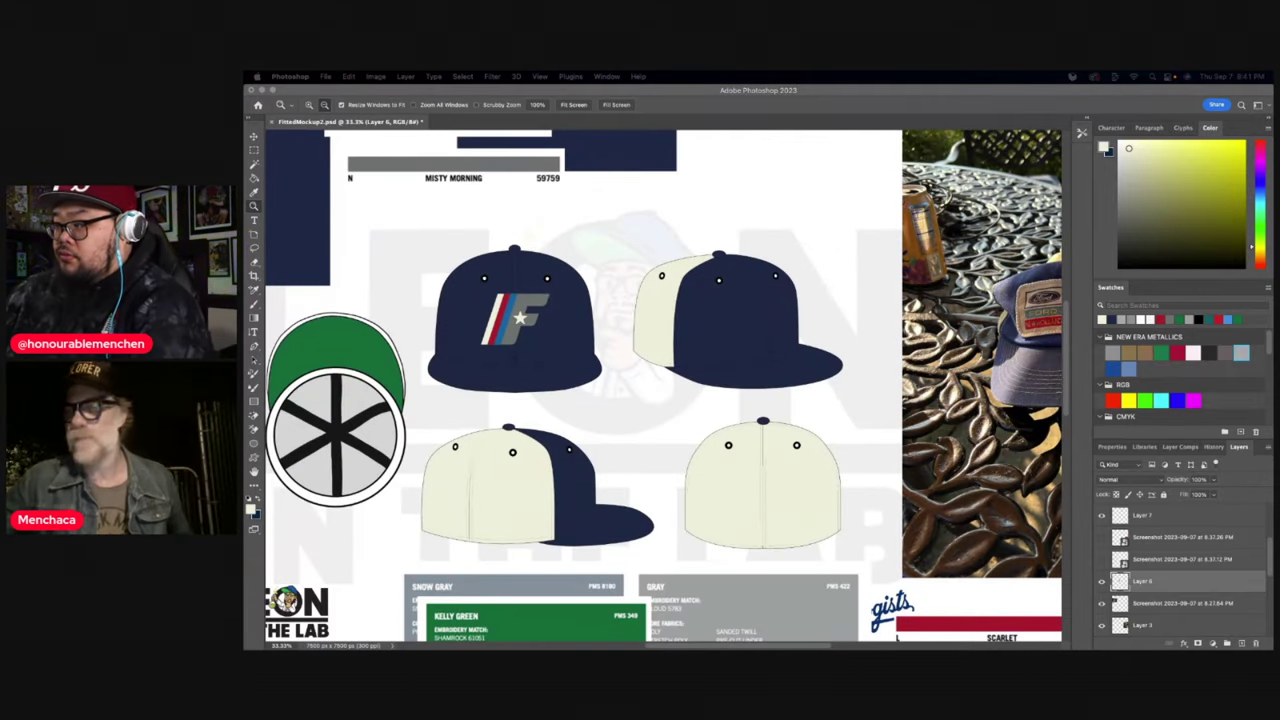
- Paste the Carolina League logo and scale it down onto the cream side panel of the lower side-view cap
key("super+v")
key("super+t")
left_click_drag(834, 286, 757, 328)
left_click_drag(657, 435, 530, 485)
left_click_drag(651, 400, 537, 487)
key("Return")
- Paste a full-size copy of the Carolina League logo and move it over the back-view cap
key("super+v")
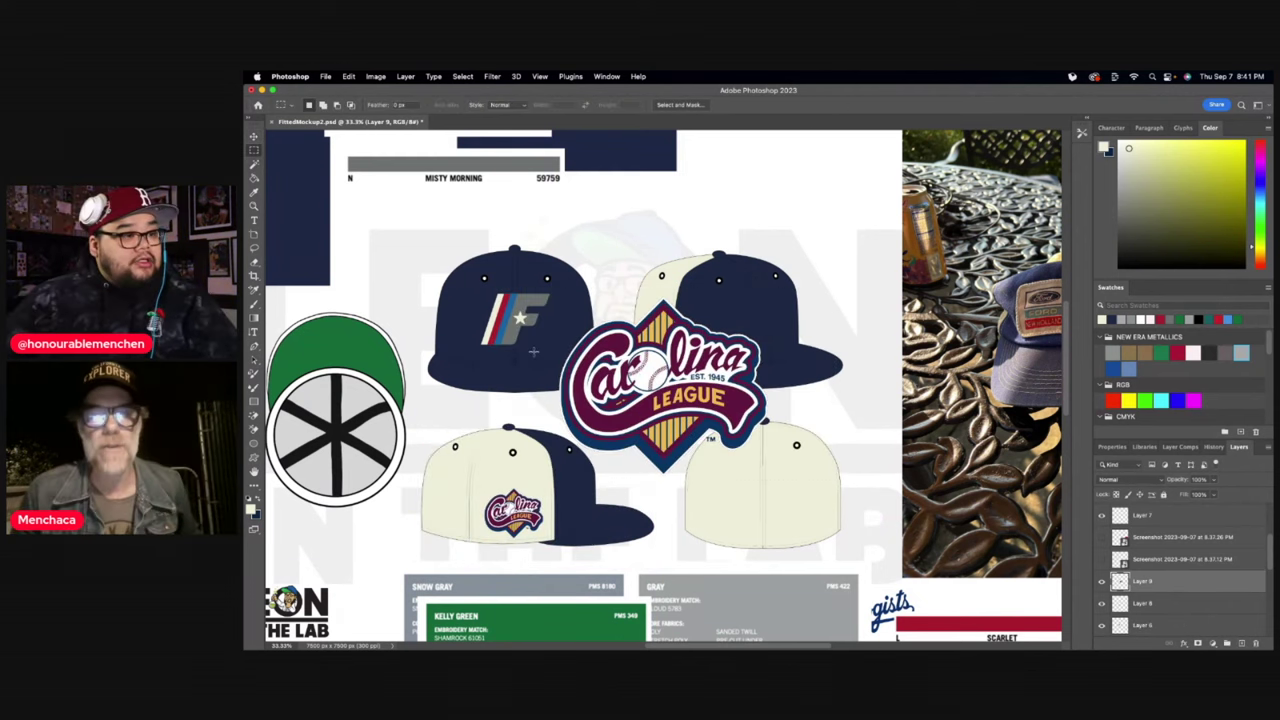
key("v")
left_click_drag(663, 380, 808, 427)
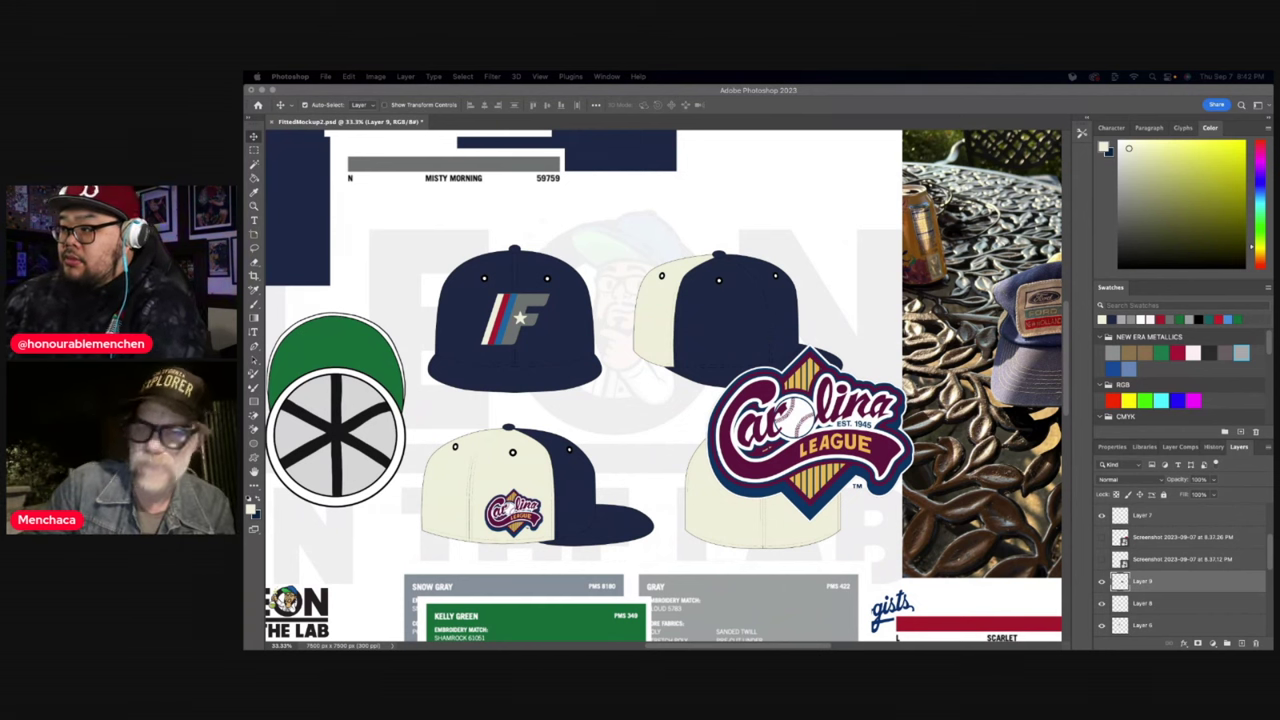
- Paste the woodpecker head logo and enlarge it above the Carolina League logo
key("super+v")
key("super+t")
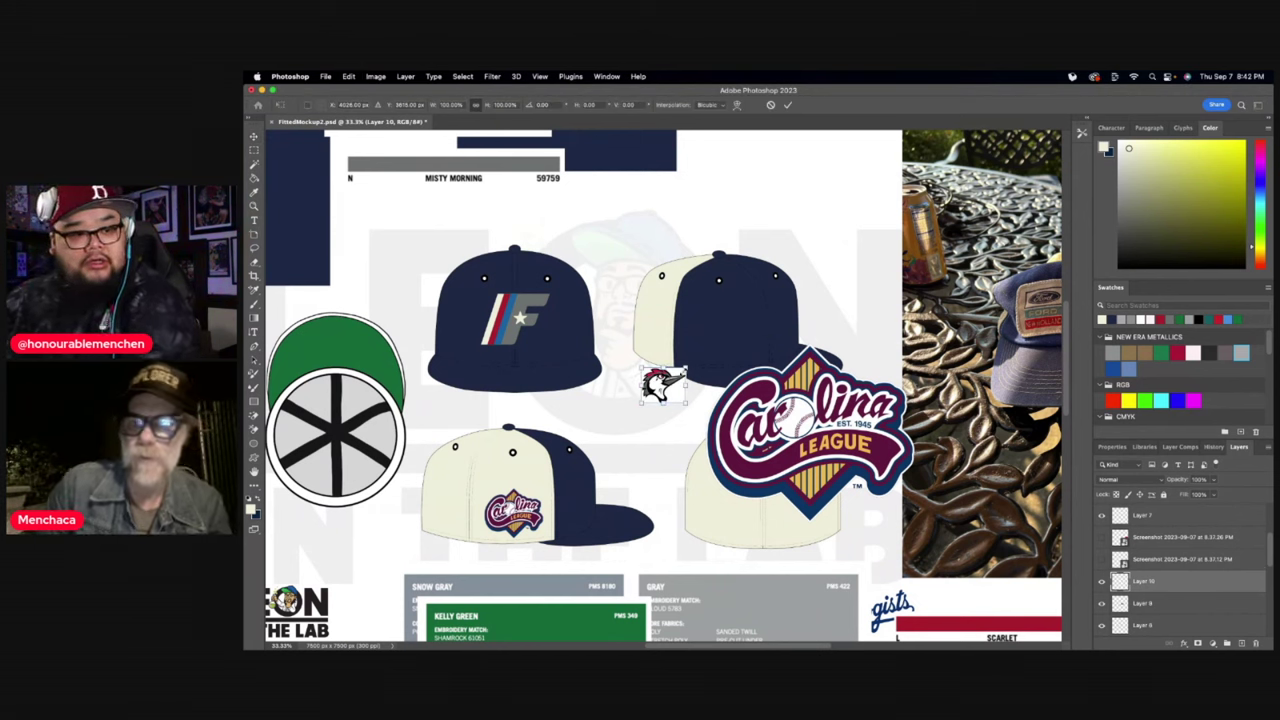
left_click_drag(687, 368, 890, 202)
key("Return")
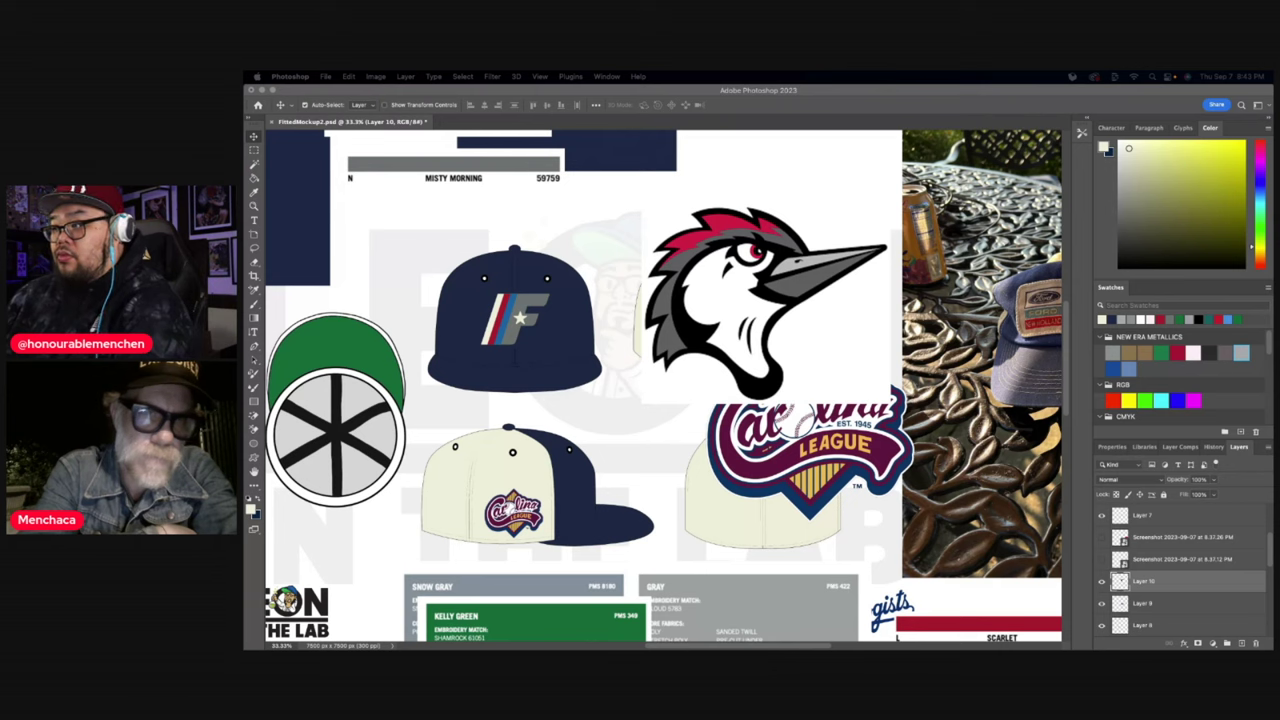
- Bring in the Houston Astros side-patch screenshot and isolate the 2001 Celebrating 40 Years patch as a larger image
left_click_drag(1275, 315, 818, 315)
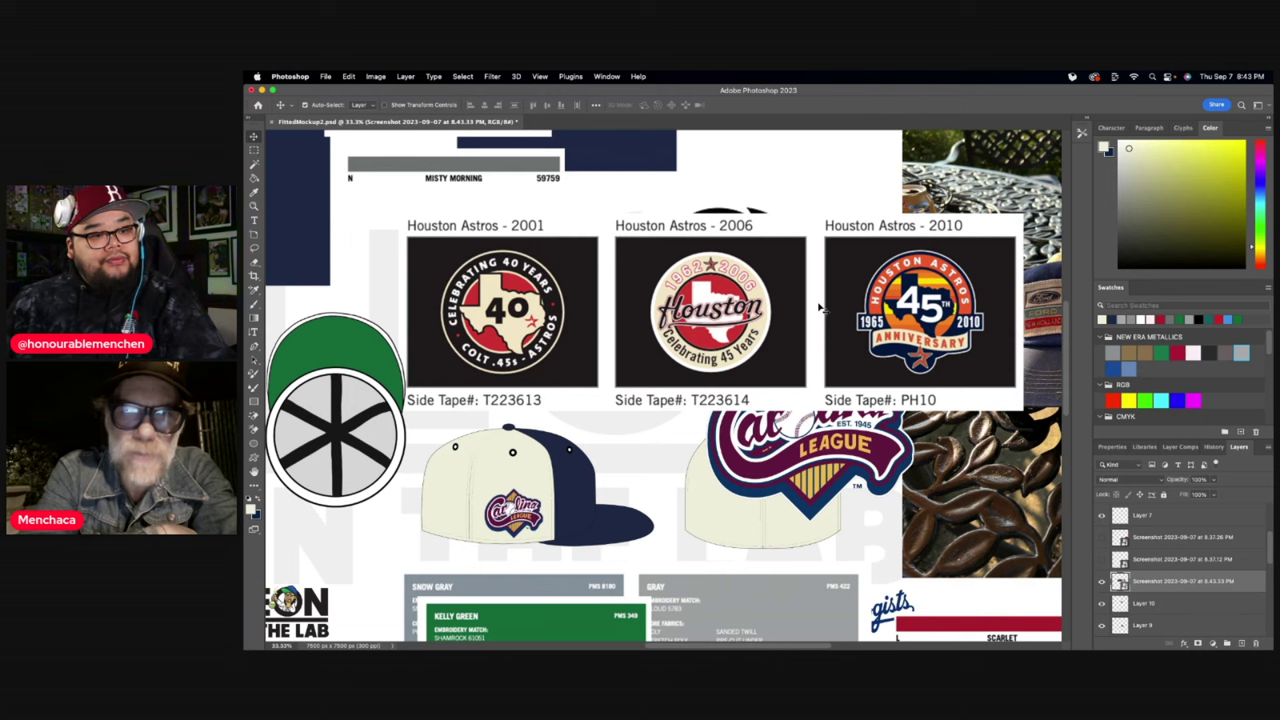
mouse_move(917, 300)
left_mouse_down()
mouse_move(796, 290)
mouse_move(810, 288)
mouse_move(682, 312)
mouse_move(921, 295)
left_mouse_up()
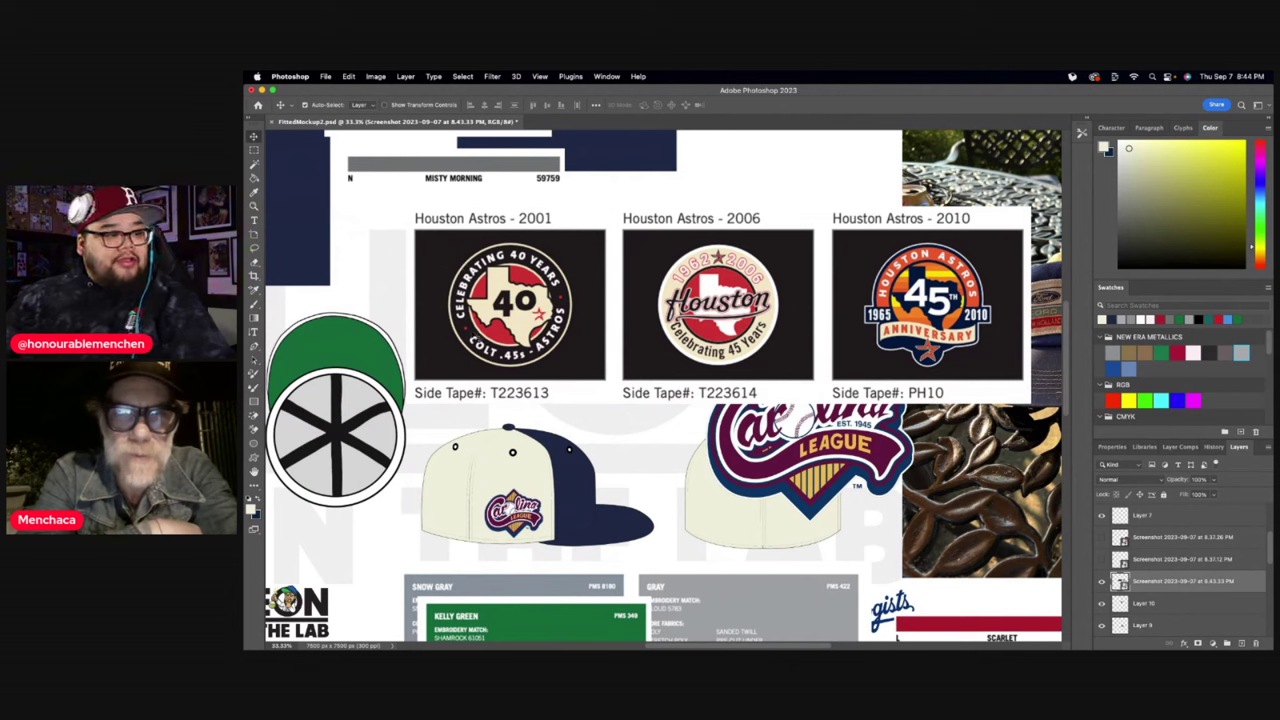
left_click(254, 150)
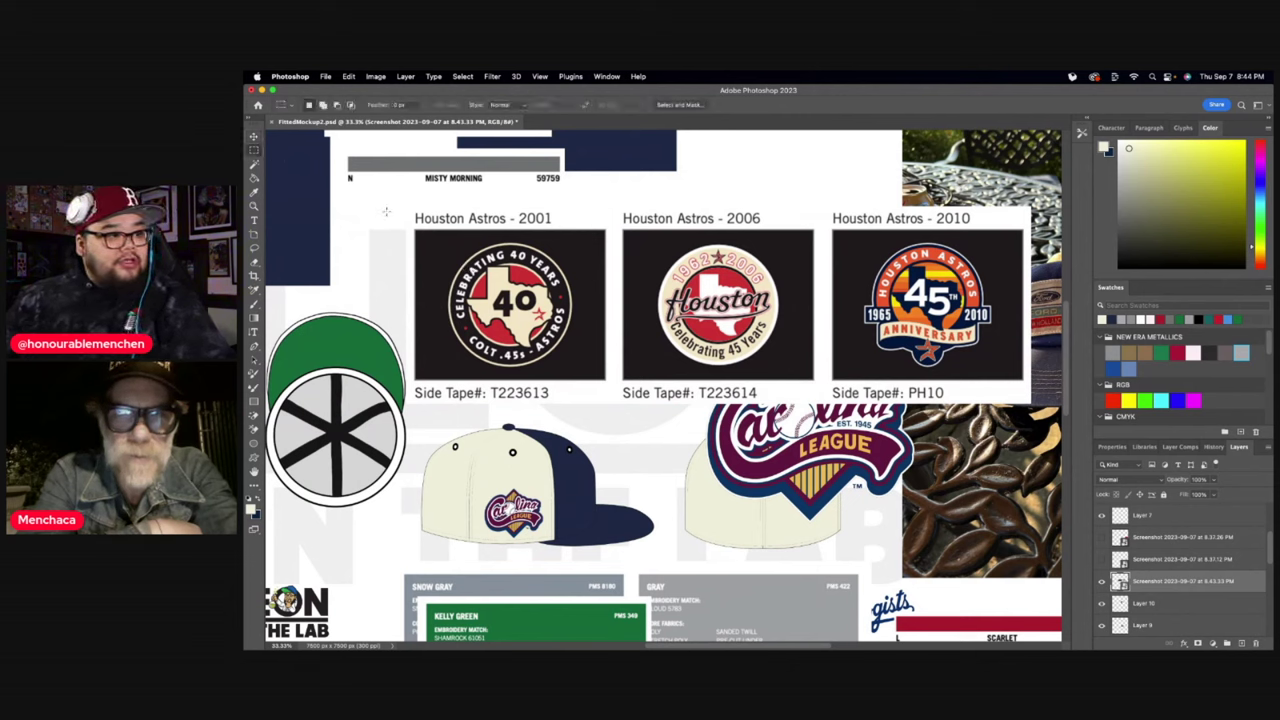
left_click_drag(409, 210, 615, 400)
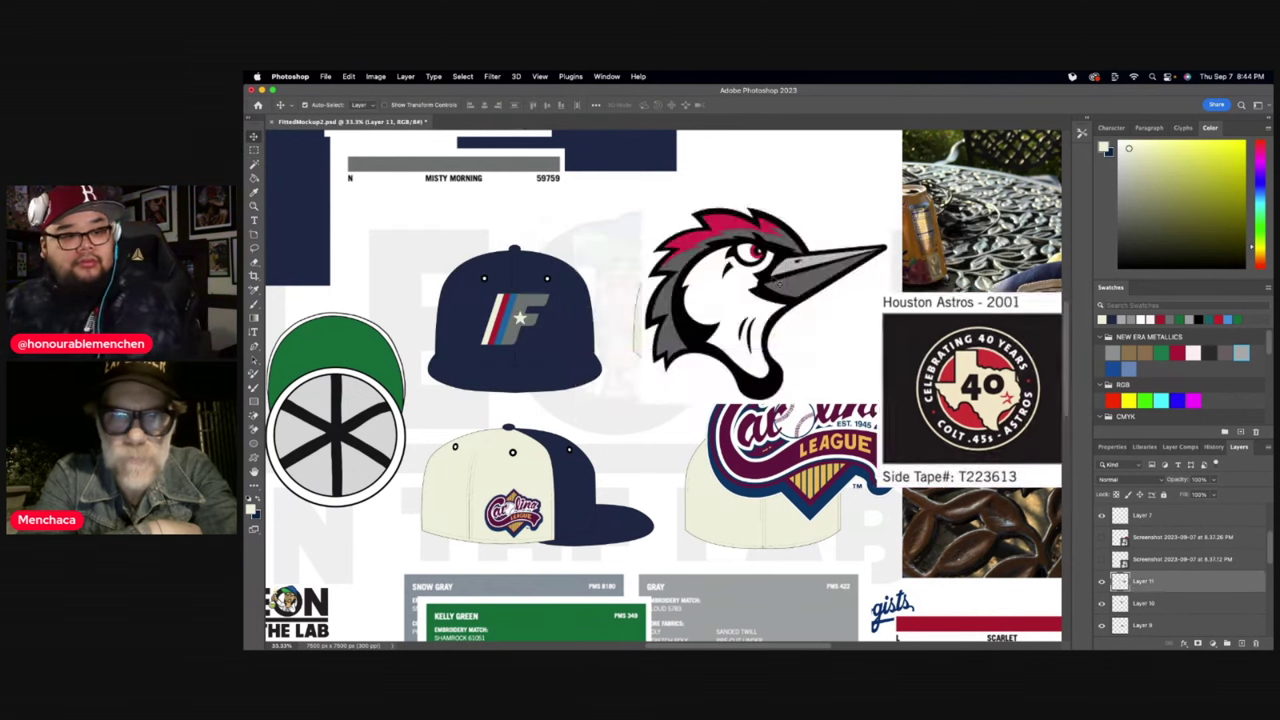
key("super+v")
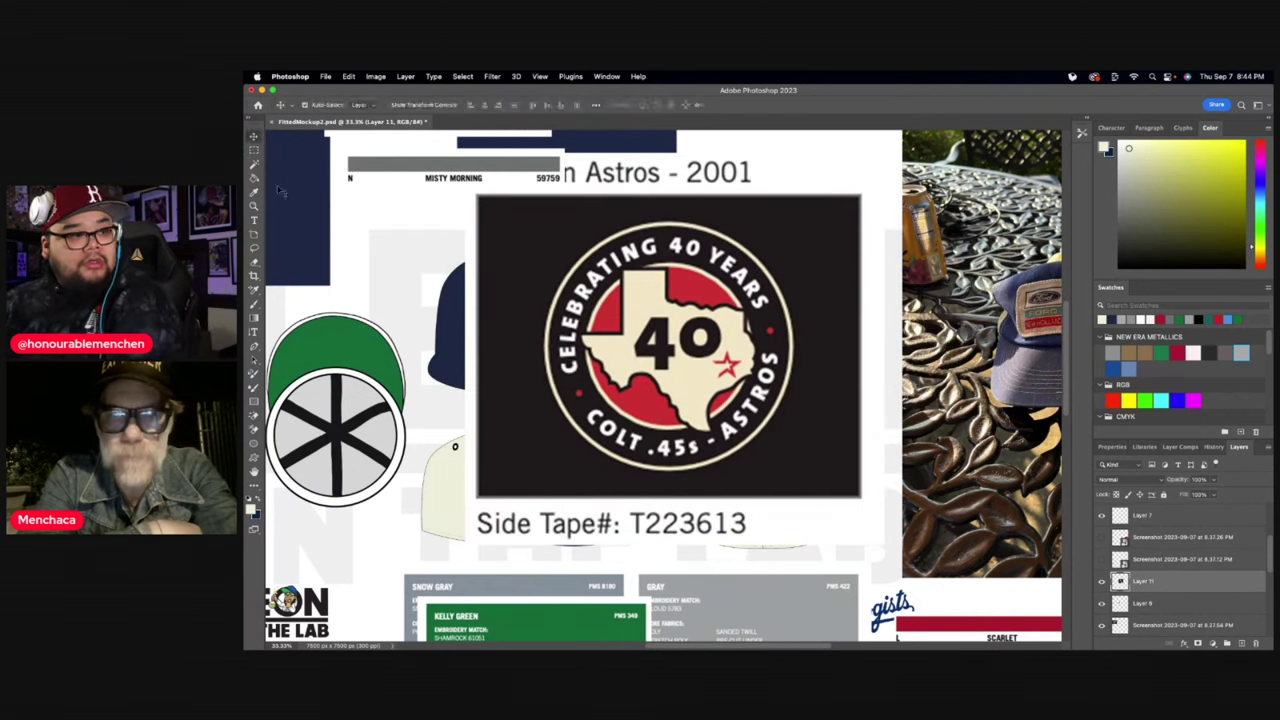
- Recolour the 2001 Astros patch with a navy ring, a grey Texas shape and a navy 40
key("g")
left_click(822, 342)
key("super+z")
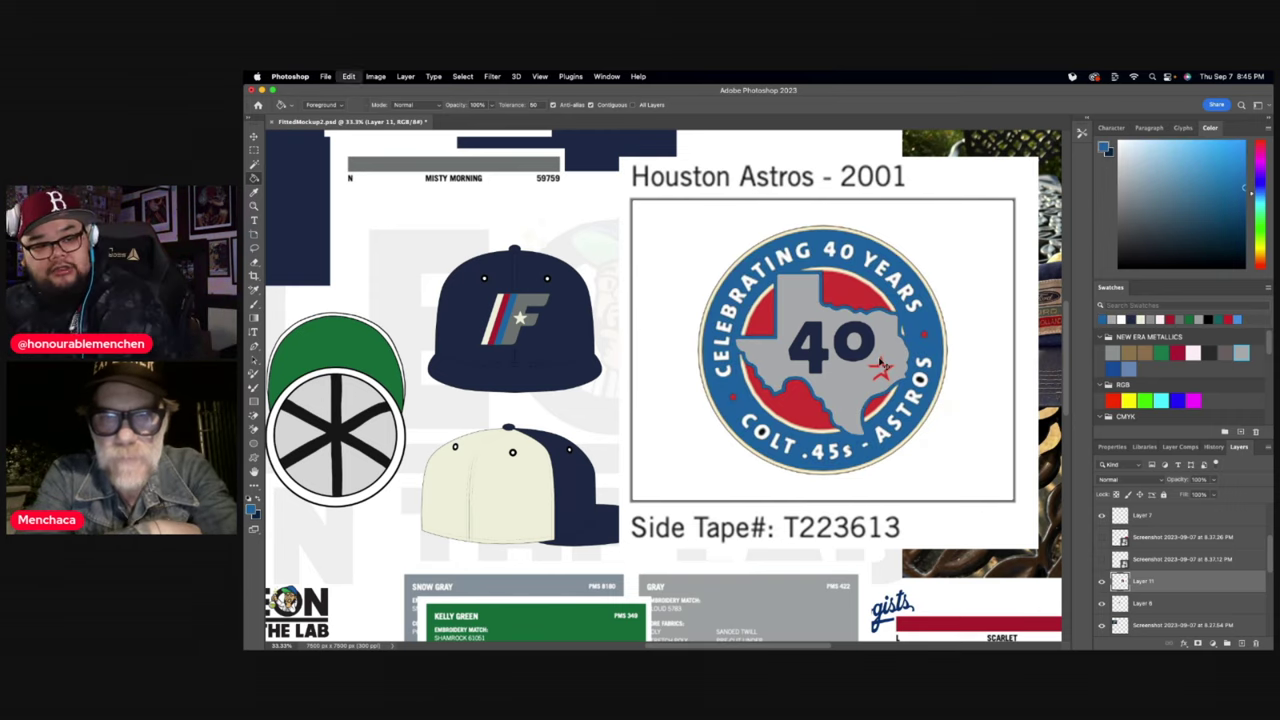
key("super+shift+z")
- Place a small Astros patch on the side-view cap's cream panel and fit a skewed F logo onto the angled cap's front
key("v")
key("super+v")
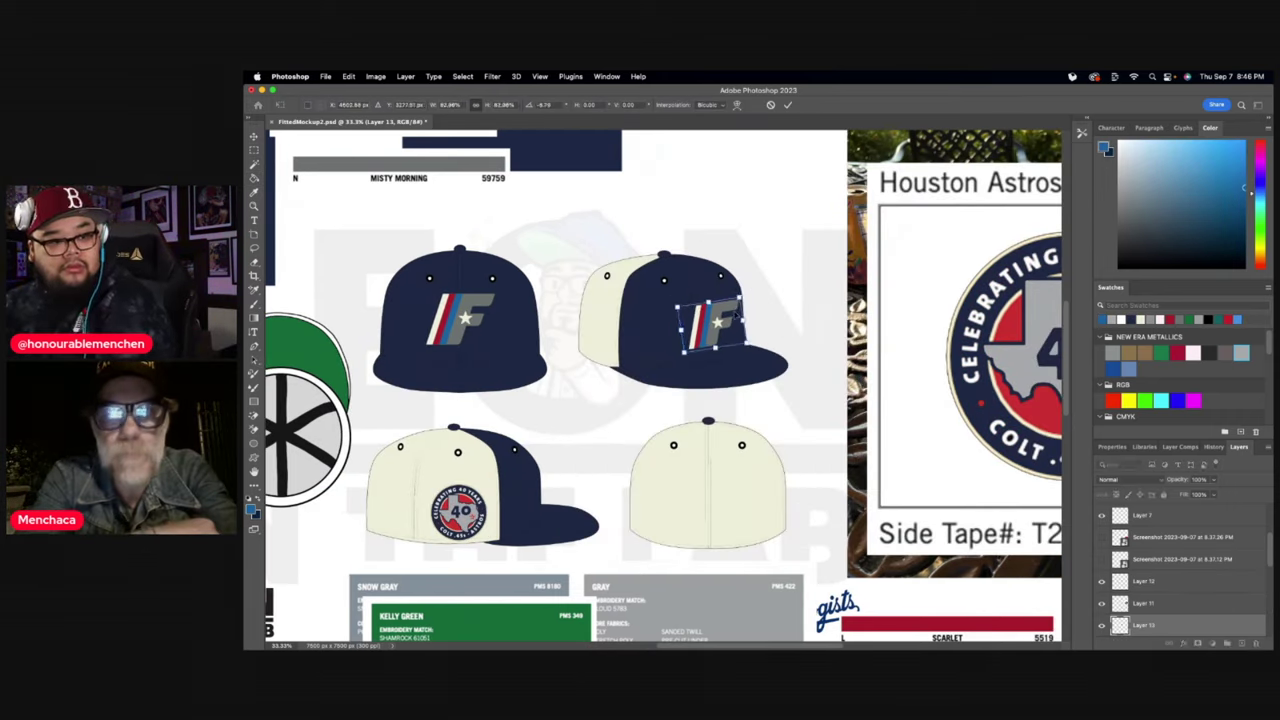
- Paste the Minor League Baseball batter logo and place it small at the base of the back-view cap
key("super+v")
left_click_drag(690, 385, 712, 527)
key("Return")
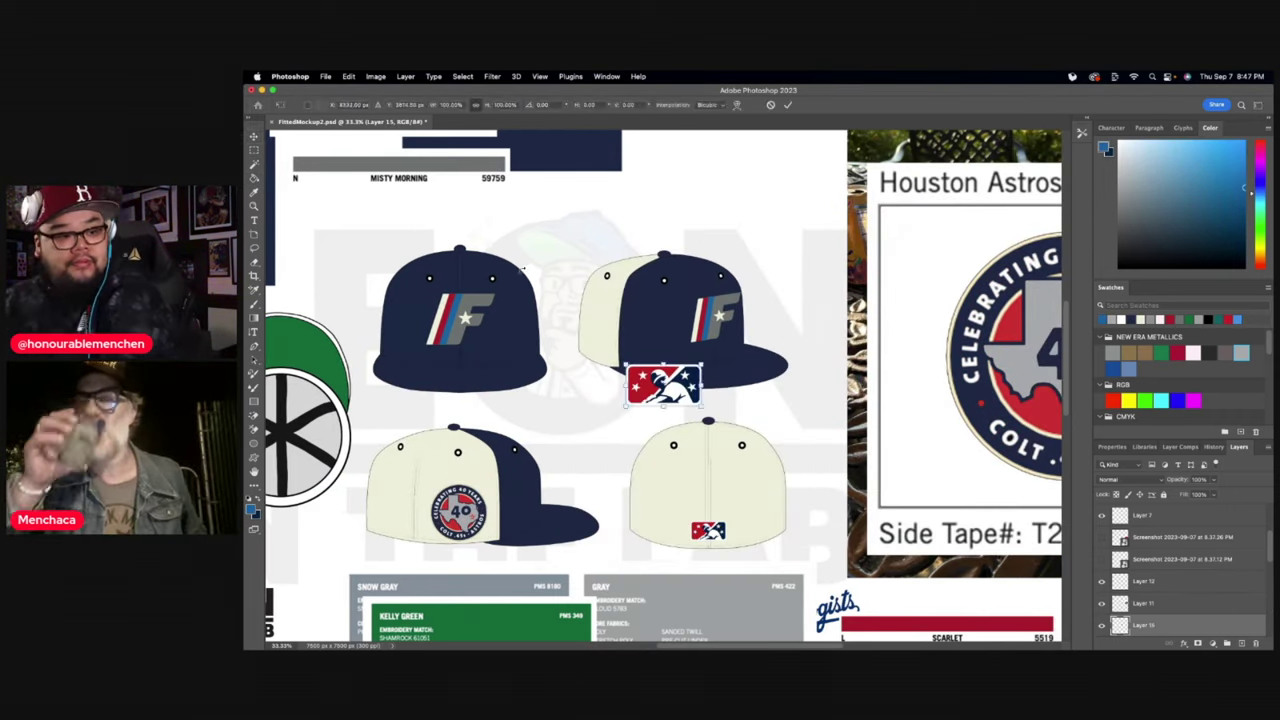
- Paste a large batter logo, place it above the caps and recolour it in red, navy and grey
key("super+v")
key("g")
key("v")
left_click_drag(587, 328, 700, 150)
- Place a small copy of the recoloured batter logo at the base of the back-view cap
key("super+v")
left_click_drag(813, 299, 708, 608)
key("Return")
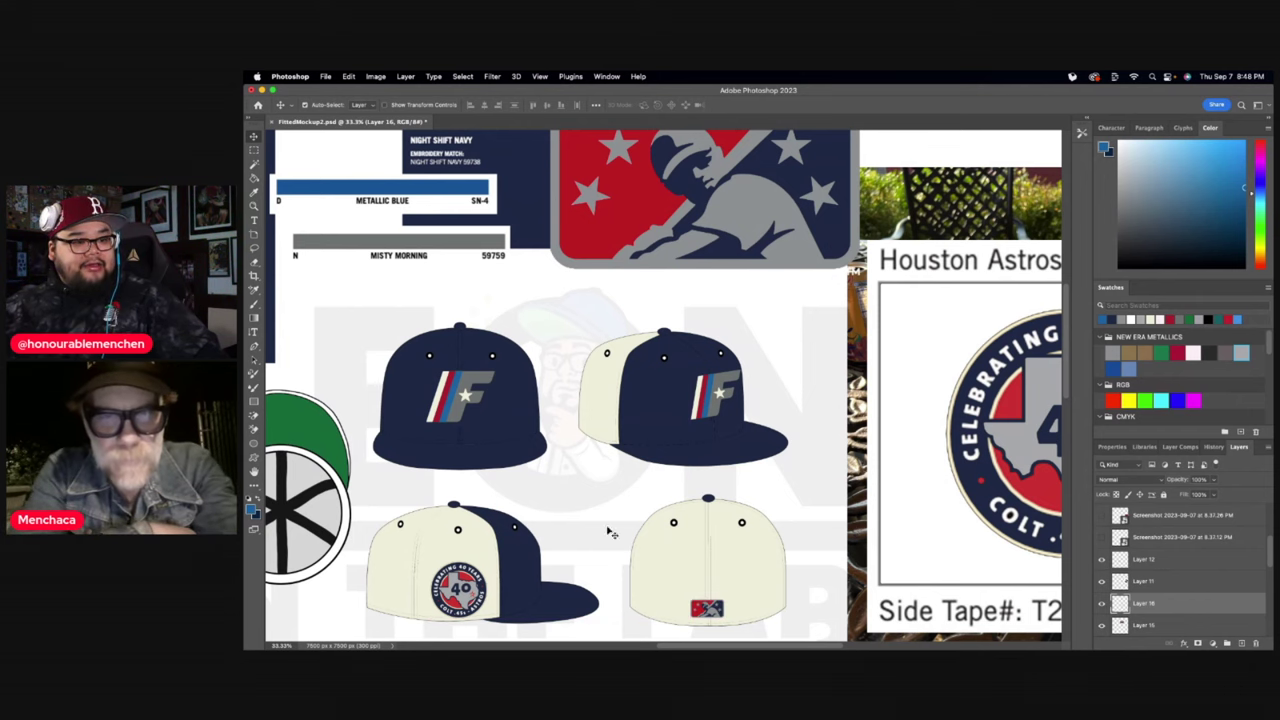
- Move the large 2001 Astros patch image off the hat photo
left_click_drag(935, 401, 954, 466)
left_click_drag(1033, 400, 1071, 290)
- Review the four cap views and the undervisor together, checking the F logo, side patch and batter logo placement
scroll(709, 648, "left", 2)
scroll(709, 648, "left", 5)
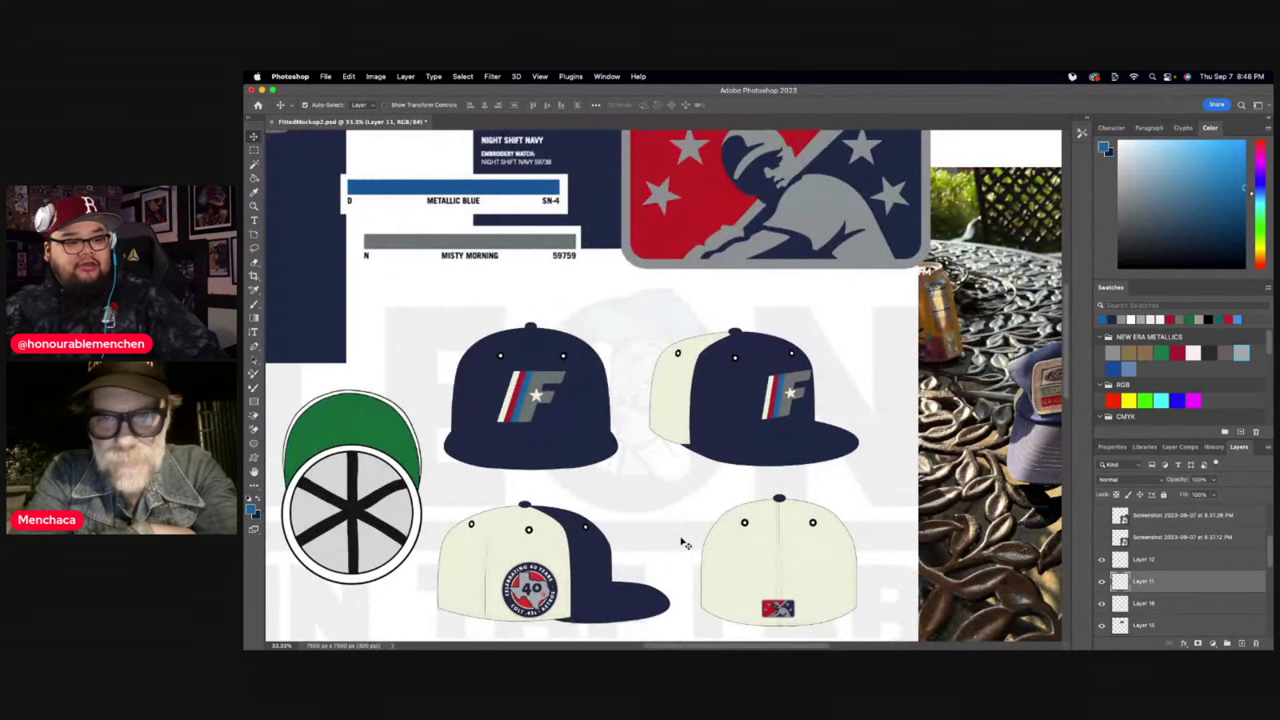
scroll(685, 543, "down", 5)
scroll(686, 540, "up", 2)
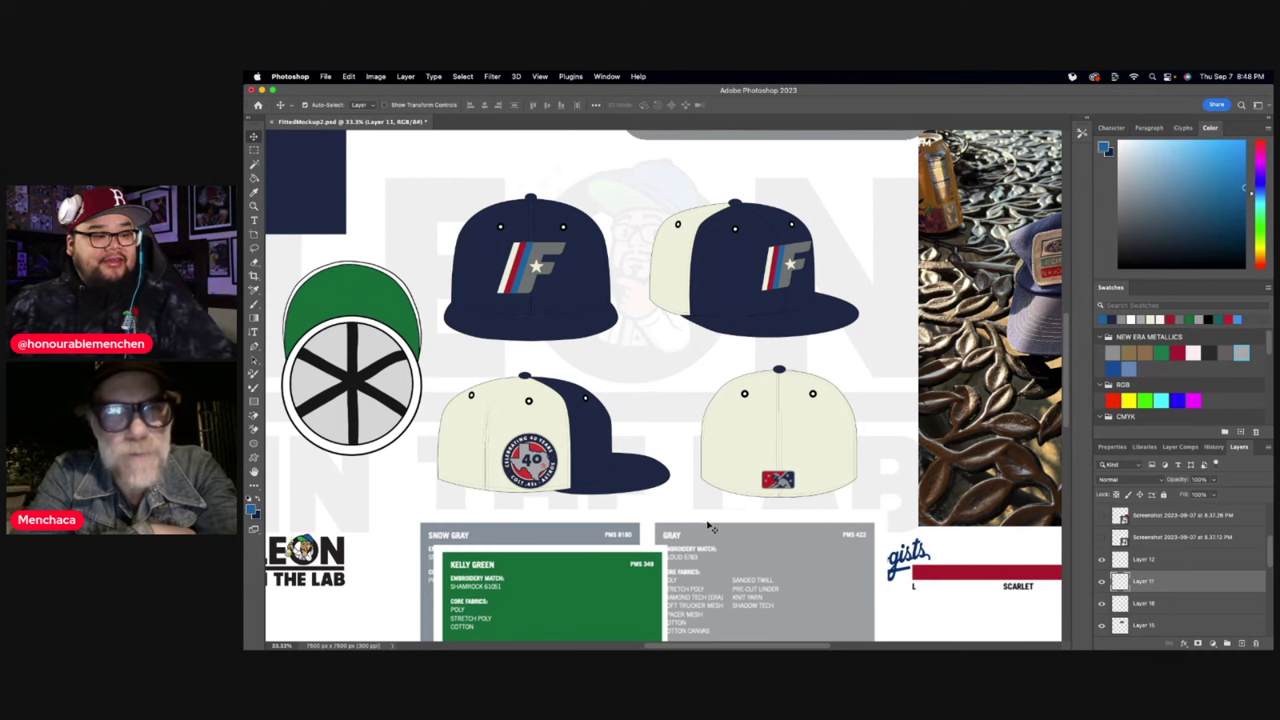
left_click_drag(757, 646, 736, 648)
scroll(770, 590, "up", 3)
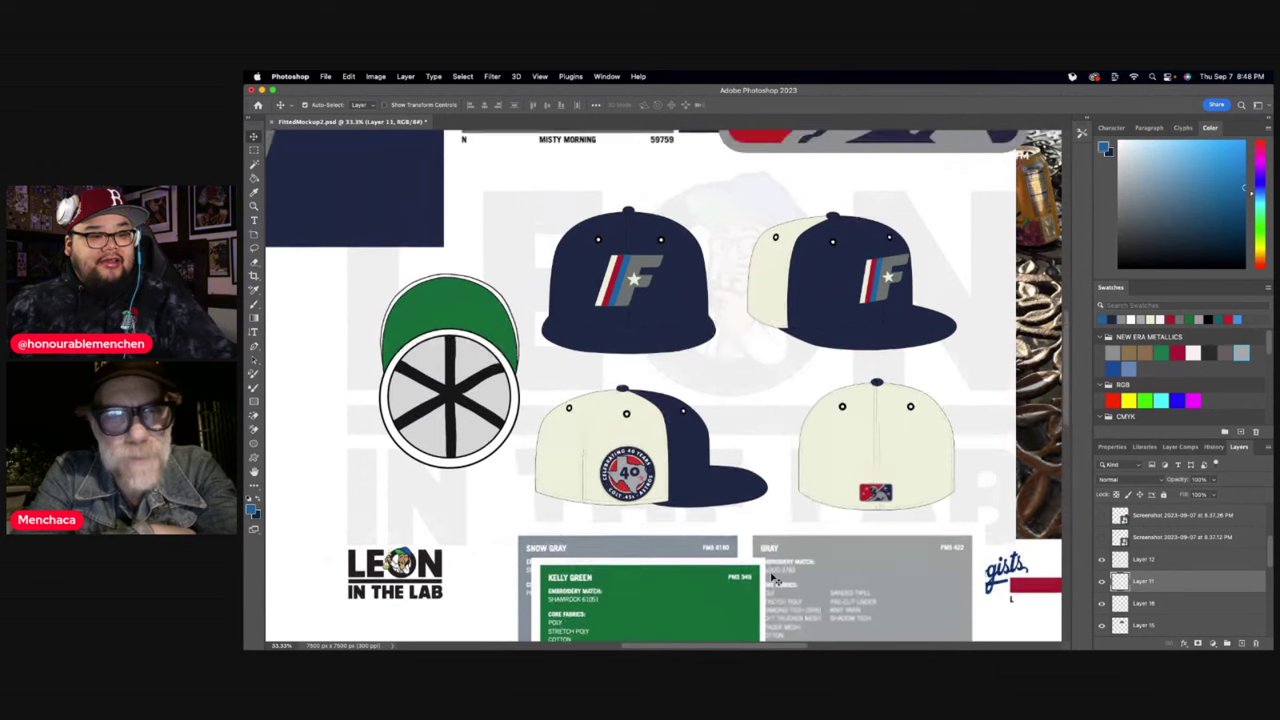
key("ctrl+z")
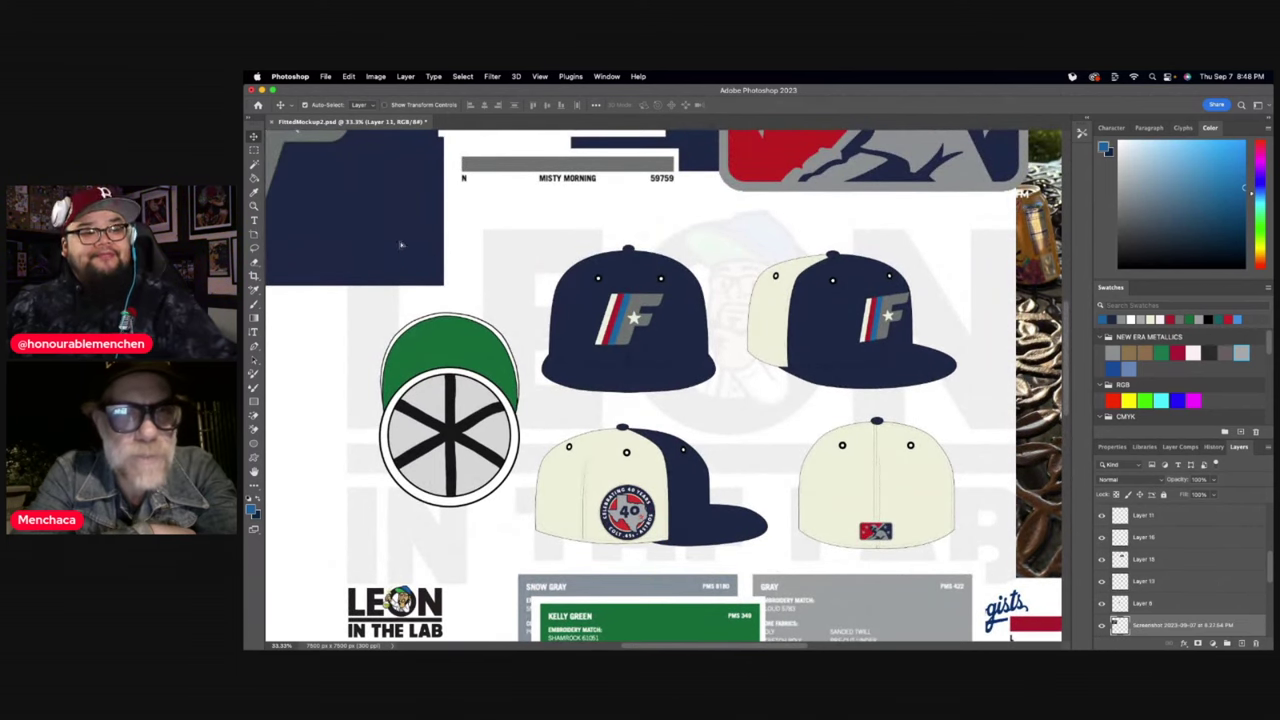
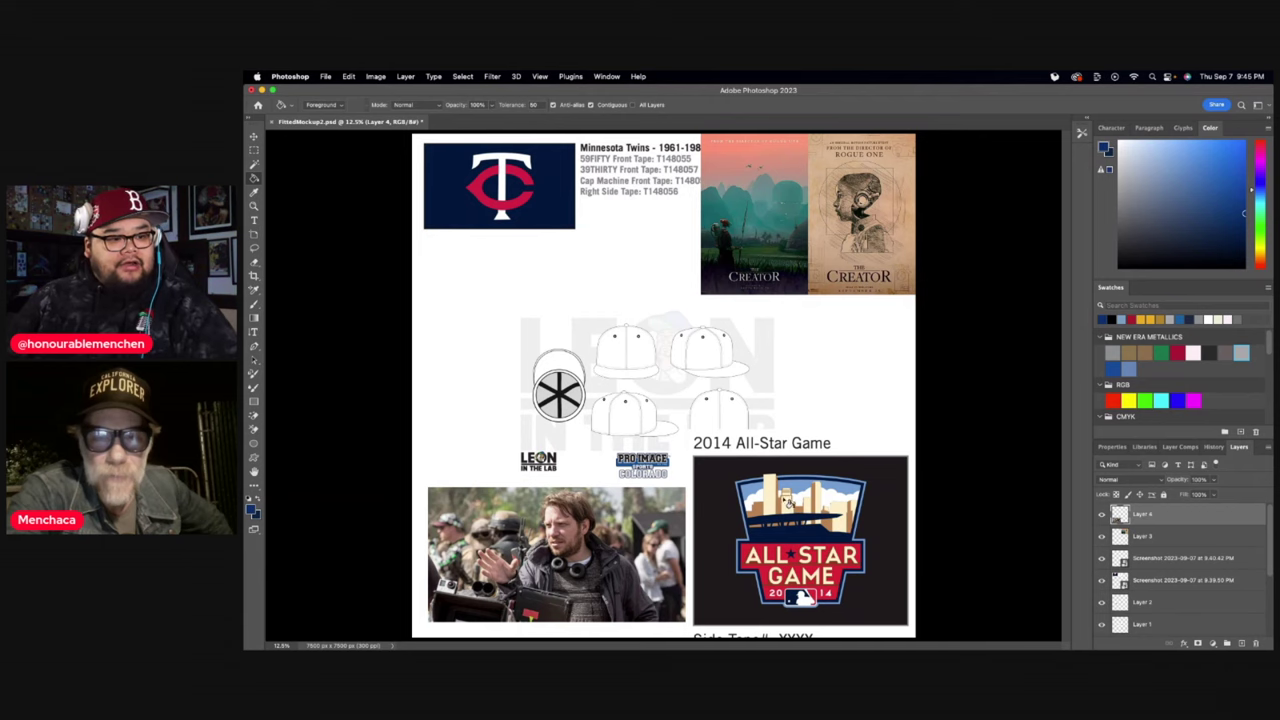
- Fill the empty area of Layer 4 around the film set photo with dark blue
left_click(847, 456)
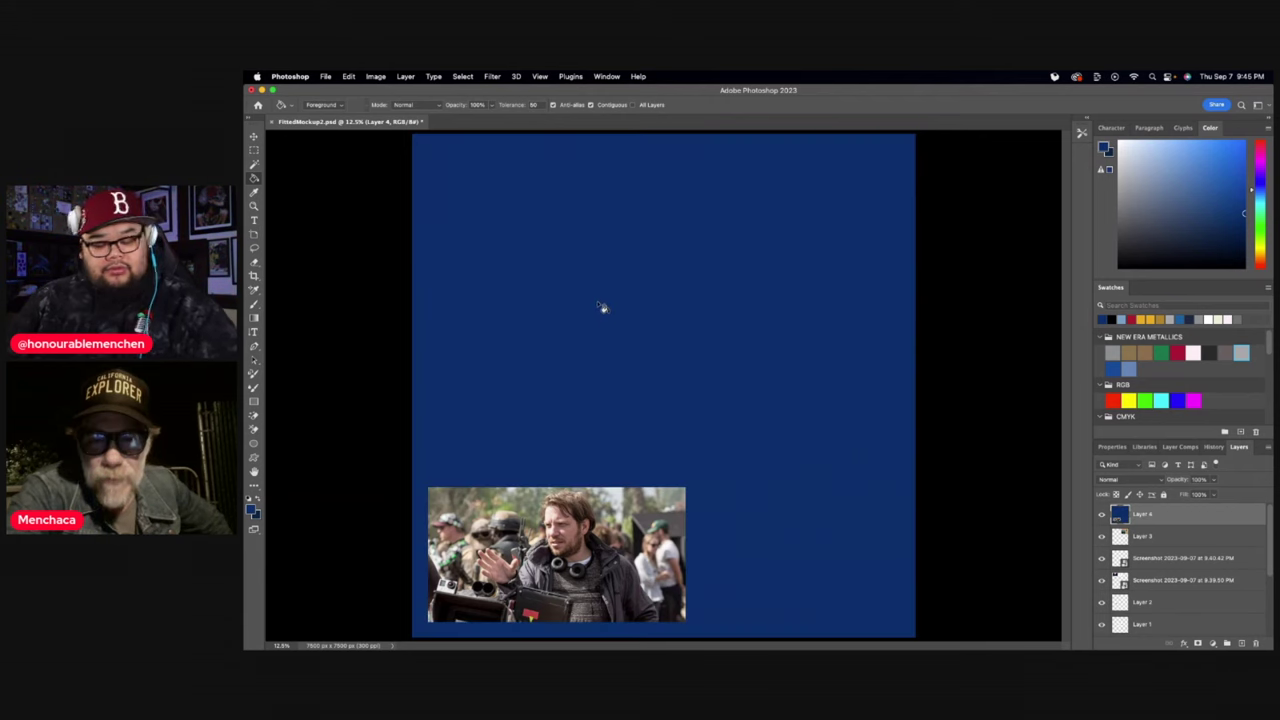
- Undo the dark blue fill and enlarge the 2014 All-Star Game patch image, moved up to the Twins logo
key("super+z")
left_click(254, 136)
left_click_drag(798, 484, 529, 228)
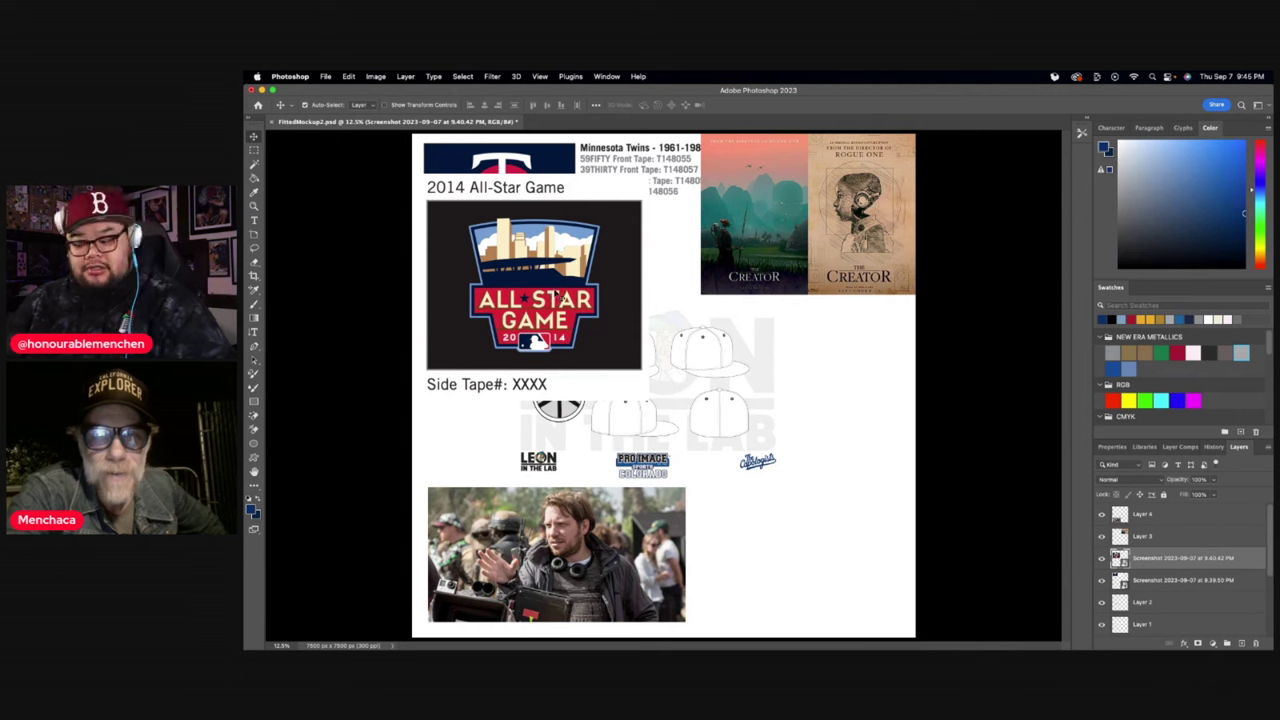
key("super+t")
left_click_drag(650, 400, 833, 500)
key("Return")
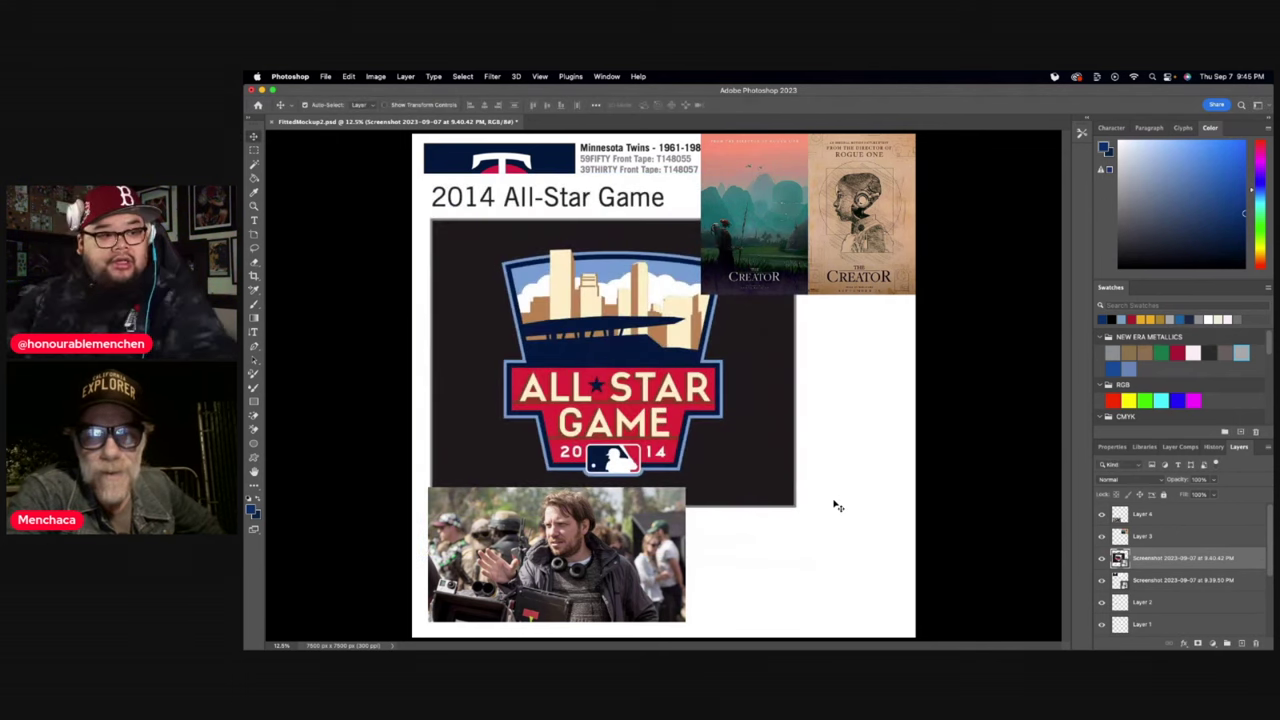
- Rearrange the references with the Twins logo in the canvas corner, The Creator posters opposite it and the All-Star Game patch lower down
left_click_drag(728, 207, 840, 204)
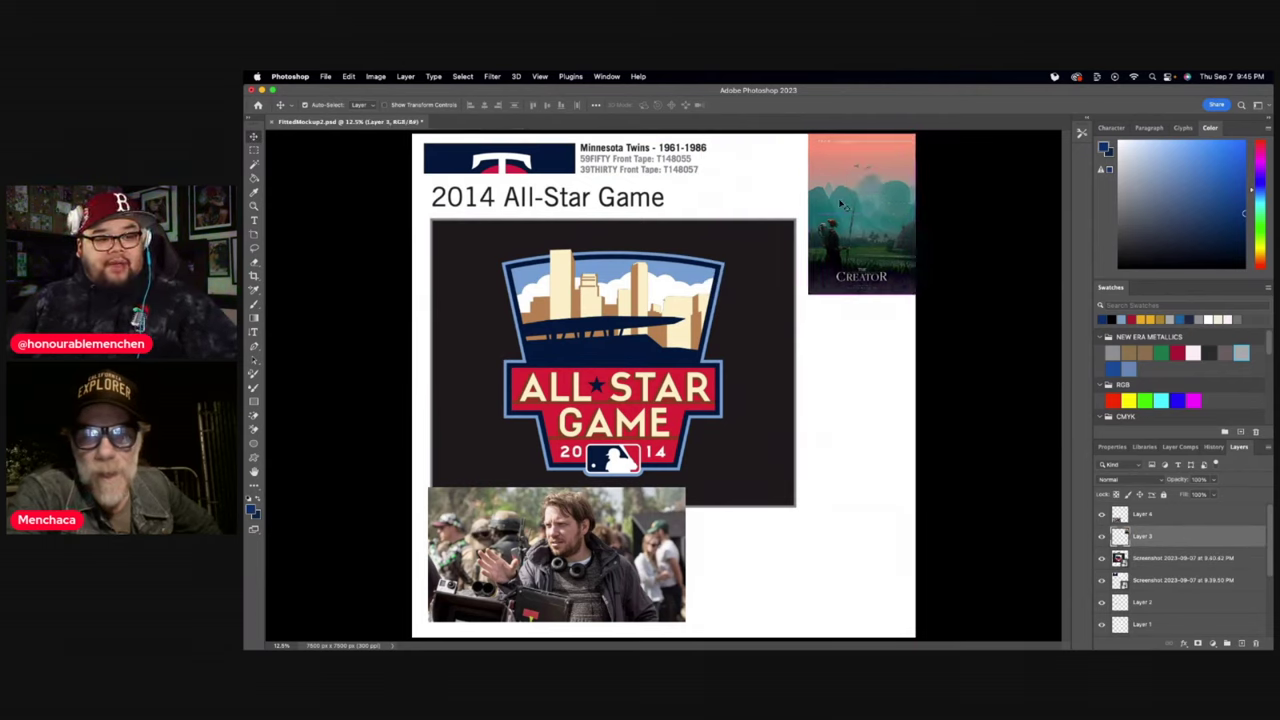
left_click_drag(708, 285, 703, 262)
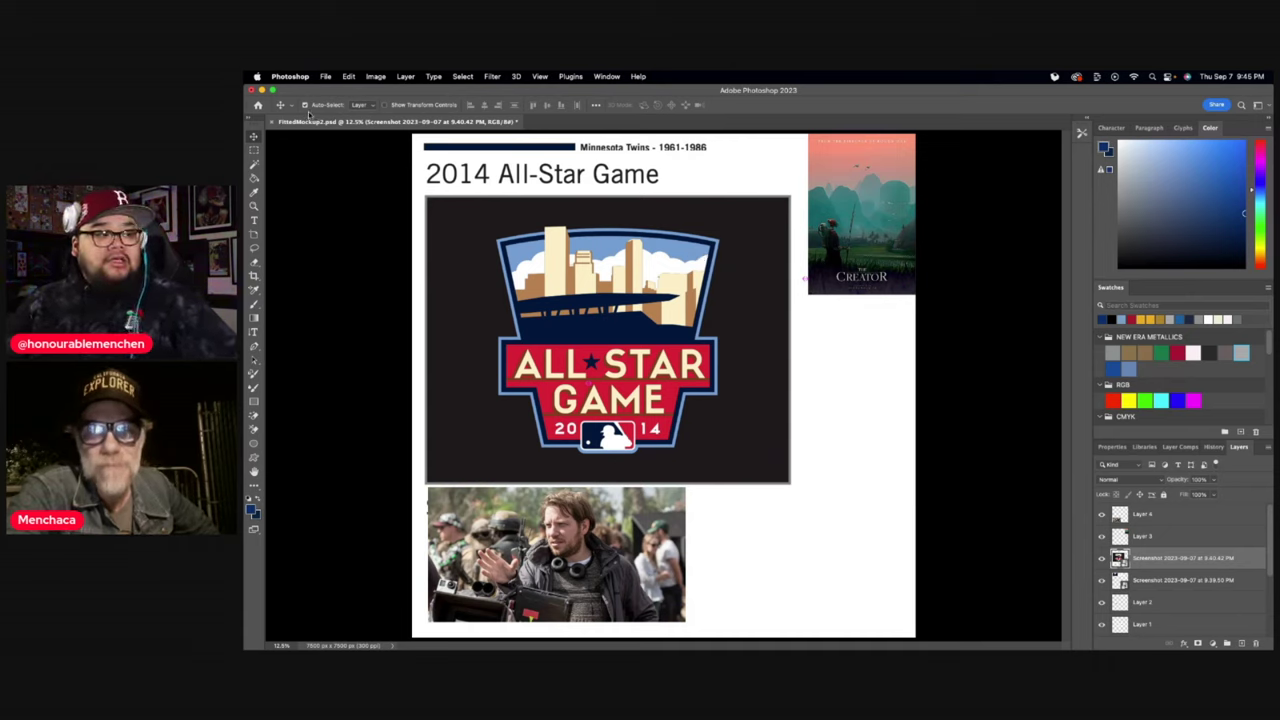
left_click_drag(555, 238, 567, 460)
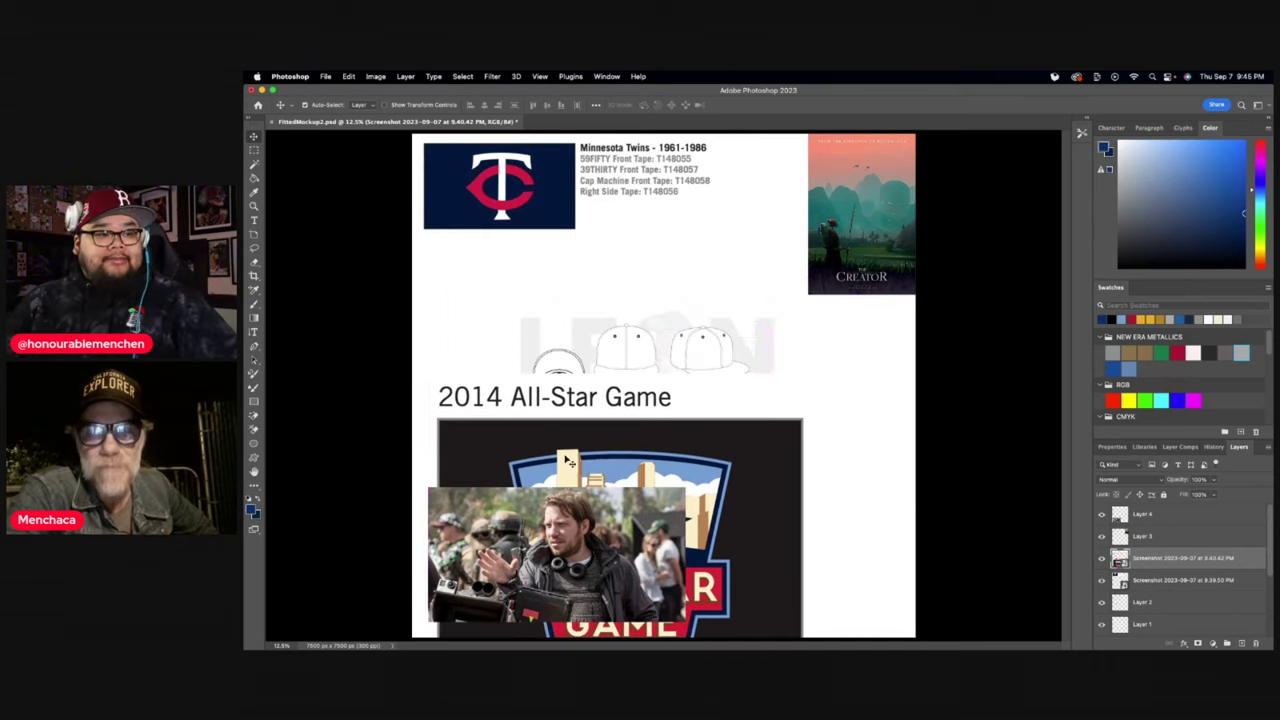
mouse_move(533, 214)
left_mouse_down()
mouse_move(575, 208)
mouse_move(520, 193)
left_mouse_up()
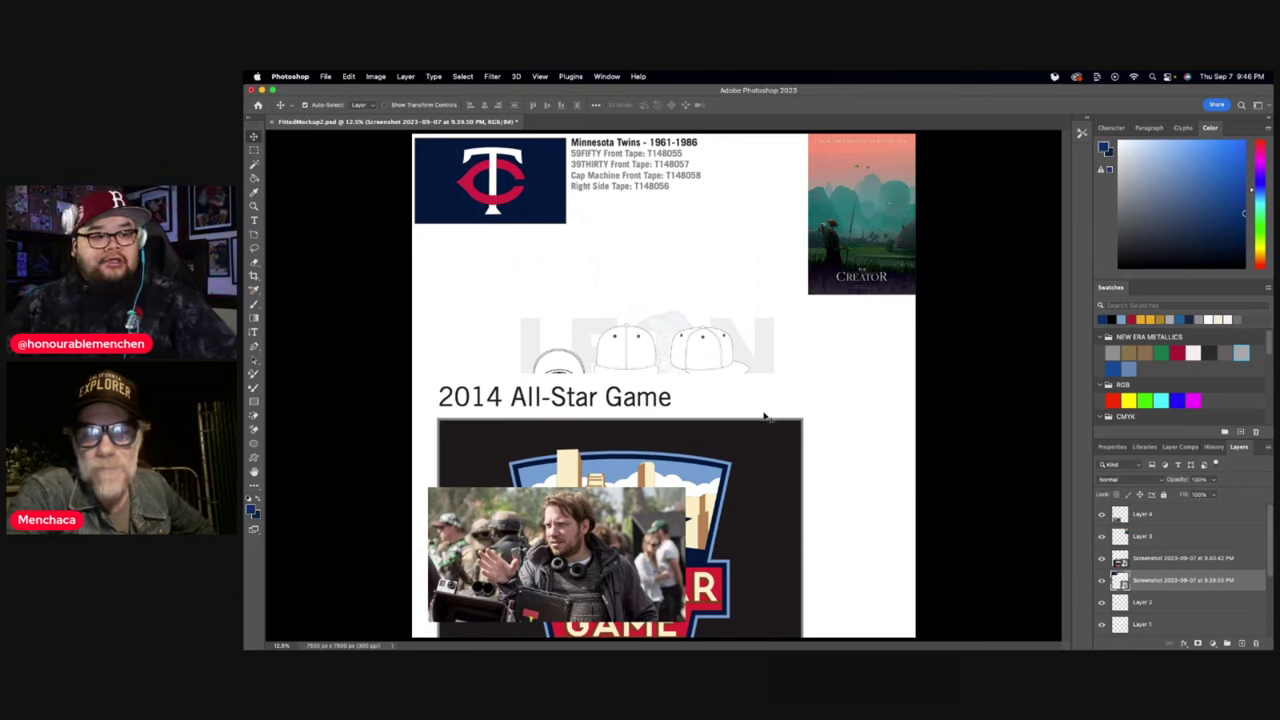
left_click_drag(846, 258, 735, 263)
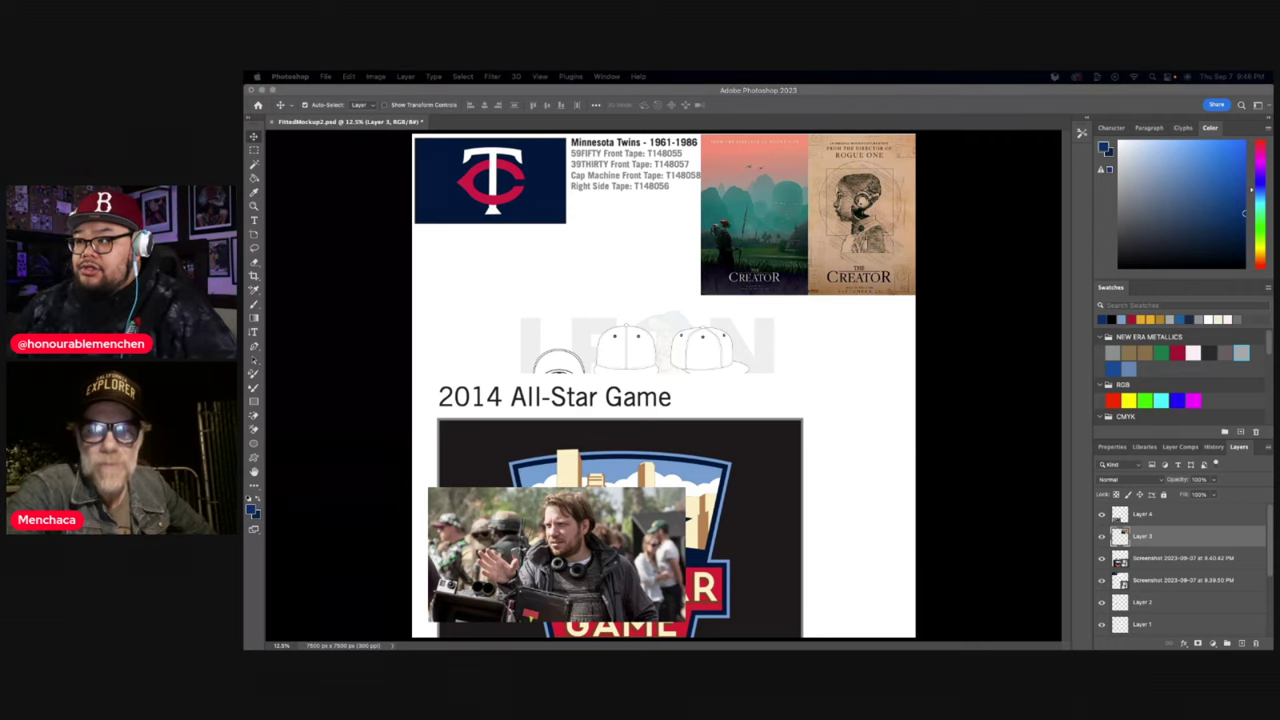
- Place the Hunter Flame Orange, Peach and Titlewave fabric chips and the Metallic Red thread chip around the Twins logo reference
left_click_drag(643, 380, 592, 276)
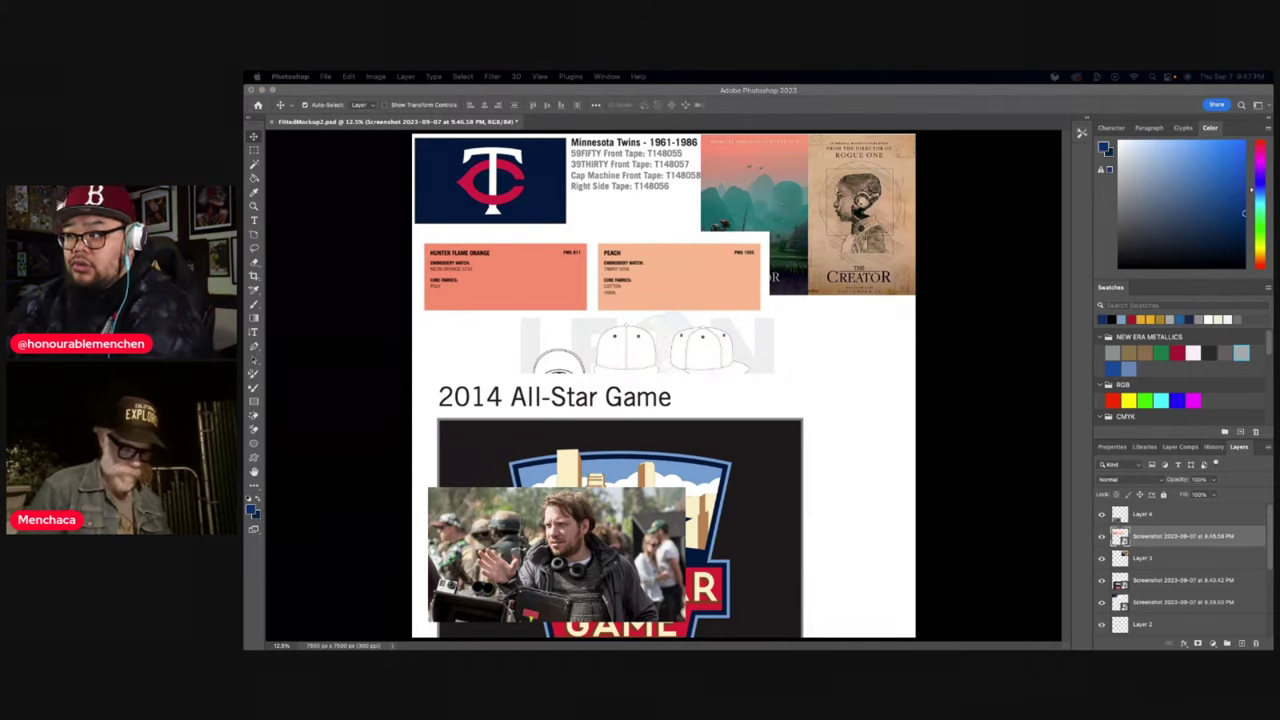
left_click_drag(1220, 610, 663, 385)
scroll(822, 189, "up", 2)
left_click_drag(529, 500, 670, 234)
key("m")
left_click_drag(437, 342, 670, 460)
key("v")
left_click_drag(520, 330, 700, 370)
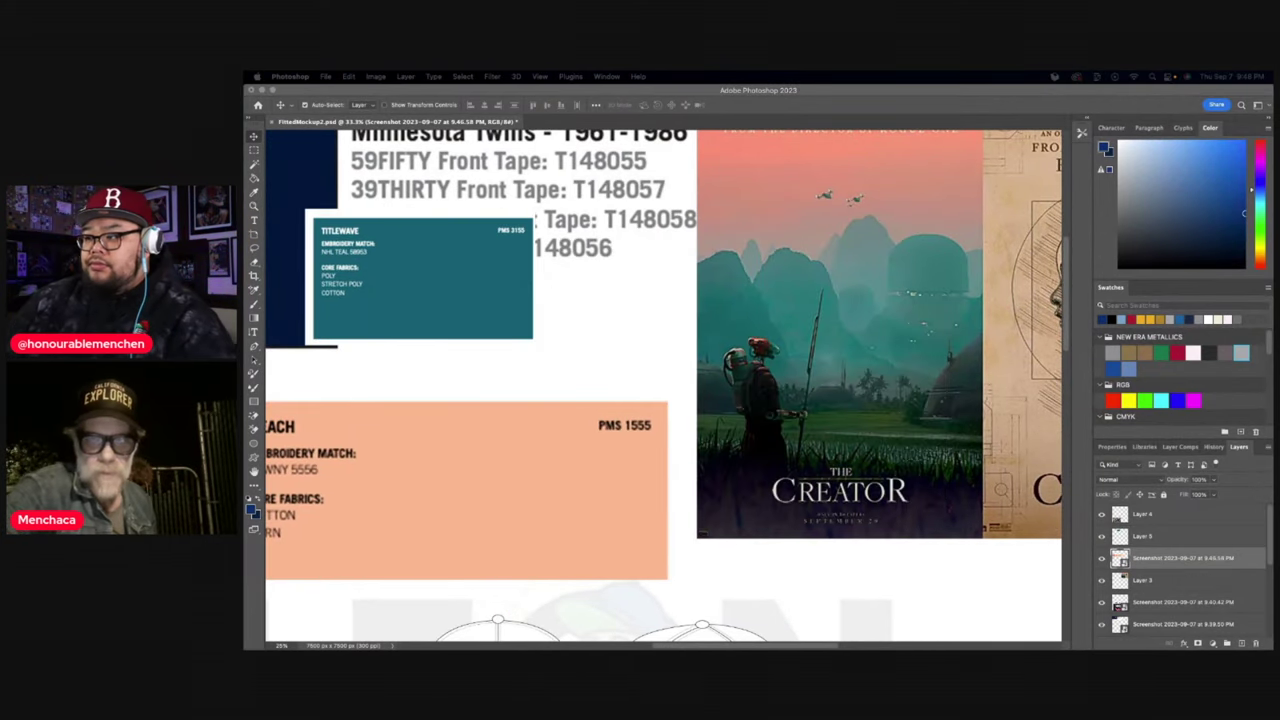
left_click_drag(1220, 610, 493, 385)
key("Return")
- Try black on Layer 1's front-view cap and on the crown and visor of the upper side-view cap
scroll(600, 450, "down", 10)
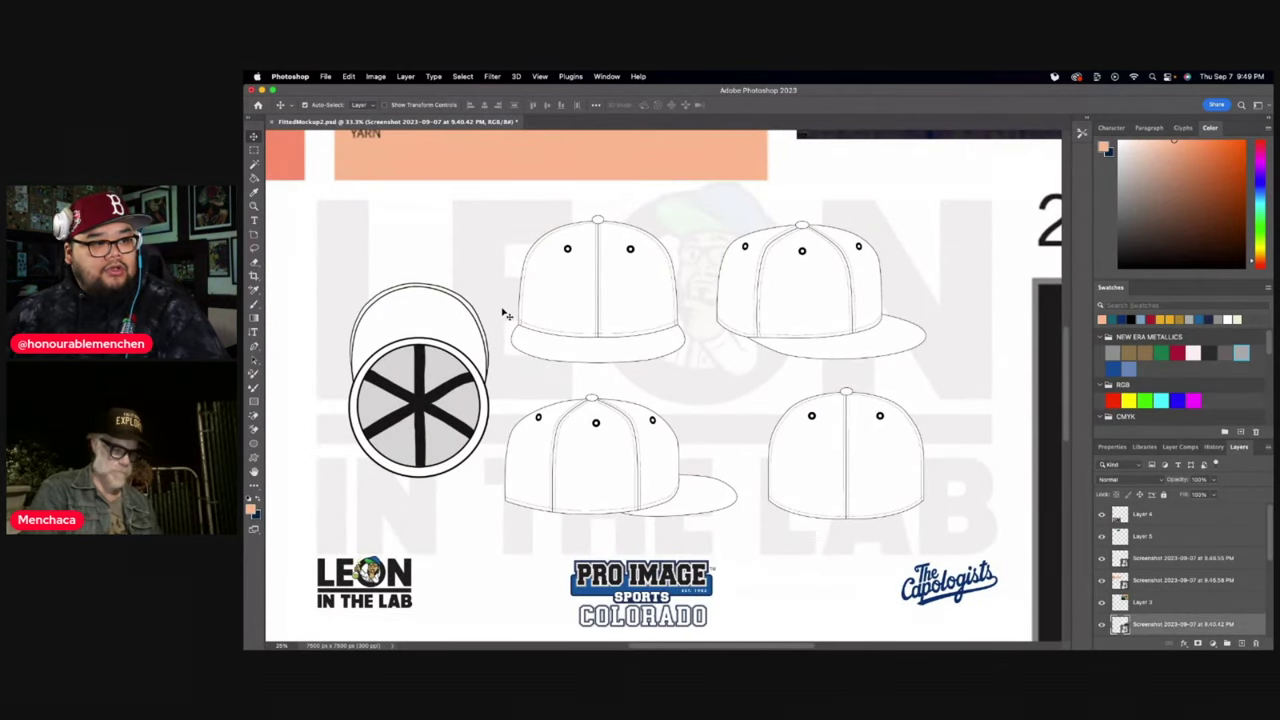
left_click(531, 303)
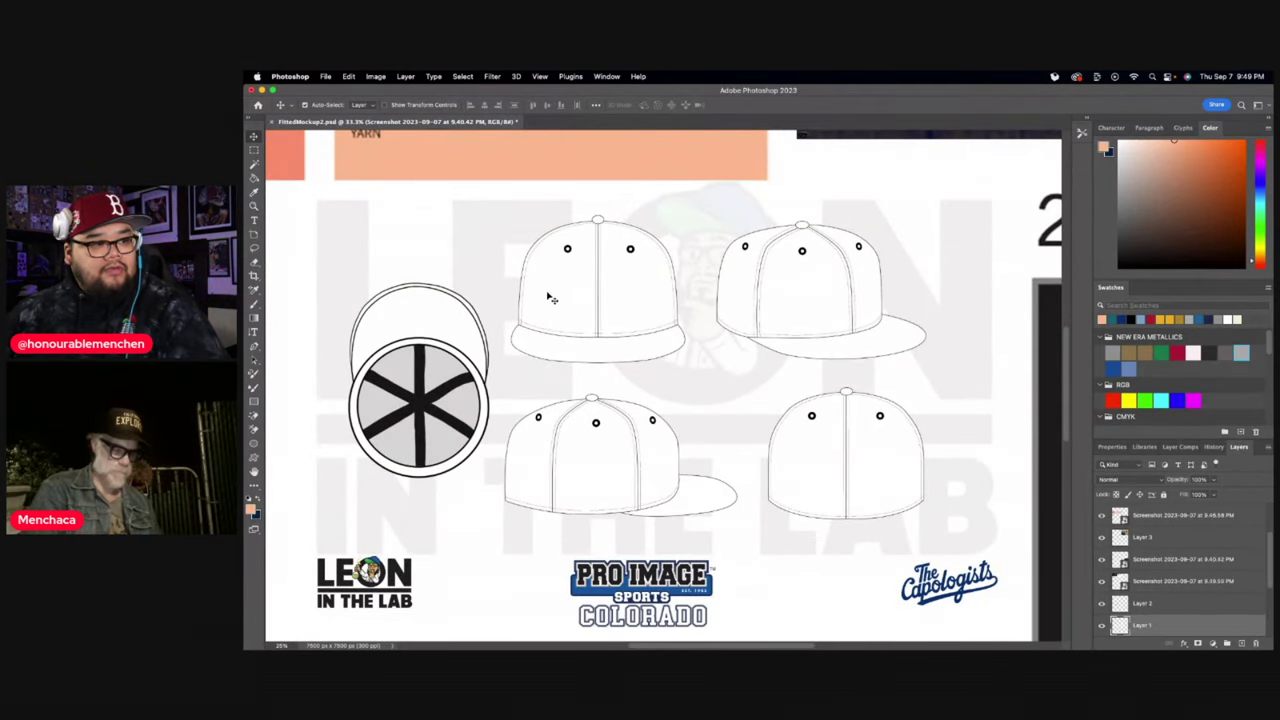
left_click(254, 177)
left_click(300, 200)
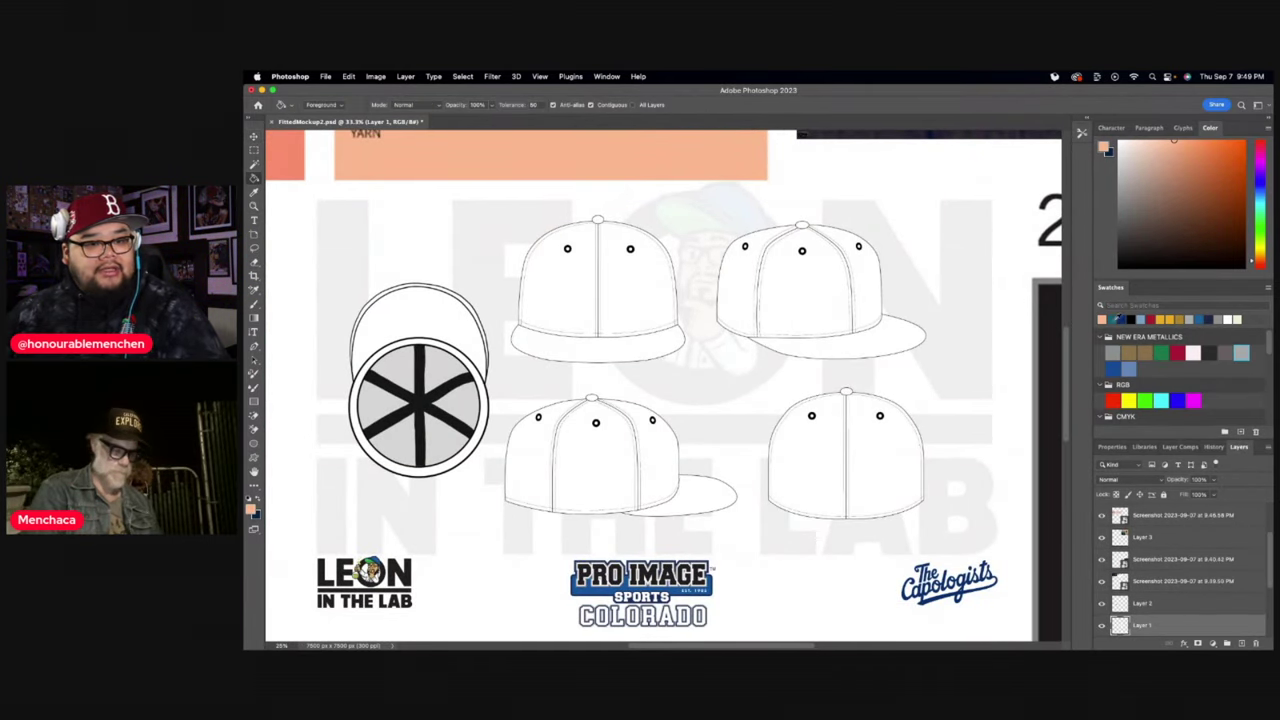
left_click(1131, 319)
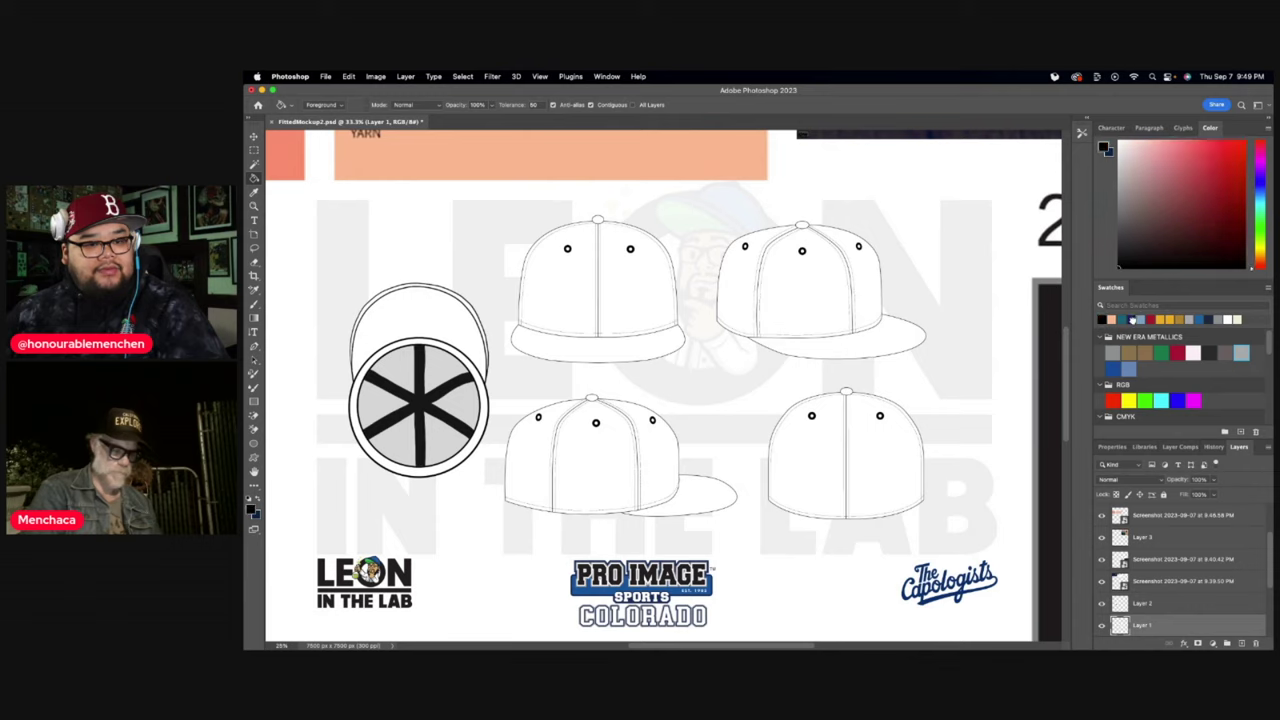
left_click(586, 311)
left_click(647, 313)
left_click(659, 342)
left_click(765, 302)
left_click(815, 286)
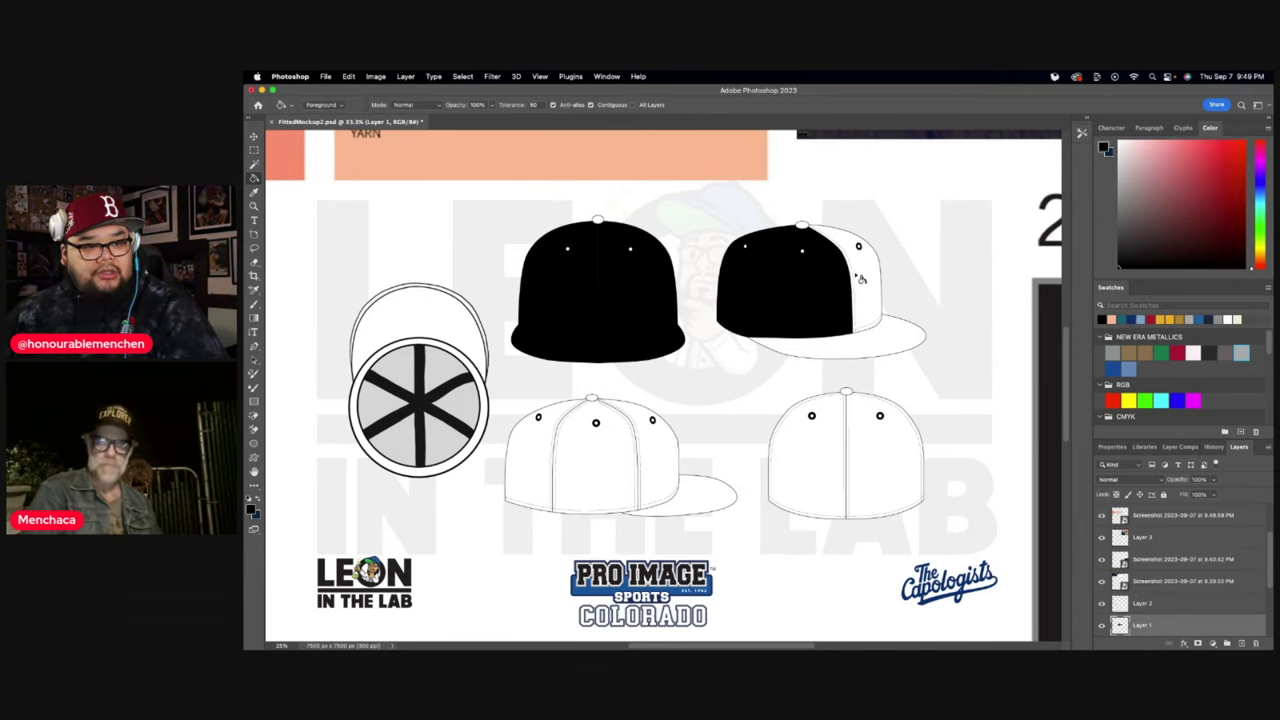
left_click(860, 279)
left_click(880, 338)
scroll(586, 343, "up", 5)
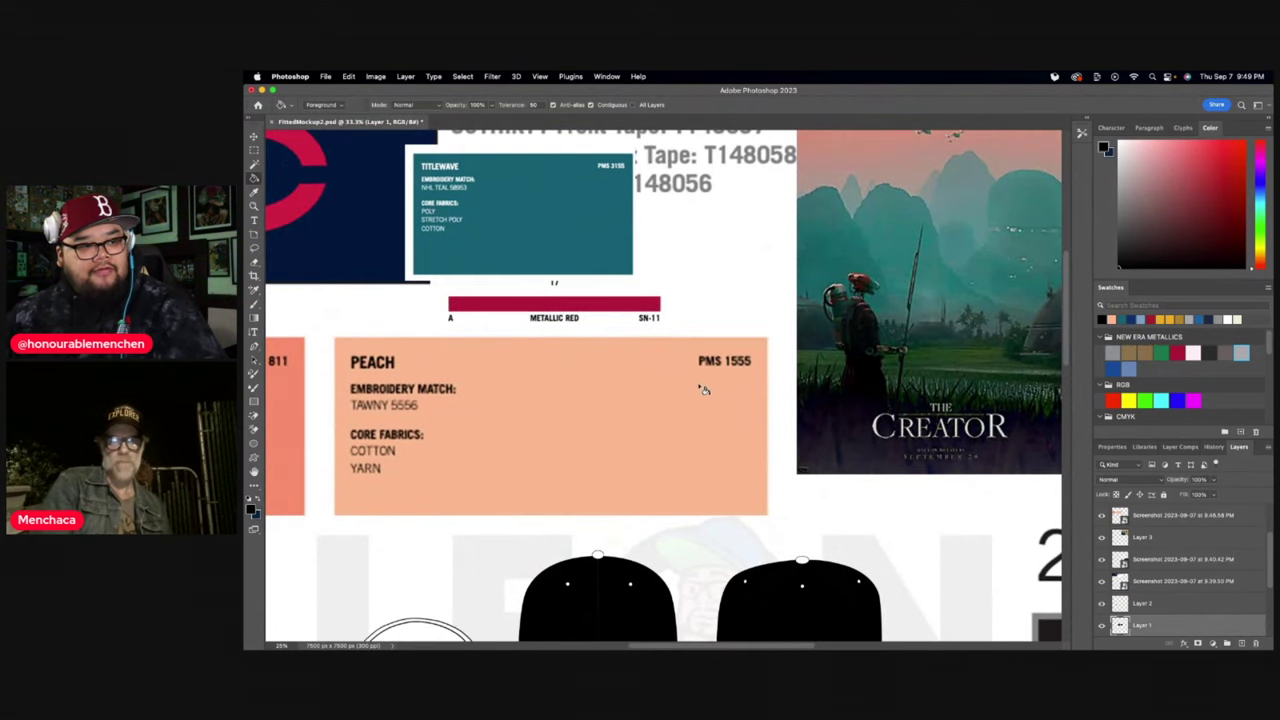
- Try Titlewave teal on the crowns of all four cap views and on the front and lower side-view visors
scroll(706, 398, "down", 5)
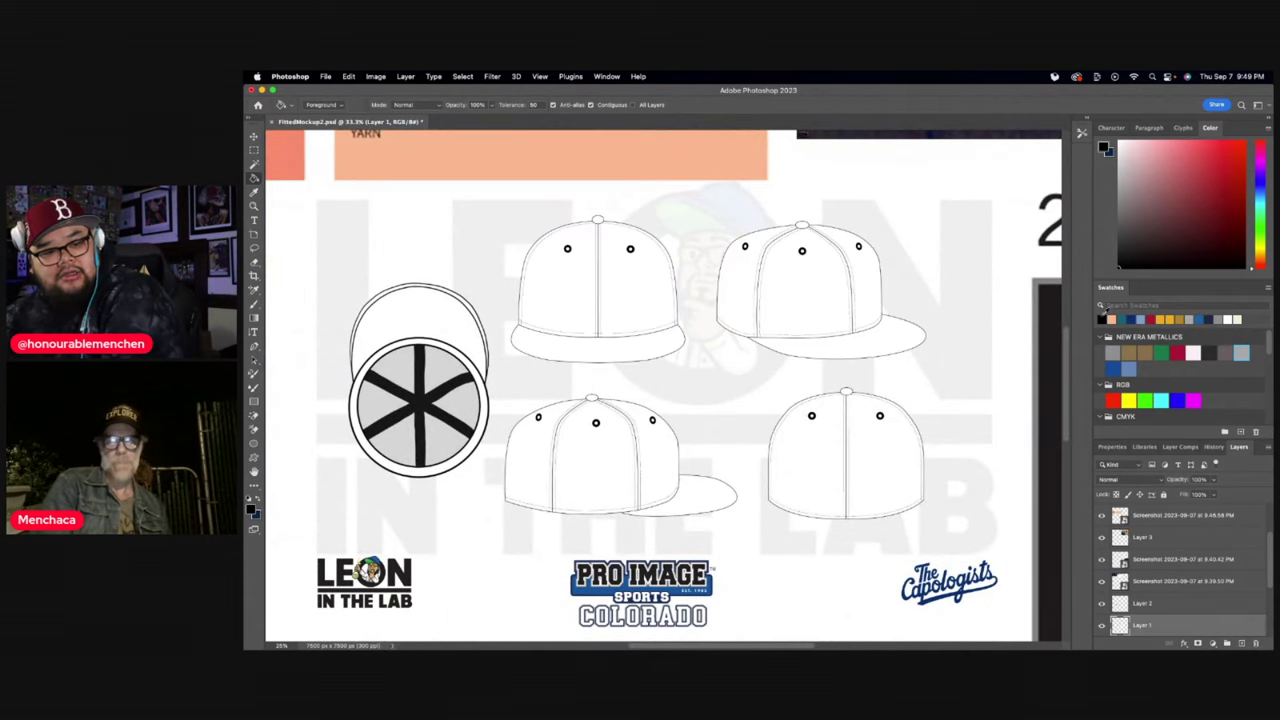
left_click(1128, 319)
left_click(587, 331)
left_click(756, 290)
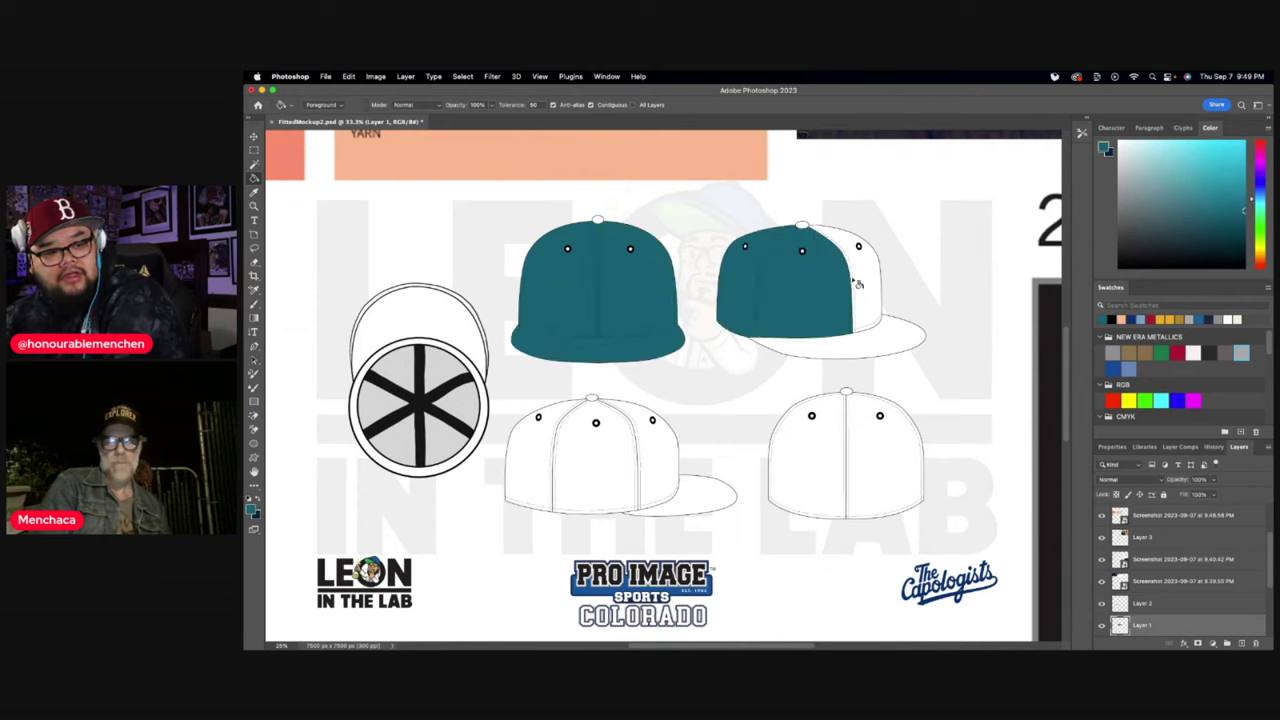
left_click(825, 431)
left_click(607, 470)
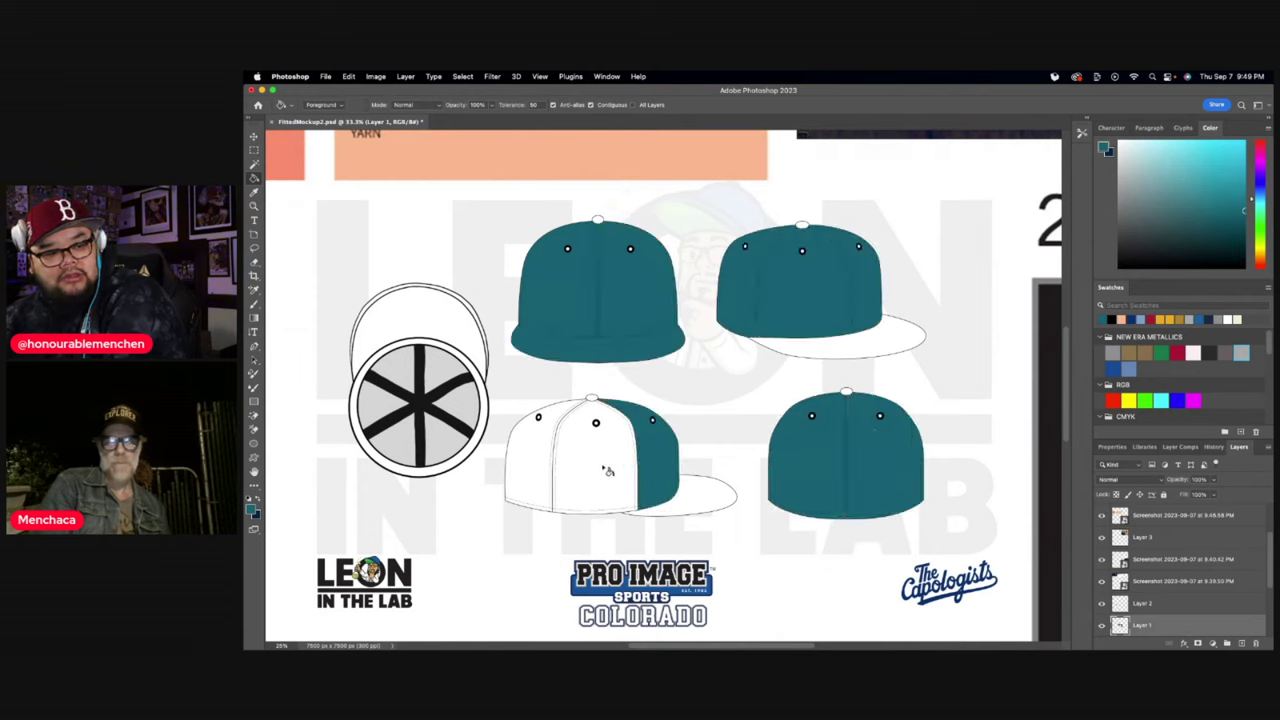
left_click(562, 464)
left_click(535, 461)
left_click(684, 492)
- Shift the undervisor drawing slightly toward the front-view cap and fill its visor with peach
left_click(254, 136)
left_click_drag(460, 328, 477, 329)
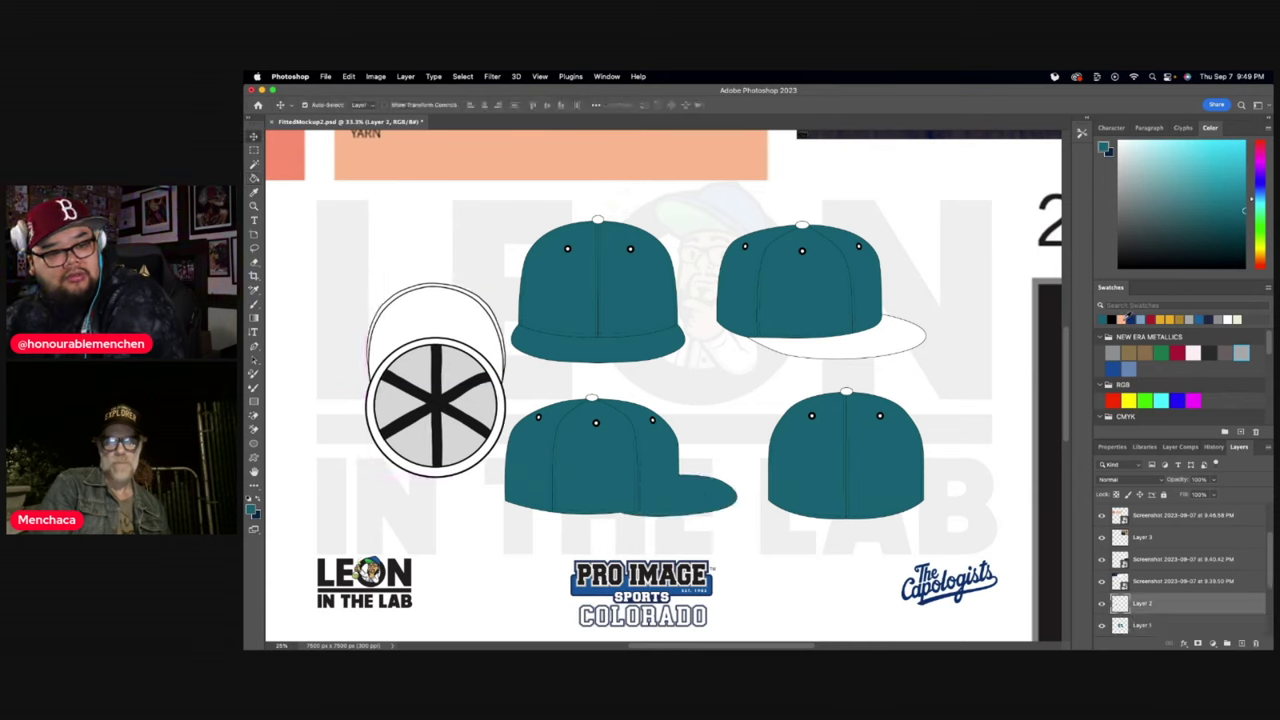
left_click(1122, 318)
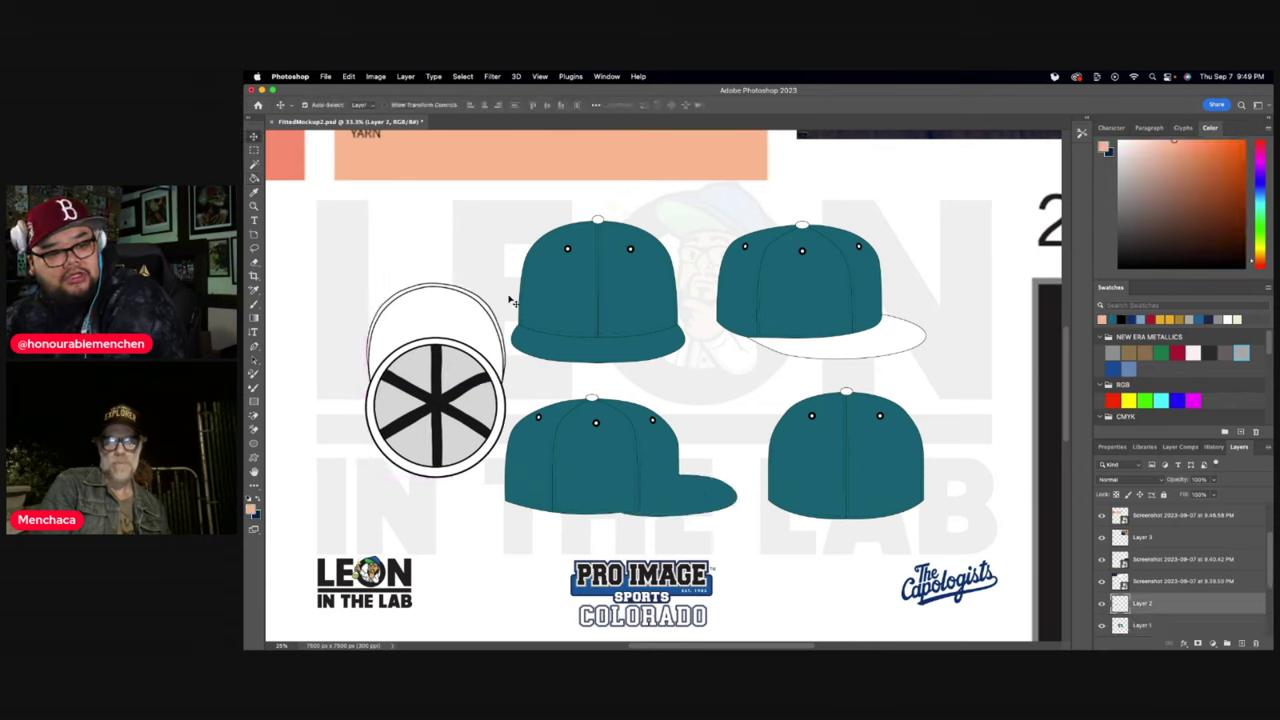
left_click(254, 178)
left_click(437, 312)
key("v")
left_click_drag(460, 311, 448, 313)
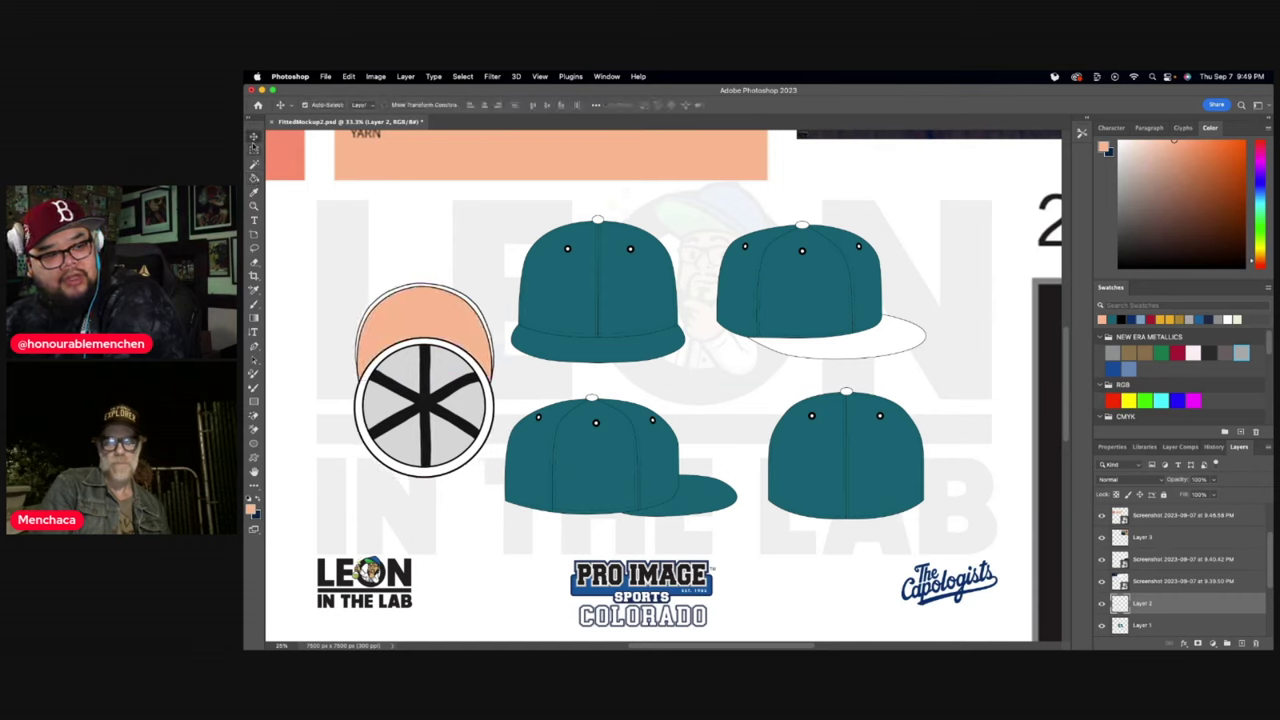
- Fill the upper side-view cap's visor and the top buttons of all four cap views with Titlewave teal
left_click(785, 284, "super")
key("g")
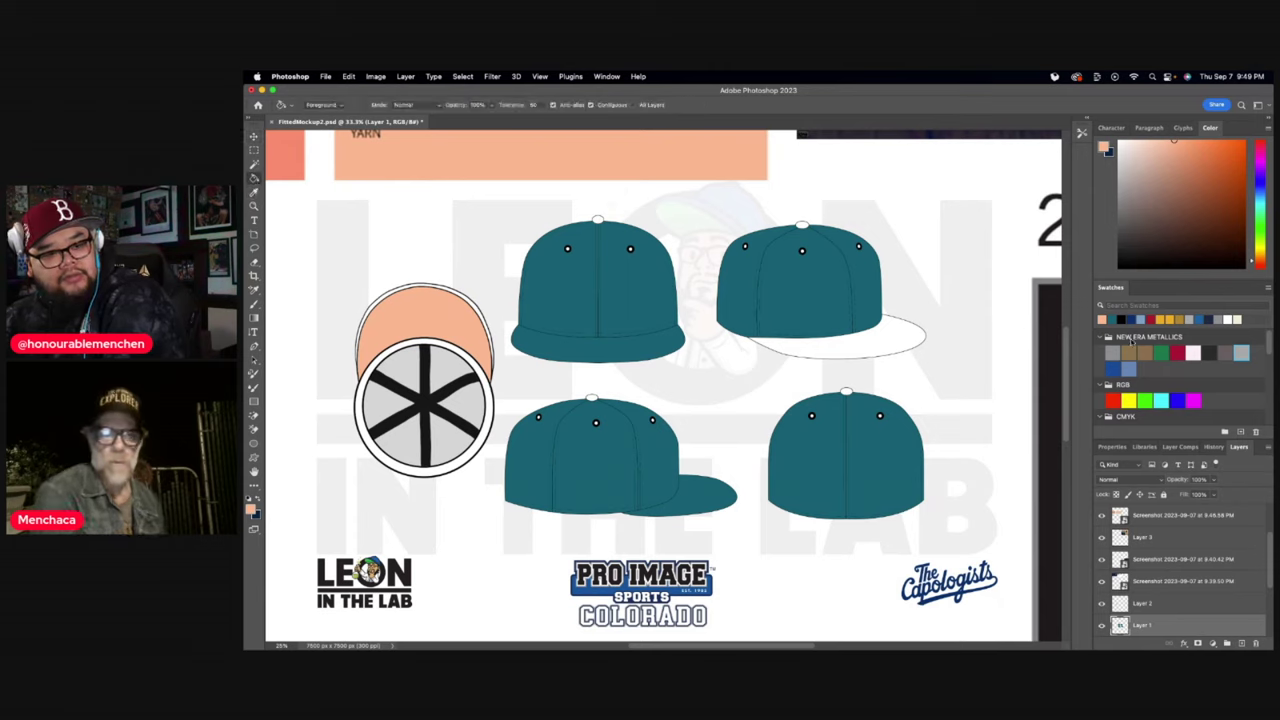
left_click(858, 318, "alt")
left_click(878, 347)
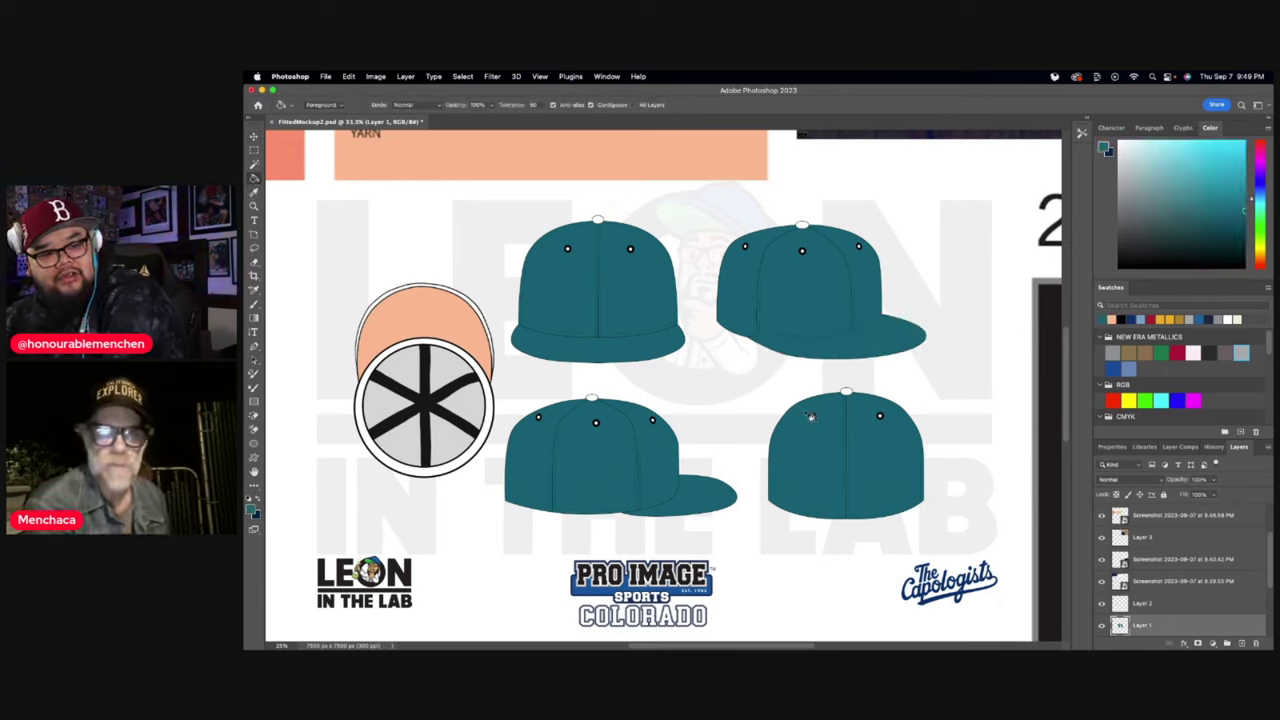
left_click(846, 393)
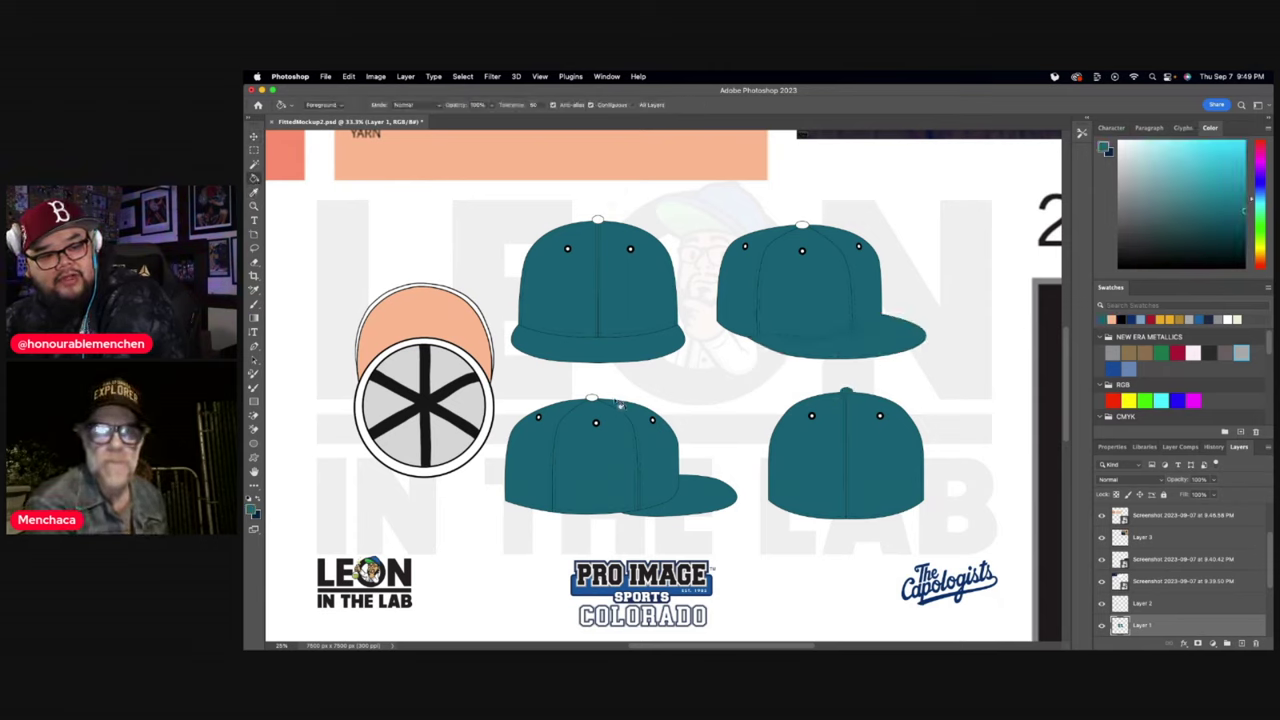
left_click(593, 402)
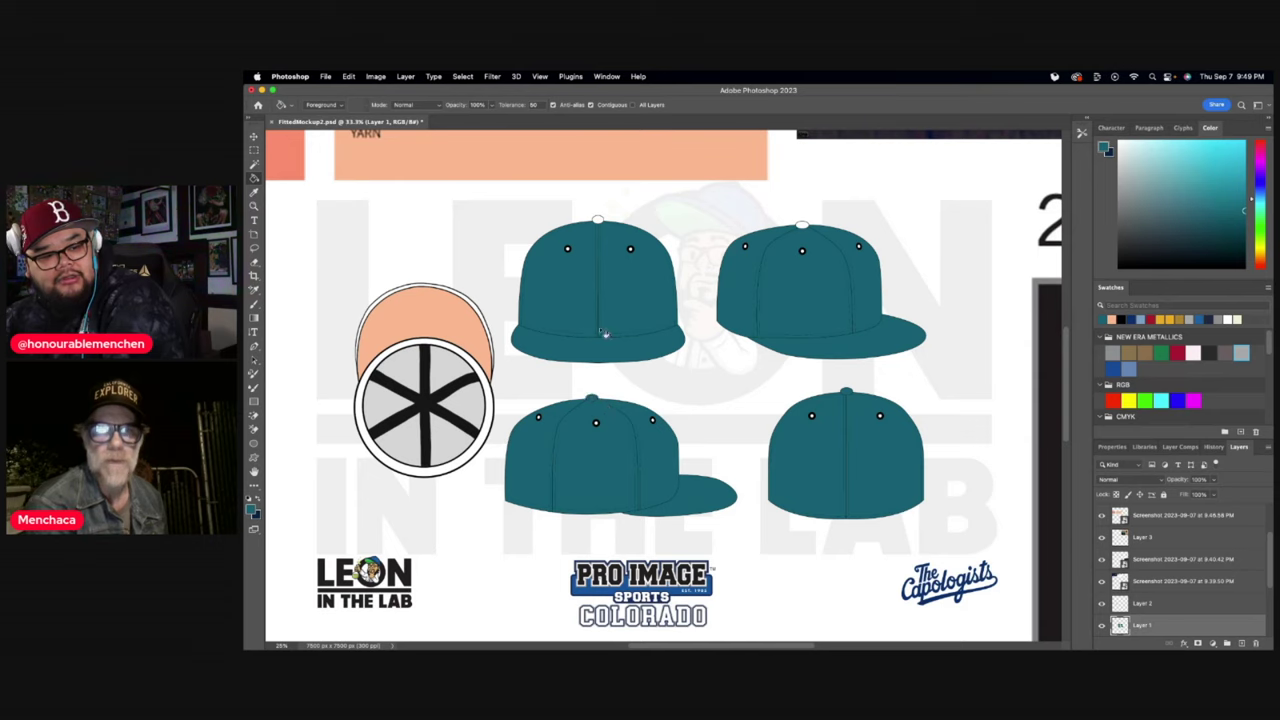
left_click(597, 220)
left_click(799, 228)
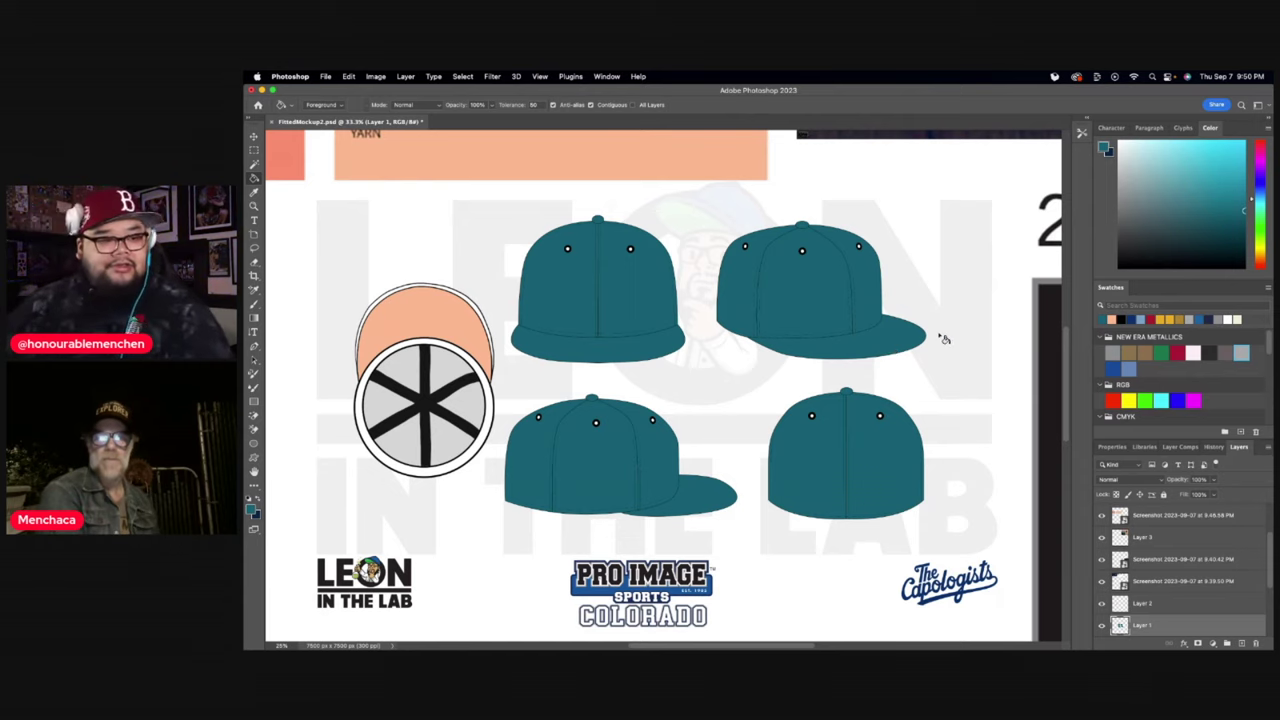
- Undo the teal cap fills, the peach undervisor fill and the undervisor moves
key("super+z")
key("super+z")
key("super+z")
key("super+z")
key("super+z")
key("super+z")
key("super+z")
key("super+z")
key("super+z")
key("super+z")
key("super+z")
key("super+z")
key("super+z")
key("super+z")
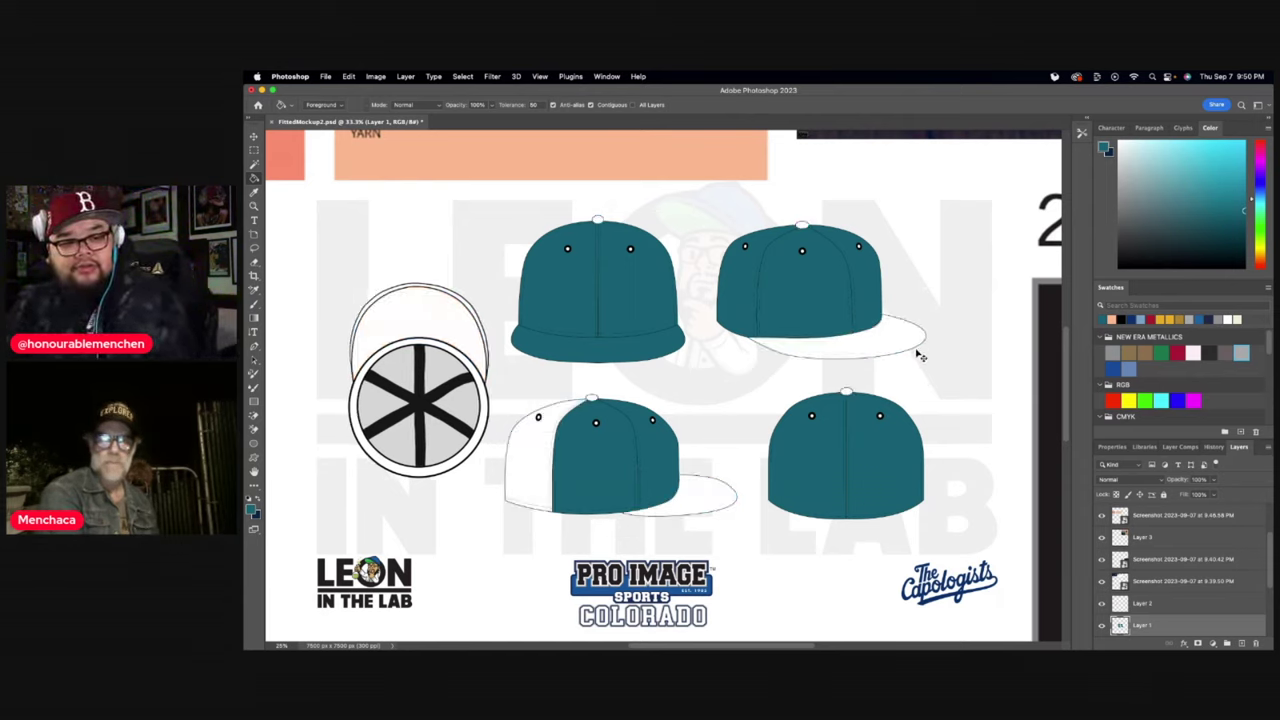
key("super+z")
key("super+z")
key("super+z")
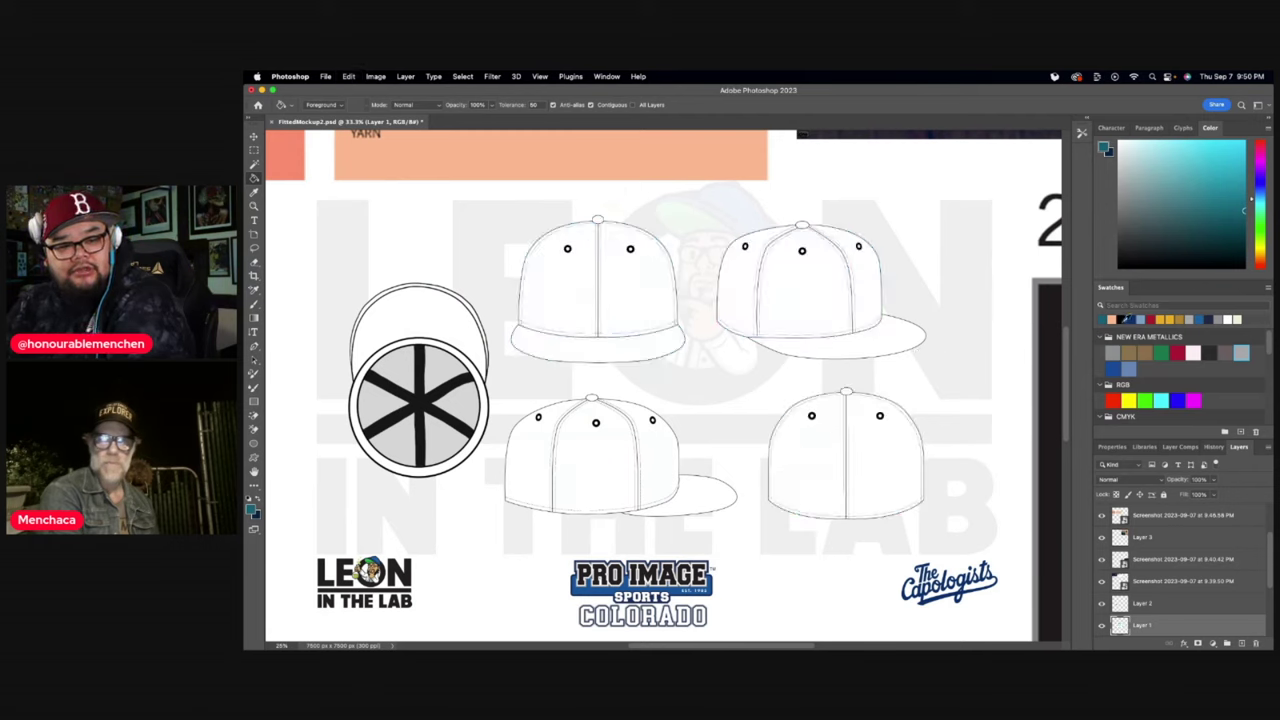
- Fill the front-view cap and the crowns of the upper side-view and back-view caps with black
left_click(1120, 319)
left_click(571, 320)
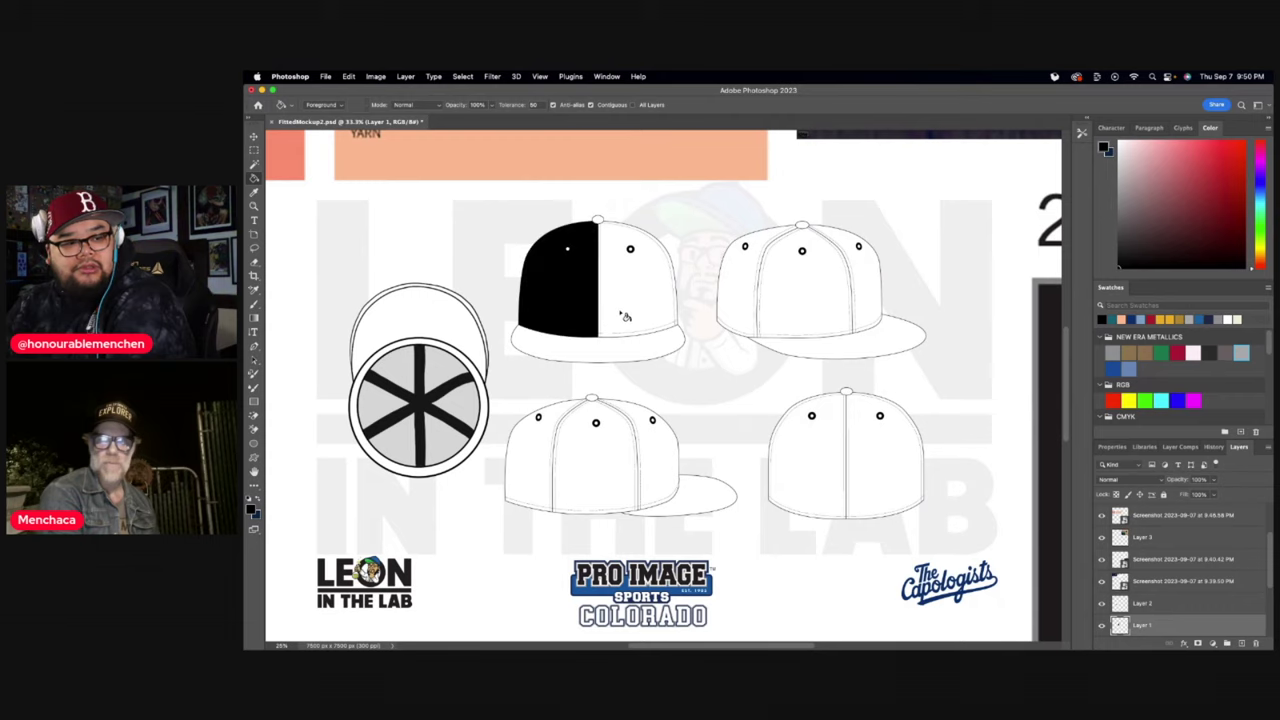
left_click(628, 317)
left_click(643, 350)
left_click(757, 296)
left_click(829, 306)
left_click(855, 294)
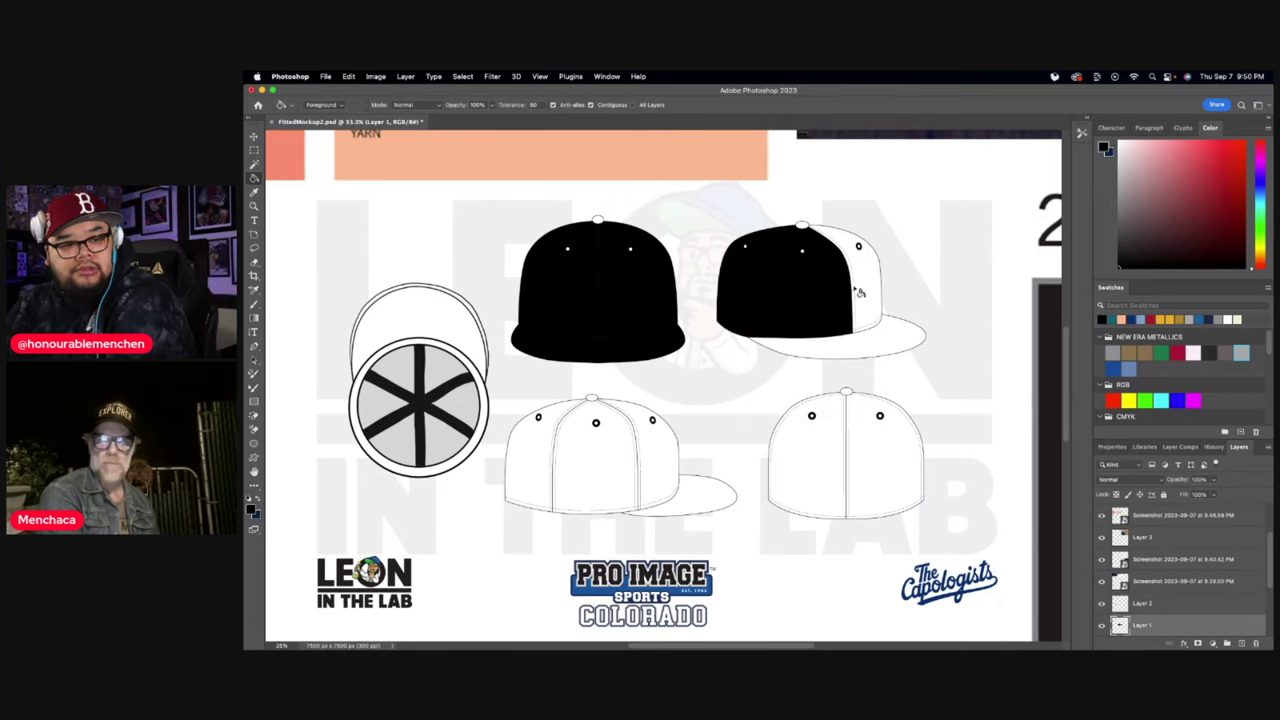
left_click(838, 427)
left_click(879, 436)
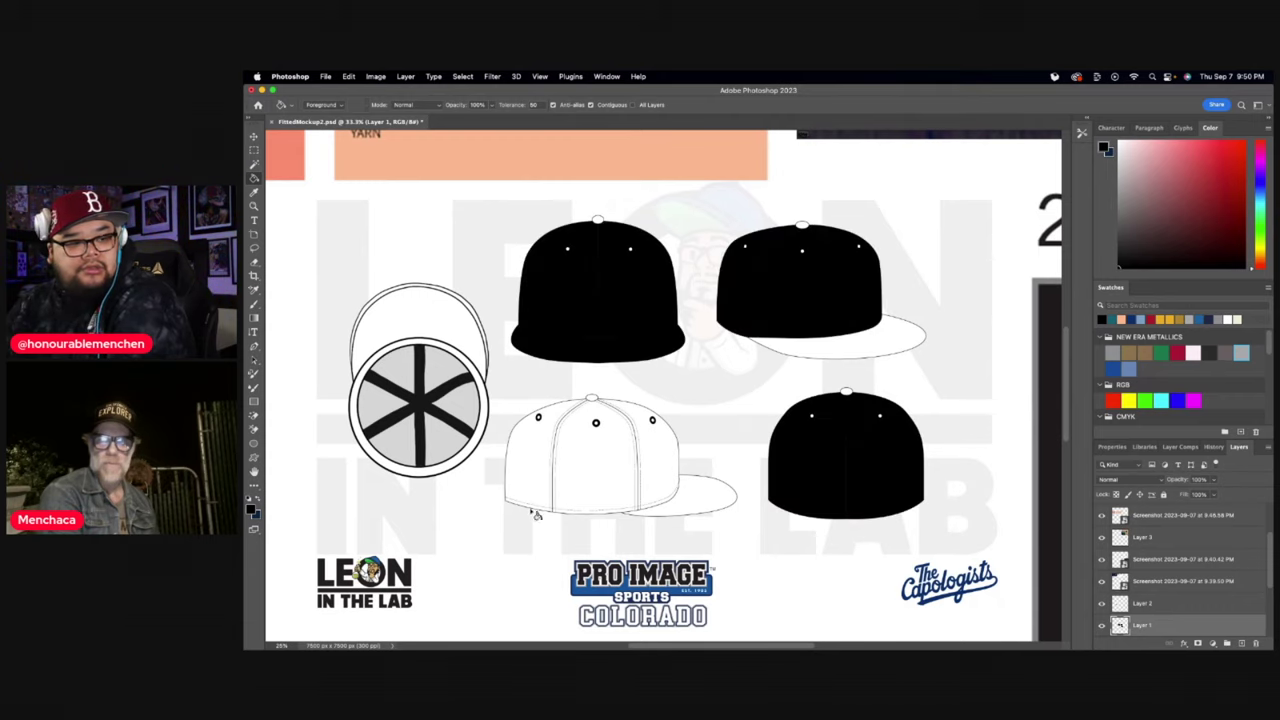
- Recolour the All-Star patch artwork with an orange sky, peach clouds and Breath of Spring teal buildings
scroll(486, 457, "up", 5)
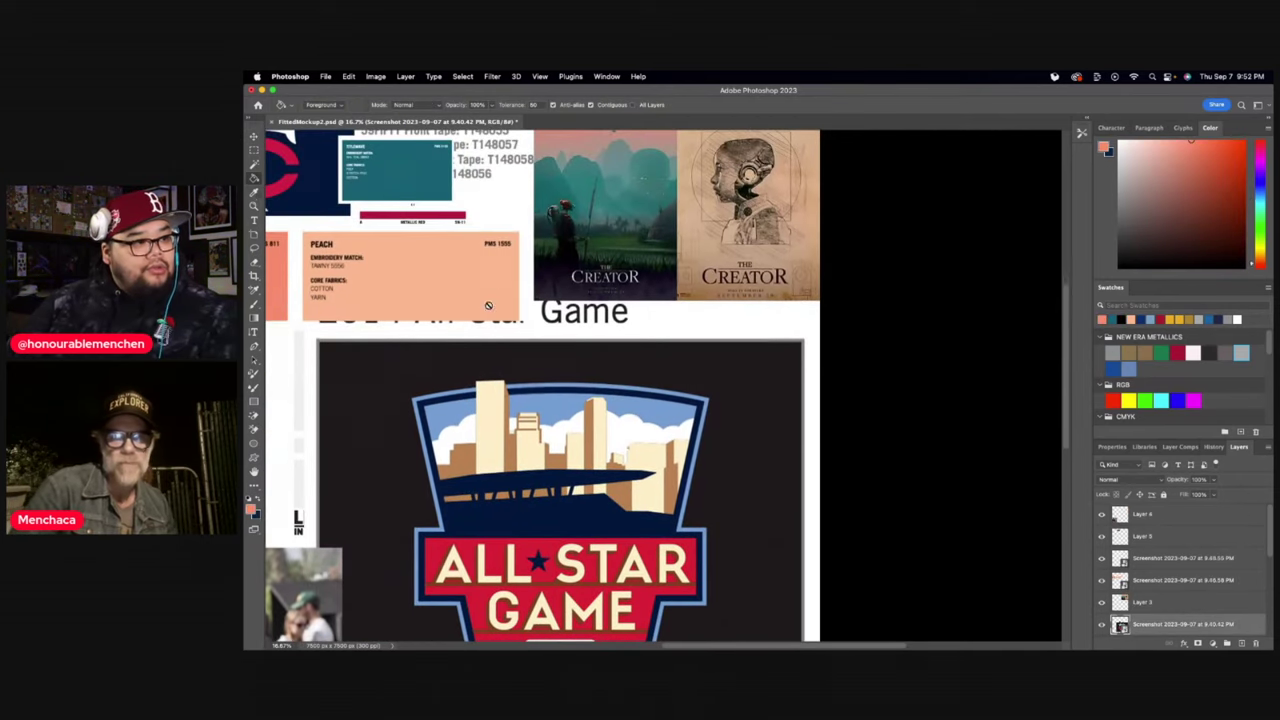
left_click(520, 430)
left_click(763, 294)
left_click(588, 440)
left_click(670, 480)
left_click(494, 502)
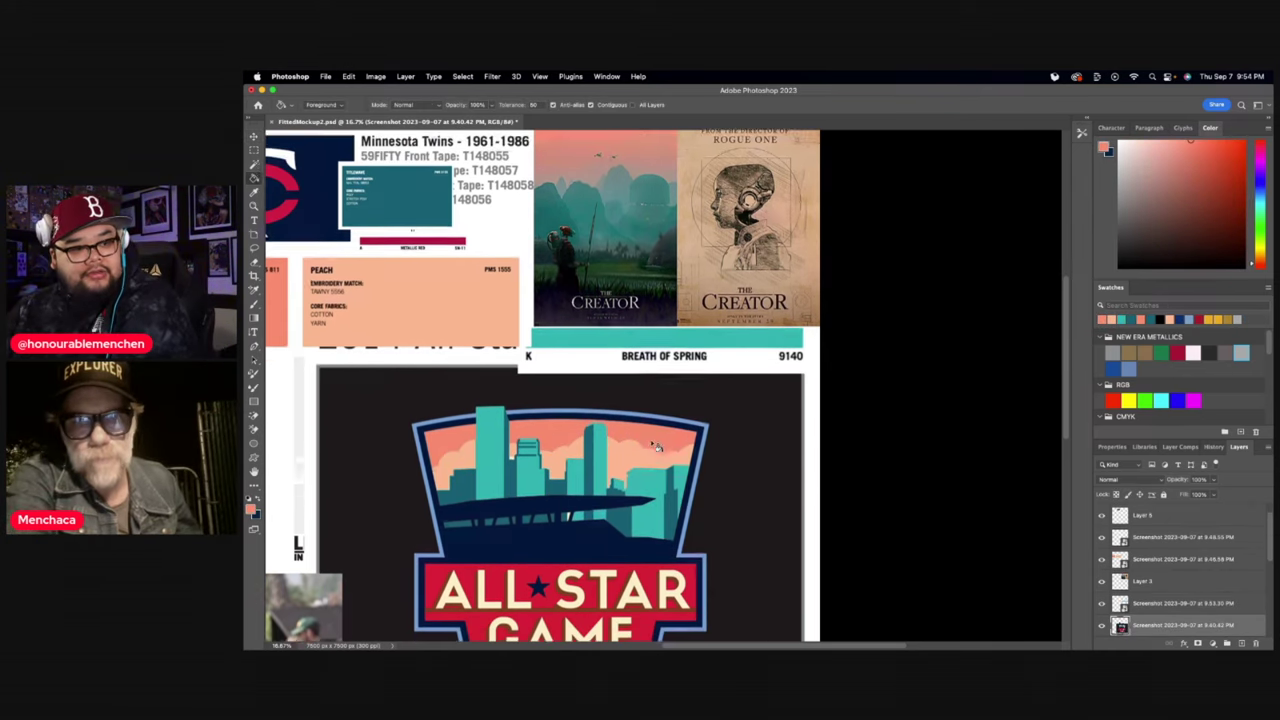
- Recolour the rest of the patch with a teal border, black stadium, metallic red banners, white star and black MLB logo background
scroll(387, 550, "down", 3)
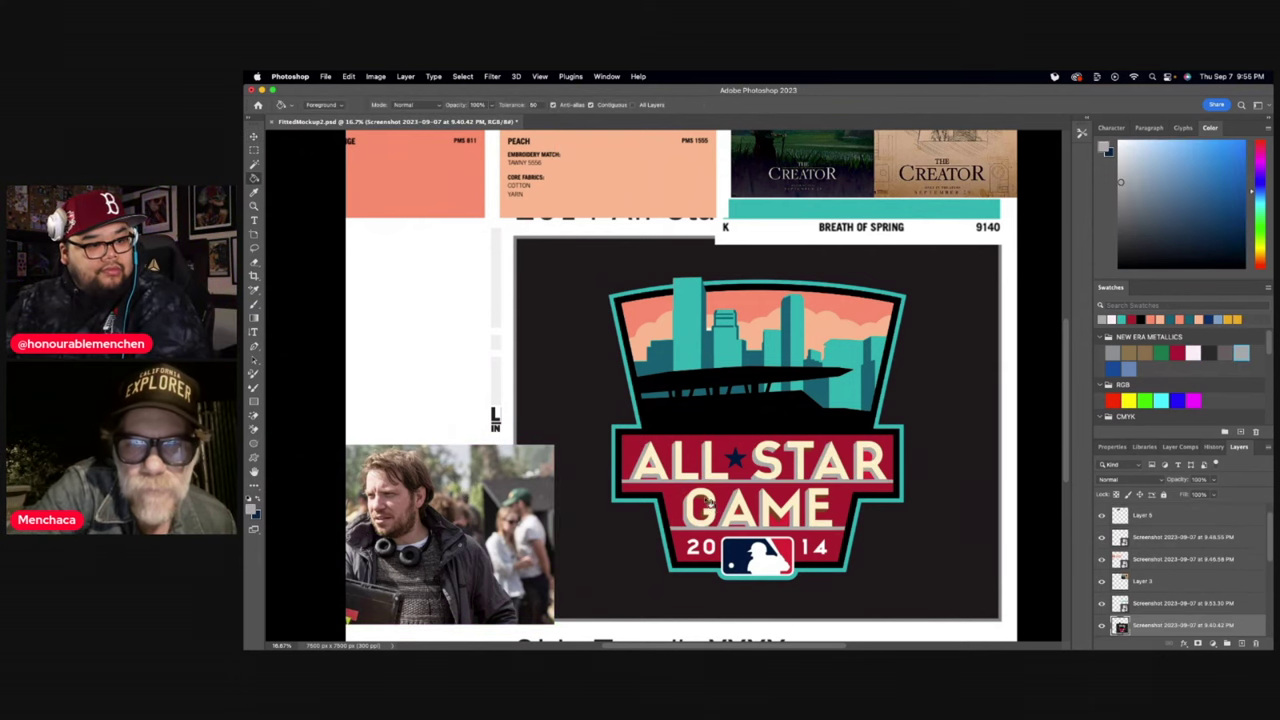
scroll(884, 432, "up", 5)
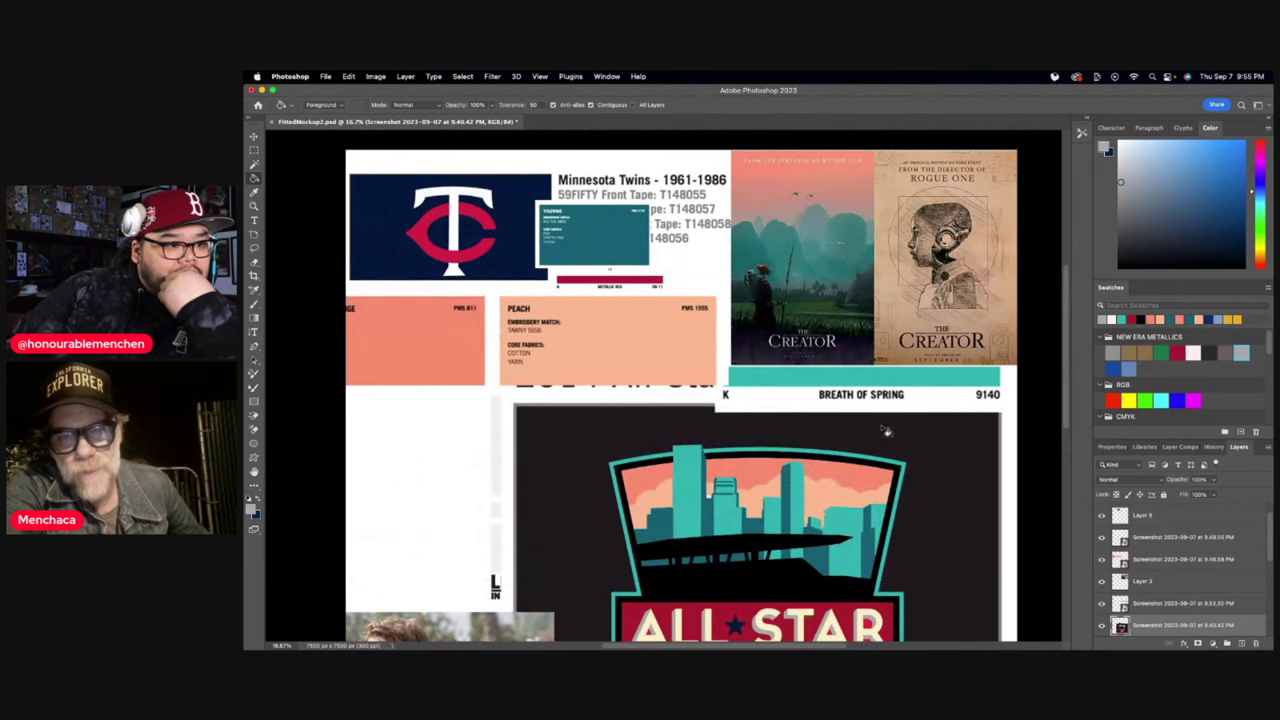
scroll(884, 432, "down", 3)
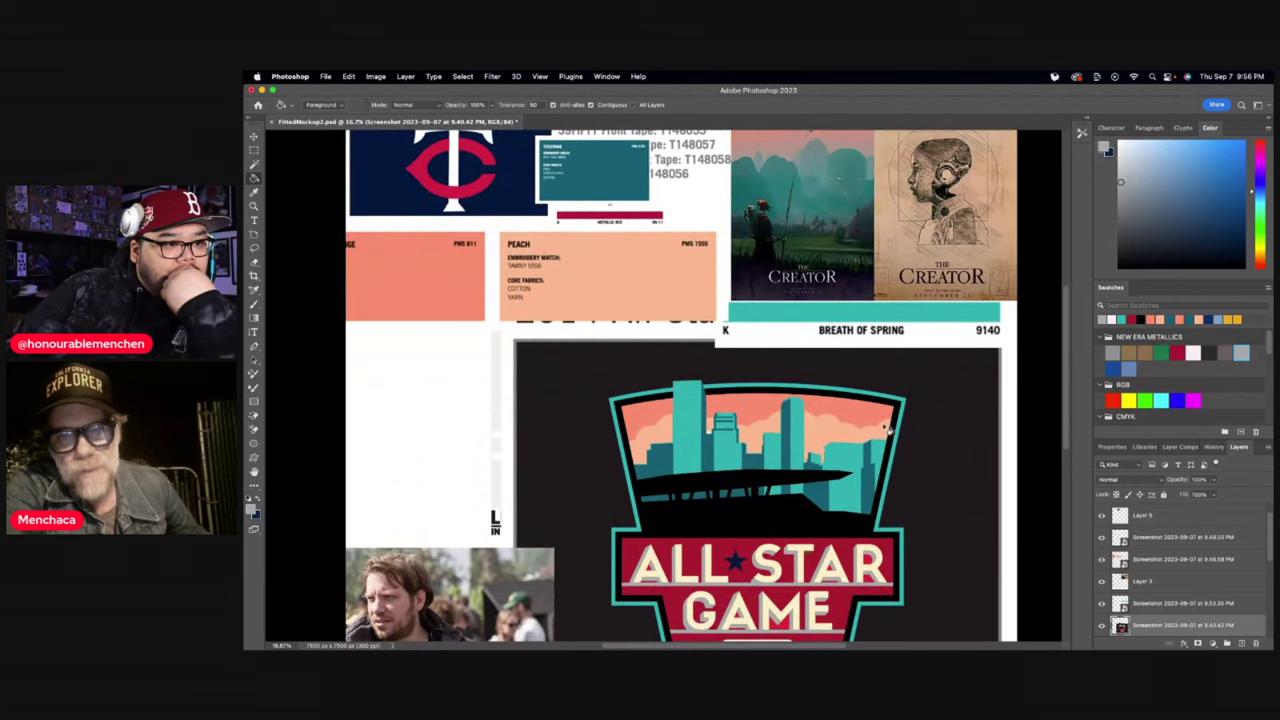
scroll(886, 428, "down", 3)
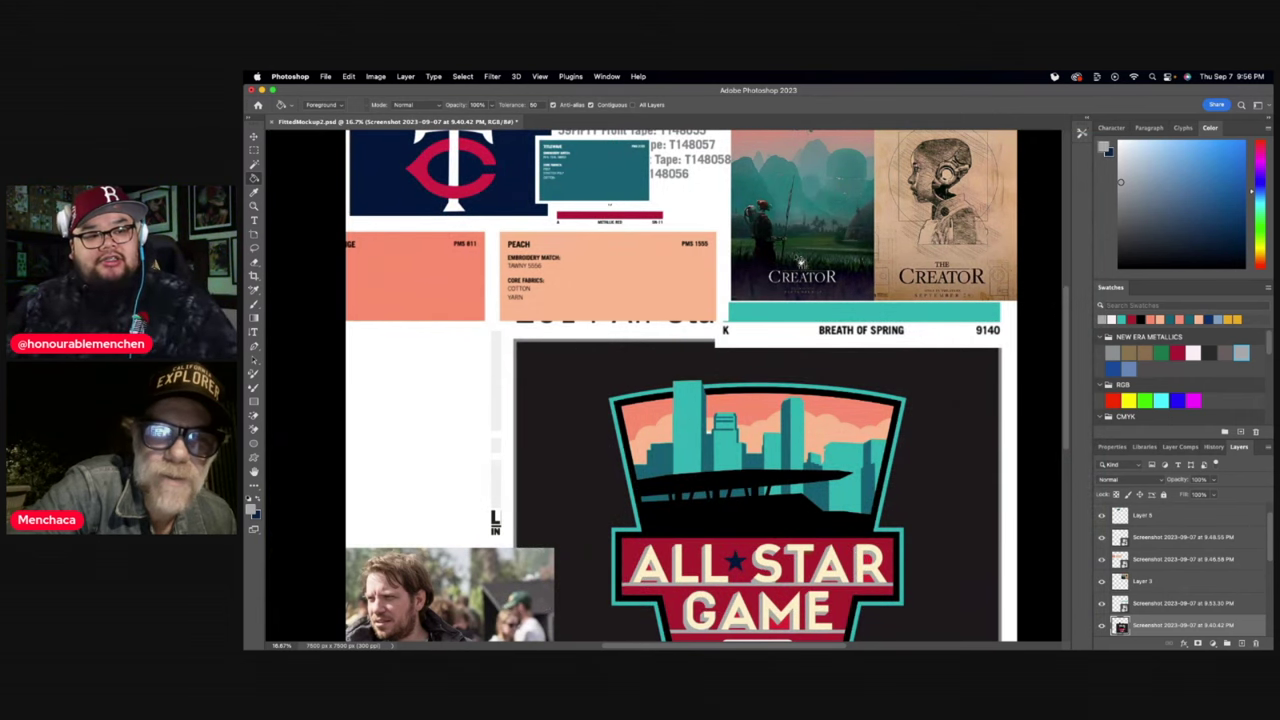
scroll(788, 257, "down", 1)
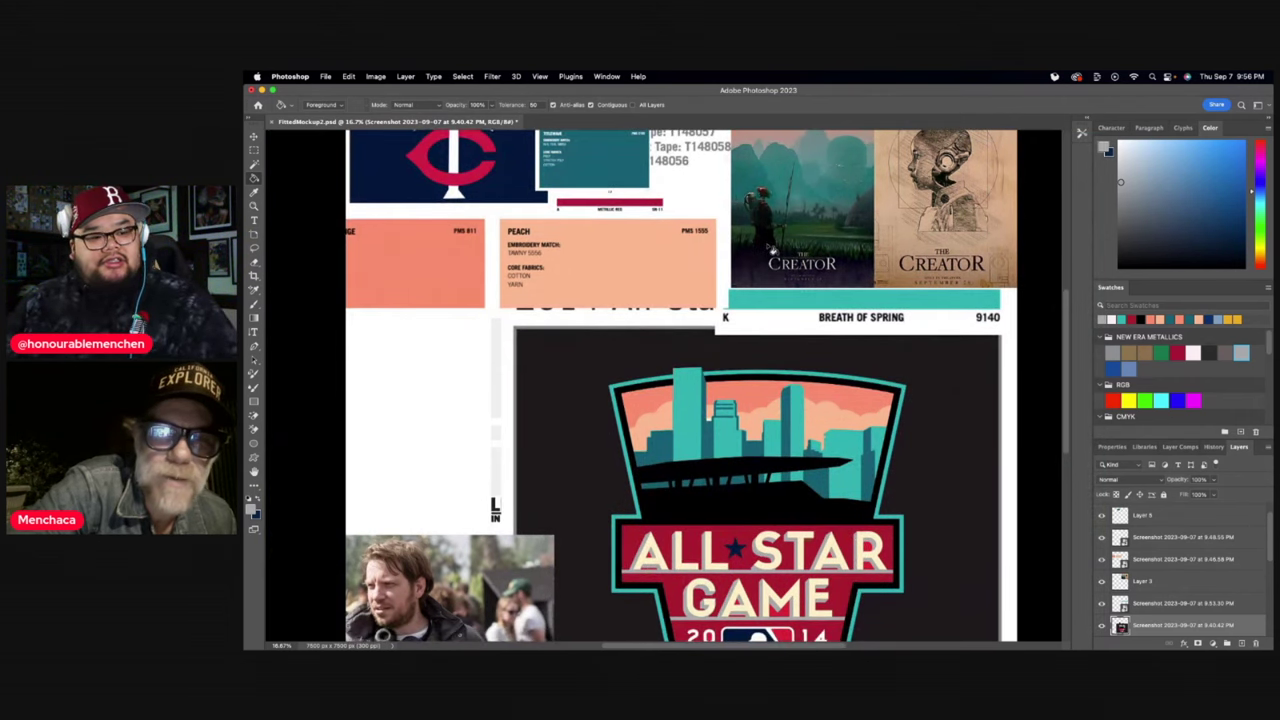
scroll(770, 246, "down", 4)
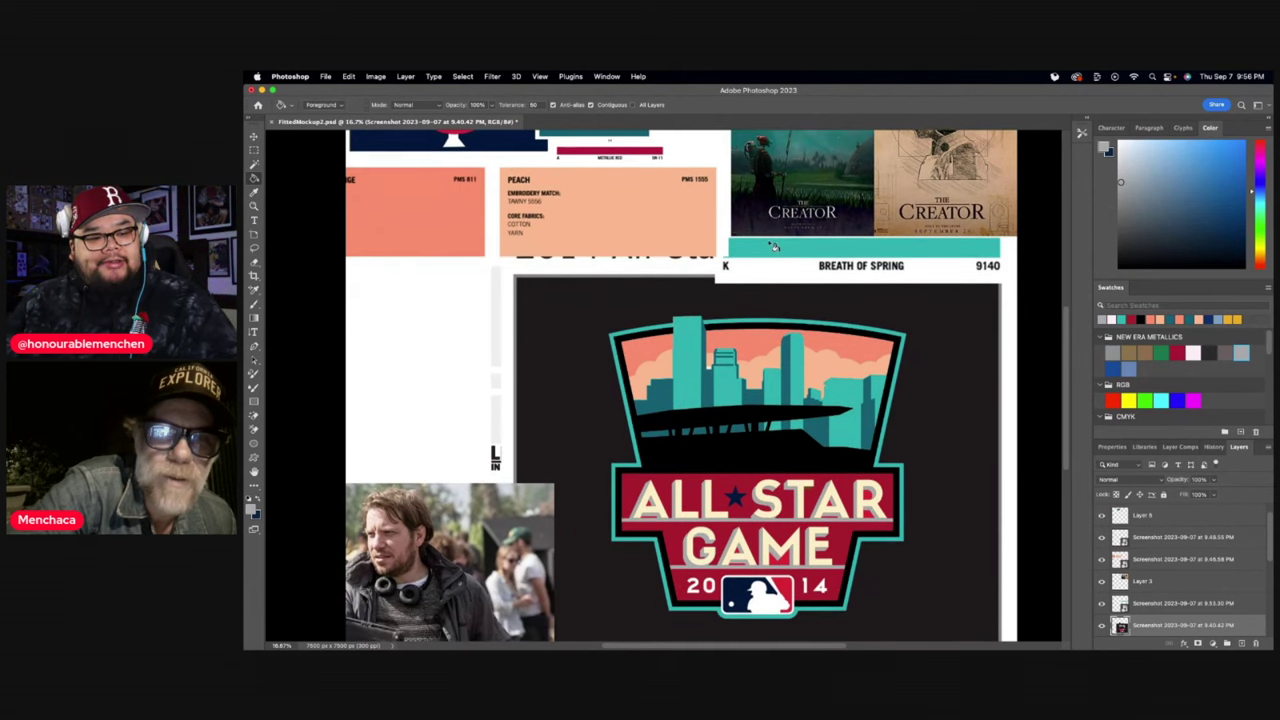
left_click(253, 135)
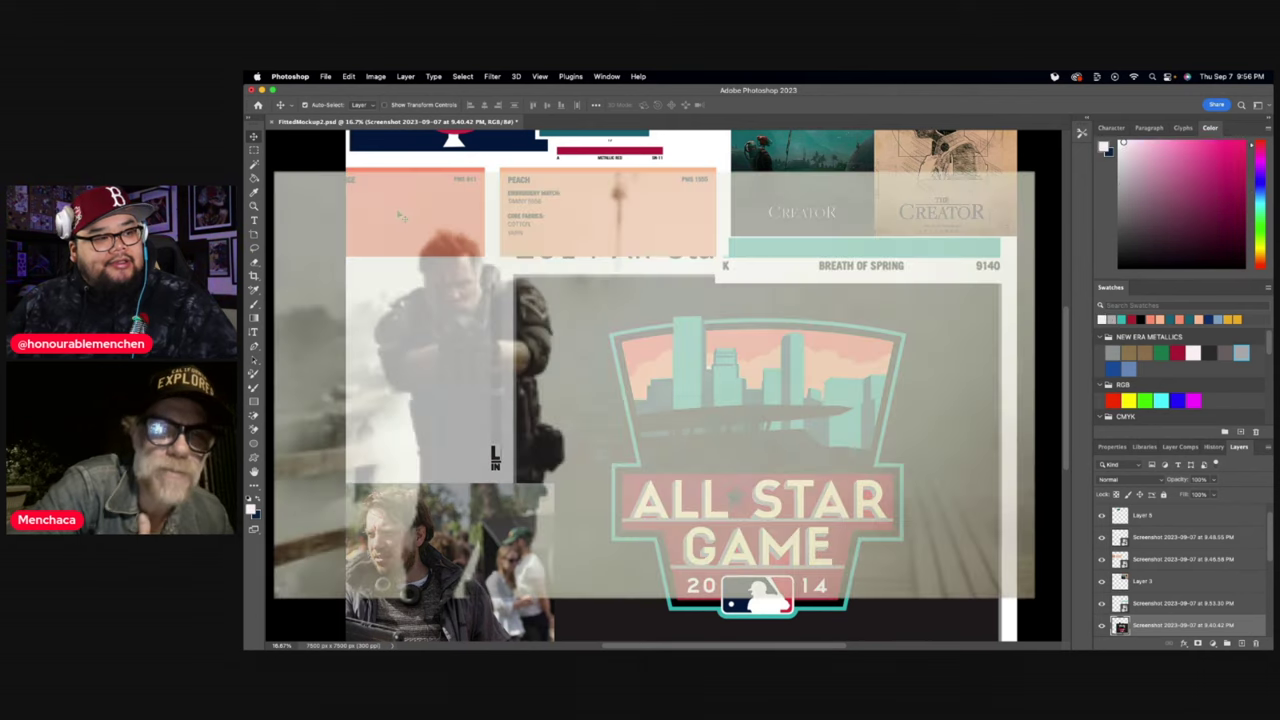
left_click(253, 177)
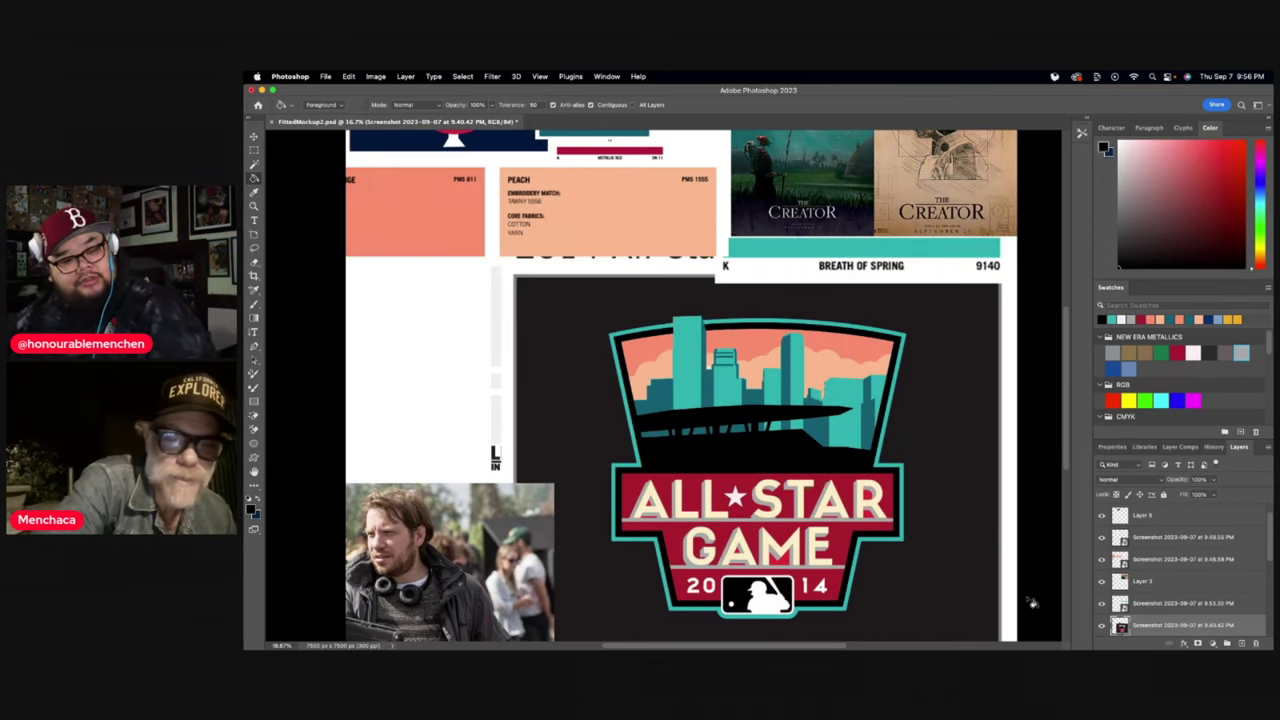
- Copy the recoloured All-Star patch onto its own layer and remove the dark background around it
scroll(803, 580, "up", 3)
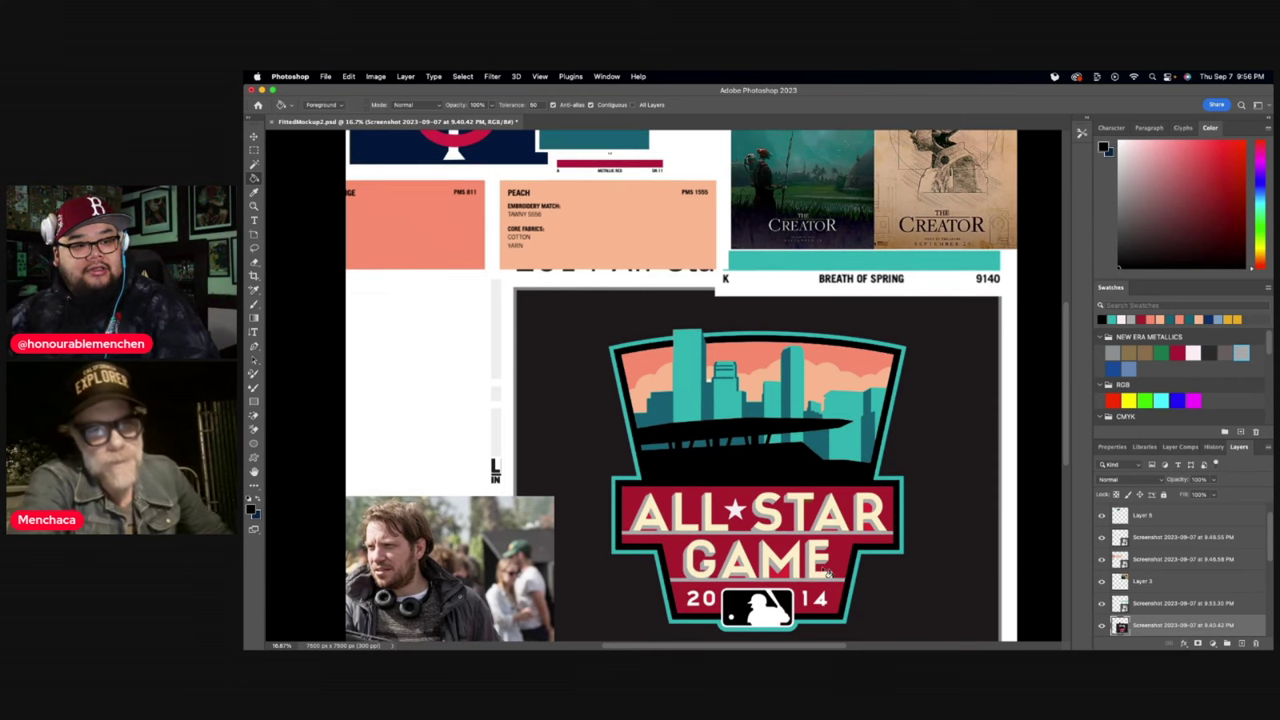
scroll(860, 580, "up", 3)
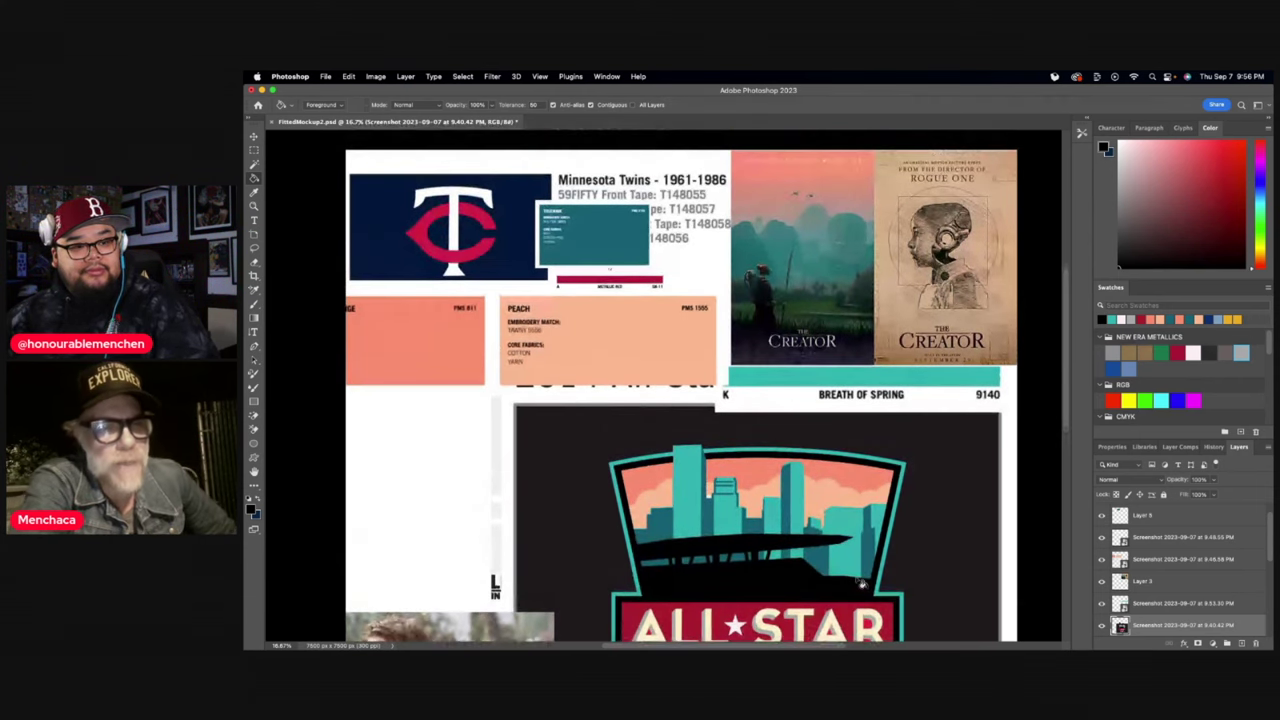
scroll(860, 582, "down", 6)
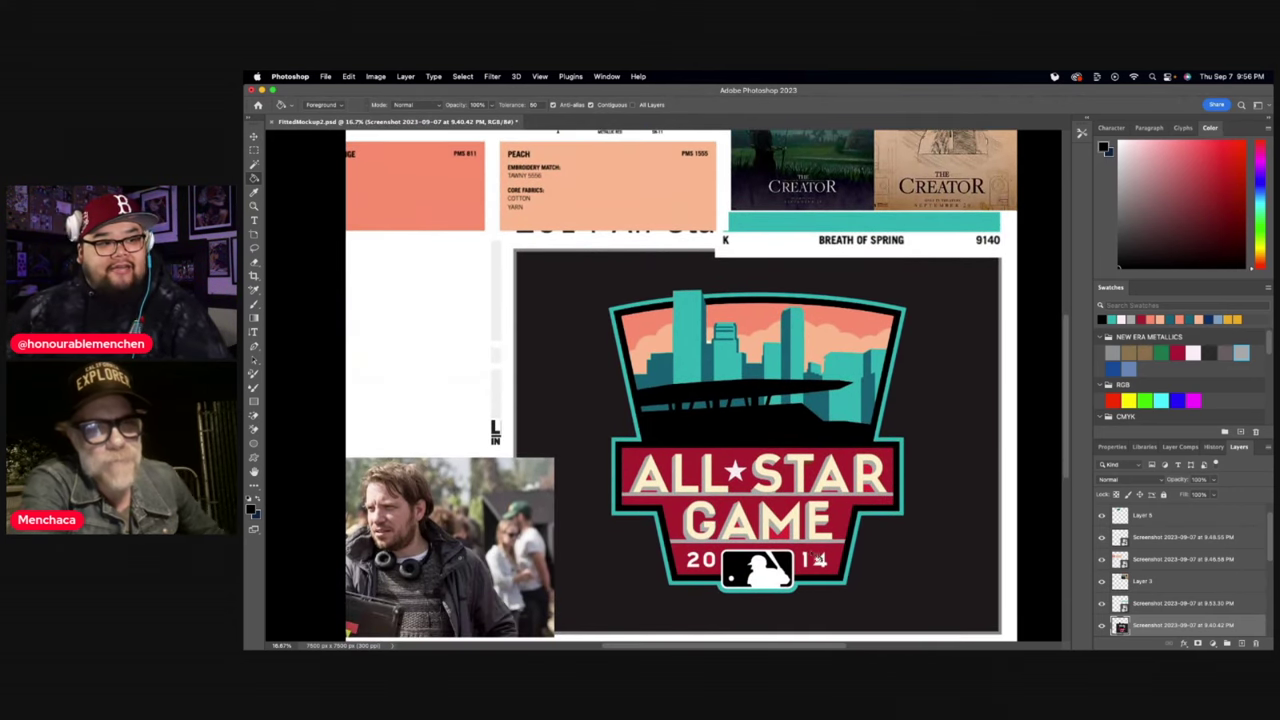
left_click(254, 152)
left_click_drag(582, 274, 946, 612)
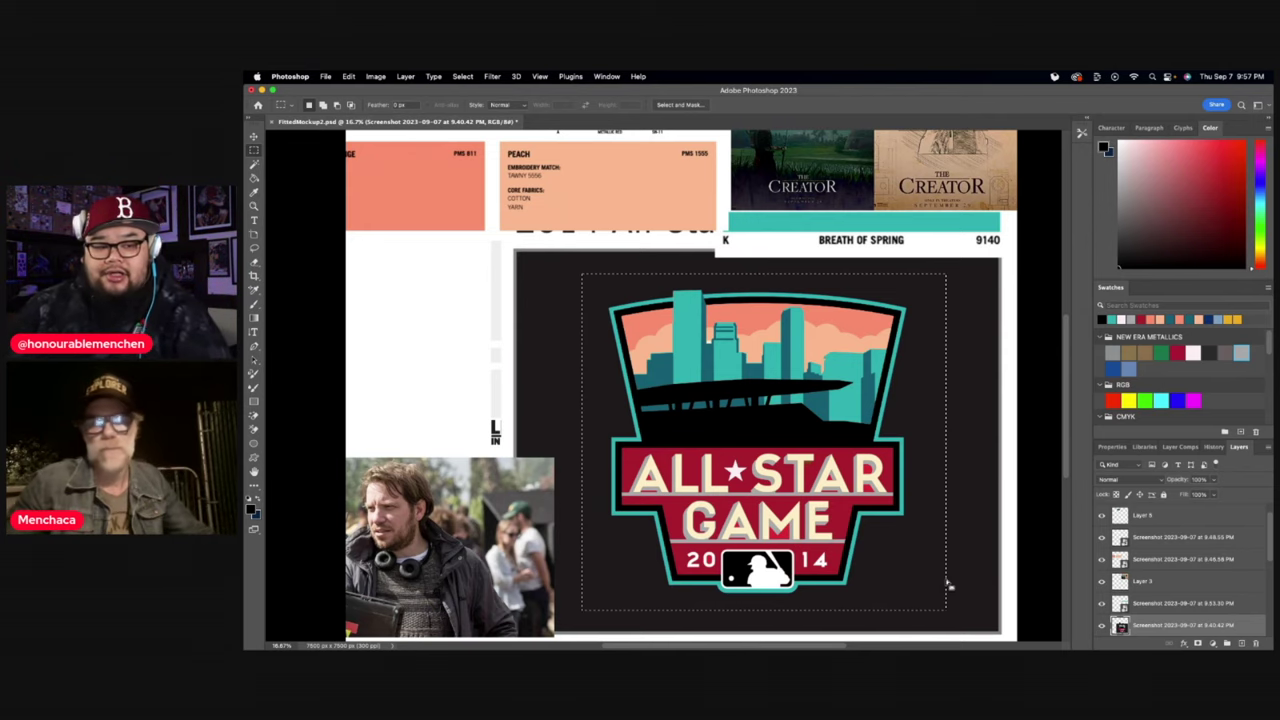
key("super+j")
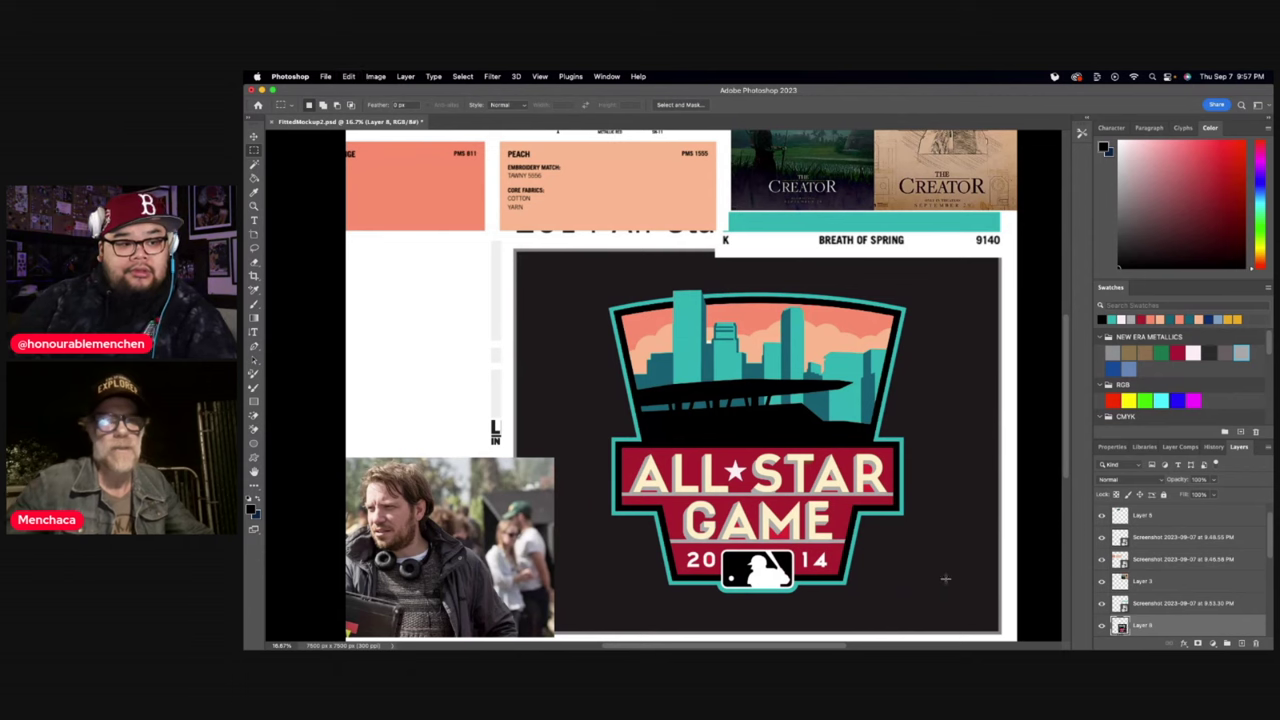
left_click(253, 163)
left_click(615, 280)
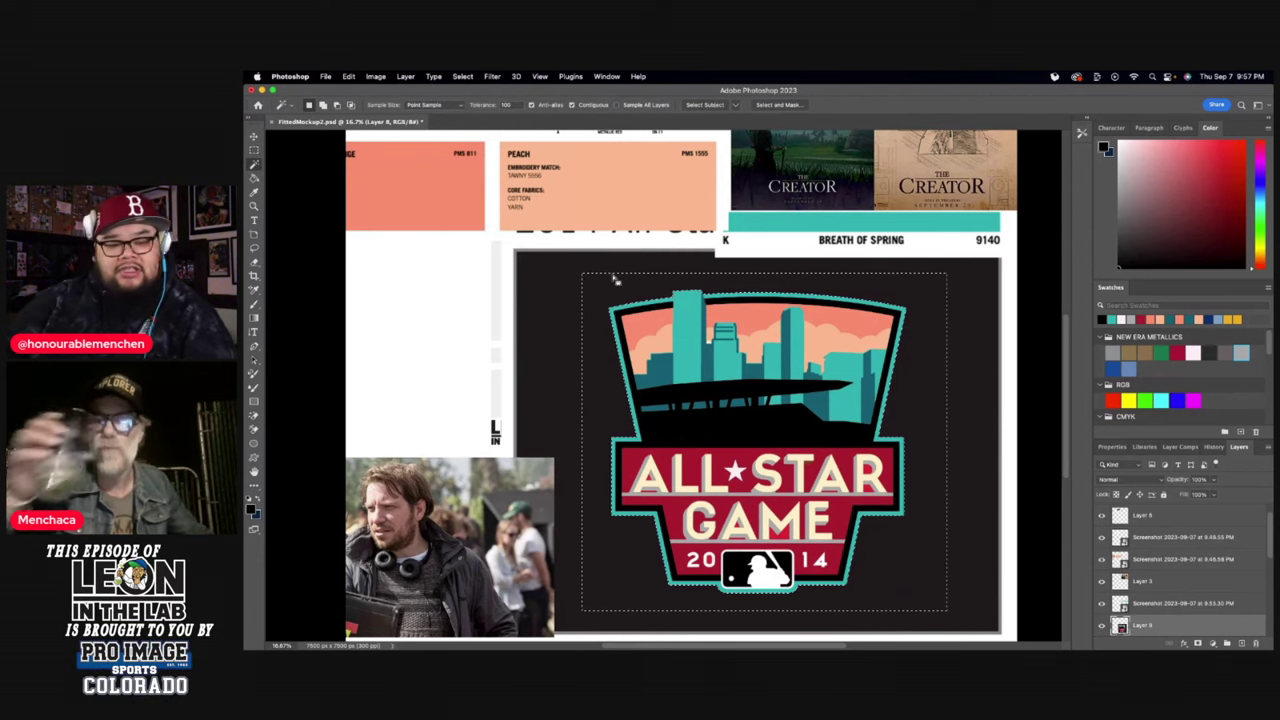
key("m")
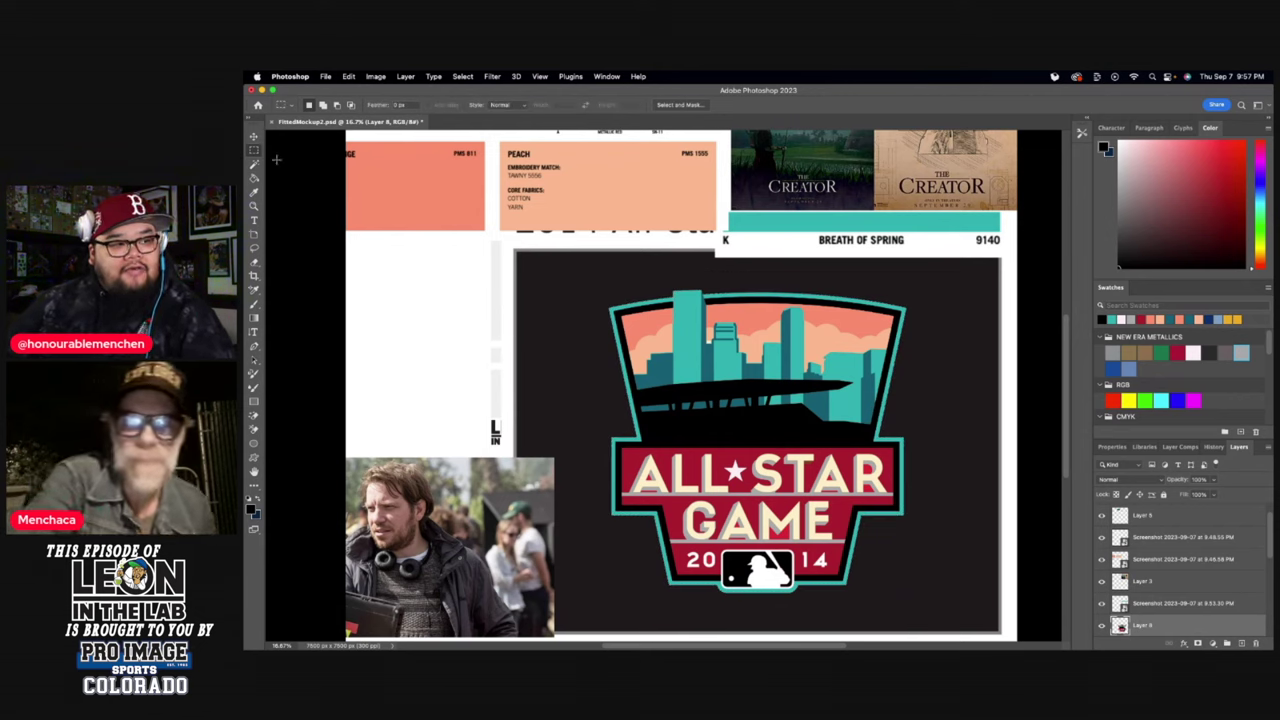
- Set the cut-out patch aside and scale the All-Star Game screenshot to about 31%, placing it beside the cap views
left_click(255, 138)
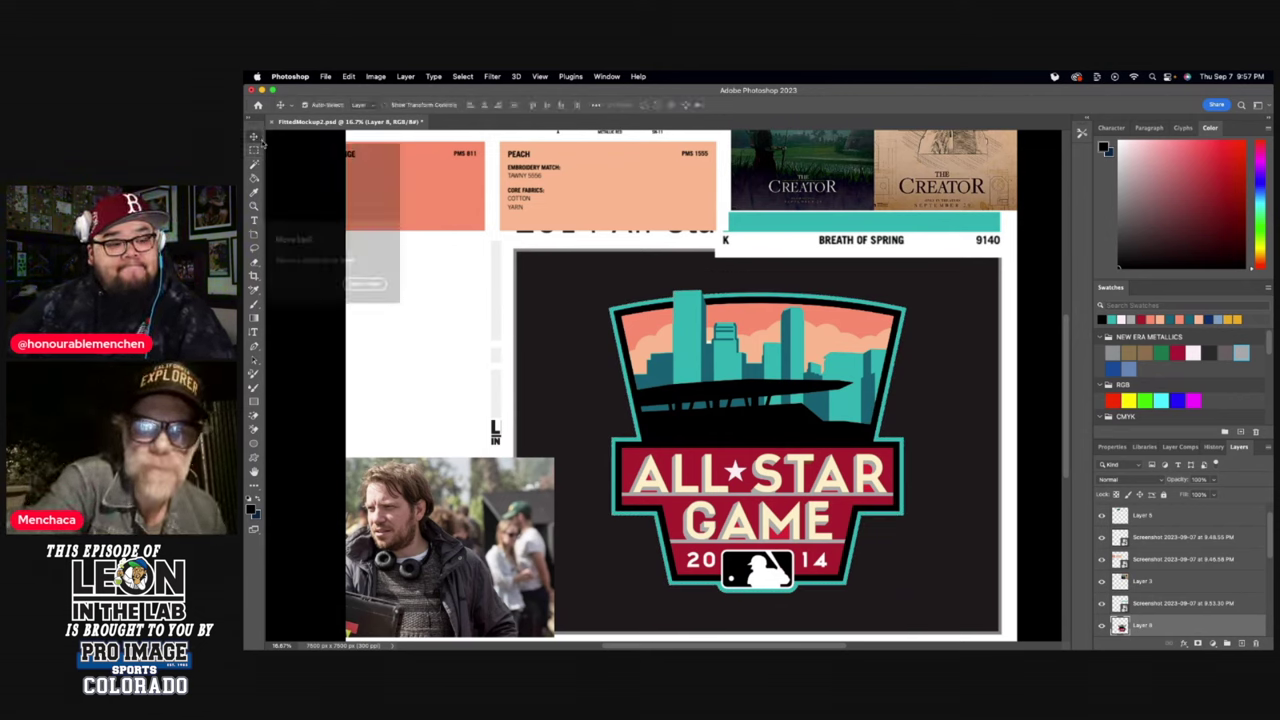
left_click(253, 206)
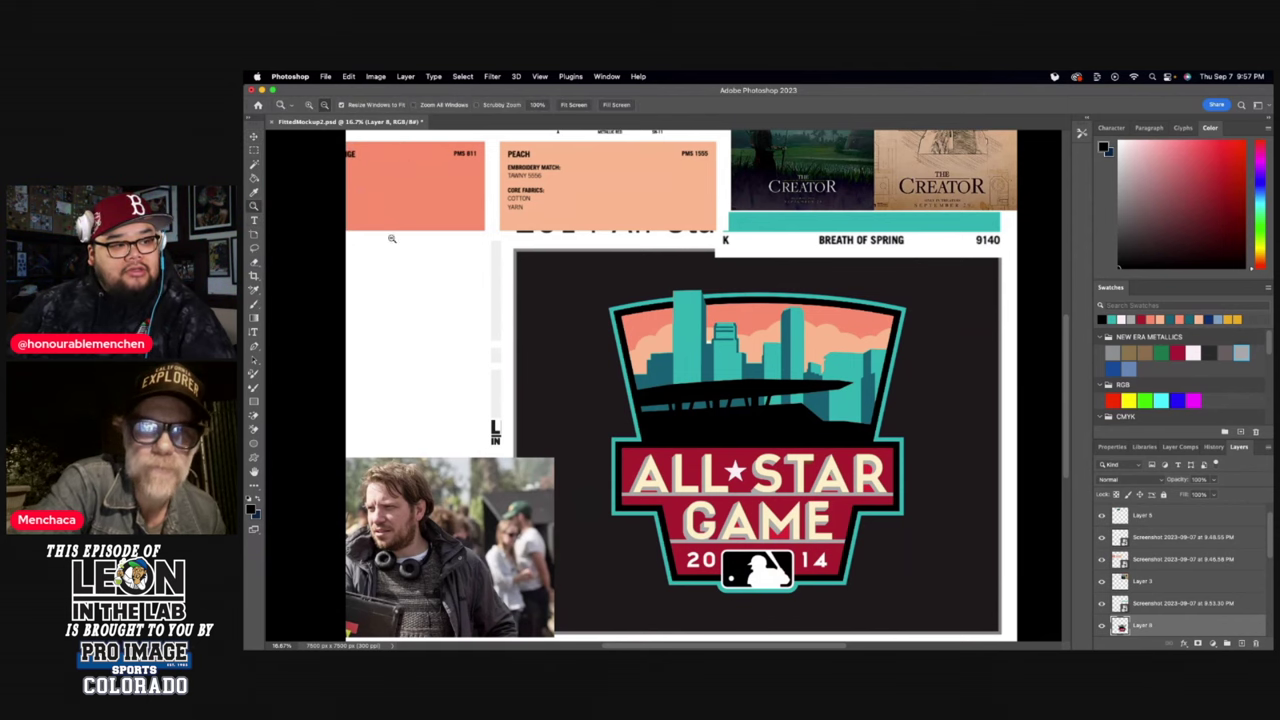
left_click(439, 307, "alt")
left_click(255, 139)
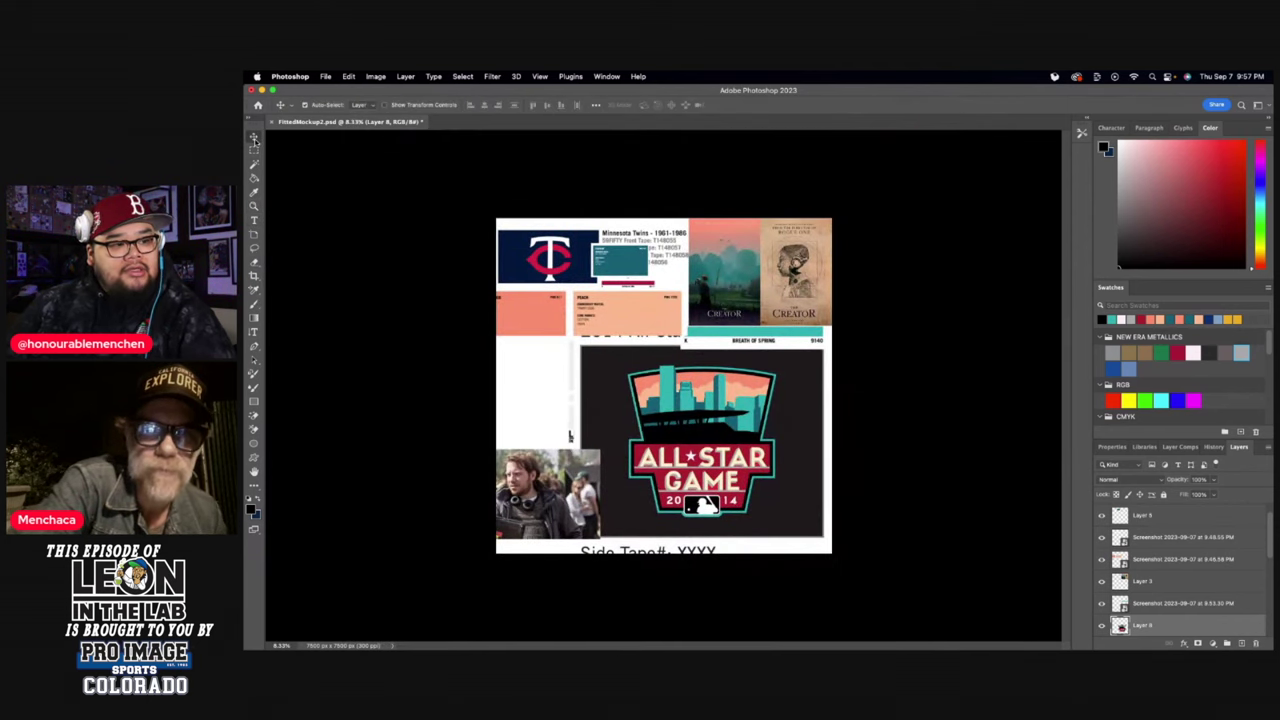
left_click_drag(683, 438, 795, 452)
key("super+t")
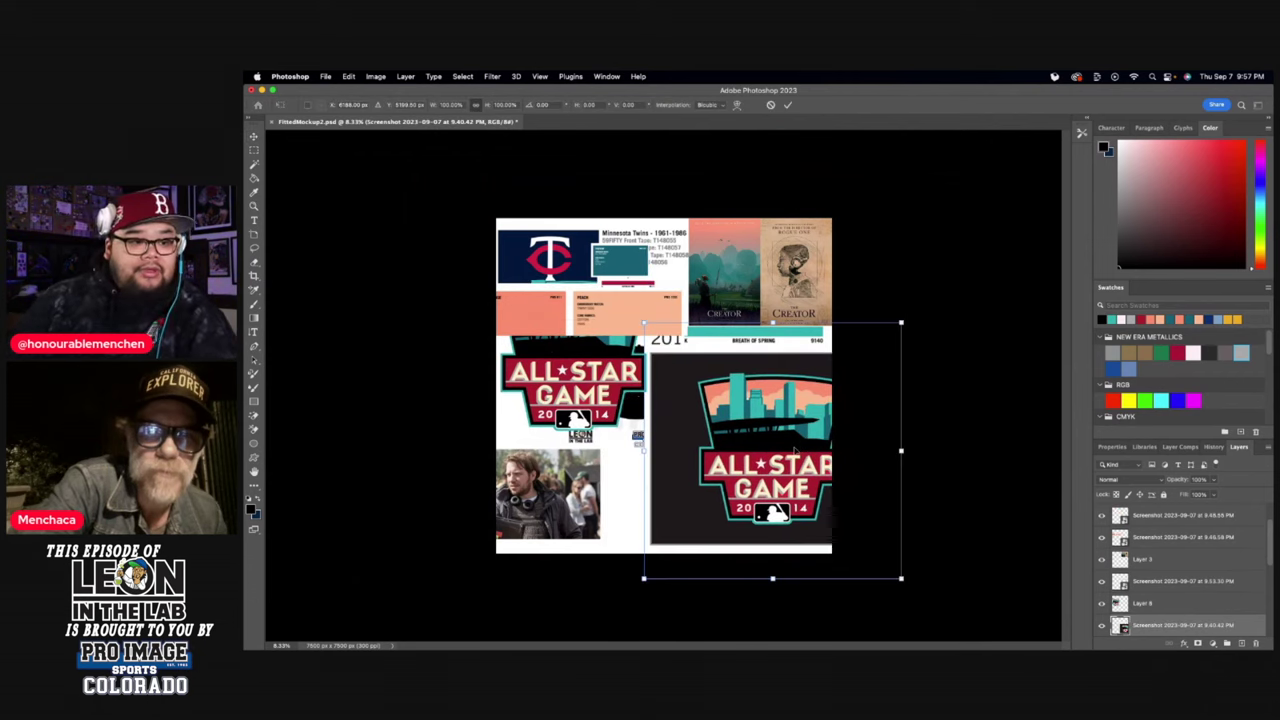
left_click_drag(903, 321, 821, 357)
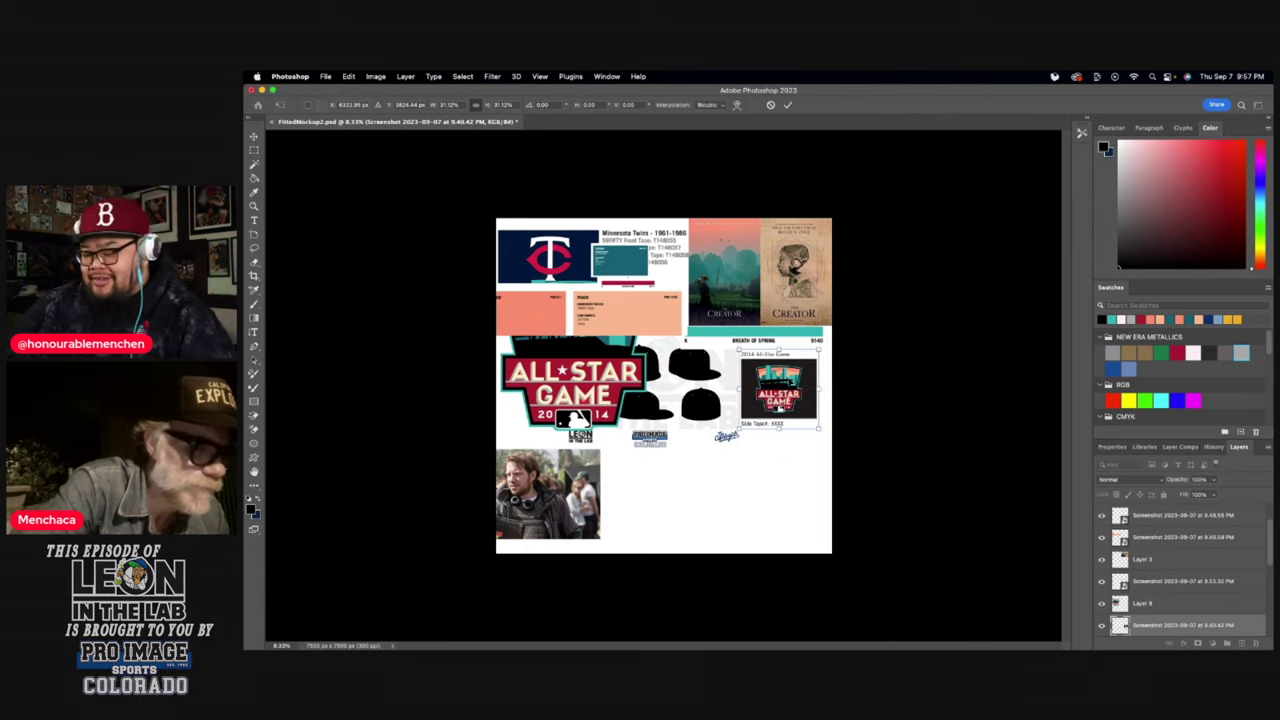
key("Return")
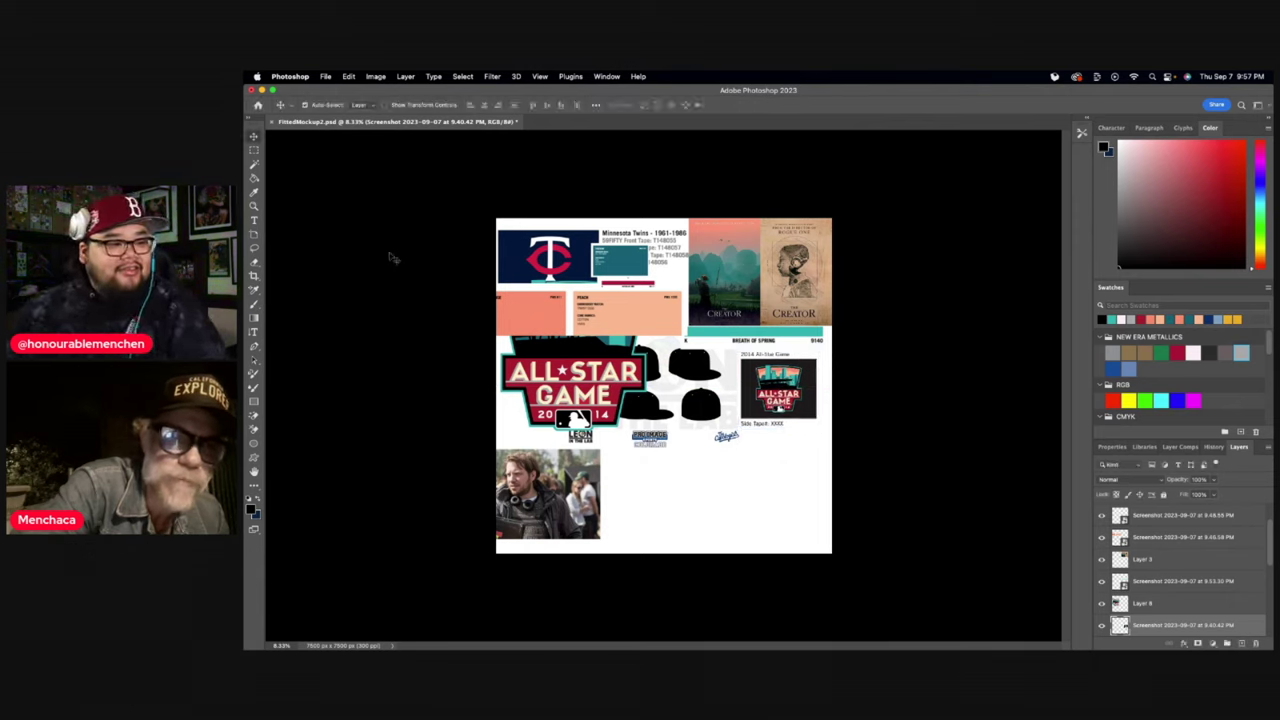
- Shrink the cut-out All-Star patch to about 8% and place it on the crown of the lower side-view cap
left_click(254, 205)
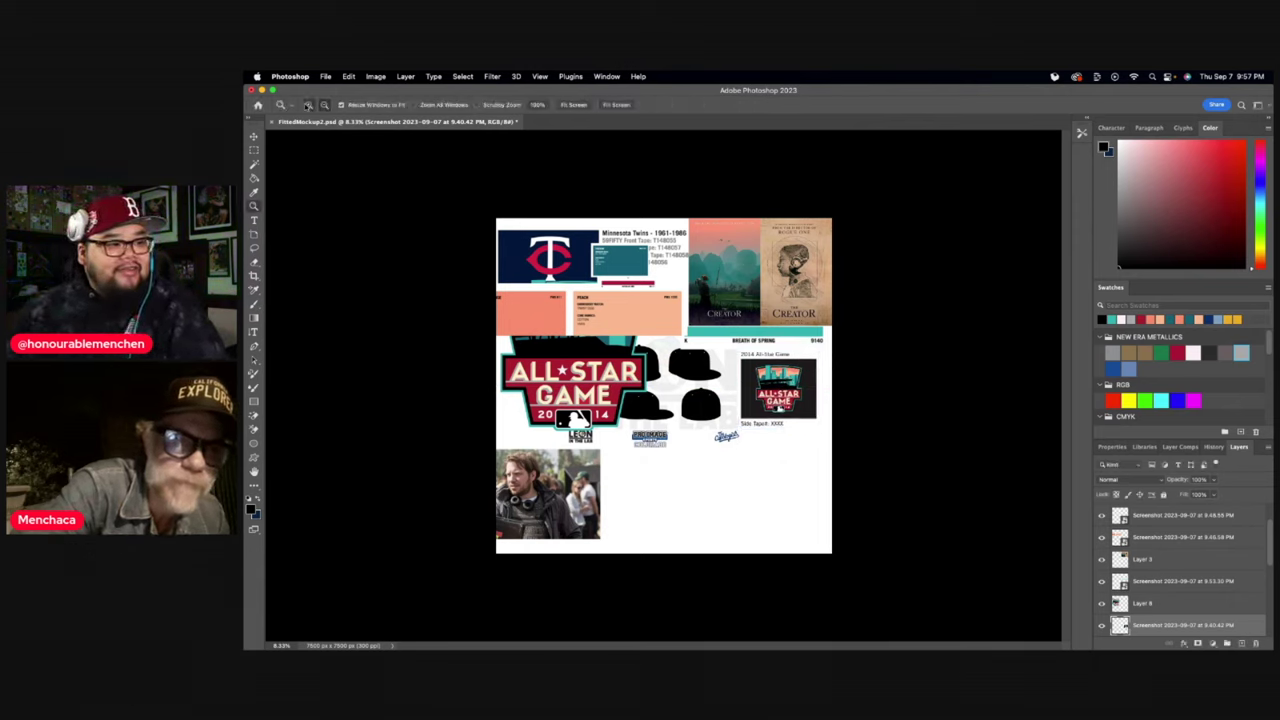
key("super+equal")
key("v")
left_click_drag(550, 343, 748, 500)
key("super+t")
left_click_drag(830, 316, 622, 402)
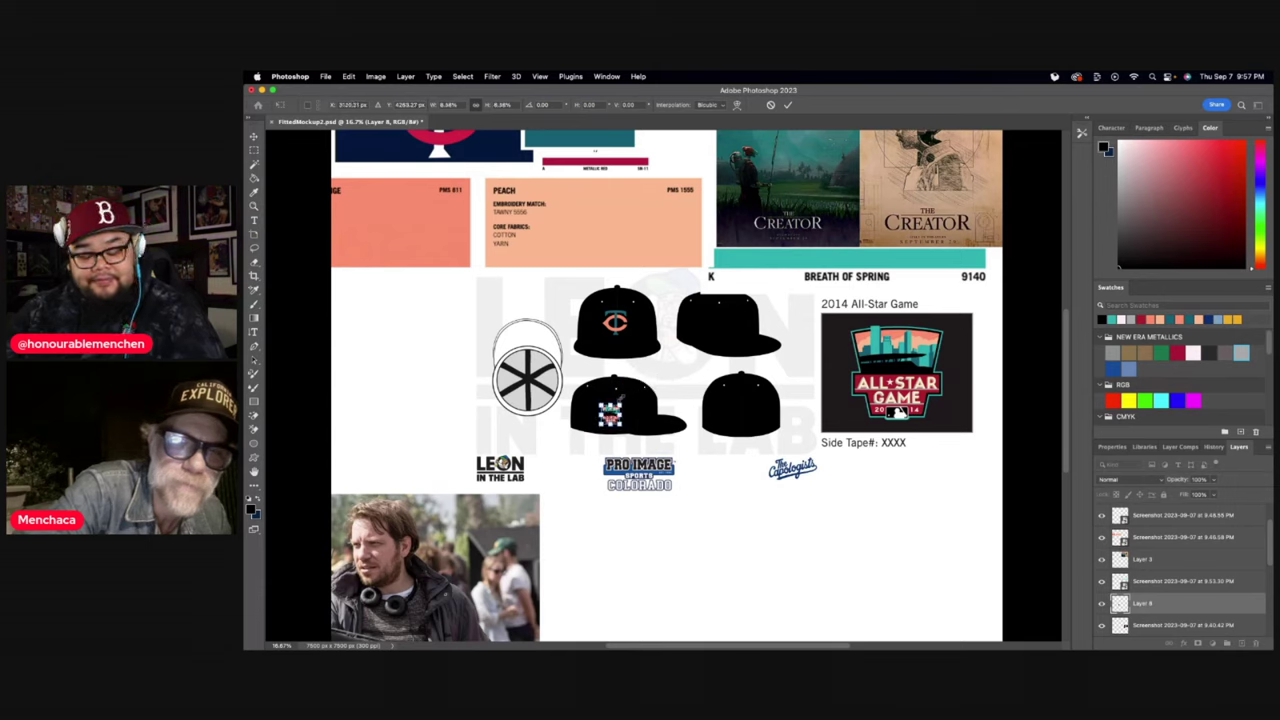
key("Return")
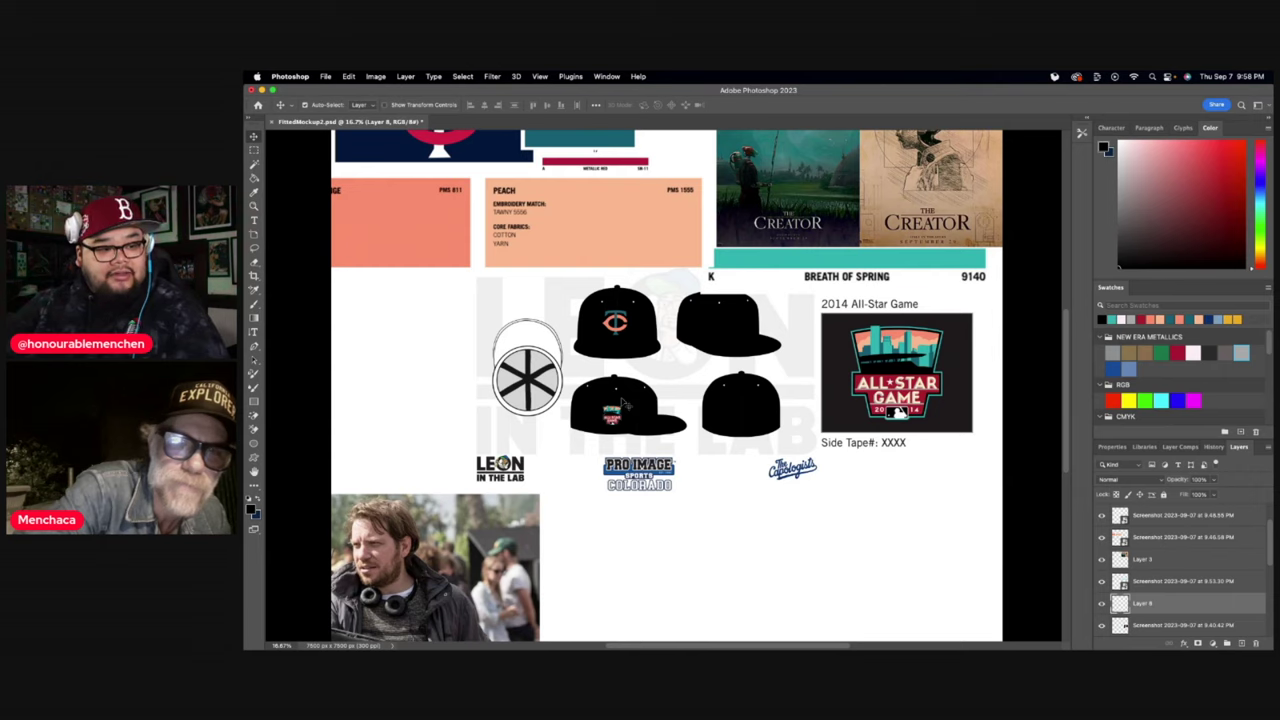
left_click_drag(622, 402, 620, 401)
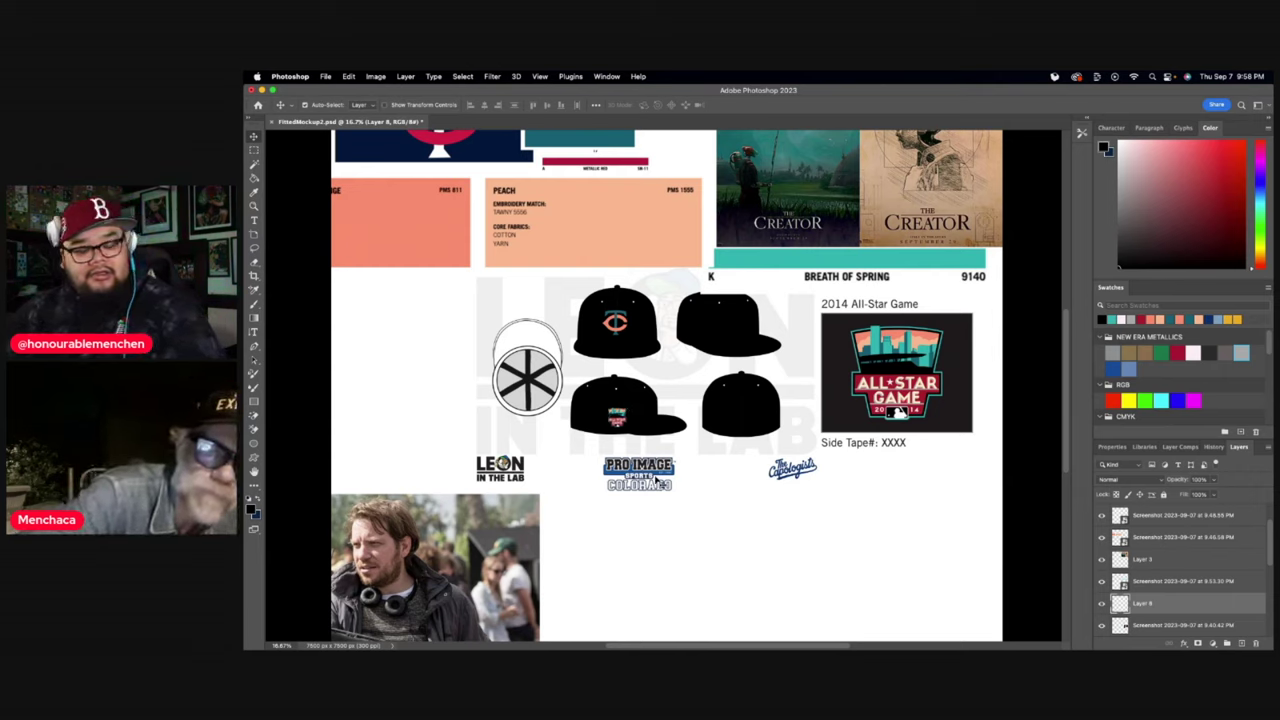
- Duplicate the small All-Star patch and fit the copy, tilted, to the rear side of the upper side-view cap
key("super+v")
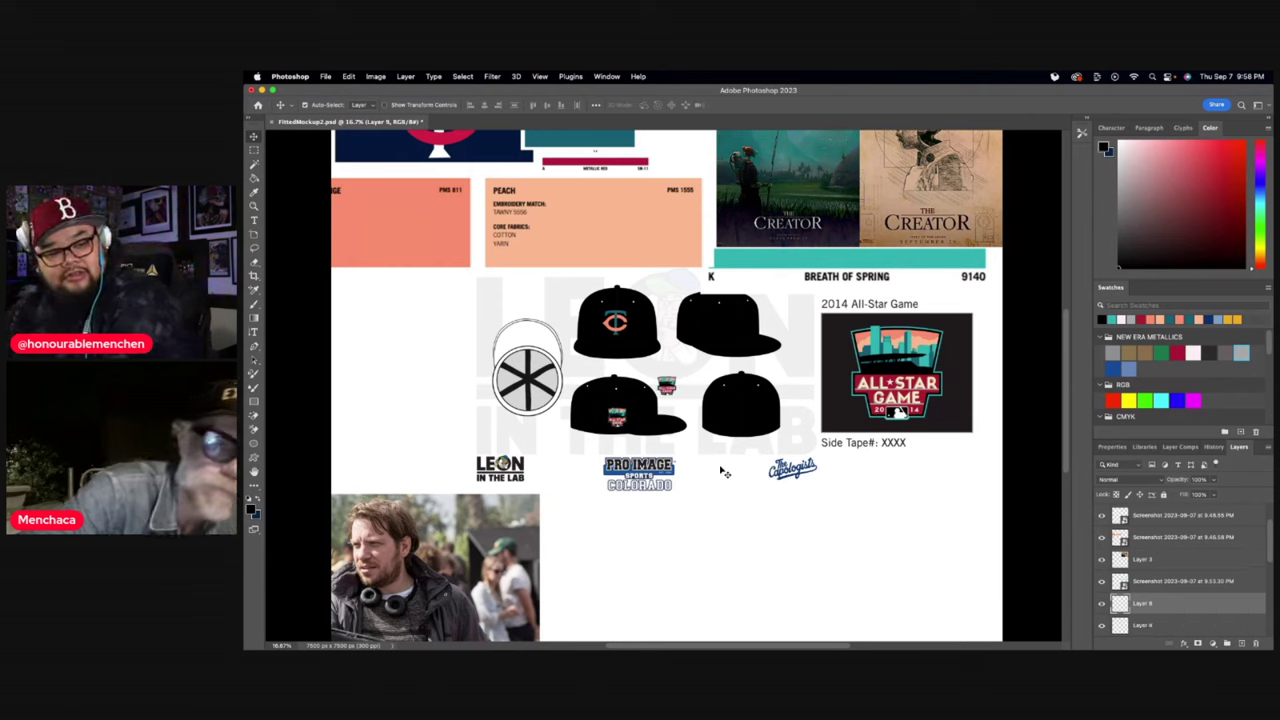
key("super+t")
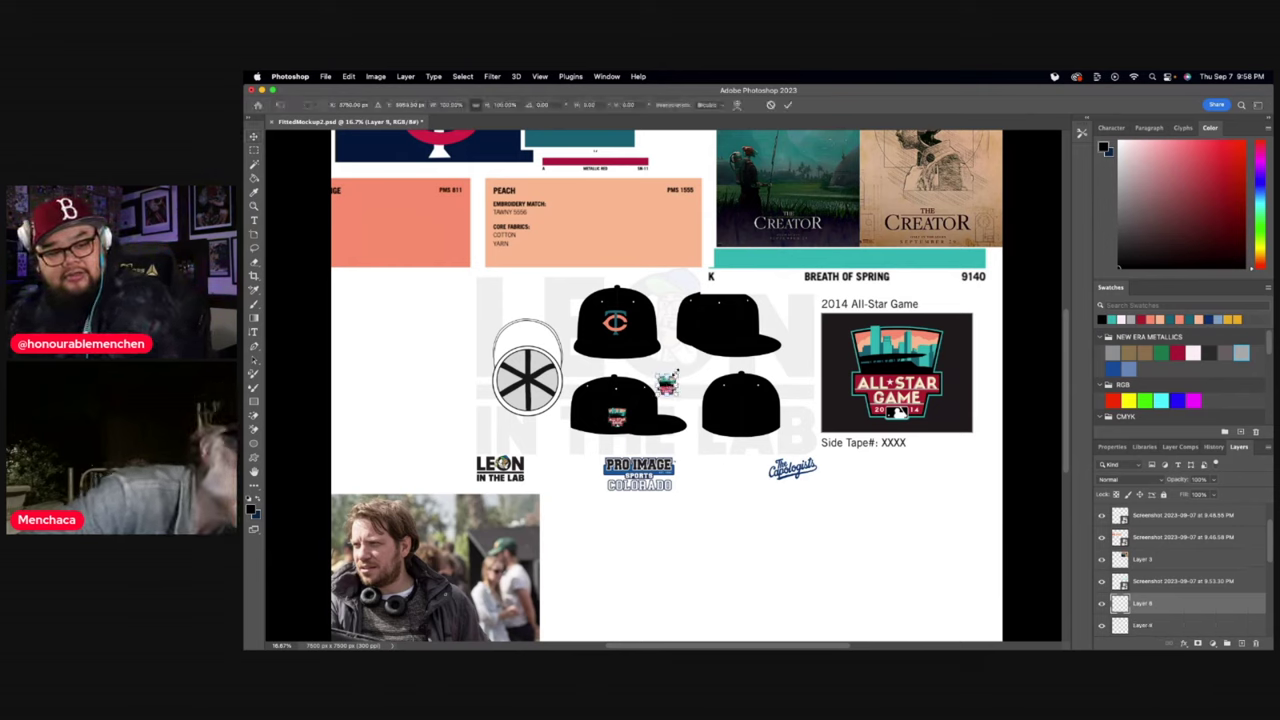
left_click_drag(684, 370, 690, 322)
key("Return")
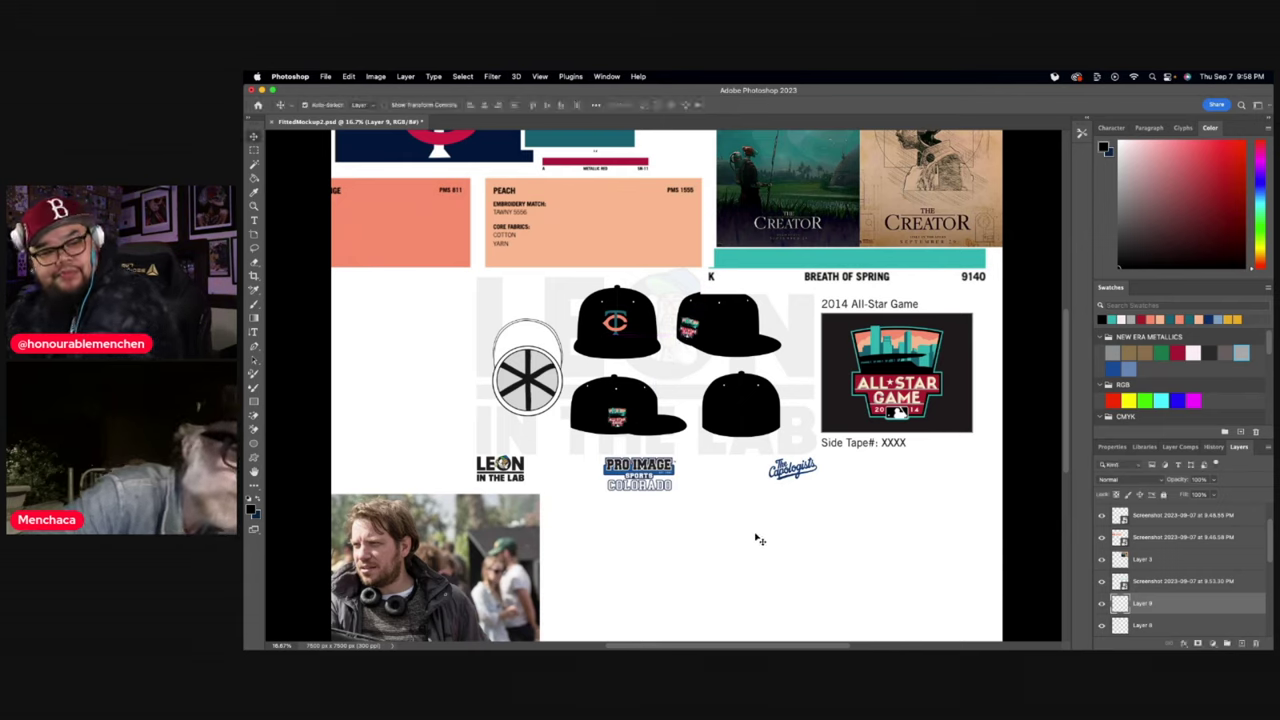
- Duplicate the front-view cap's Twins logo onto the upper side-view cap, reducing it slightly and tilting it counterclockwise
left_click(616, 323)
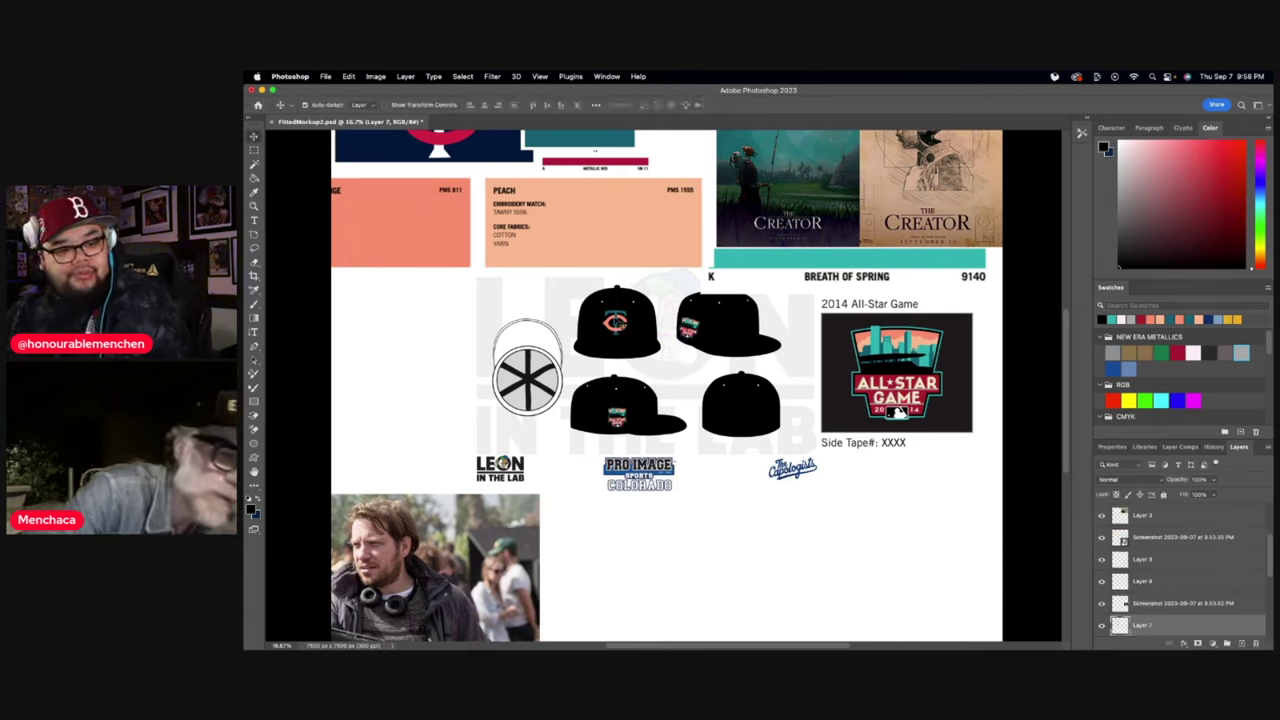
key("ctrl+c")
key("ctrl+v")
left_click_drag(682, 392, 737, 308)
key("ctrl+t")
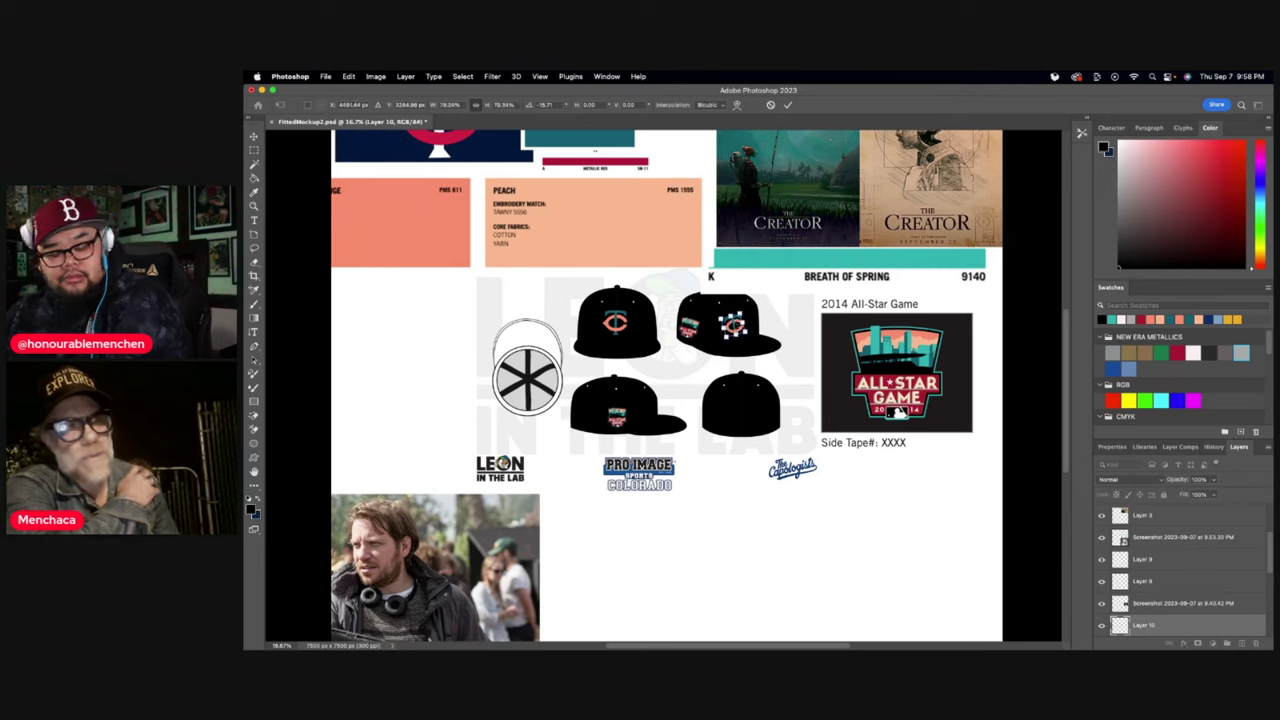
key("Return")
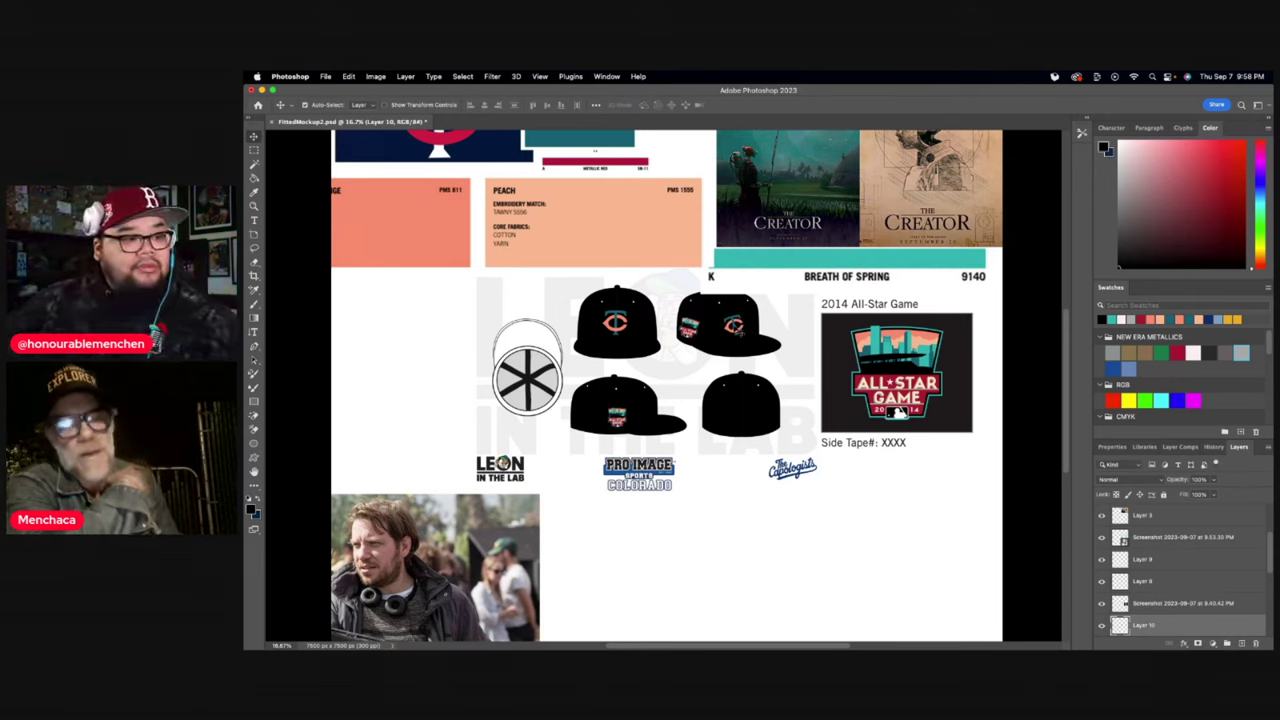
- Shift the copied Twins logo toward the visor and nudge it slightly upward on the upper side-view cap's front panel
left_click_drag(733, 325, 745, 323)
key("Up")
key("Up")
key("Up")
key("Up")
key("Left")
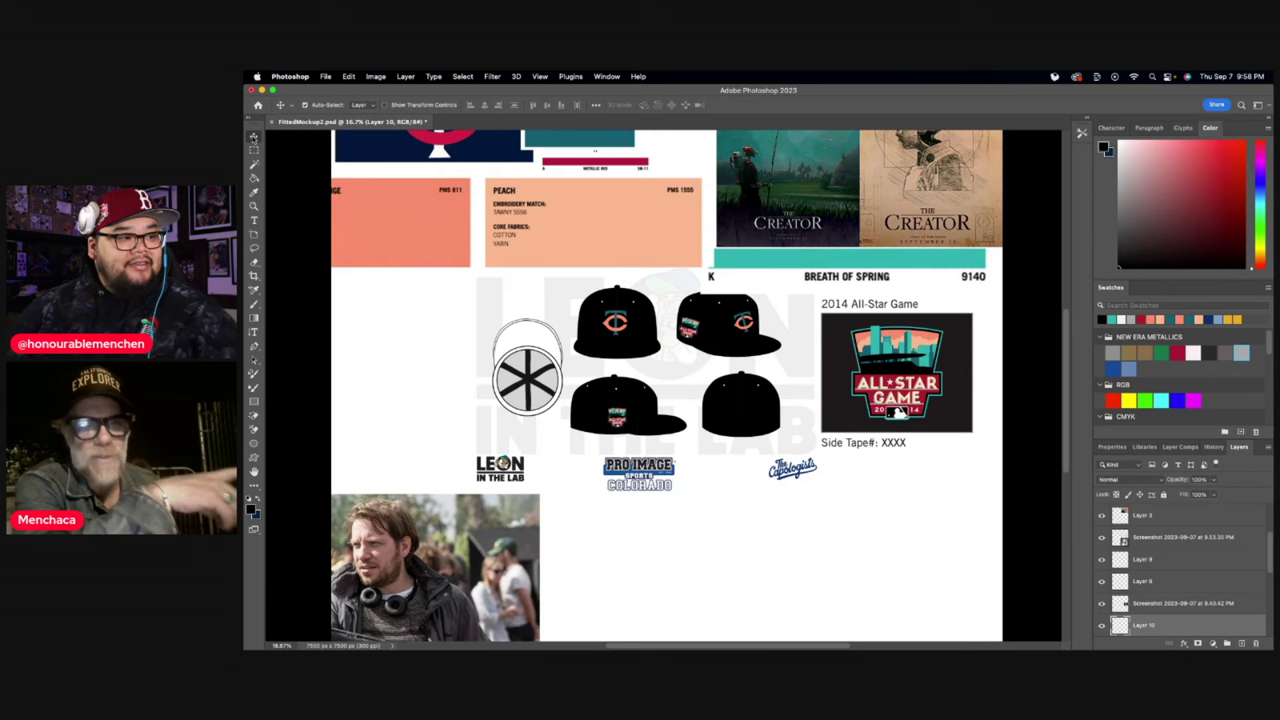
- Move the Breath of Spring 9140 swatch and the dark teal fabric swatch into the blank area below the cap views
left_click_drag(740, 280, 706, 518)
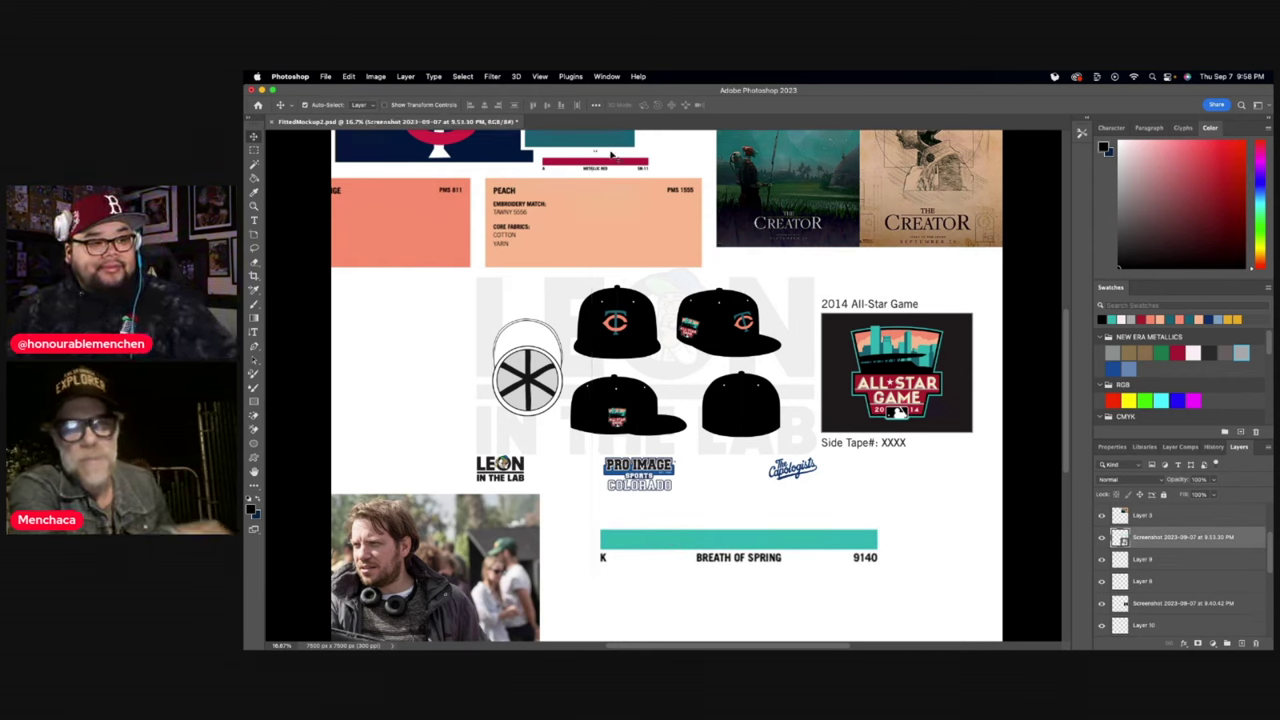
left_click_drag(614, 150, 714, 604)
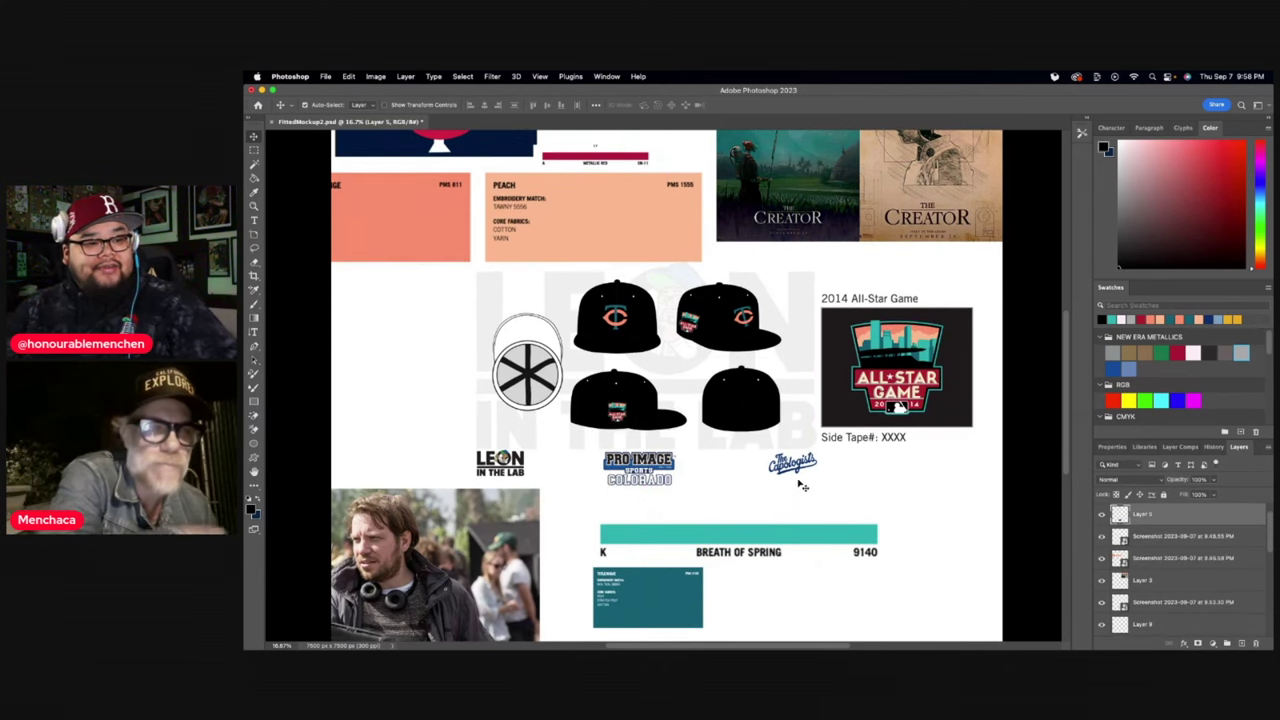
- Fill the sweatband ring and the visor's edge in the underside cap view with black
scroll(800, 500, "up", 1)
left_click(537, 356)
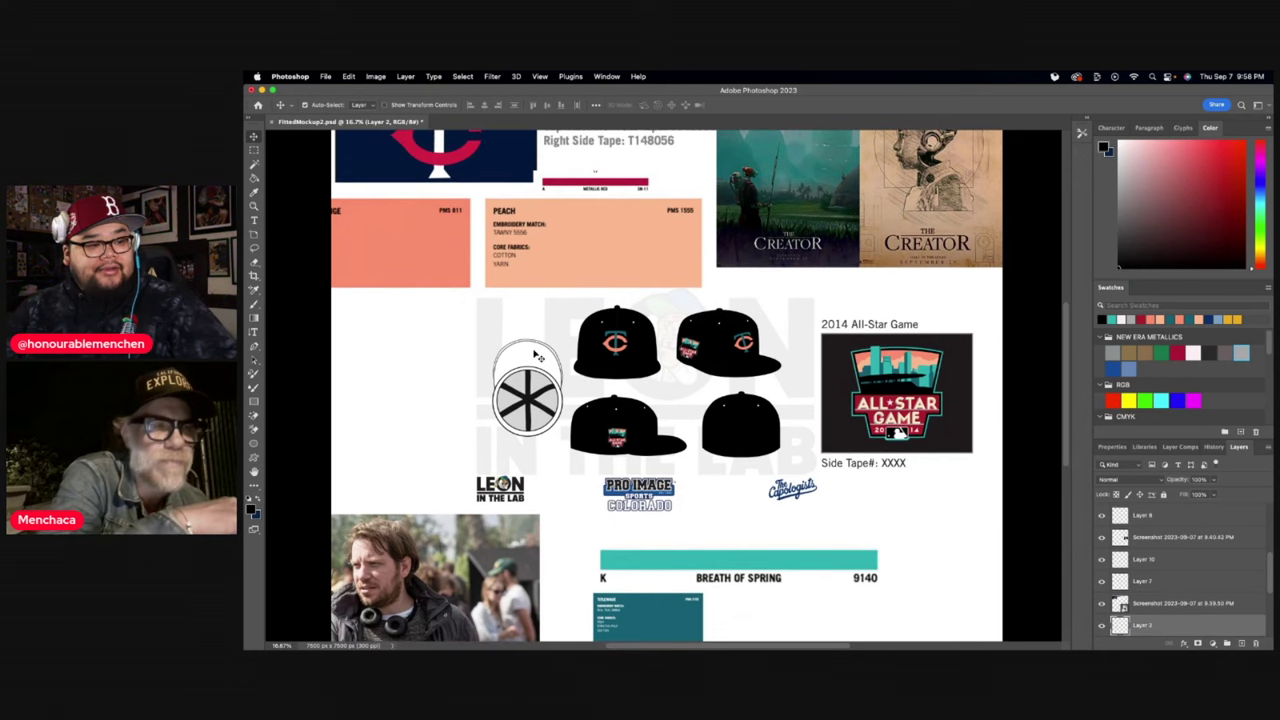
left_click(257, 179)
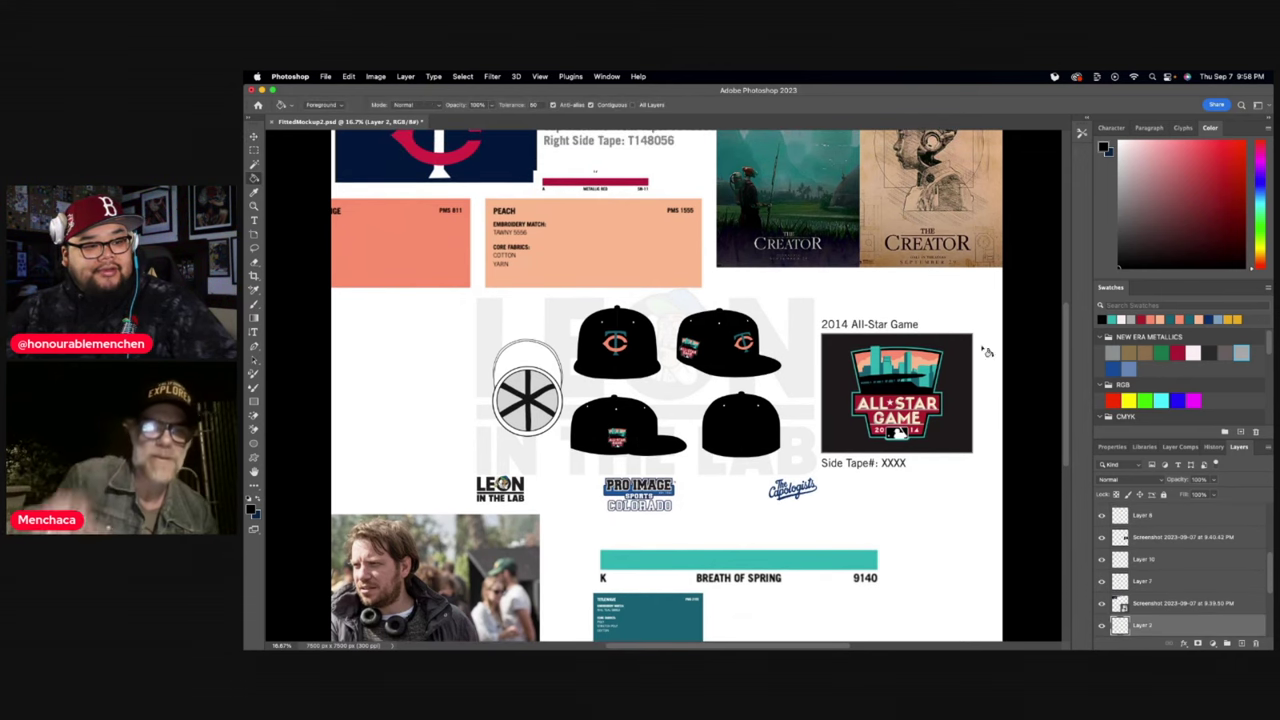
left_click(561, 404)
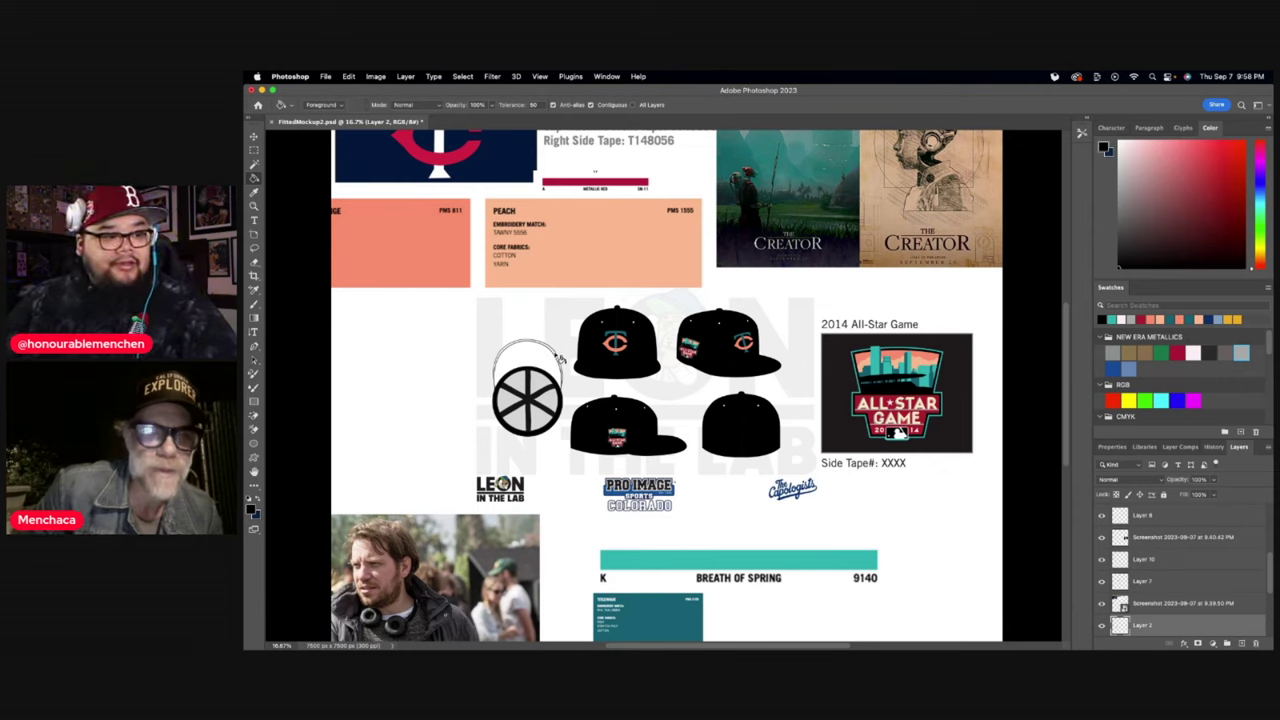
left_click(527, 342)
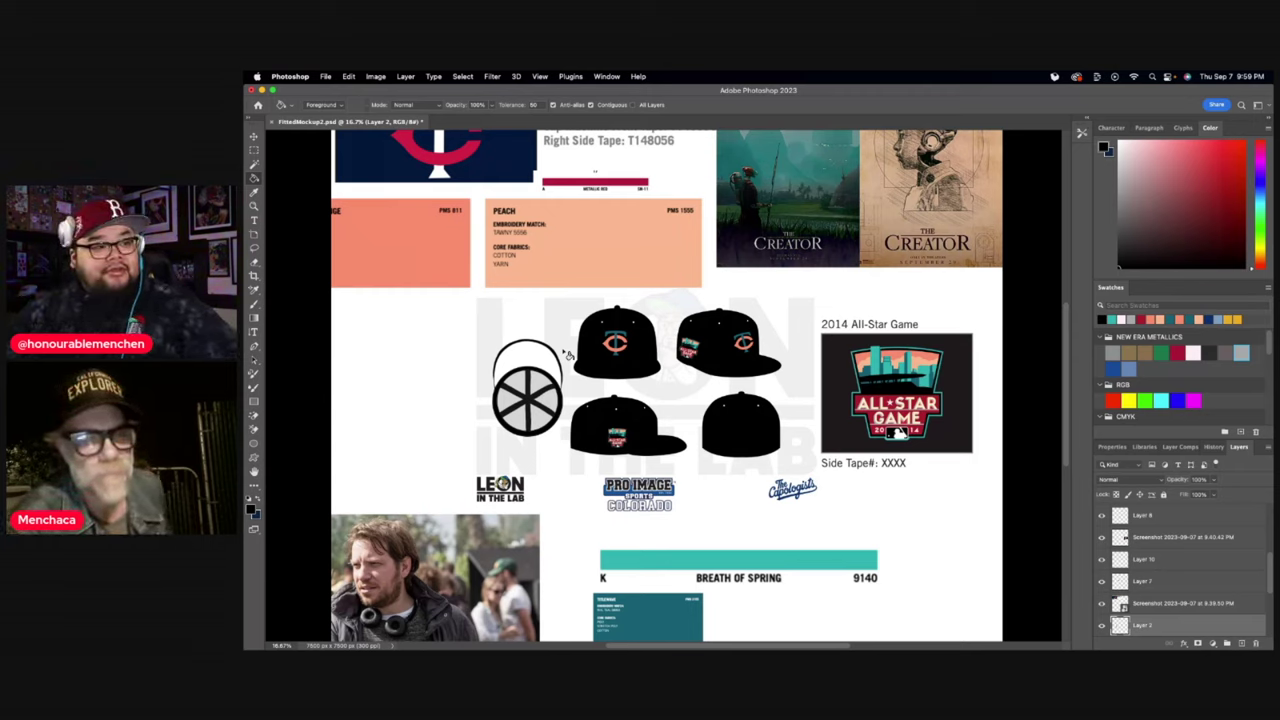
- Fill the undervisor in the underside cap view with the light teal swatch colour
left_click(254, 206)
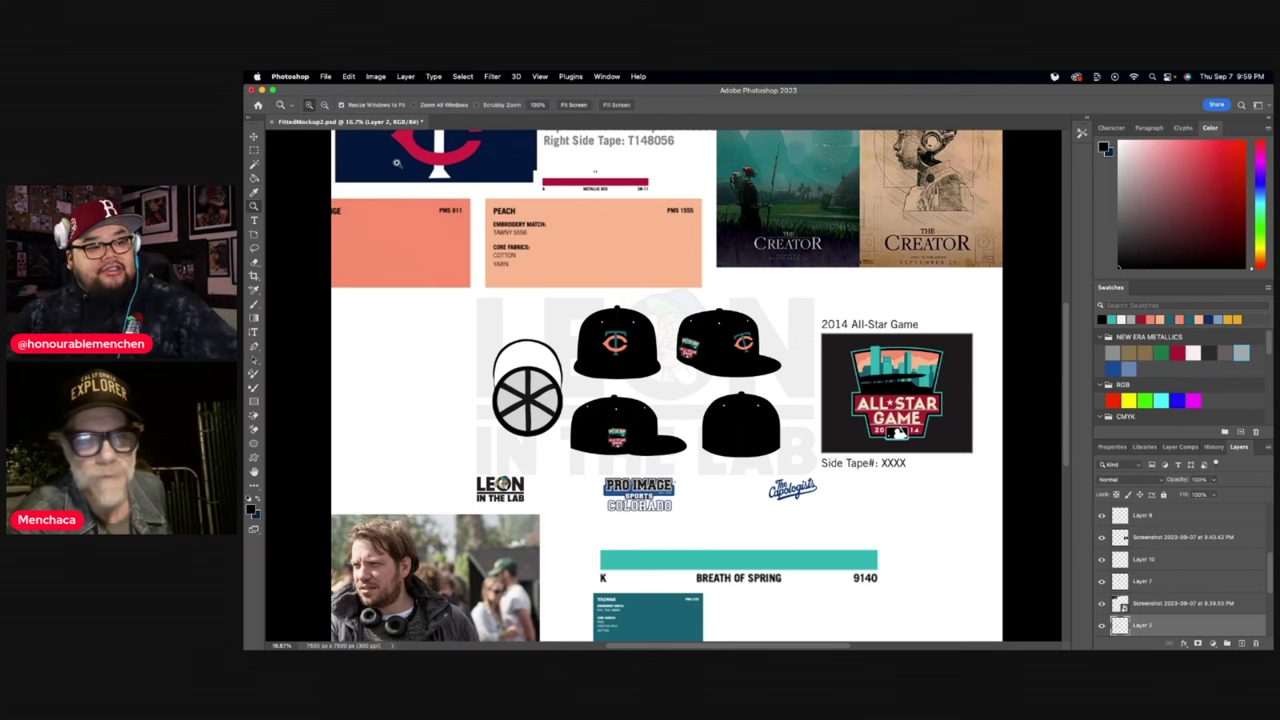
left_click(639, 442)
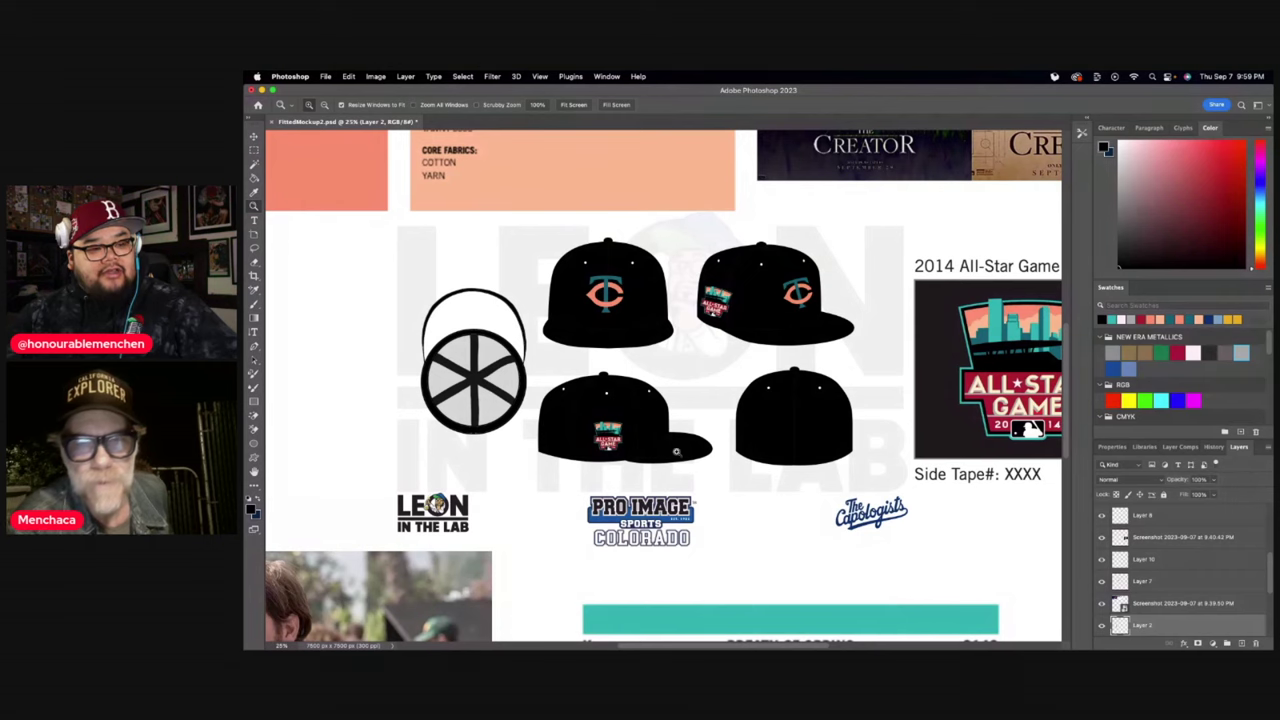
scroll(706, 489, "up", 1)
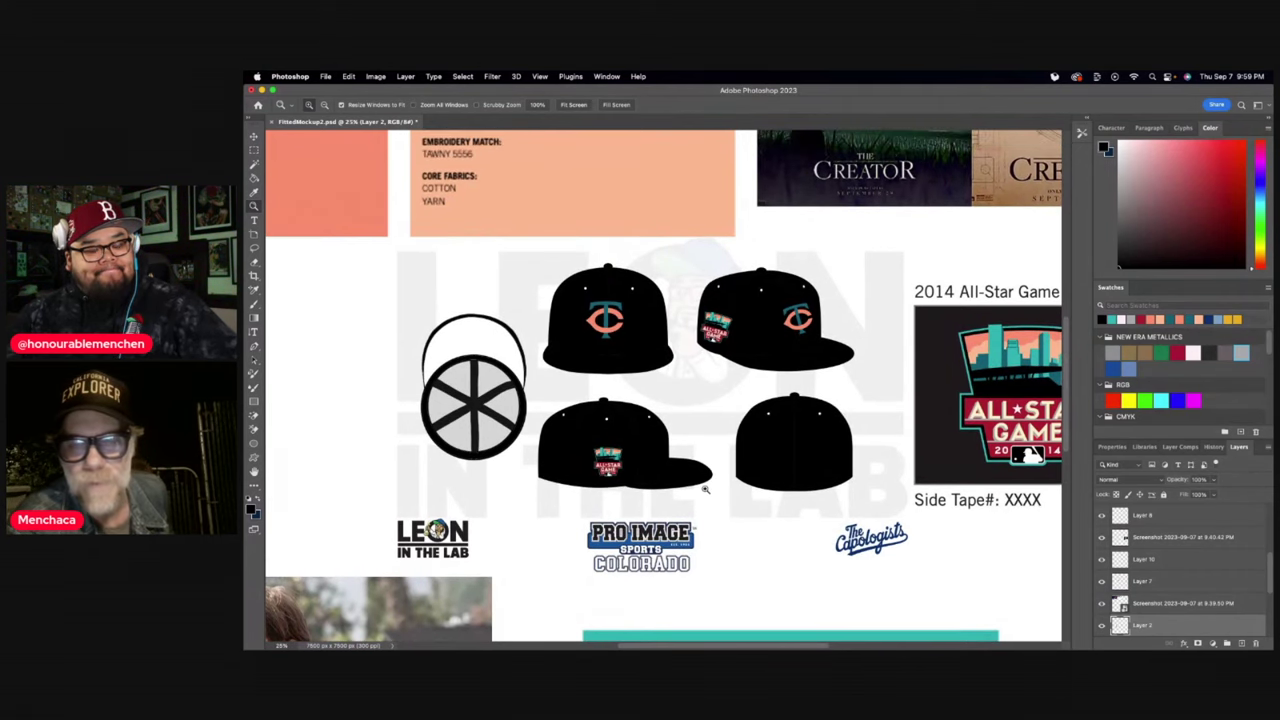
left_click(253, 135)
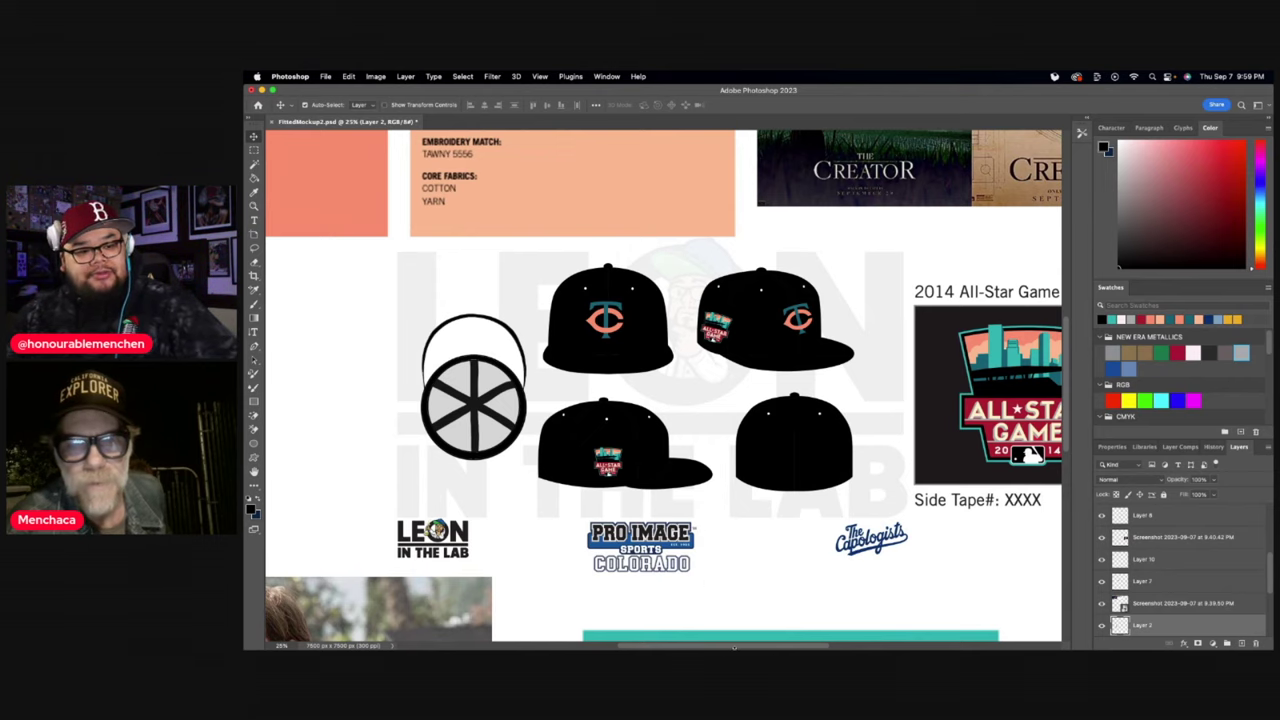
scroll(600, 520, "right", 3)
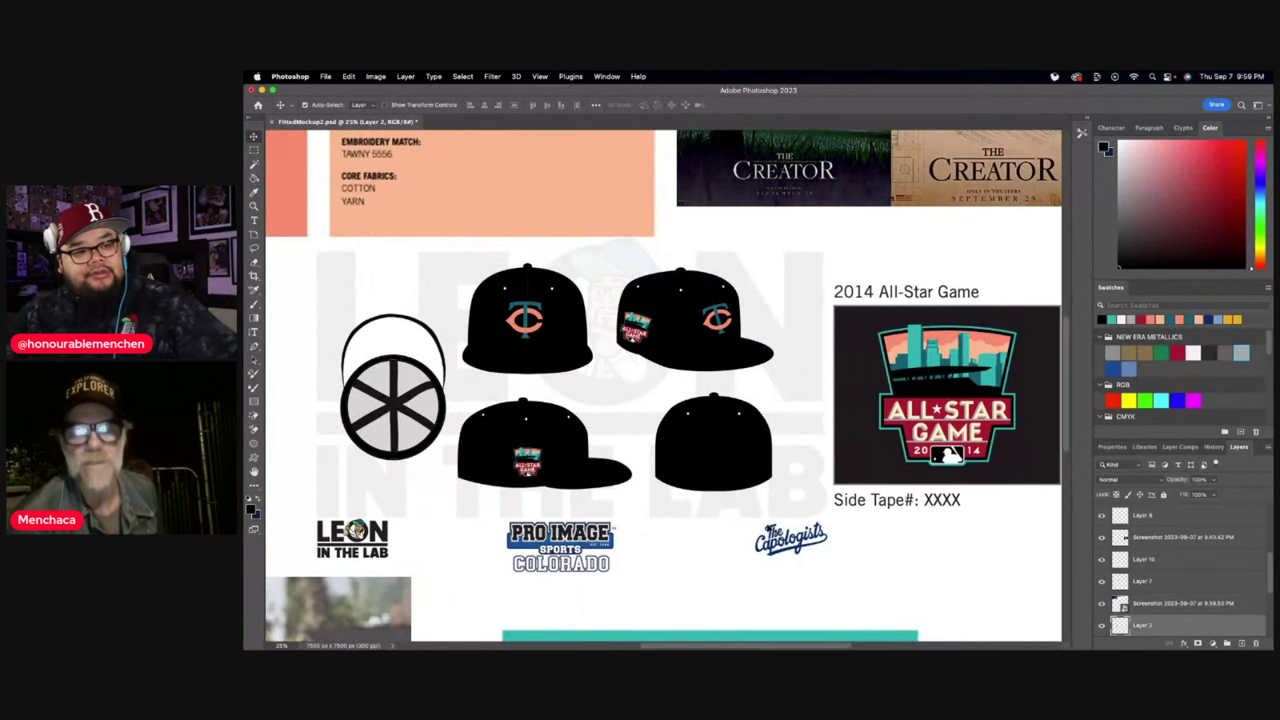
left_click(1110, 319)
key("g")
left_click(422, 343)
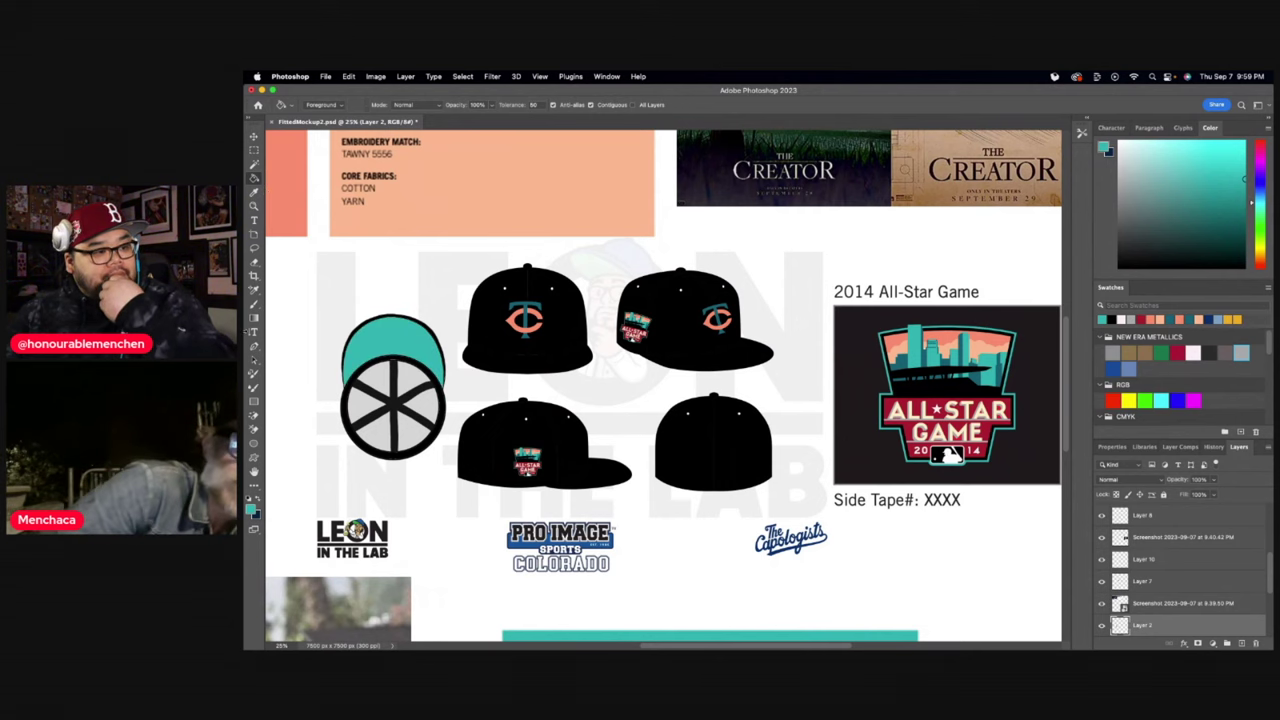
- Recolour the undervisor with the dark teal swatch colour
scroll(758, 540, "up", 1)
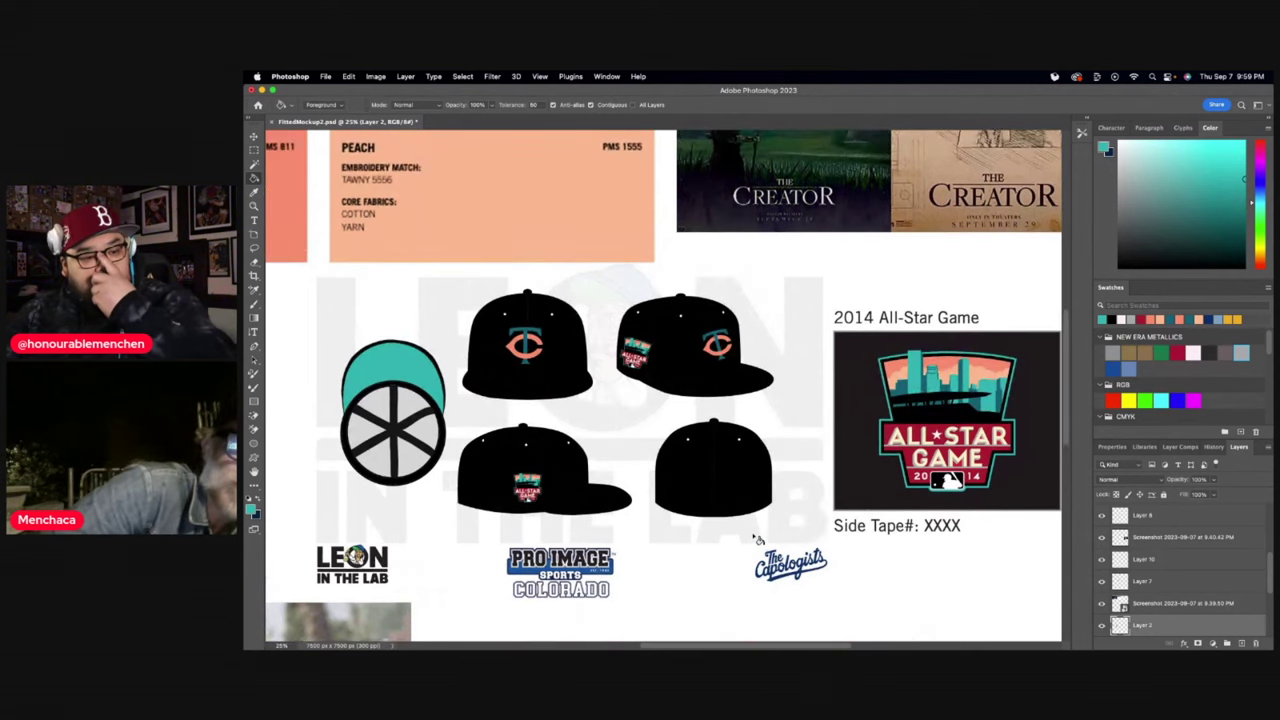
left_click(1177, 318)
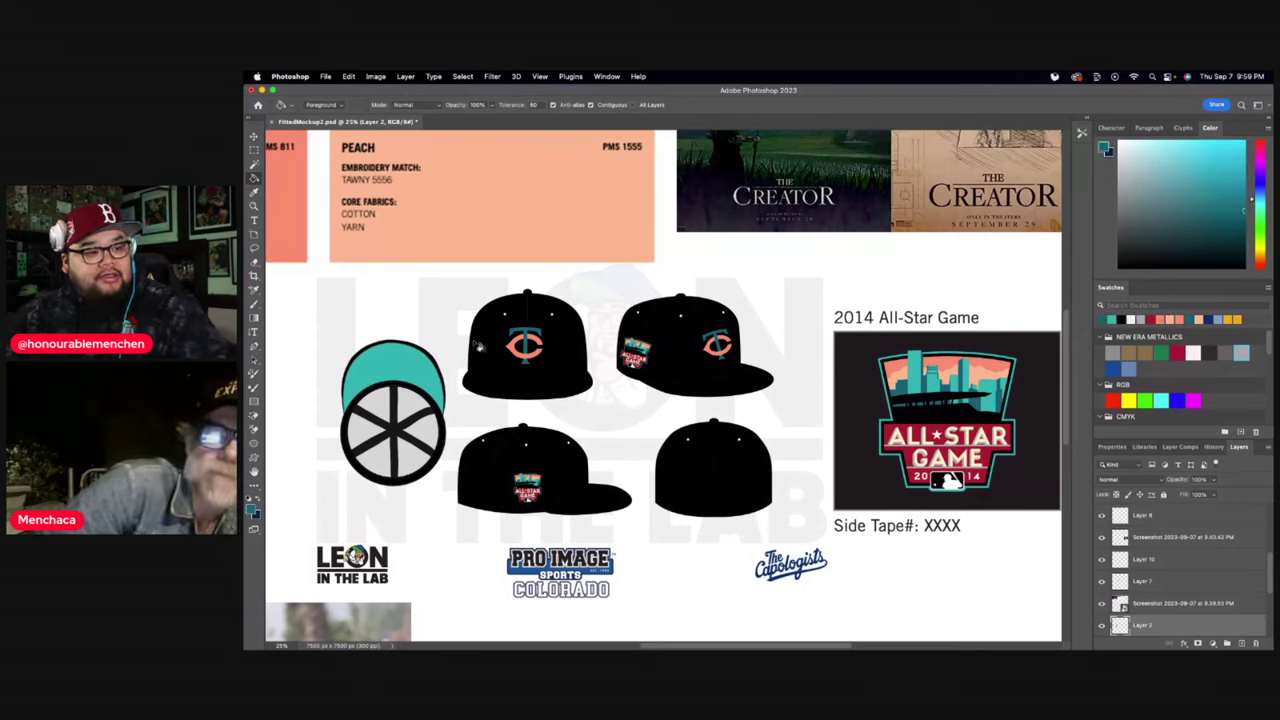
left_click(420, 370)
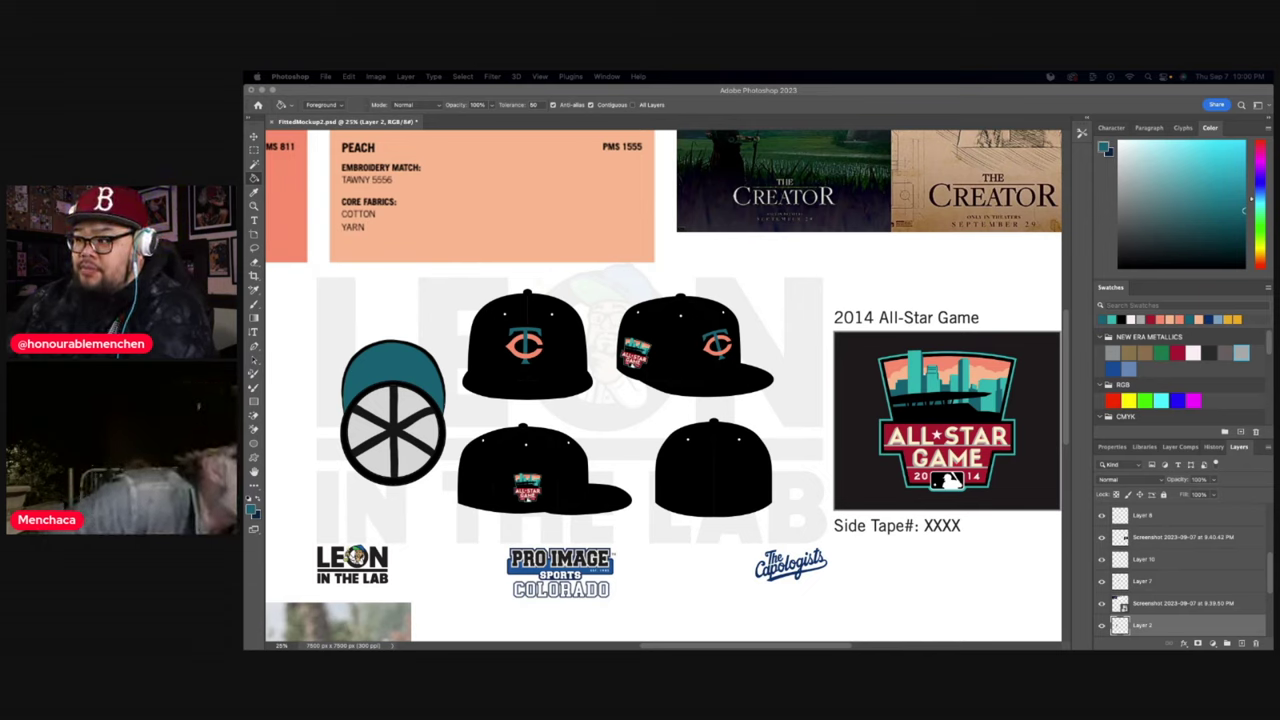
- Paste the Thai flag image, shrink it to about half size, and centre it at the lower edge of the back-view cap
left_click(762, 270)
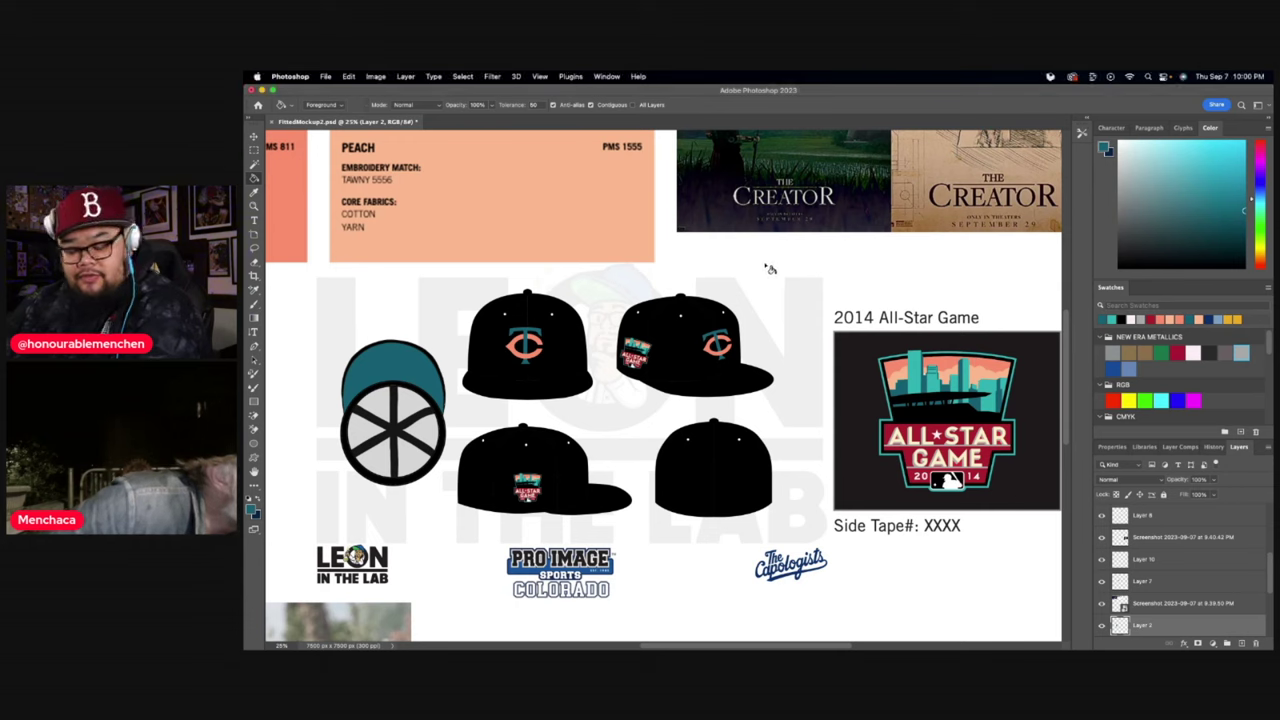
key("super+v")
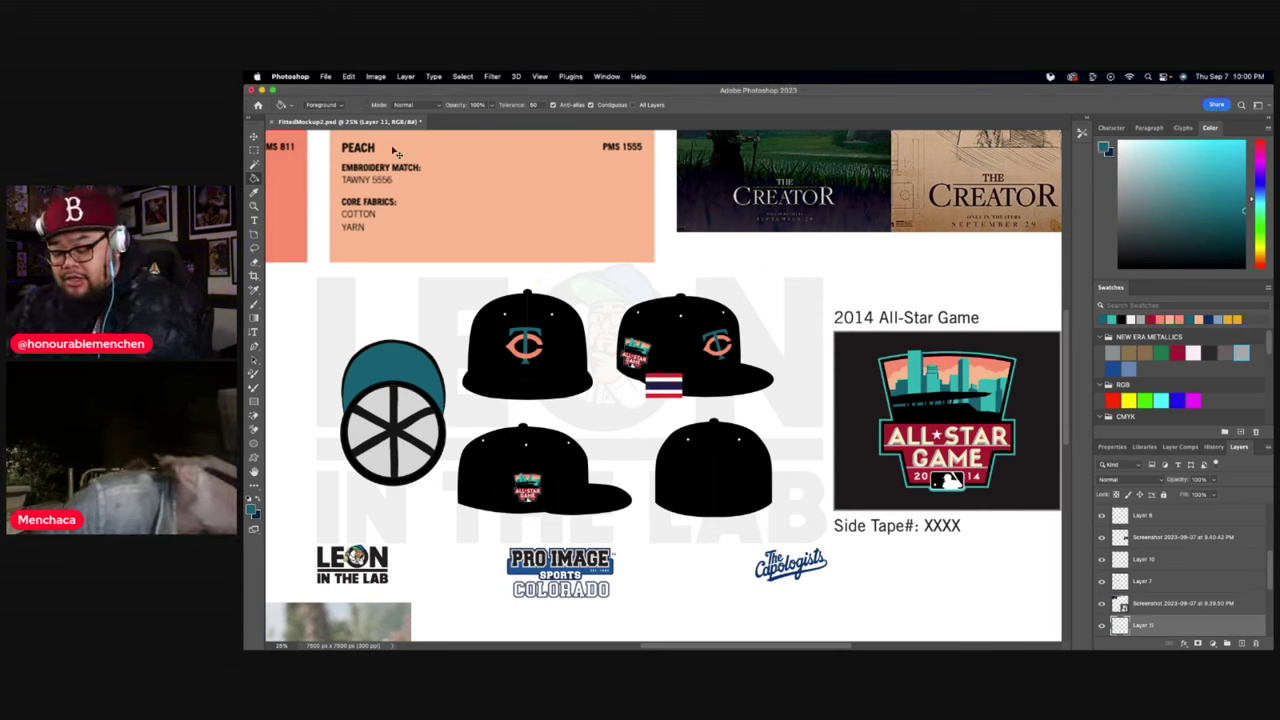
key("super+t")
left_click_drag(684, 372, 668, 381)
key("Return")
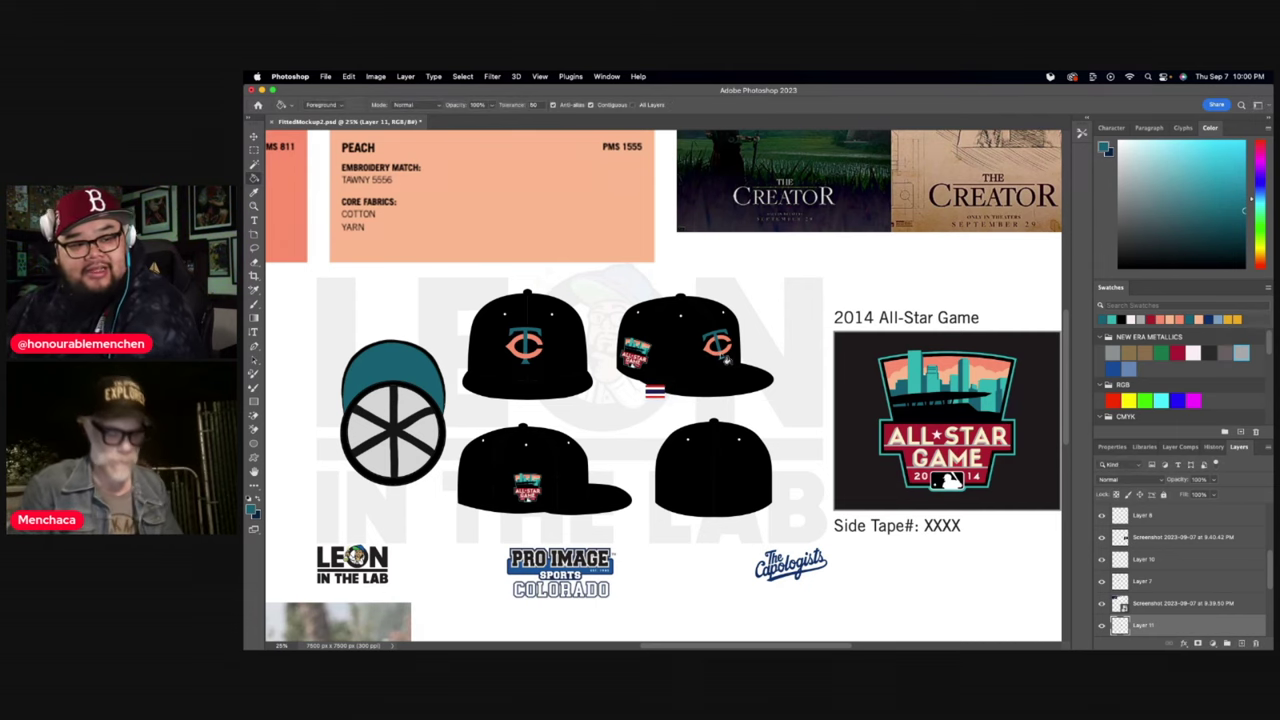
left_click(253, 135)
left_click_drag(655, 393, 713, 505)
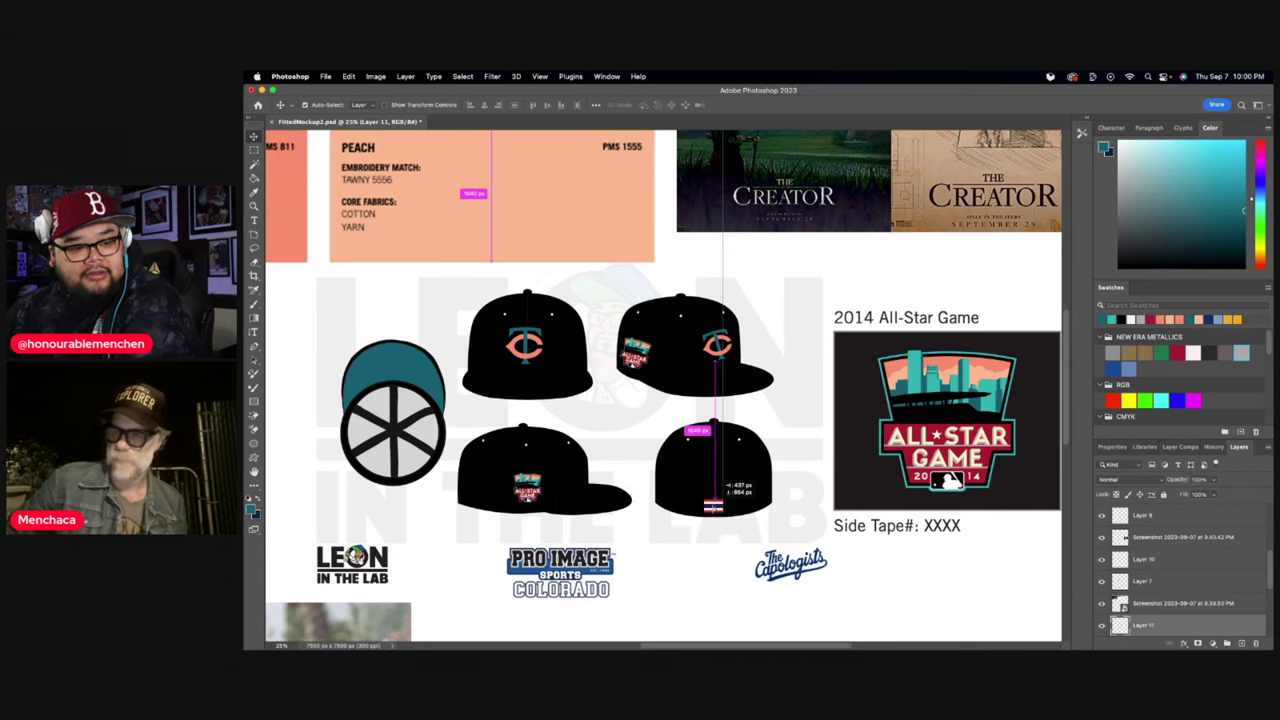
- Examine the logos, side patches, rear flag and undervisor colour up close across all the cap views
scroll(910, 275, "up", 1)
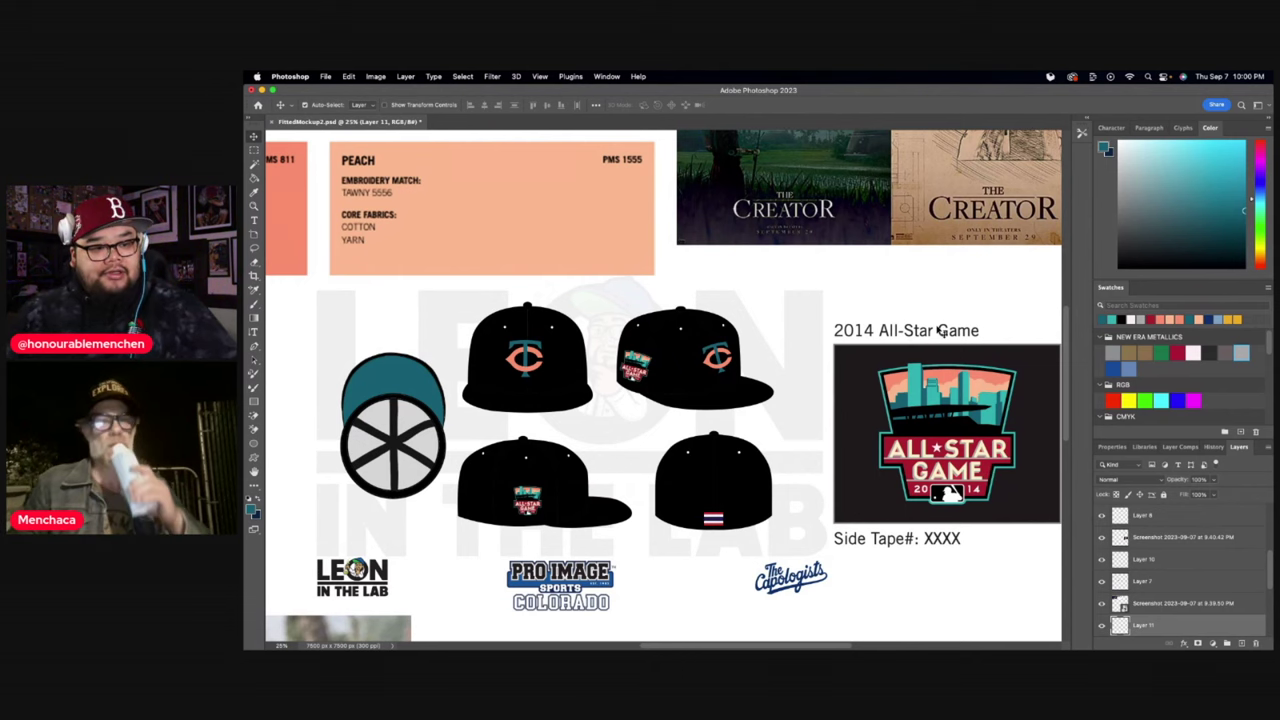
scroll(940, 333, "up", 1)
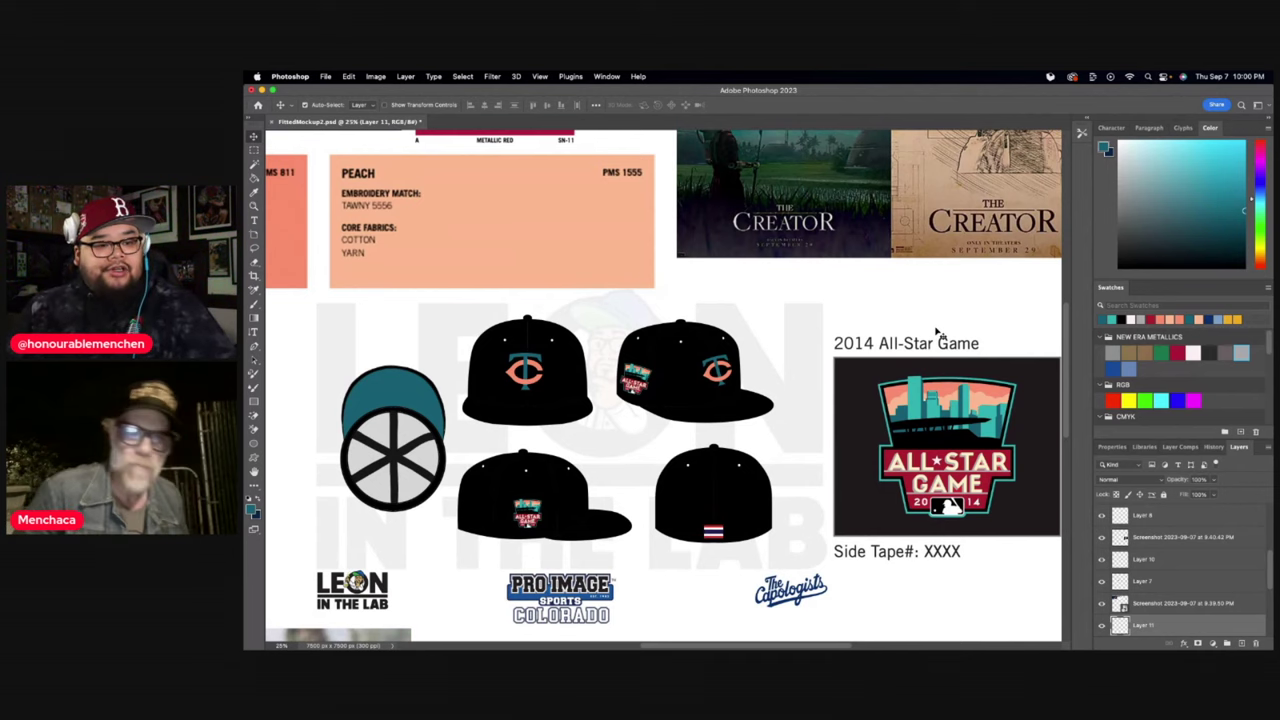
scroll(789, 633, "left", 5)
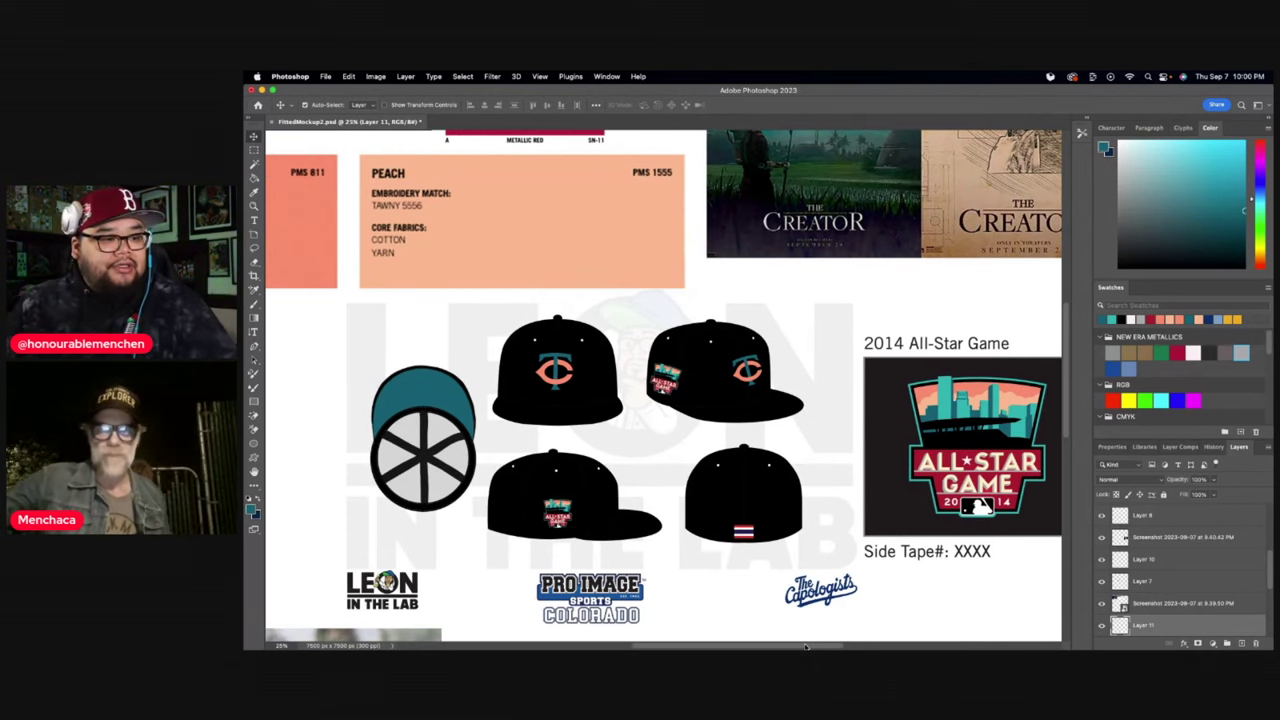
scroll(800, 551, "down", 2)
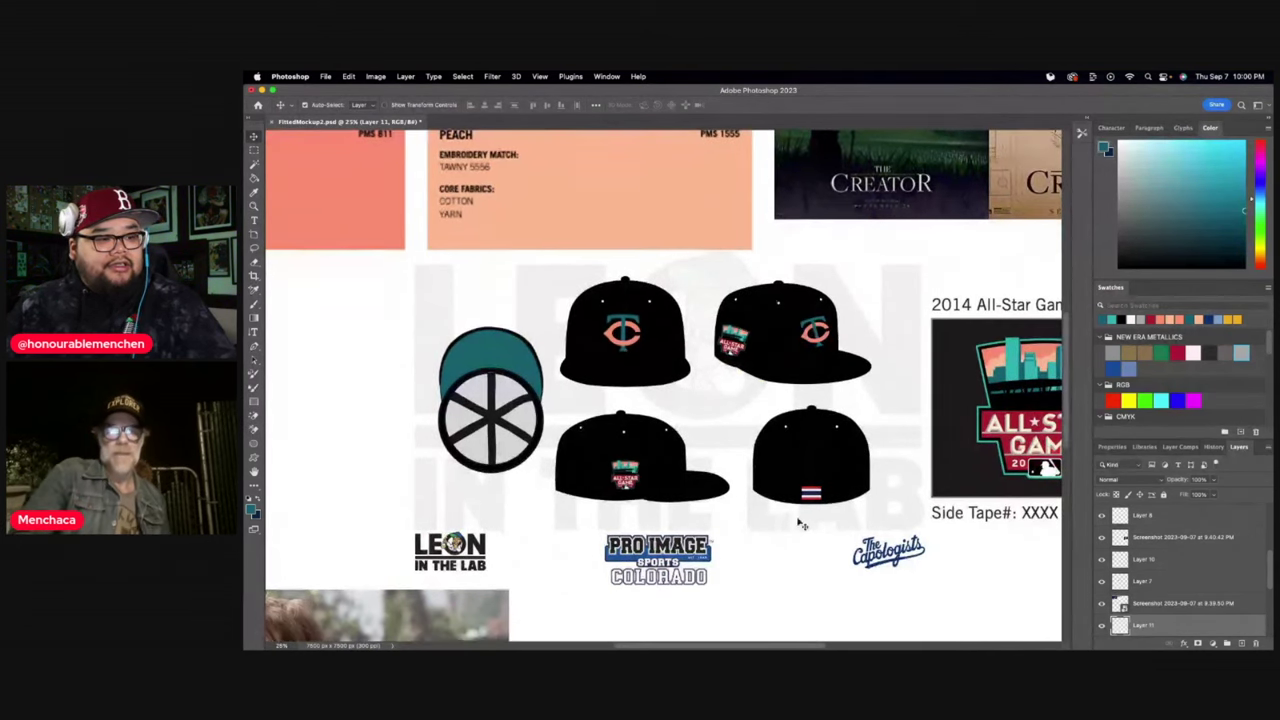
left_click(254, 205)
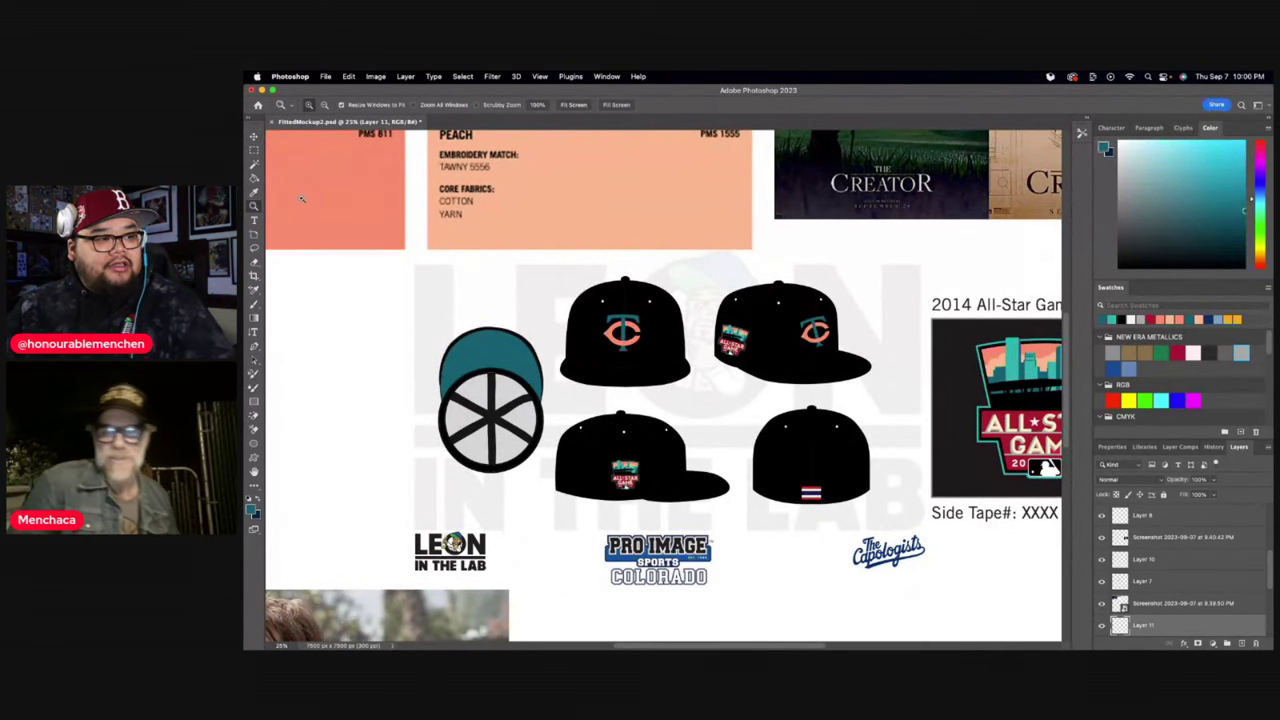
left_click(658, 368)
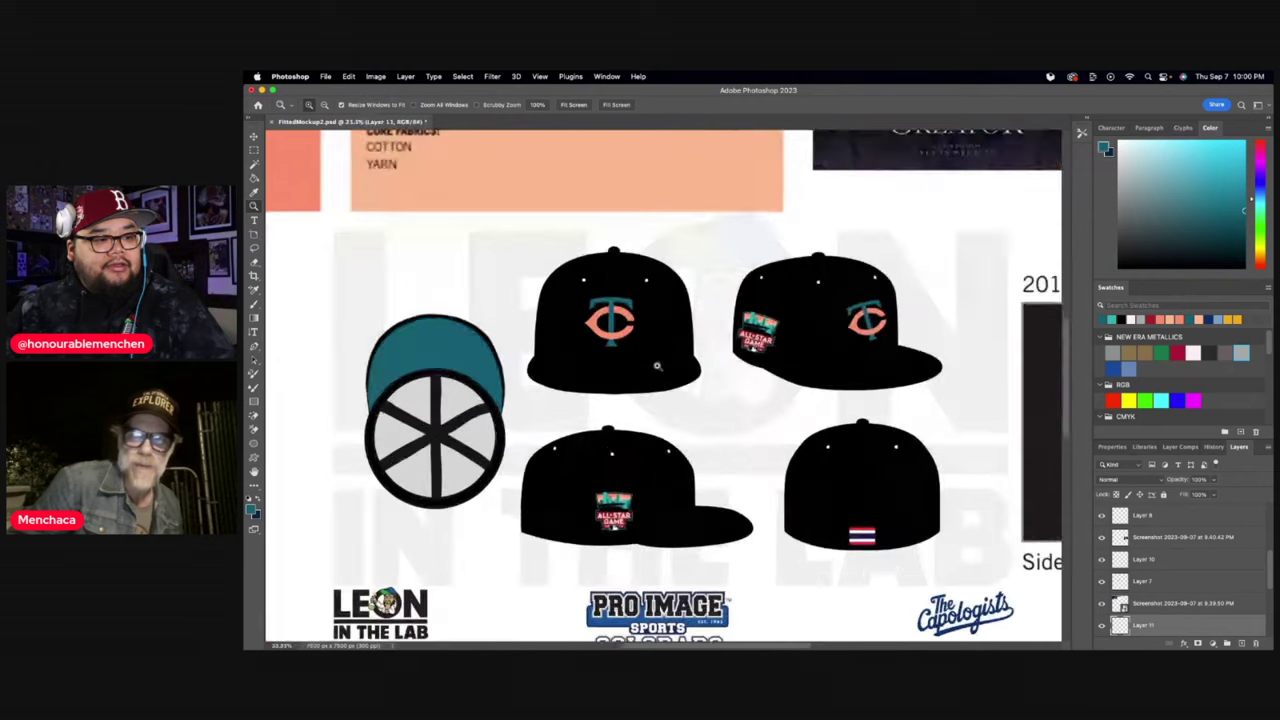
left_click(858, 465)
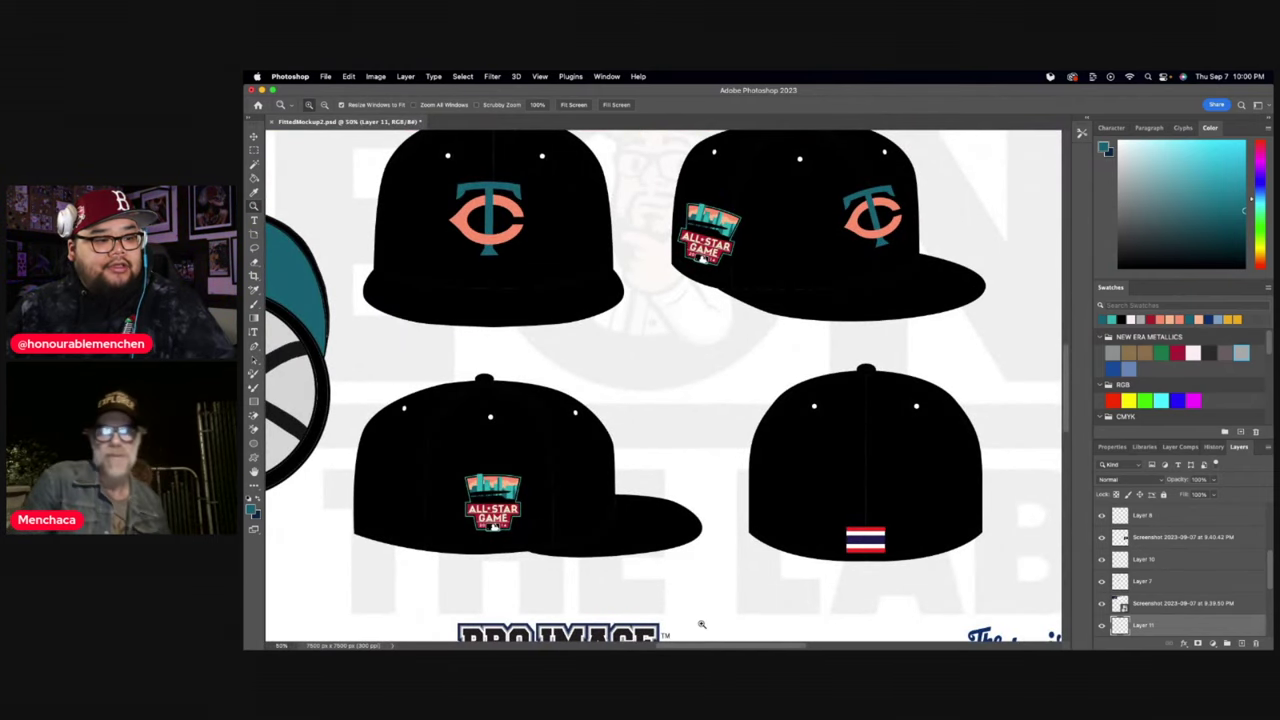
scroll(690, 640, "left", 2)
scroll(686, 638, "left", 2)
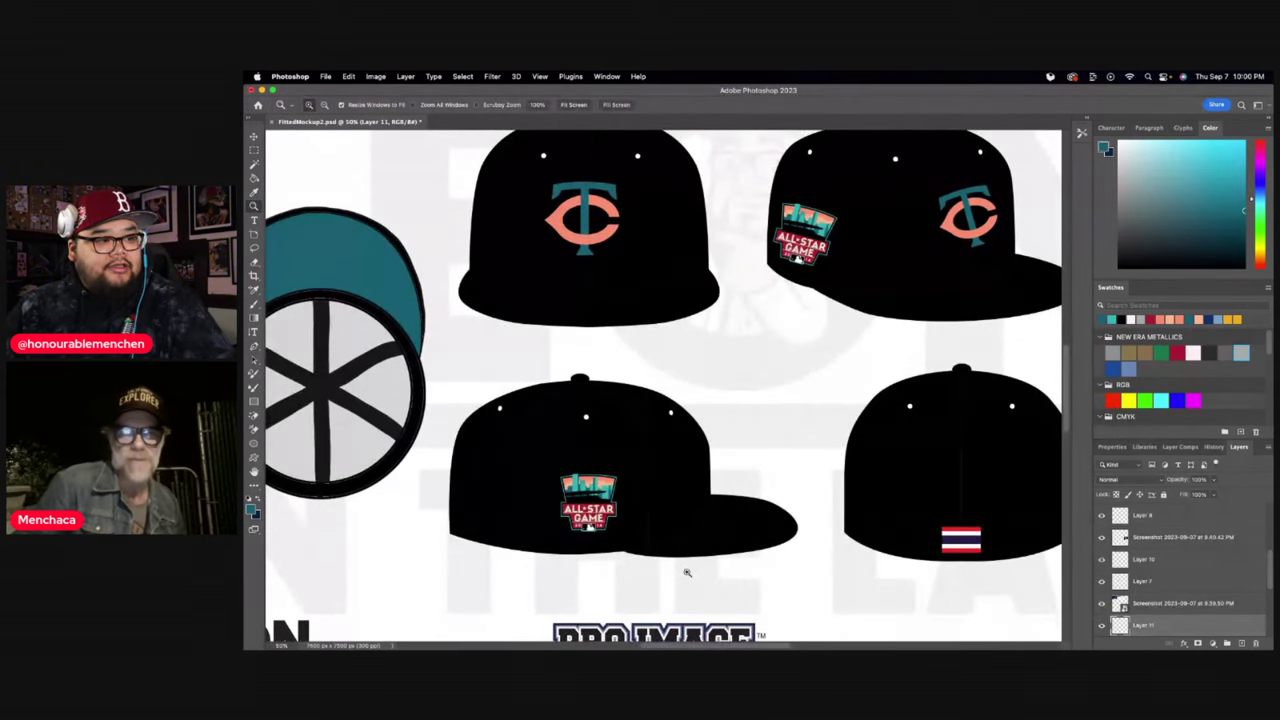
scroll(688, 573, "up", 2)
left_click(324, 105)
left_click(532, 298)
scroll(714, 630, "left", 1)
mouse_move(707, 646)
left_mouse_down()
mouse_move(760, 644)
mouse_move(705, 636)
left_mouse_up()
scroll(760, 540, "down", 1)
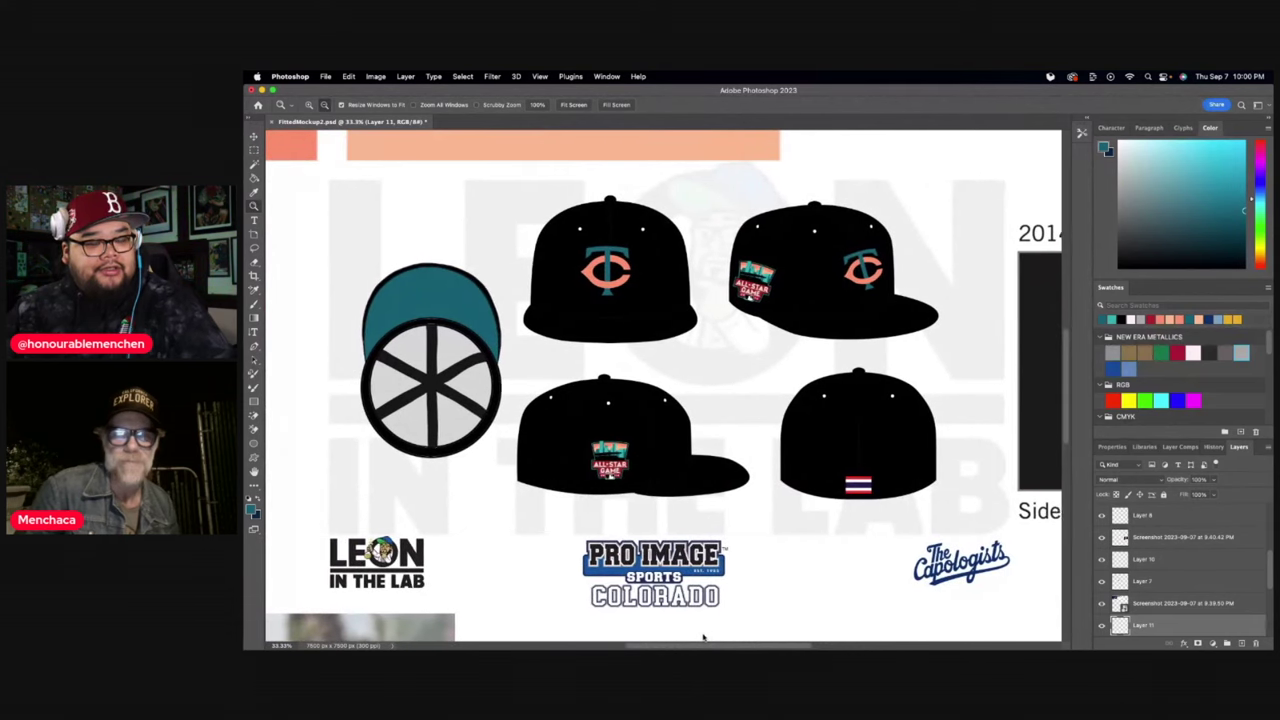
scroll(788, 490, "up", 1)
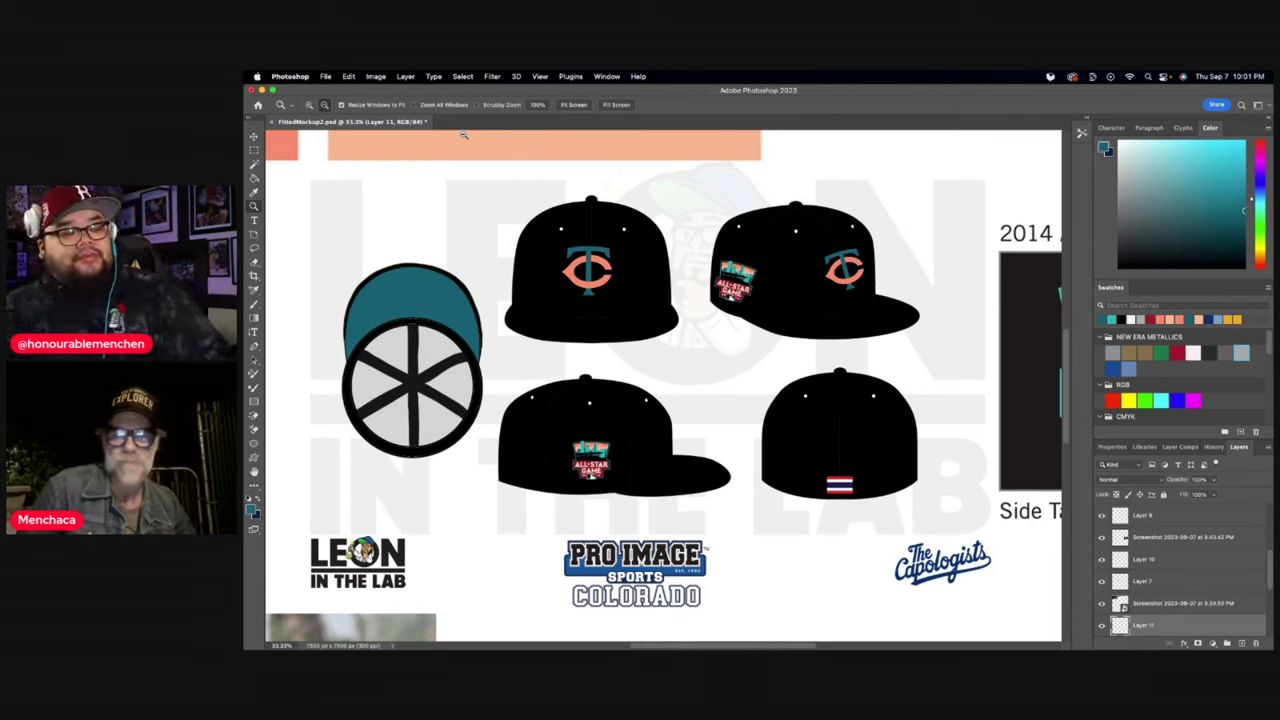
- Save the mockup under the new file name hat 4.psd
left_click(325, 77)
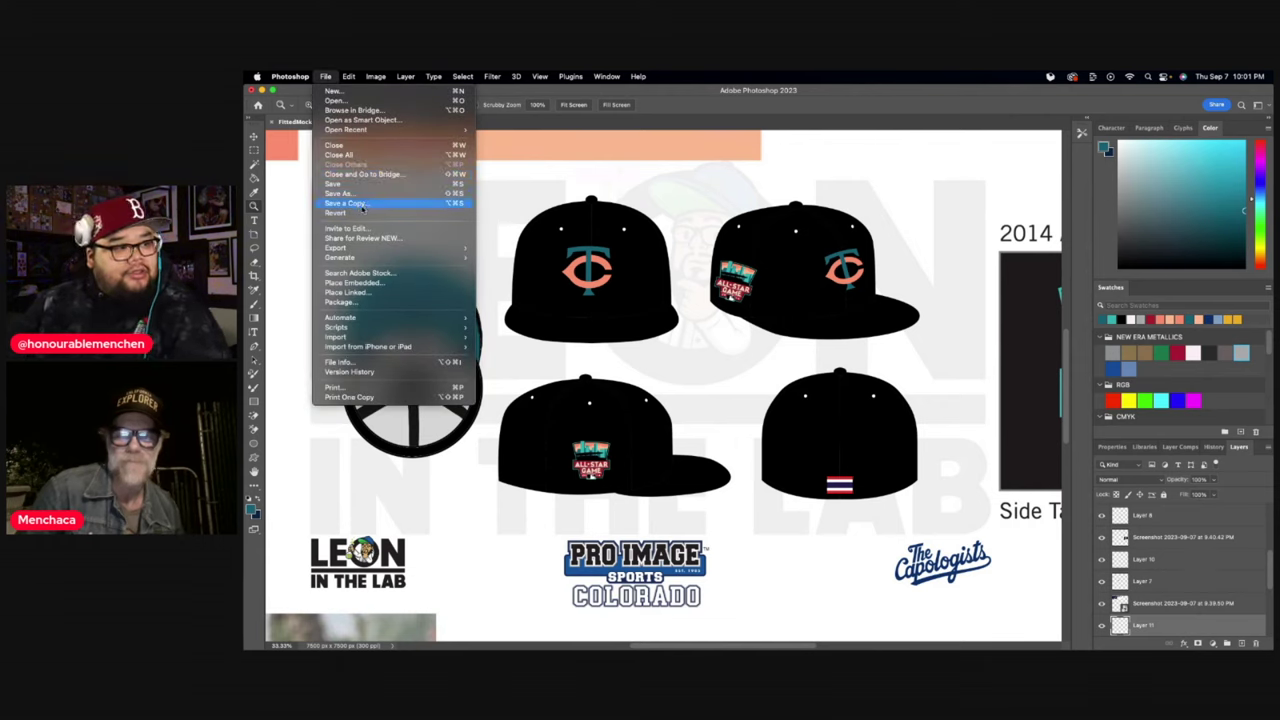
left_click(938, 318)
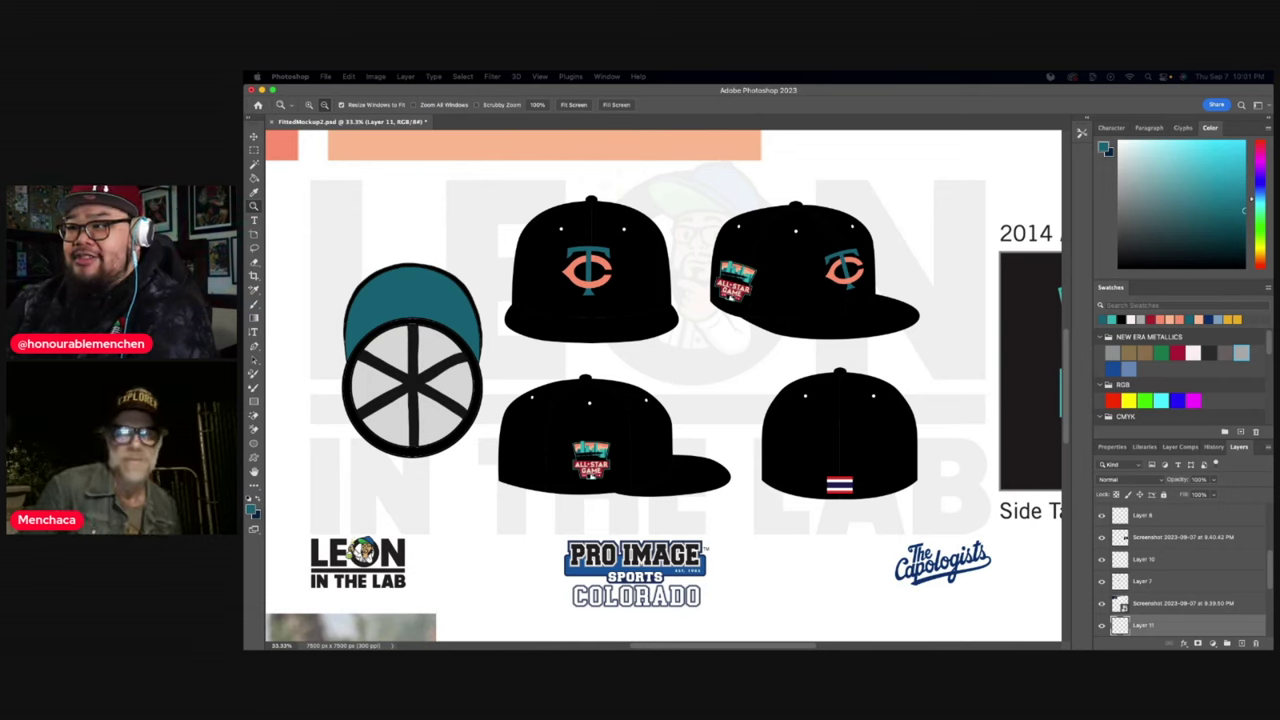
key("Return")
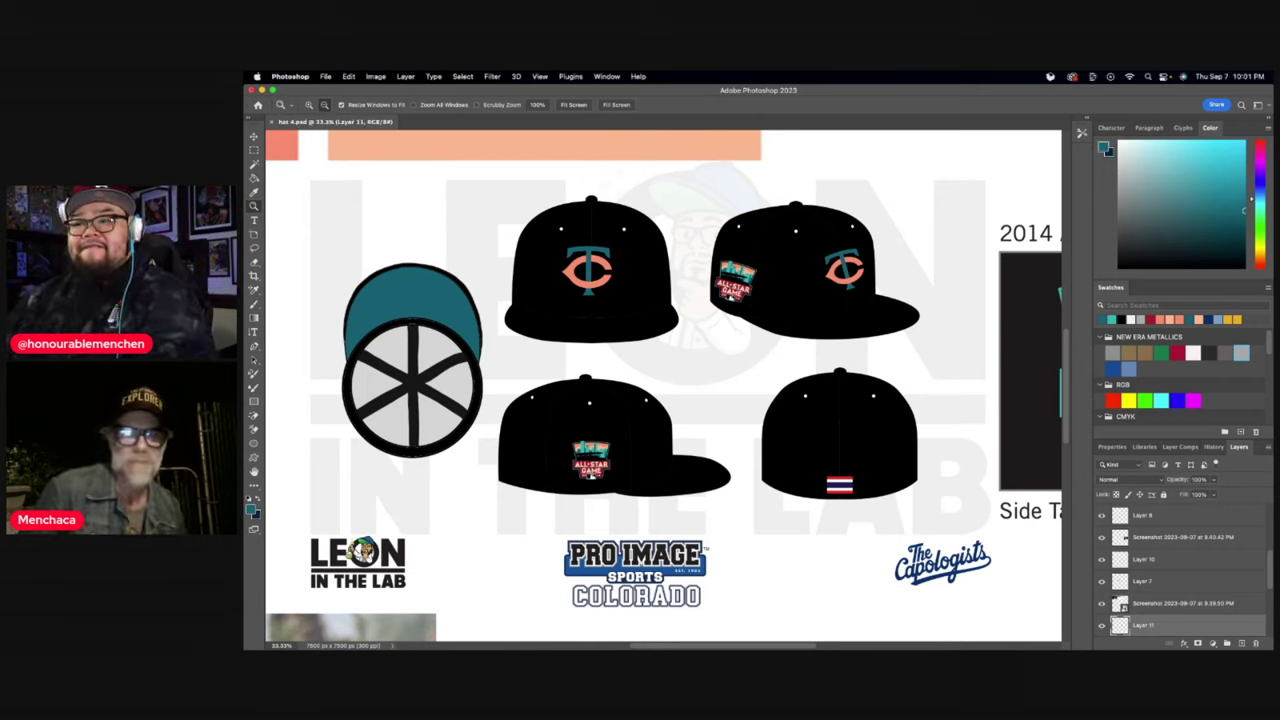